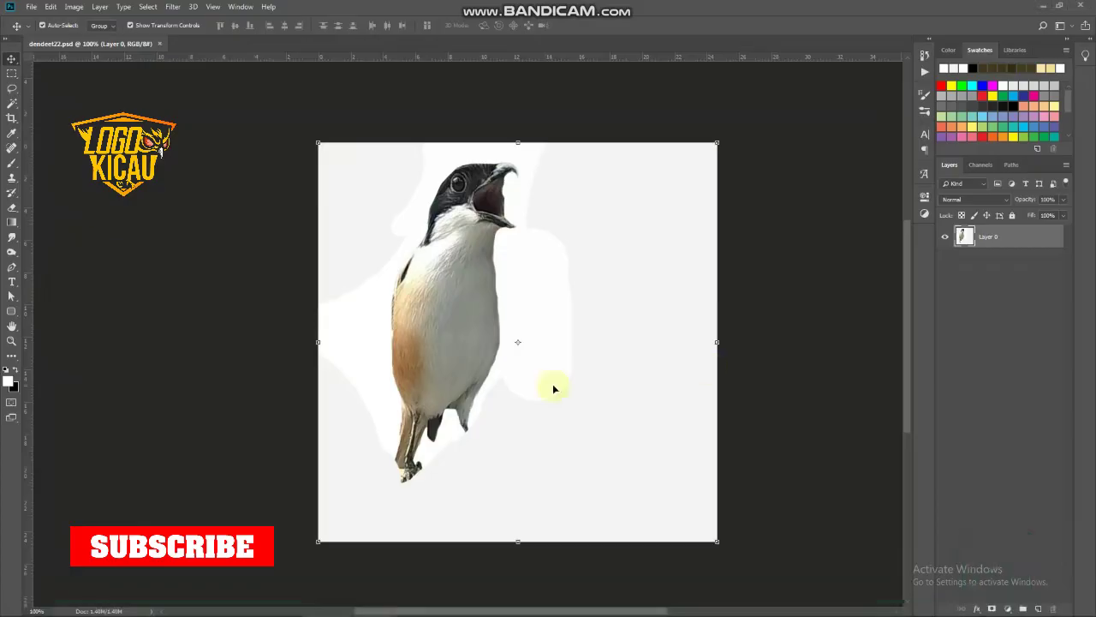
Step: Apply the new image size, then move the bird photo right and scale it smaller
click(576, 301)
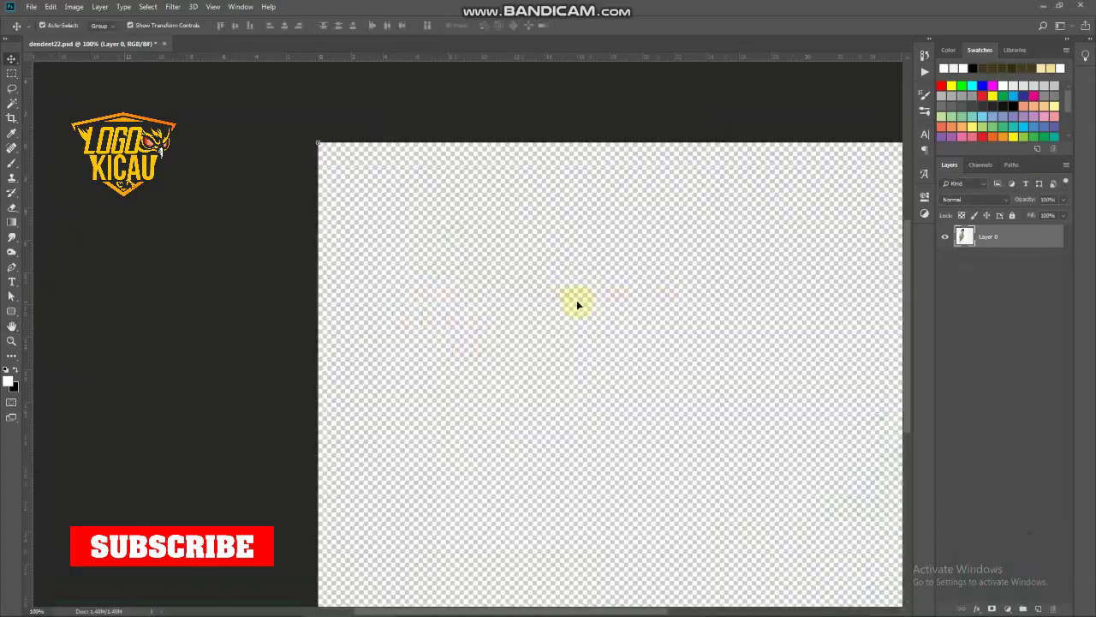
key(ctrl+0)
key(v)
drag(435, 338, 514, 342)
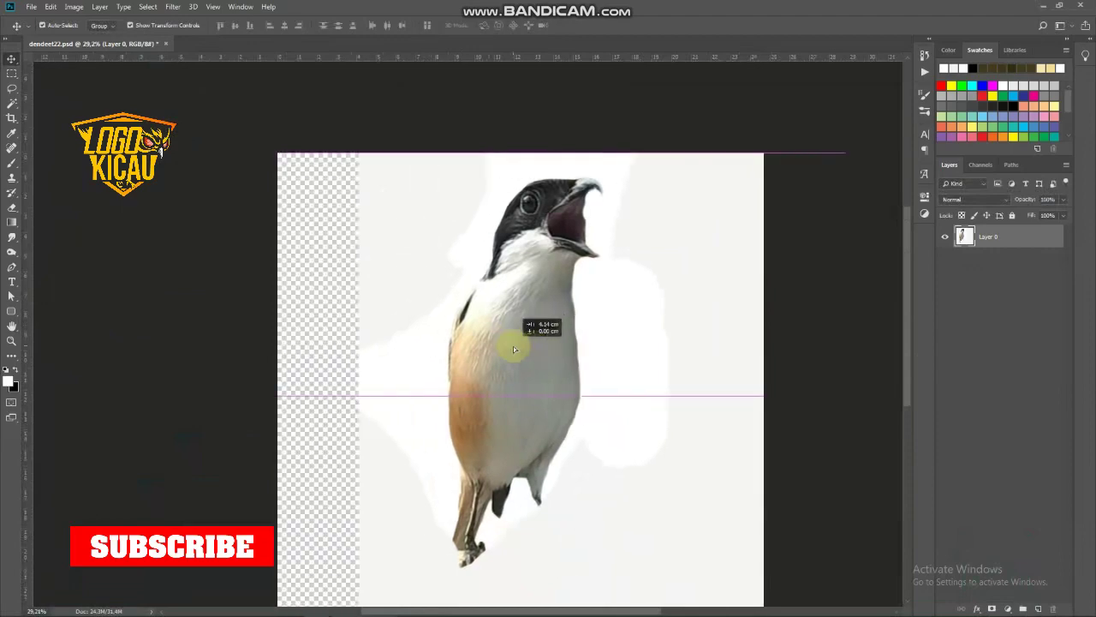
drag(845, 154, 795, 195)
key(Return)
Step: Select the bird photo layer, check the foreground colour, and pick the Pen tool
click(1002, 236)
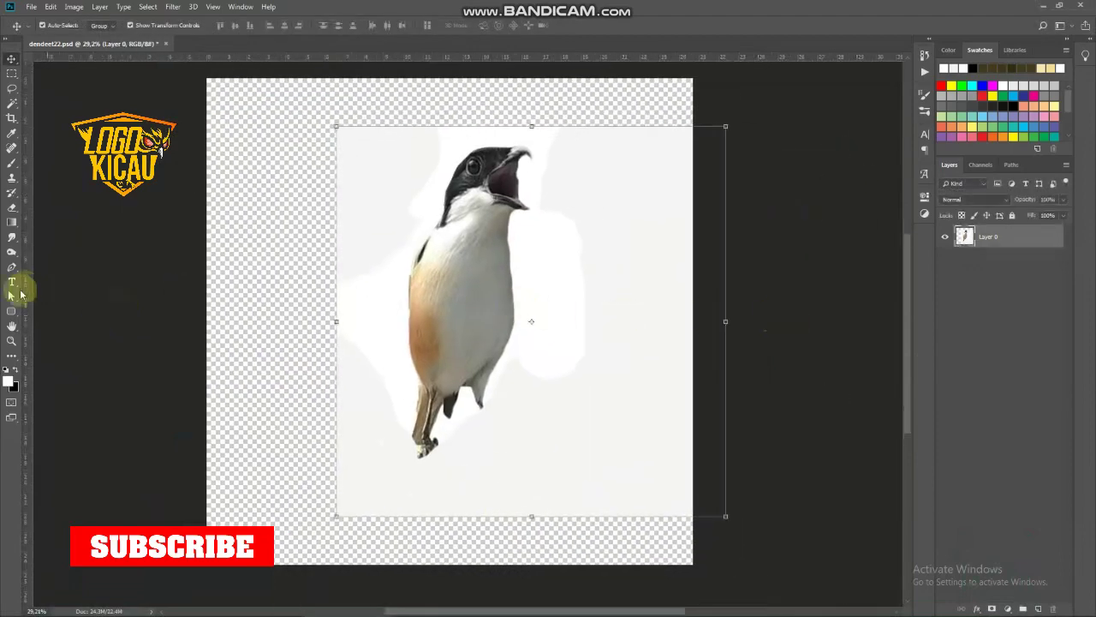
click(7, 380)
click(962, 413)
click(12, 267)
Step: Set the Pen to Shape mode, start the beak outline, and drop its opacity to 0%
click(60, 27)
click(56, 39)
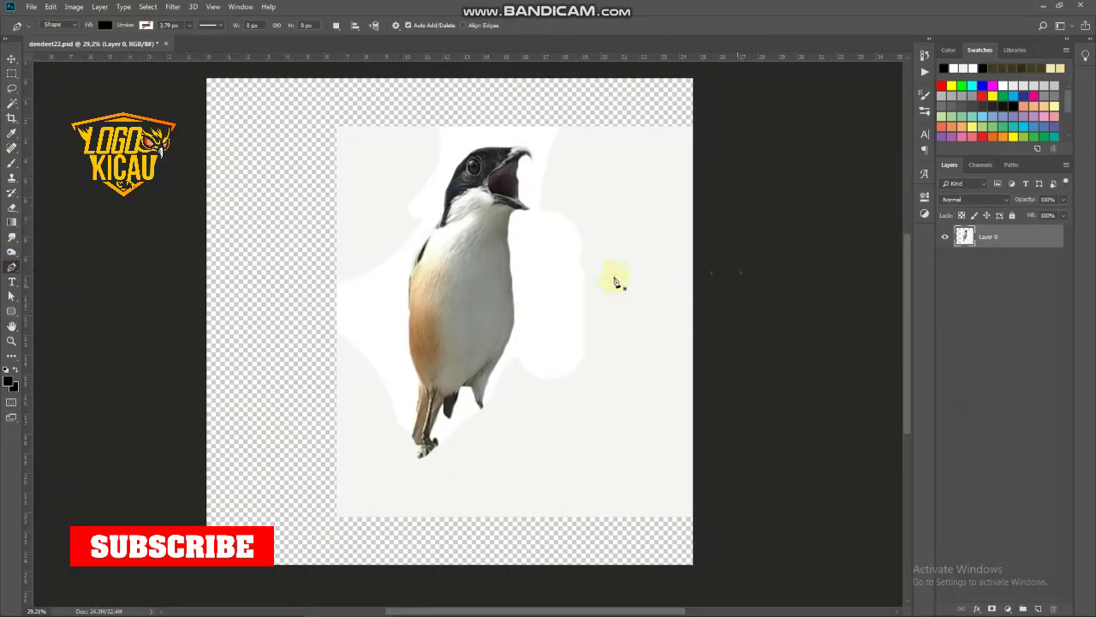
scroll(524, 201, up, 3)
scroll(521, 160, up, 3)
click(401, 232)
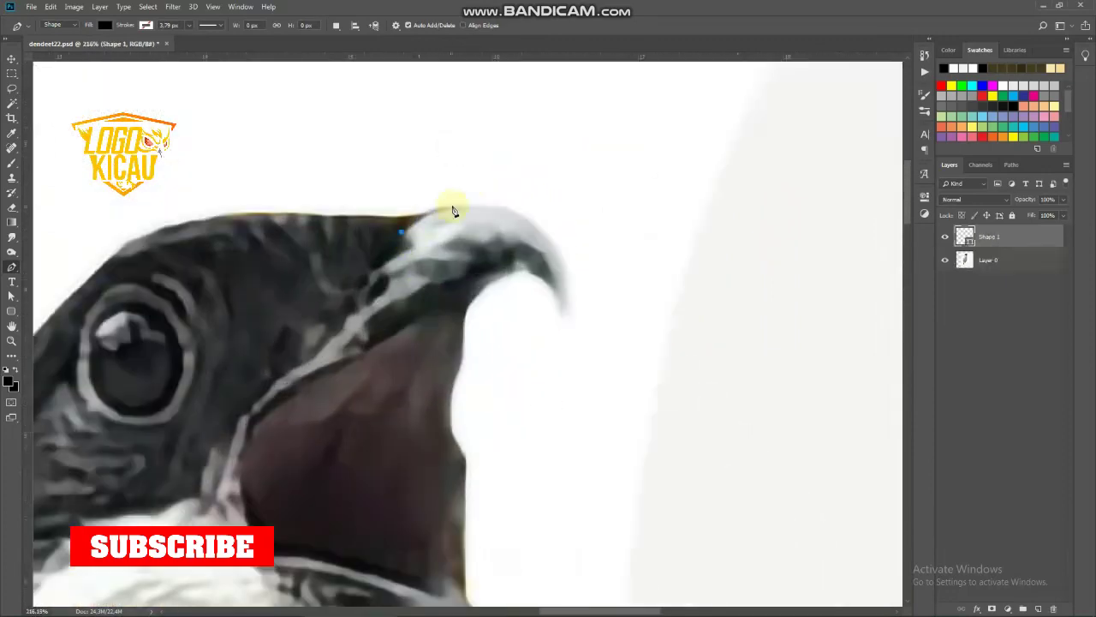
drag(563, 310, 553, 416)
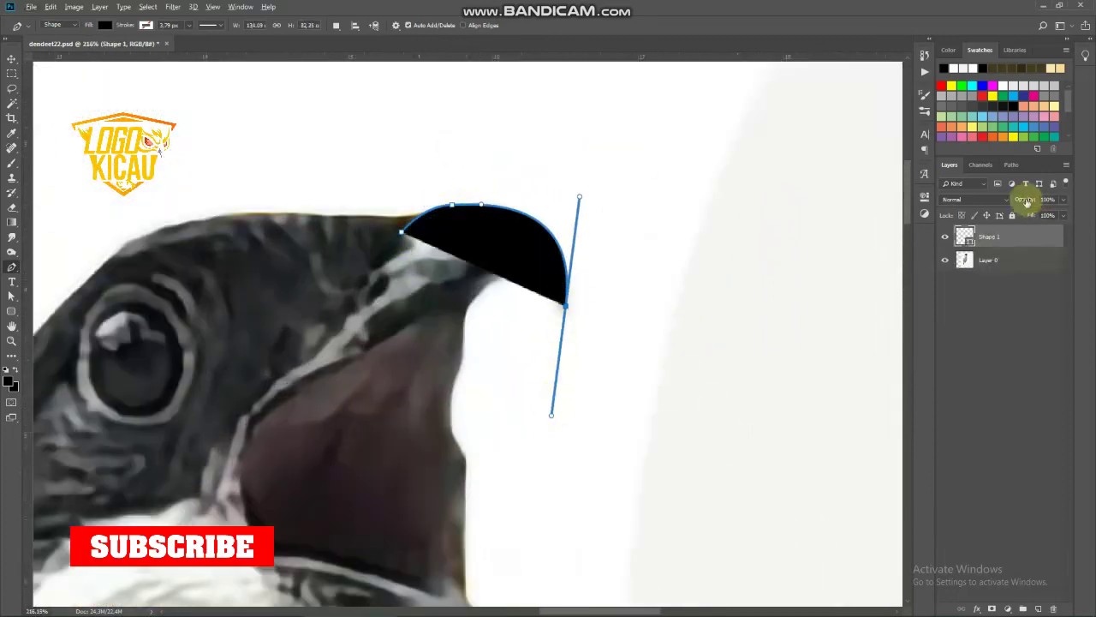
alt+click(565, 305)
key(0)
key(0)
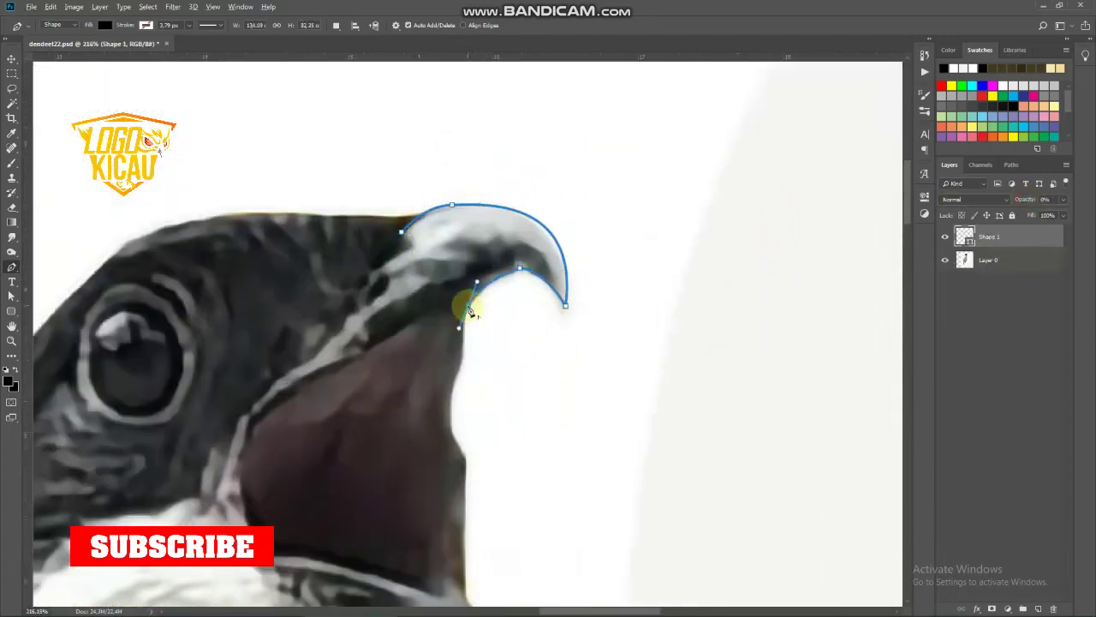
Step: Trace the lower jaw to close the mouth outline, then confirm black as Shape 1's fill
scroll(470, 313, down, 2)
scroll(509, 220, up, 2)
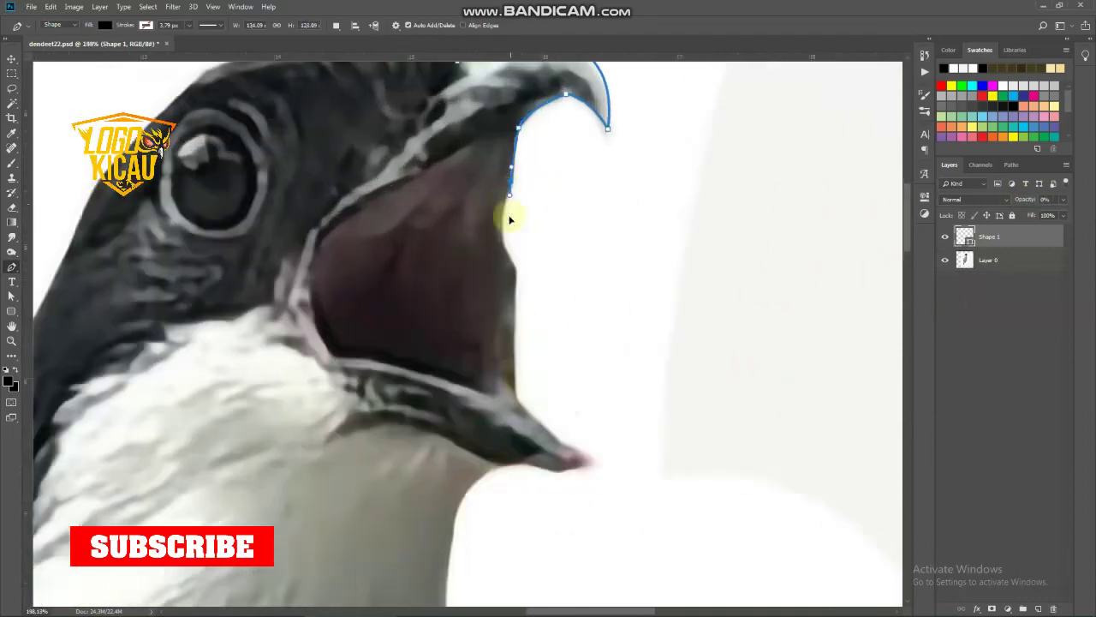
scroll(514, 391, up, 1)
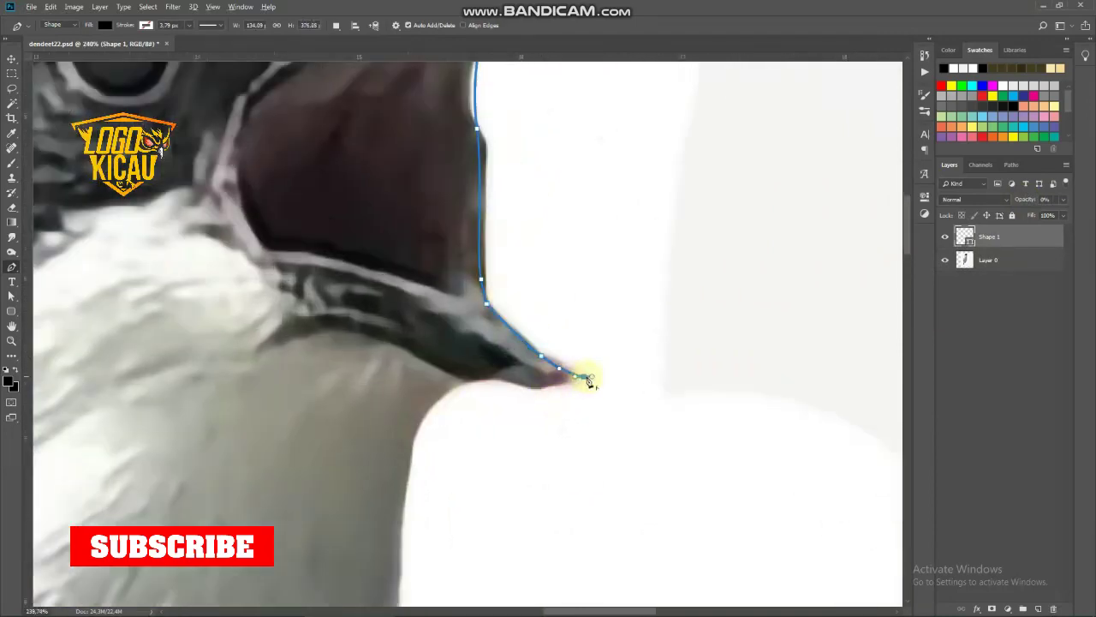
drag(257, 351, 243, 364)
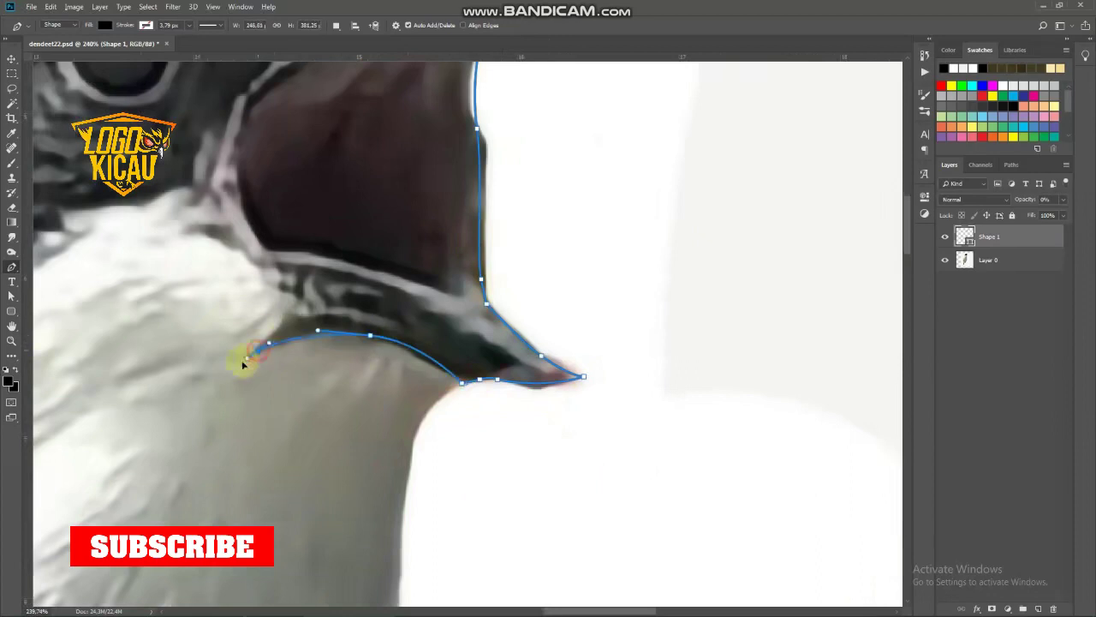
scroll(285, 313, down, 1)
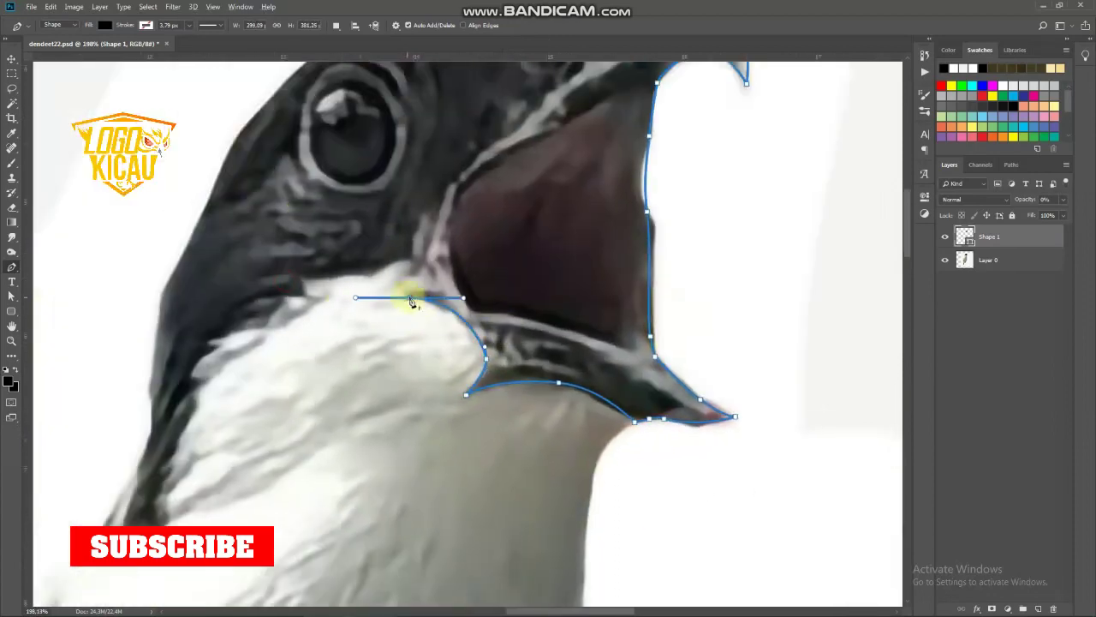
scroll(429, 274, up, 1)
drag(444, 242, 452, 245)
scroll(463, 257, up, 2)
drag(482, 278, 568, 217)
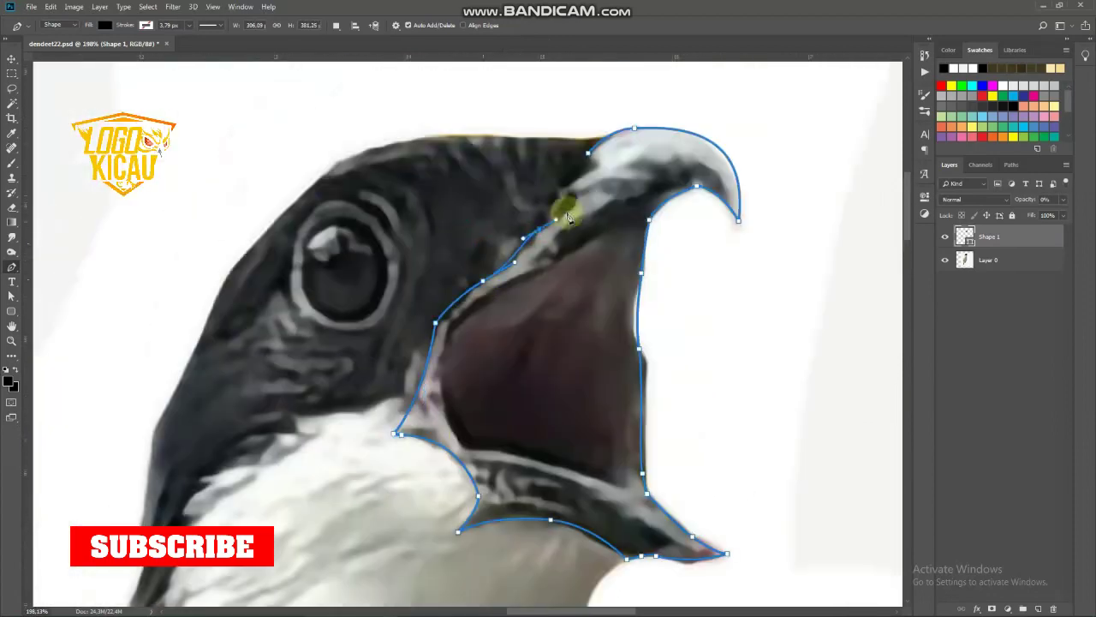
click(597, 141)
double_click(965, 237)
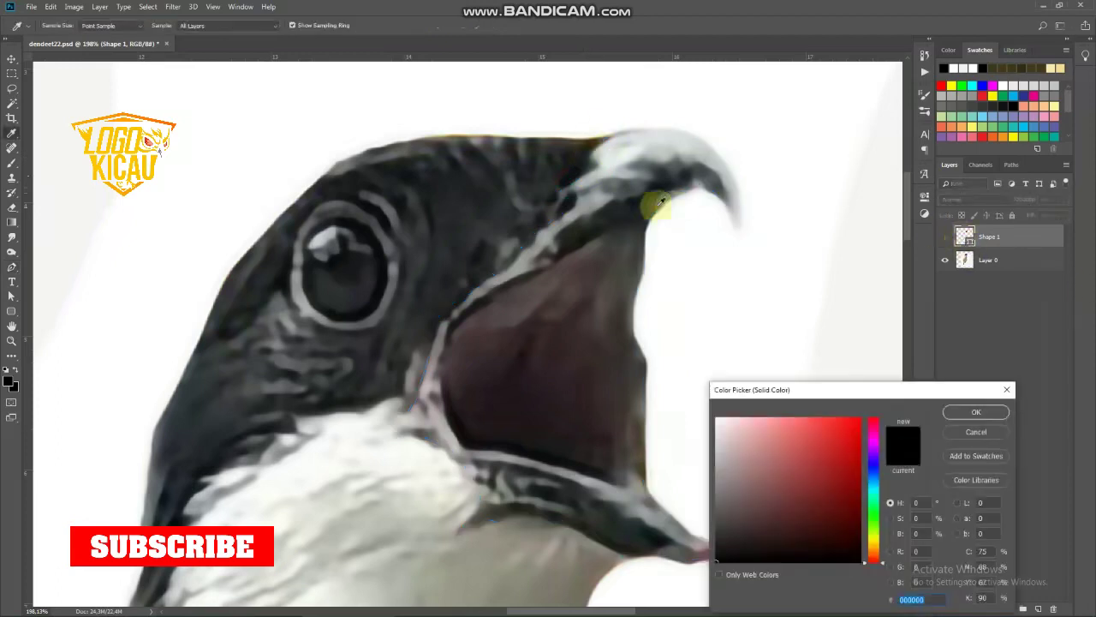
click(975, 412)
Step: On a new layer, trace Shape 2 from the beak tip along the upper beak and back
key(ctrl+shift+alt+n)
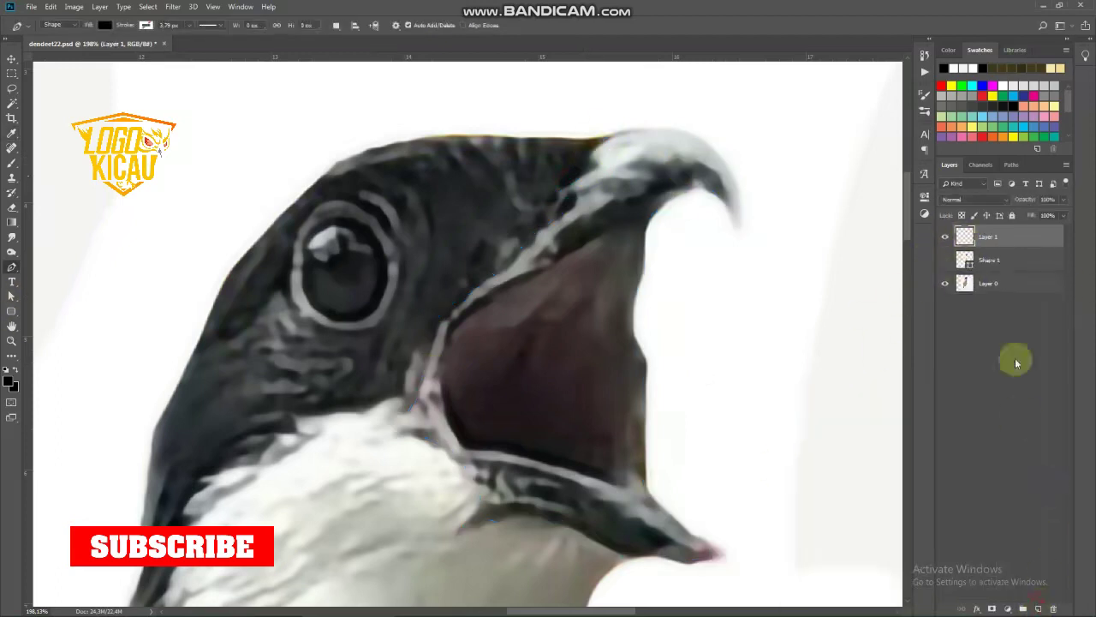
scroll(754, 227, up, 1)
click(754, 227)
drag(696, 155, 699, 166)
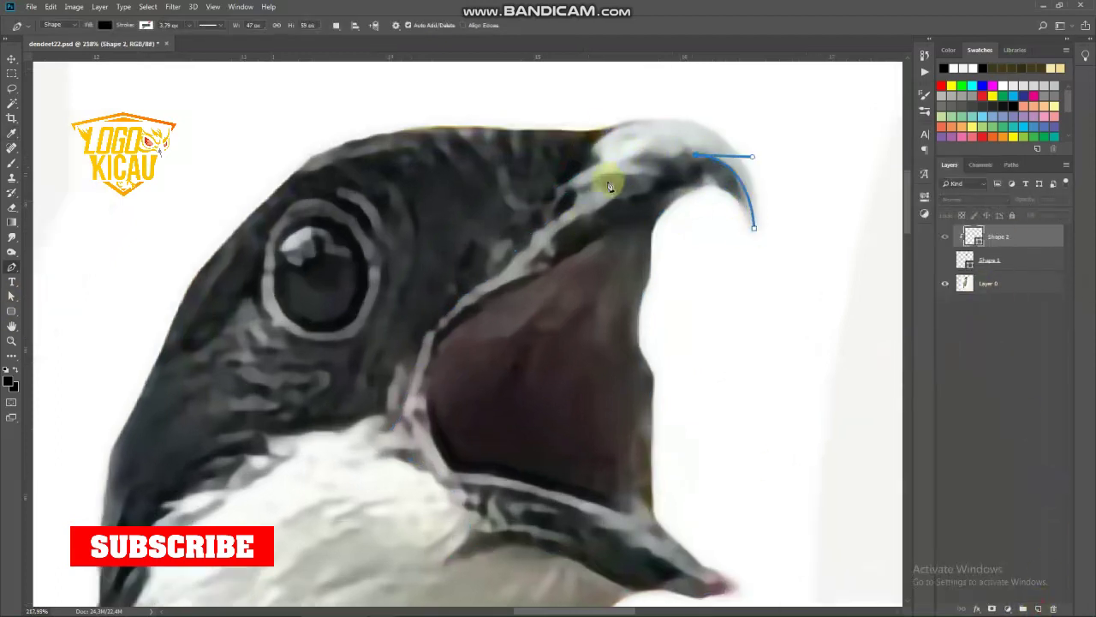
drag(602, 191, 651, 190)
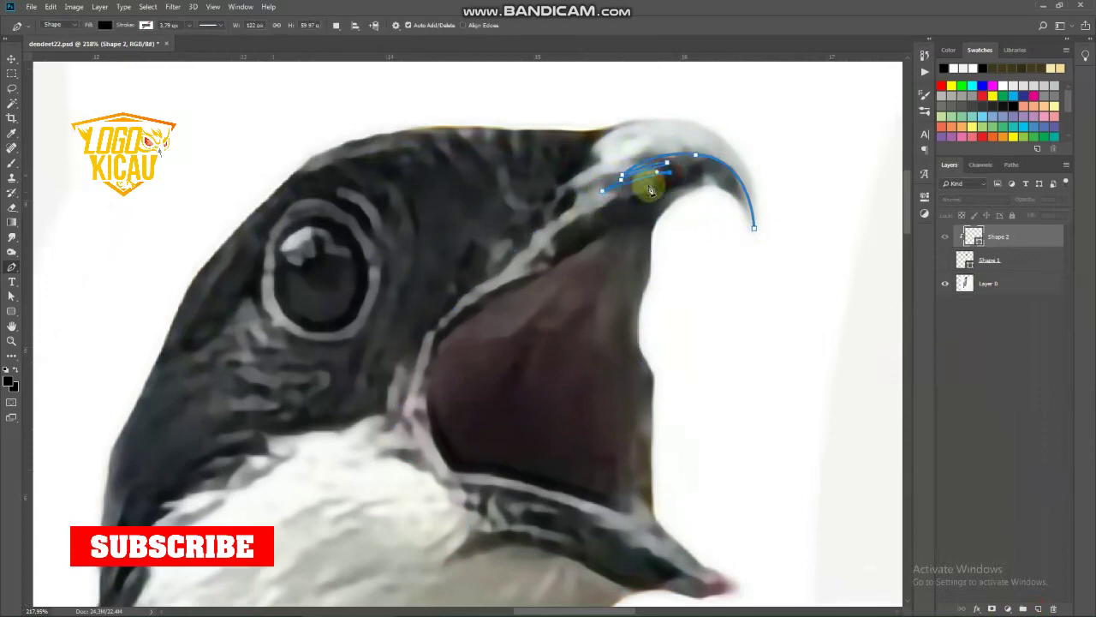
drag(561, 231, 553, 253)
click(439, 336)
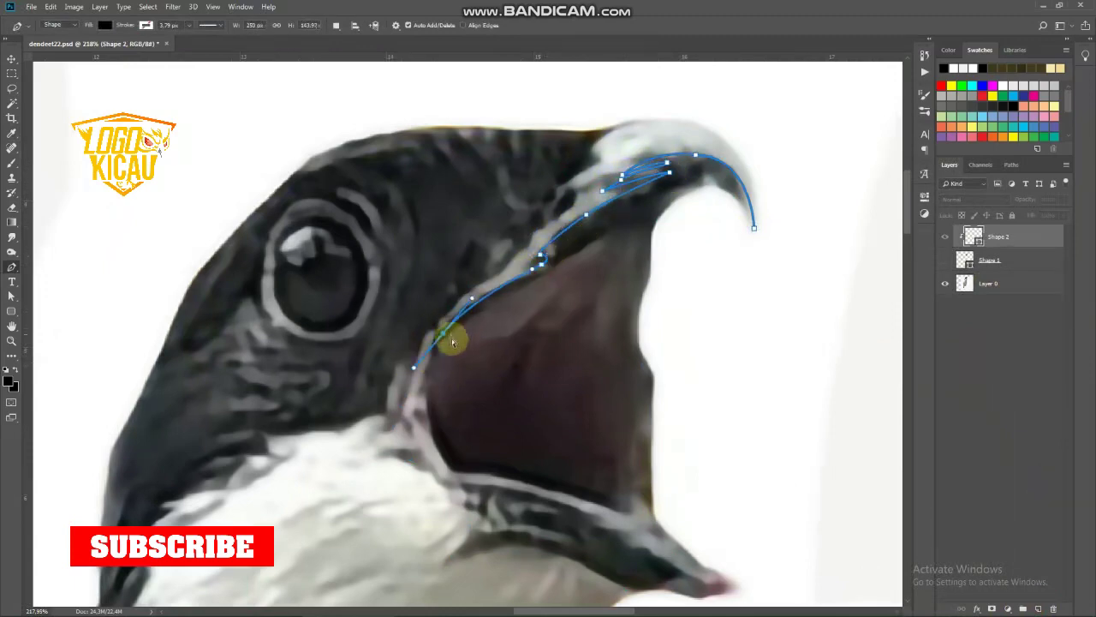
drag(557, 268, 618, 236)
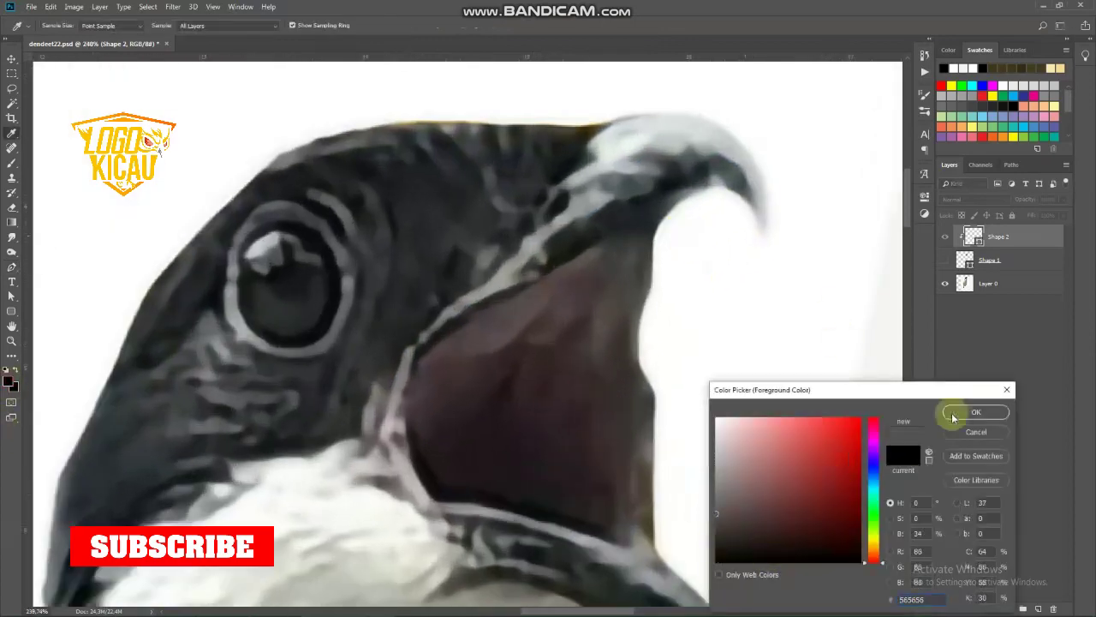
Step: Confirm dark grey #565656 as the fill and add another empty layer
click(953, 417)
key(ctrl+shift+alt+n)
key(p)
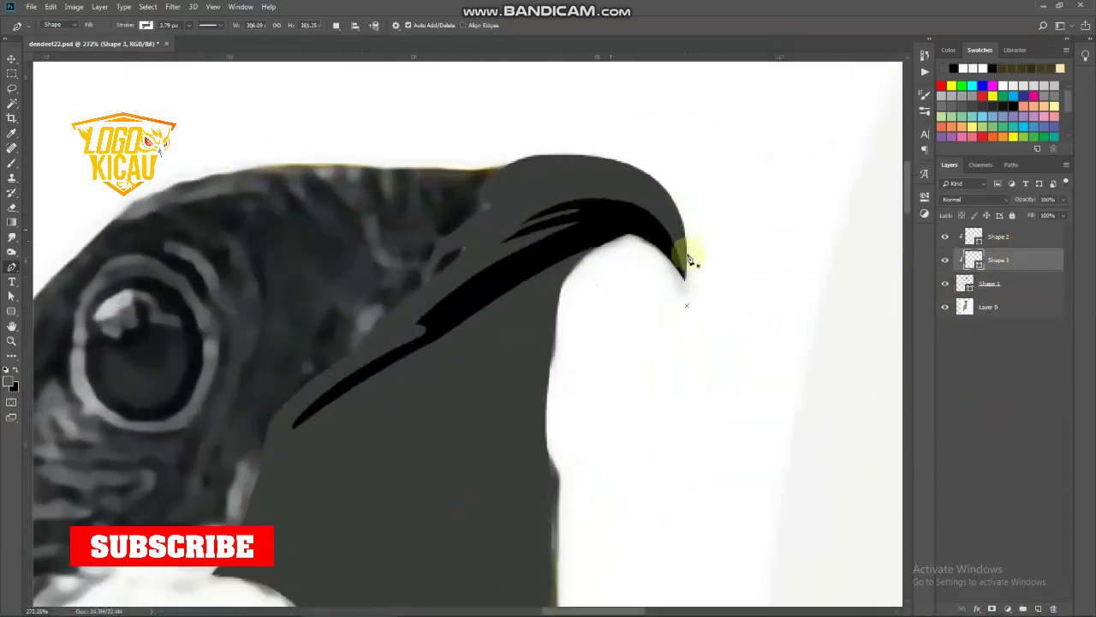
Step: Begin Shape 4 at the beak tip, tracing over the upper beak and down to the throat
click(687, 275)
drag(608, 180, 560, 170)
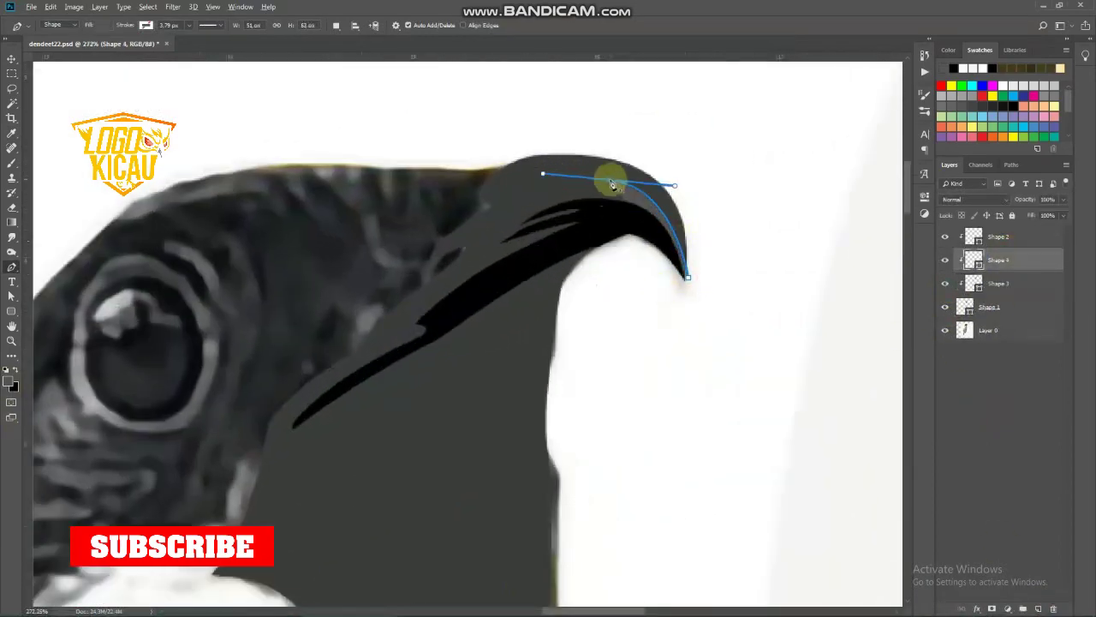
drag(518, 208, 531, 211)
click(484, 237)
click(464, 262)
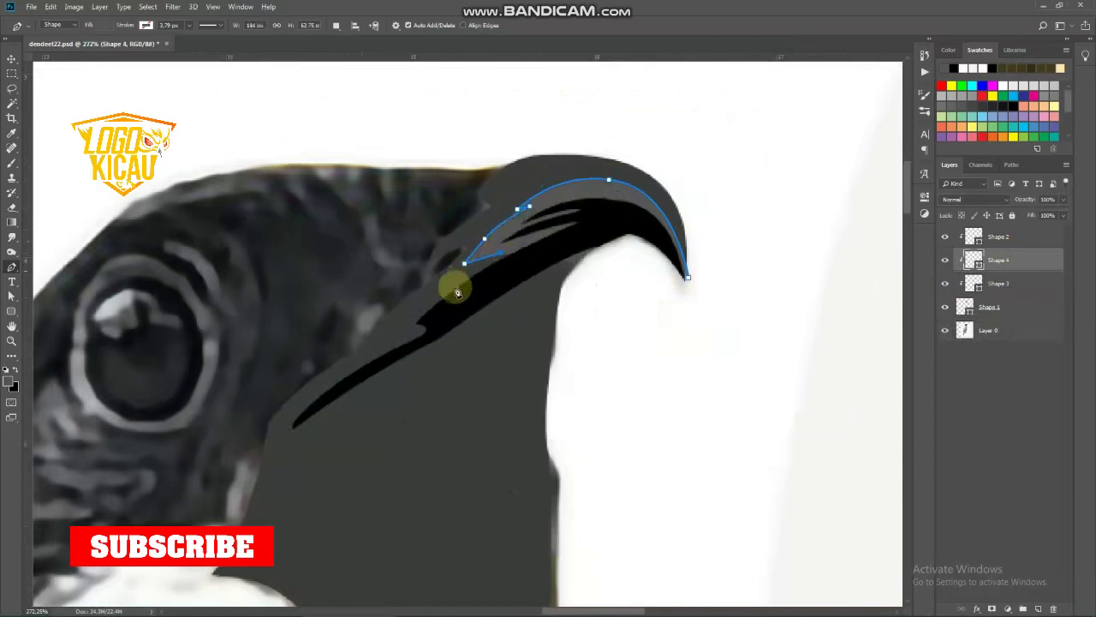
click(421, 305)
click(407, 324)
click(464, 341)
click(453, 403)
click(502, 497)
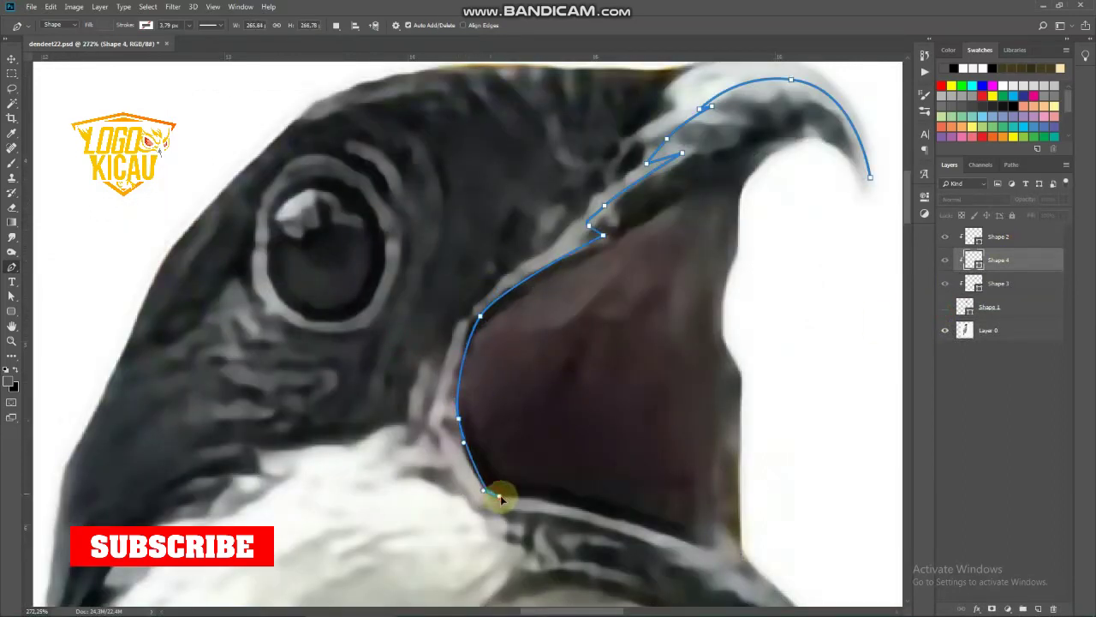
Step: Finish Shape 4 along the throat and lower jaw back around the beak tip
key(ctrl+plus)
drag(546, 379, 549, 331)
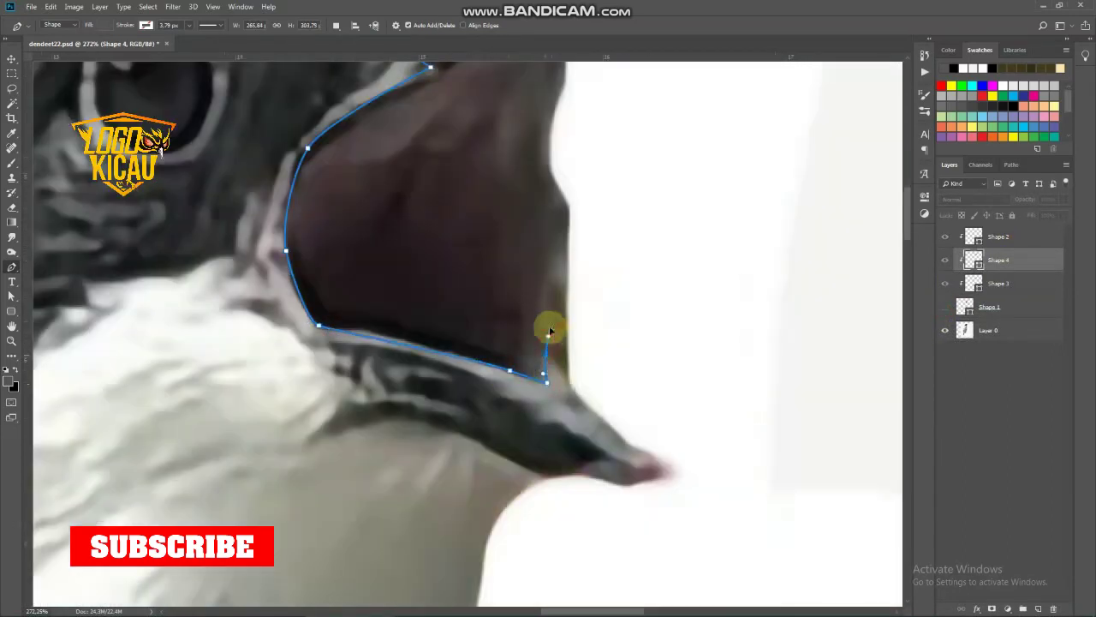
click(656, 463)
click(713, 467)
scroll(514, 360, left, 5)
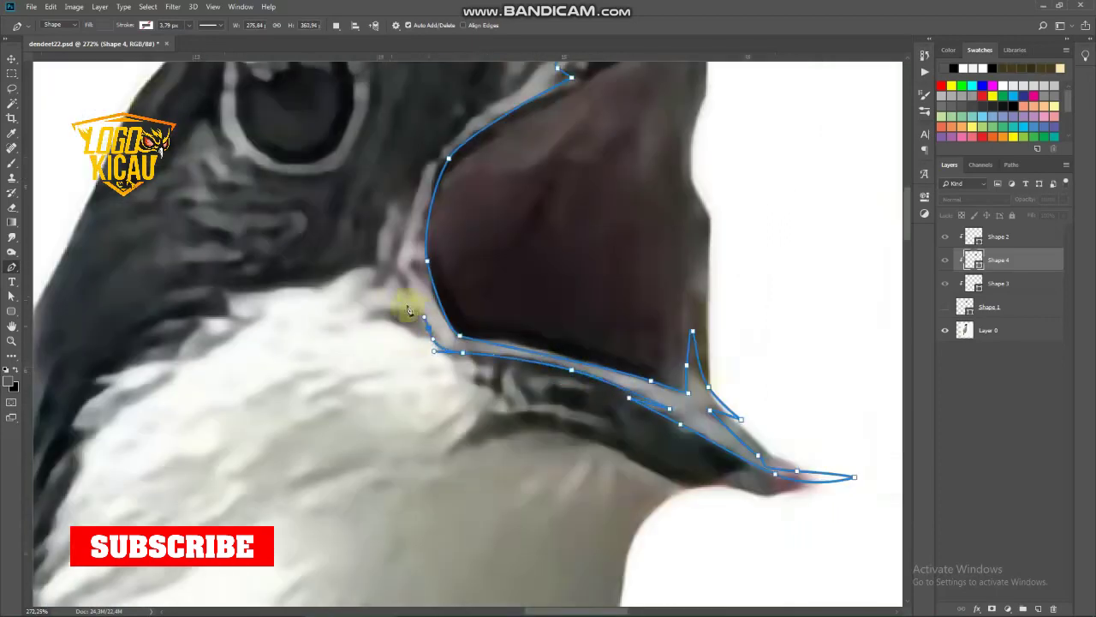
scroll(400, 254, up, 3)
drag(583, 133, 612, 122)
click(734, 172)
click(773, 292)
click(755, 311)
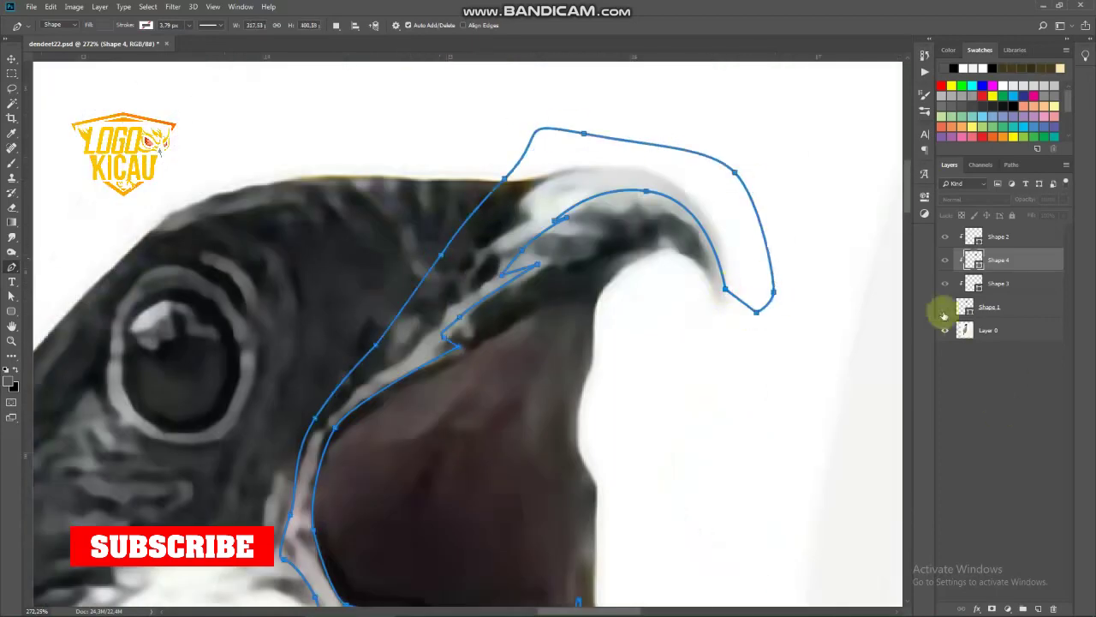
click(945, 307)
key(Return)
Step: Trace and close Shape 5 along the upper beak, then confirm its fill colour
scroll(545, 360, down, 5)
scroll(533, 204, up, 5)
click(723, 253)
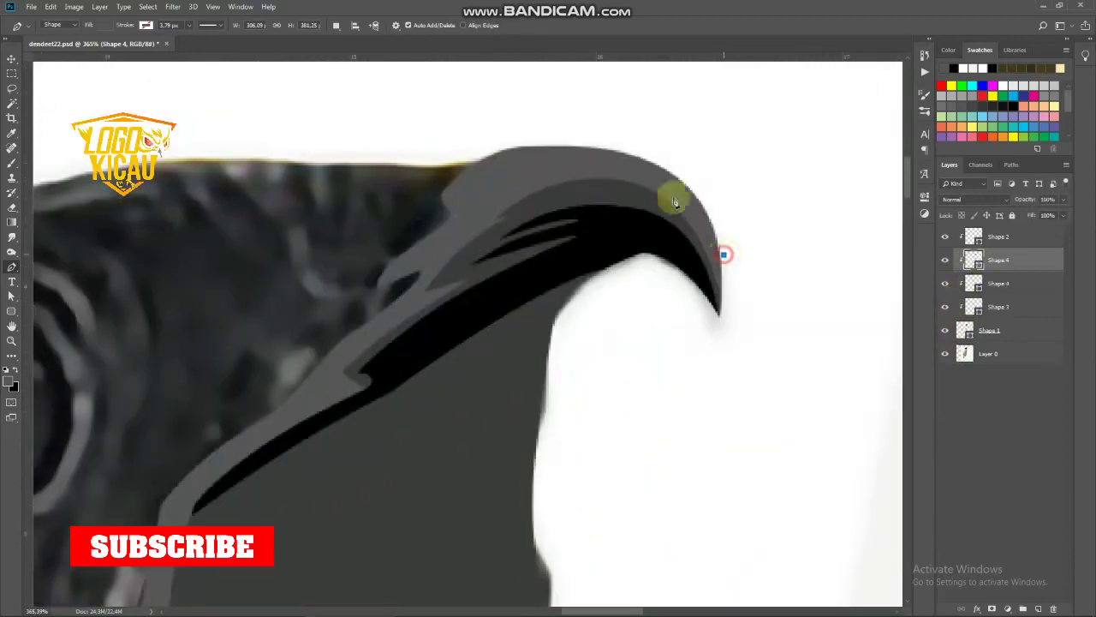
drag(605, 169, 526, 169)
click(538, 155)
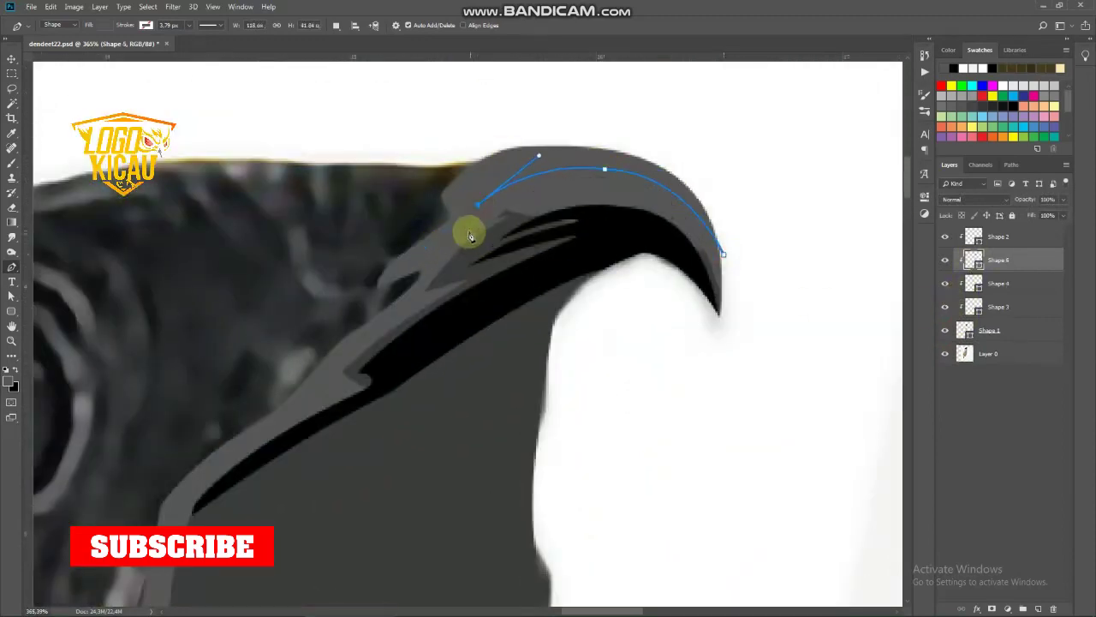
click(469, 229)
click(348, 342)
click(135, 498)
click(548, 124)
click(744, 214)
click(724, 255)
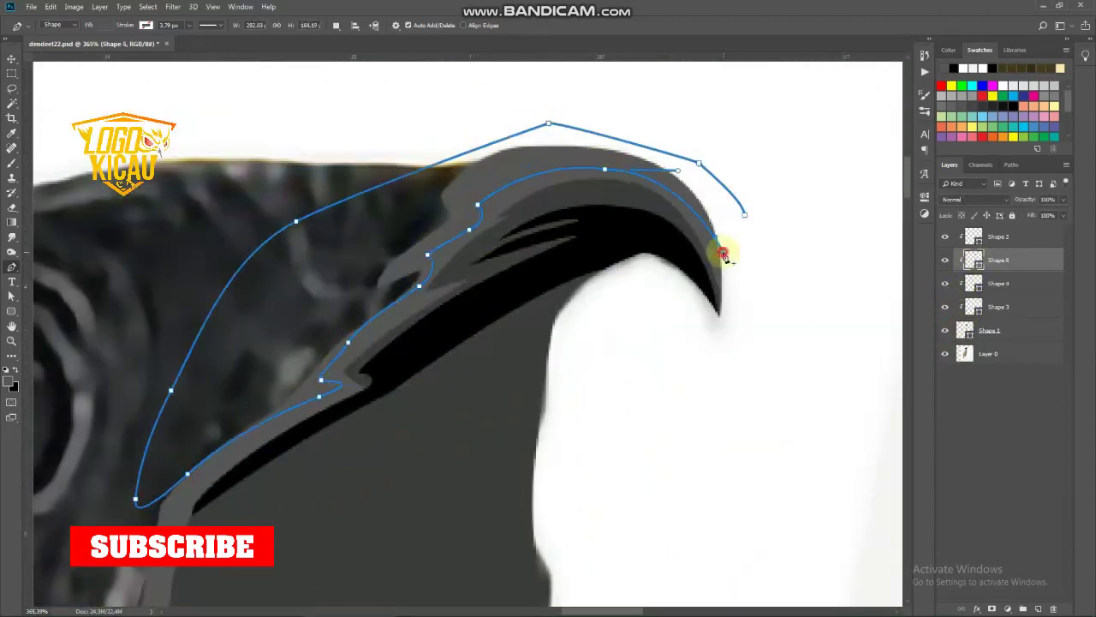
click(976, 411)
scroll(482, 308, down, 5)
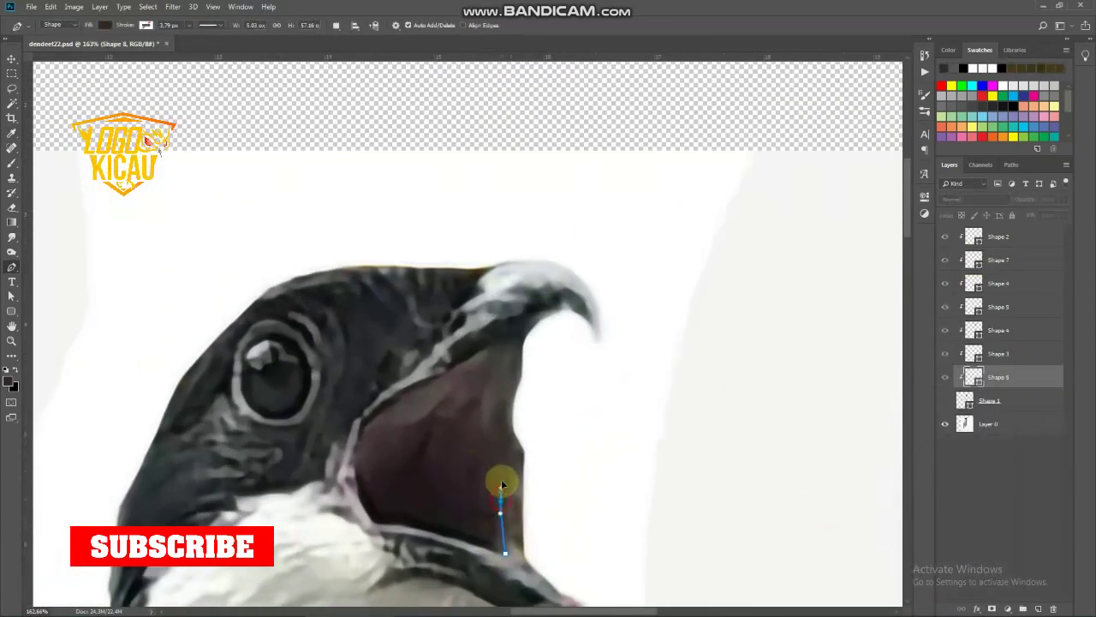
Step: Trace Shape 8 around the open mouth's interior edges
click(500, 500)
click(499, 441)
click(500, 389)
click(512, 339)
click(452, 372)
click(367, 429)
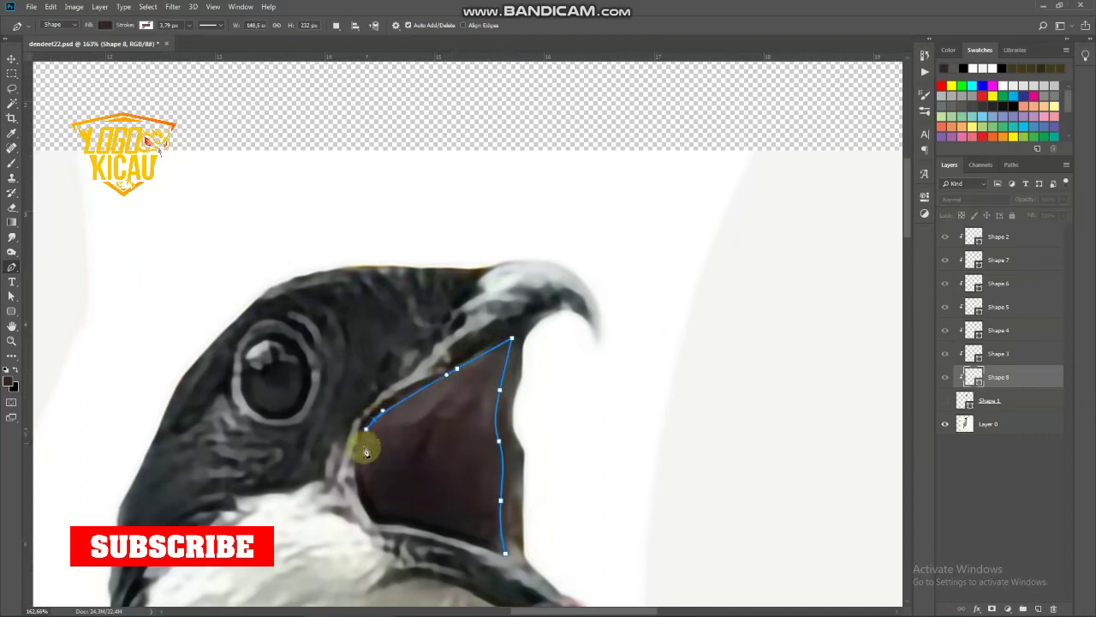
drag(358, 466, 360, 493)
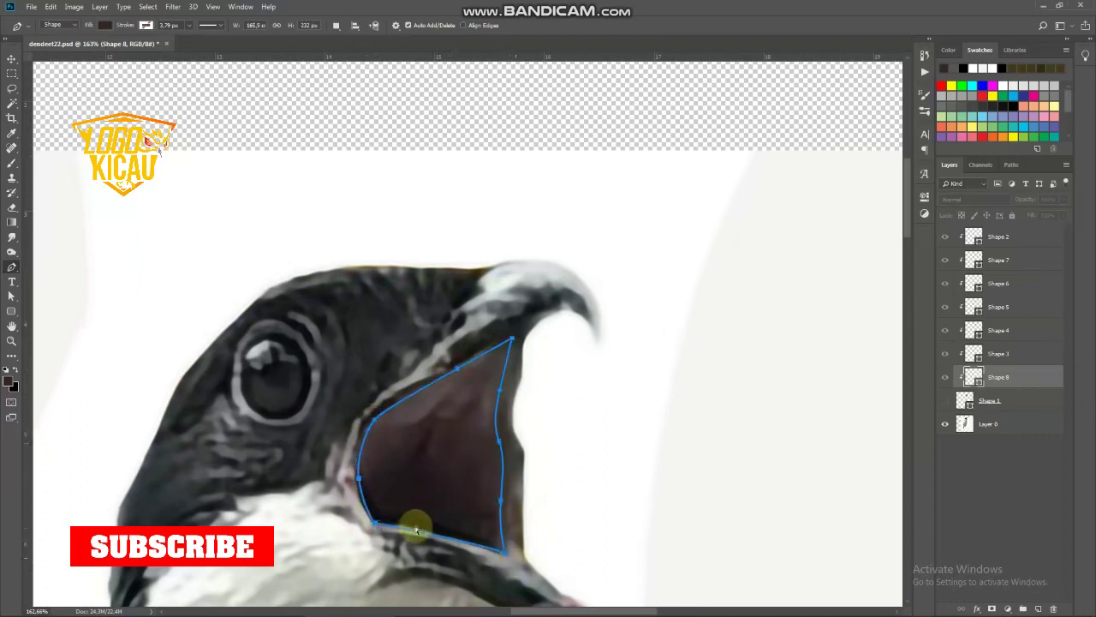
click(469, 545)
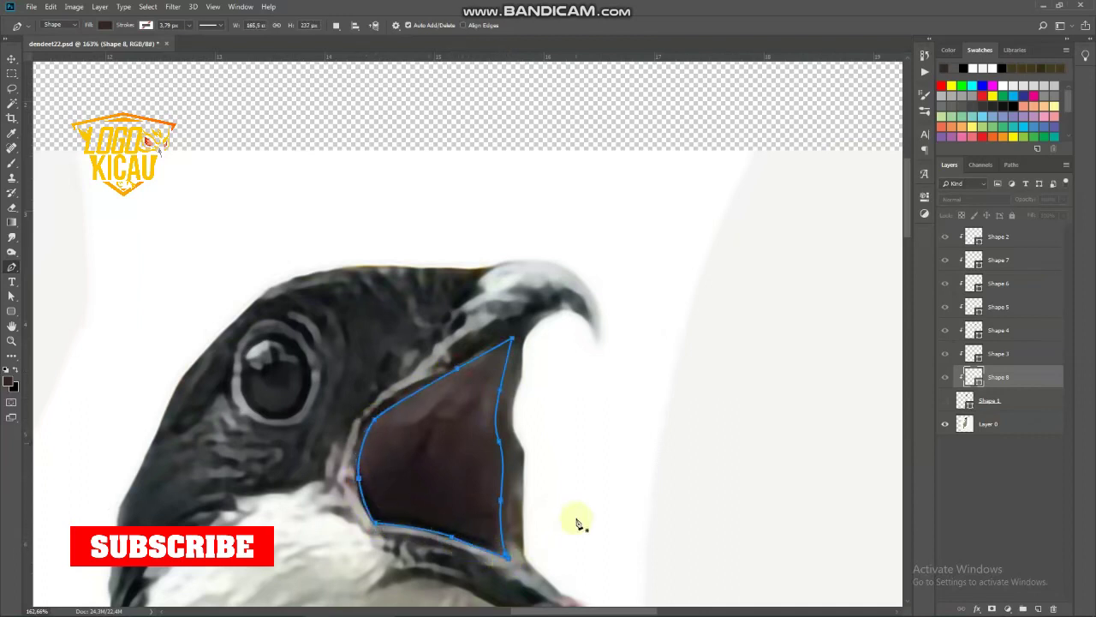
key(Return)
Step: Bring Shape 8 to the top, hide the bird photo, and show Shape 1
key(ctrl+bracketright)
key(ctrl+bracketright)
key(ctrl+bracketright)
key(ctrl+bracketright)
scroll(710, 374, down, 2)
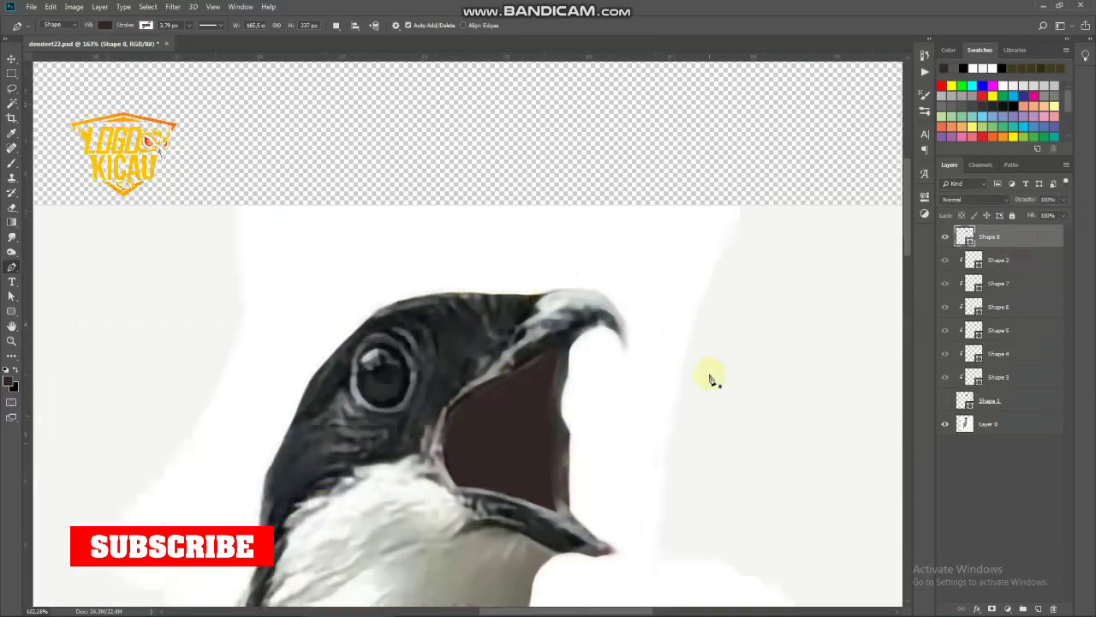
scroll(497, 372, down, 2)
click(945, 423)
click(945, 401)
scroll(617, 389, up, 2)
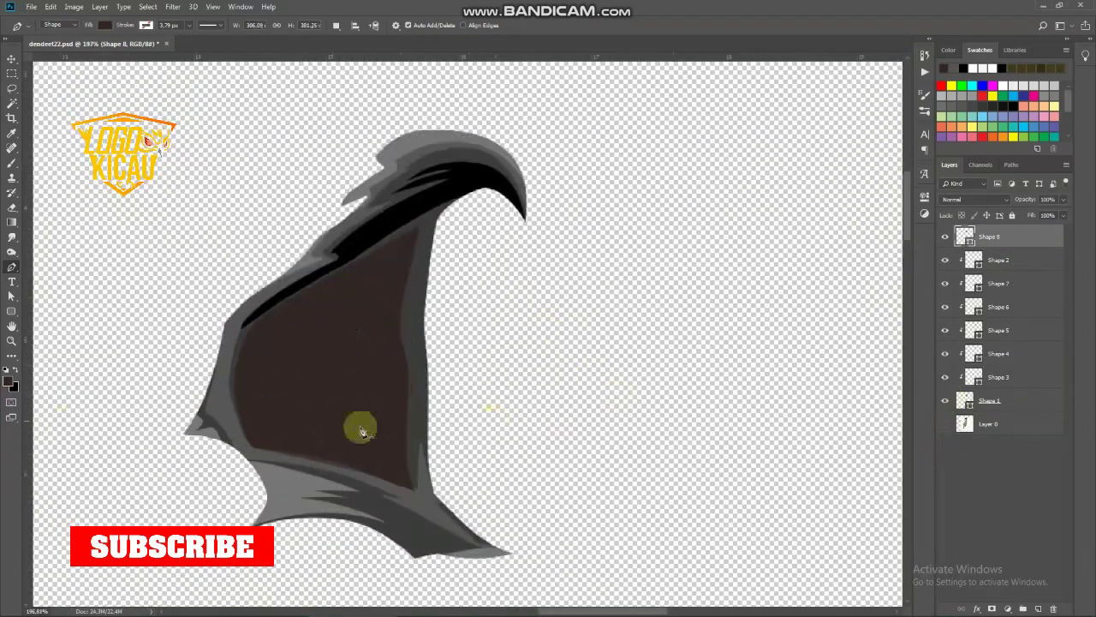
click(11, 383)
Step: On a new layer, trace a zigzag strand shape along the top of the mouth interior
click(960, 413)
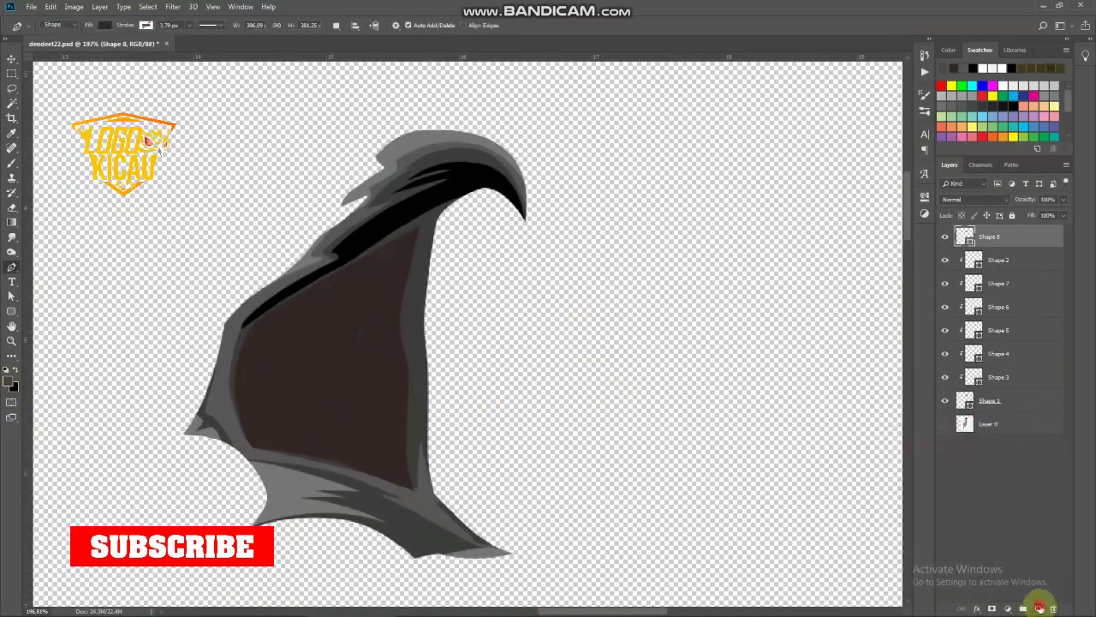
click(1038, 608)
click(425, 226)
drag(407, 328, 412, 375)
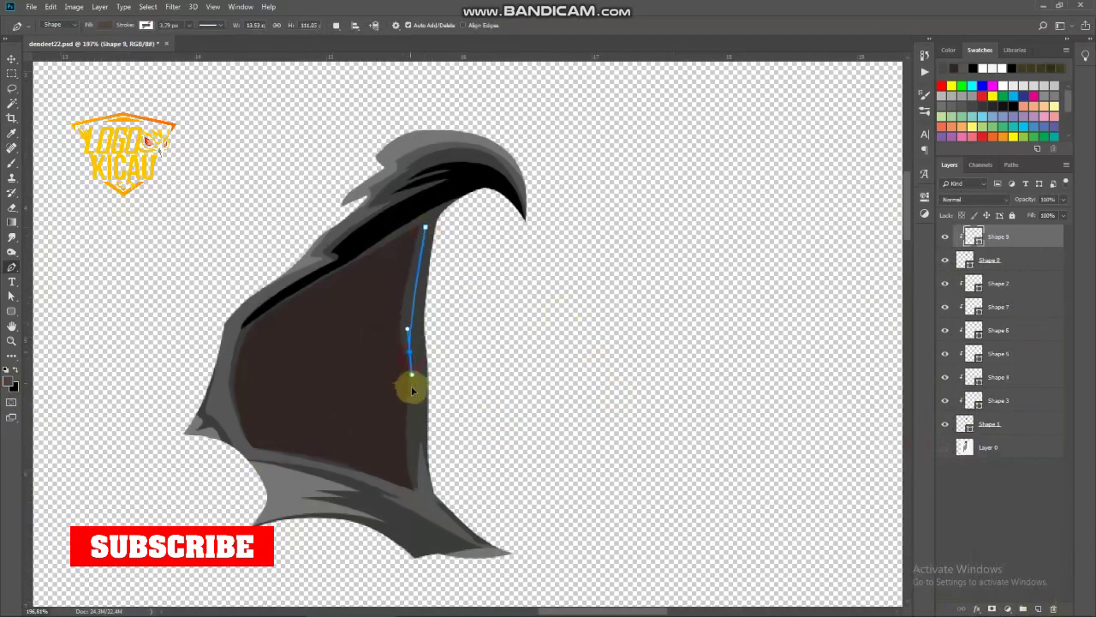
click(368, 370)
click(366, 334)
click(349, 358)
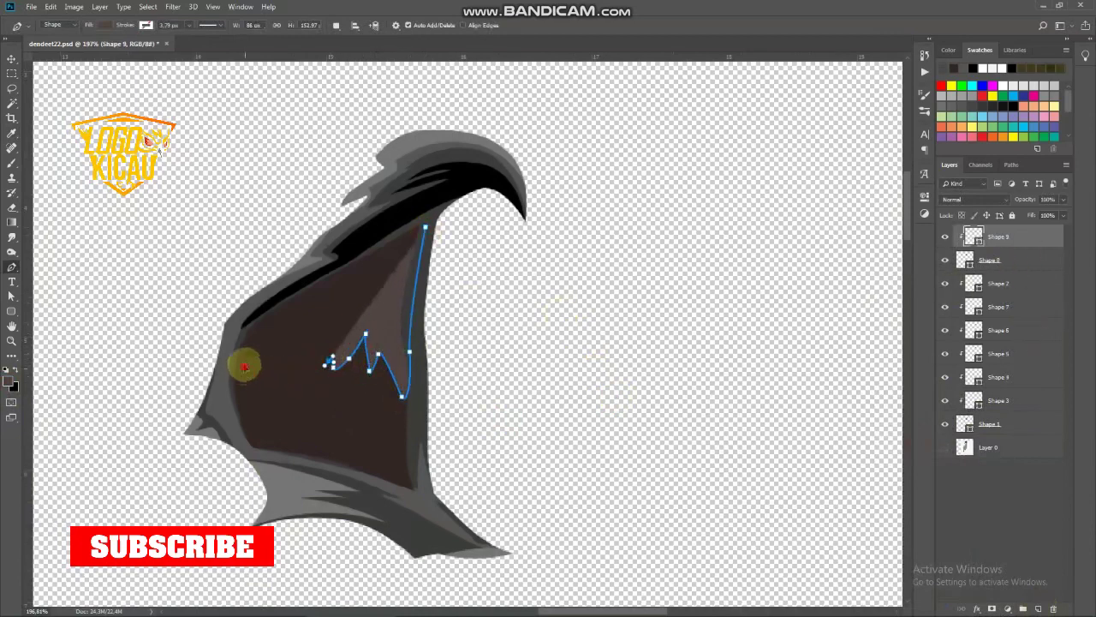
drag(244, 368, 241, 351)
key(ctrl+z)
click(324, 319)
click(294, 339)
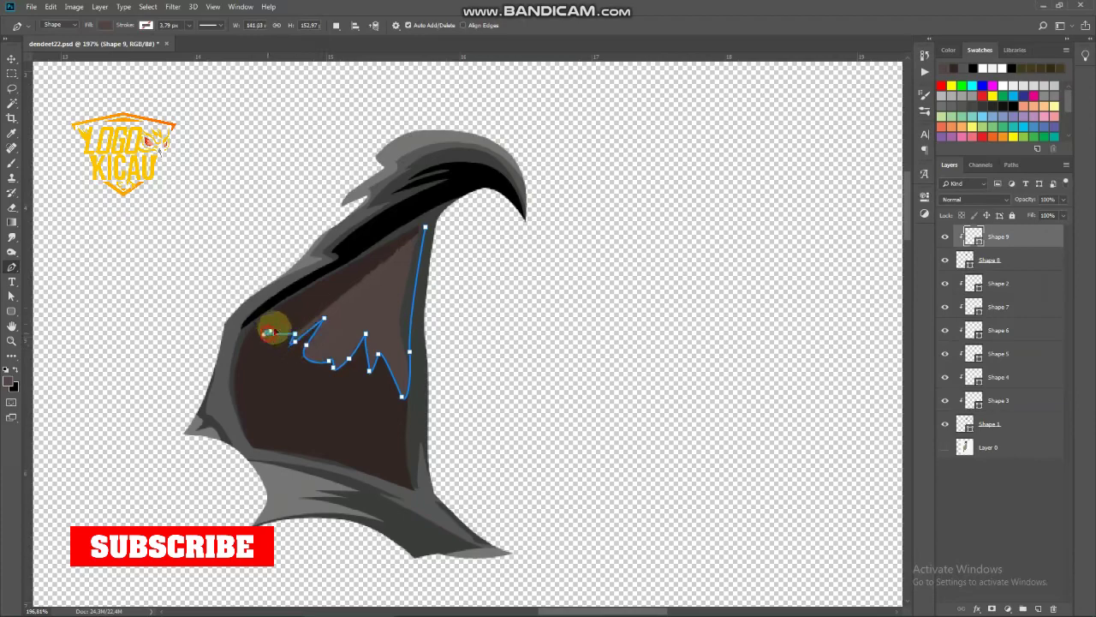
drag(306, 284, 321, 274)
click(424, 227)
Step: Fill the strand shape, Shape 9, with a lighter brown
scroll(443, 365, down, 5)
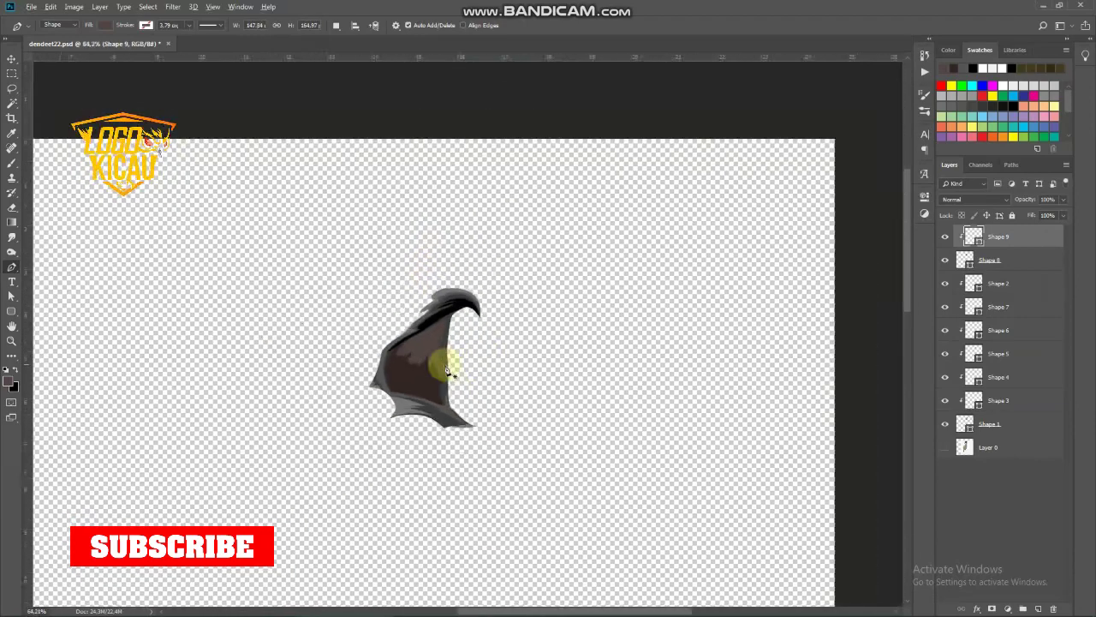
scroll(428, 374, up, 5)
double_click(974, 236)
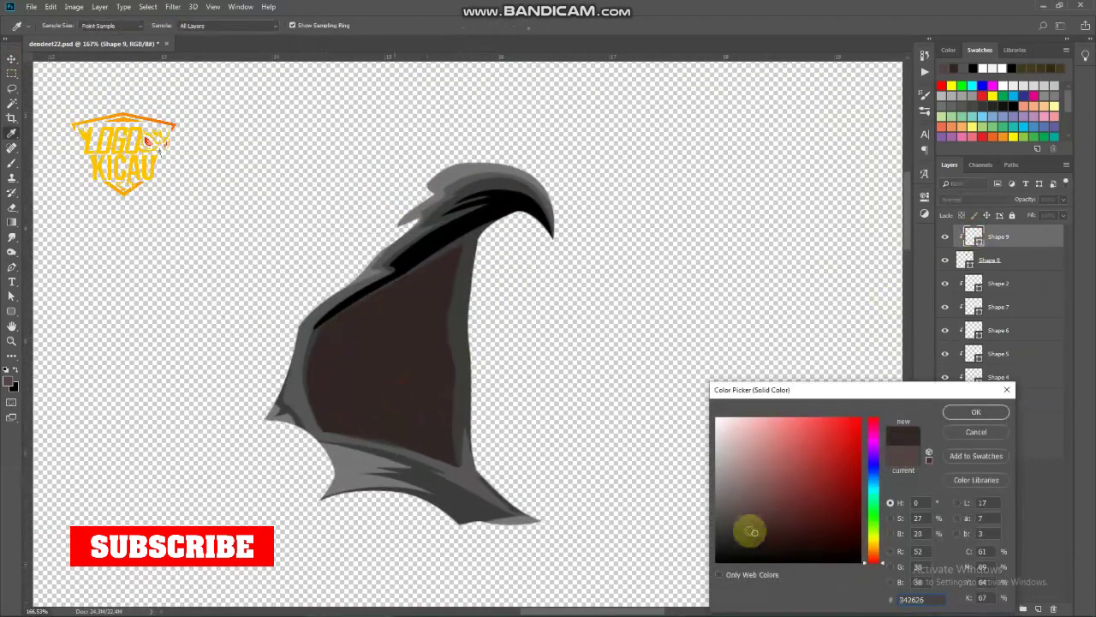
drag(746, 525, 747, 519)
click(975, 412)
Step: Trace Shape 10 along the lower mouth edge and fill it dark brown
click(1011, 258)
click(12, 266)
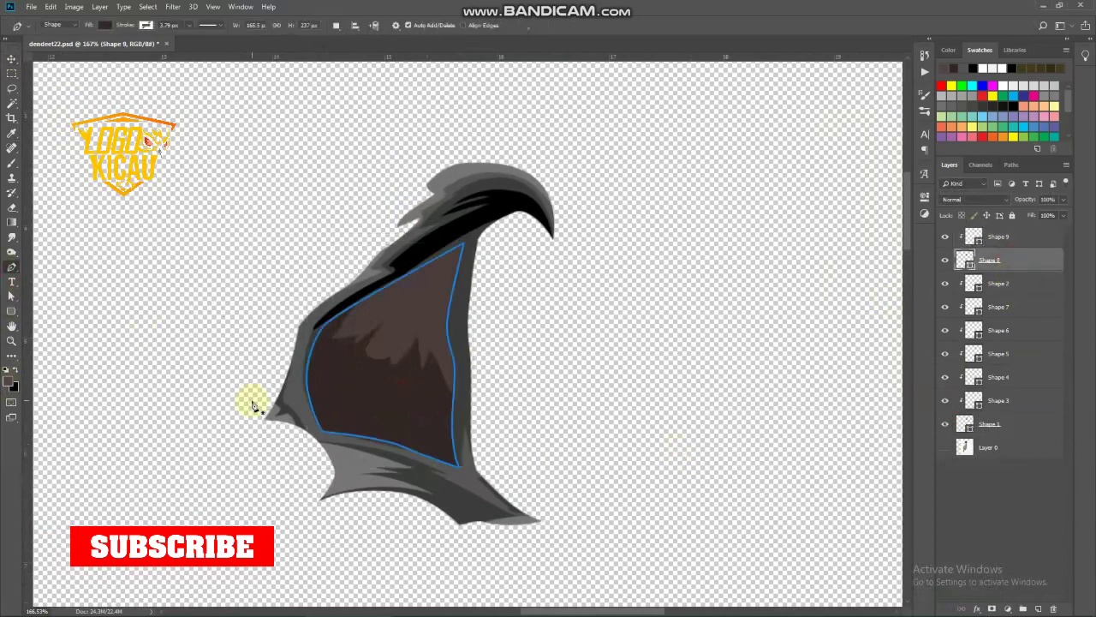
click(454, 394)
click(427, 418)
click(373, 411)
click(324, 392)
click(315, 341)
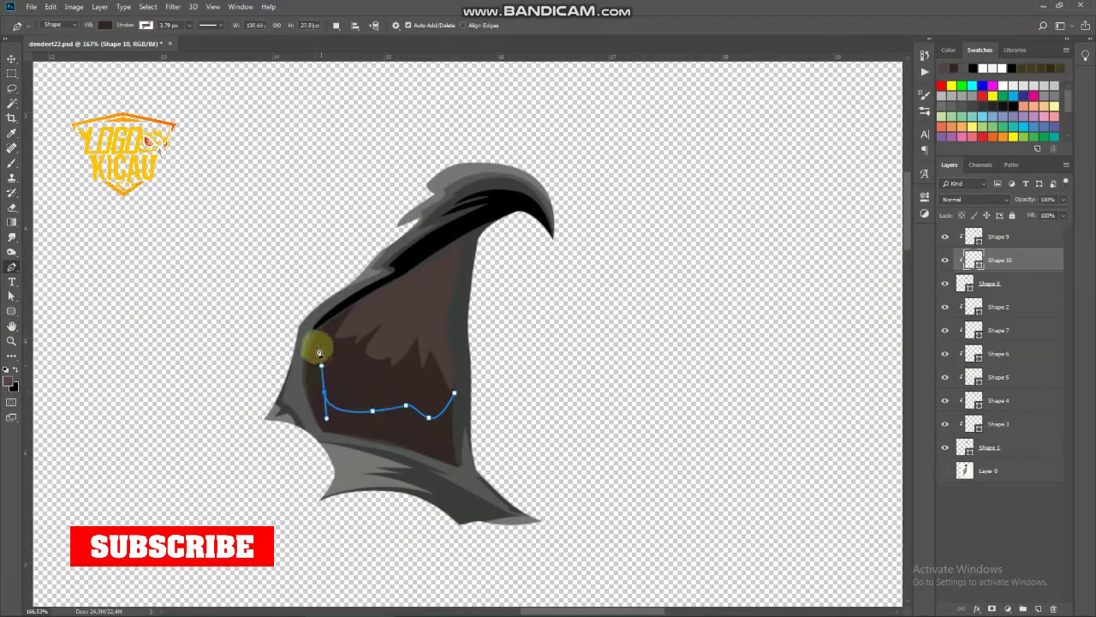
click(312, 316)
double_click(974, 260)
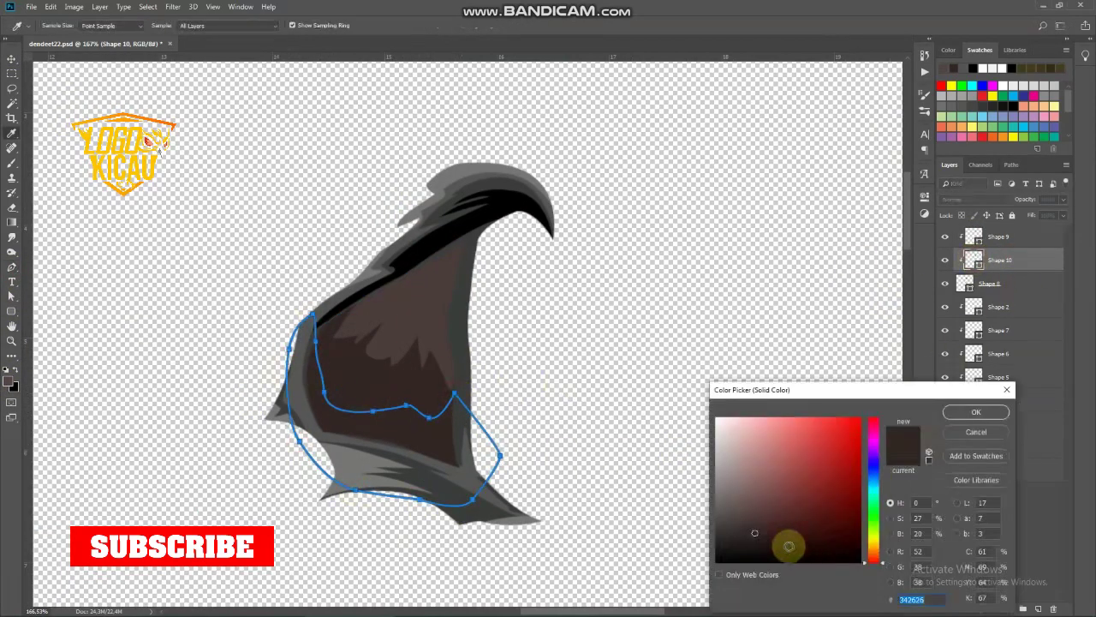
click(775, 543)
click(966, 416)
key(ctrl+0)
Step: Make the bird photo layer visible again and select it
click(11, 59)
scroll(306, 277, down, 3)
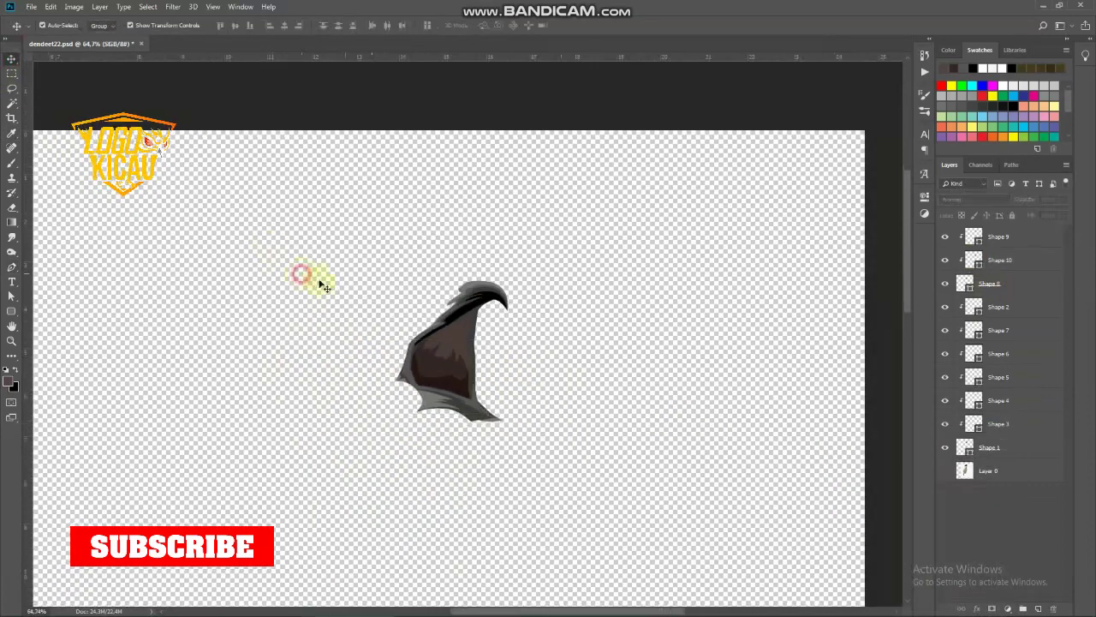
click(945, 470)
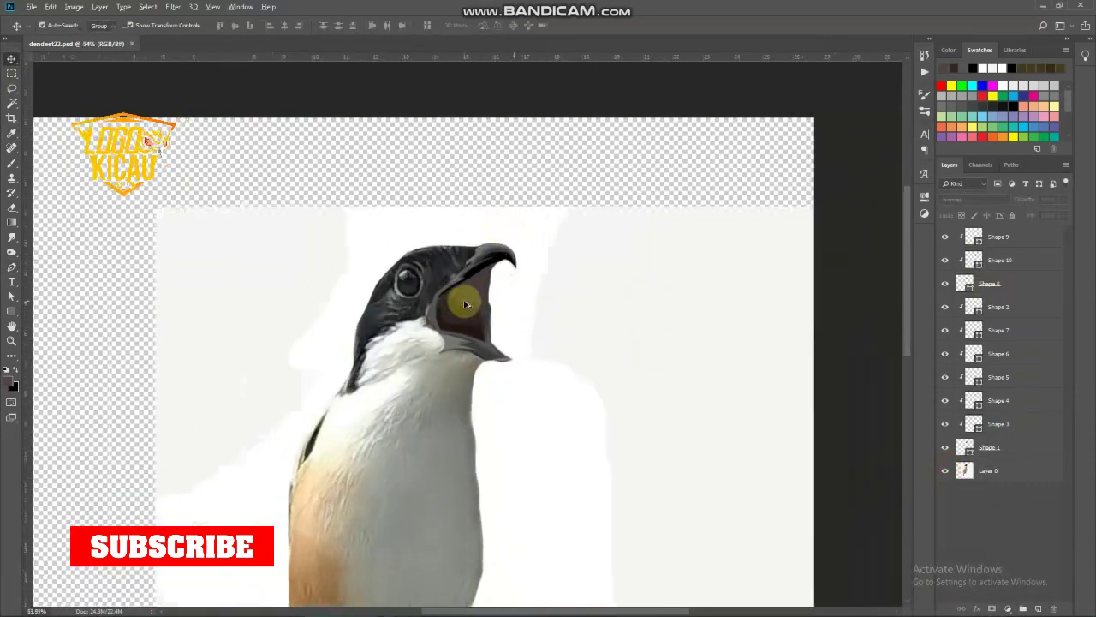
scroll(517, 328, down, 2)
click(562, 362)
click(11, 267)
scroll(521, 303, up, 3)
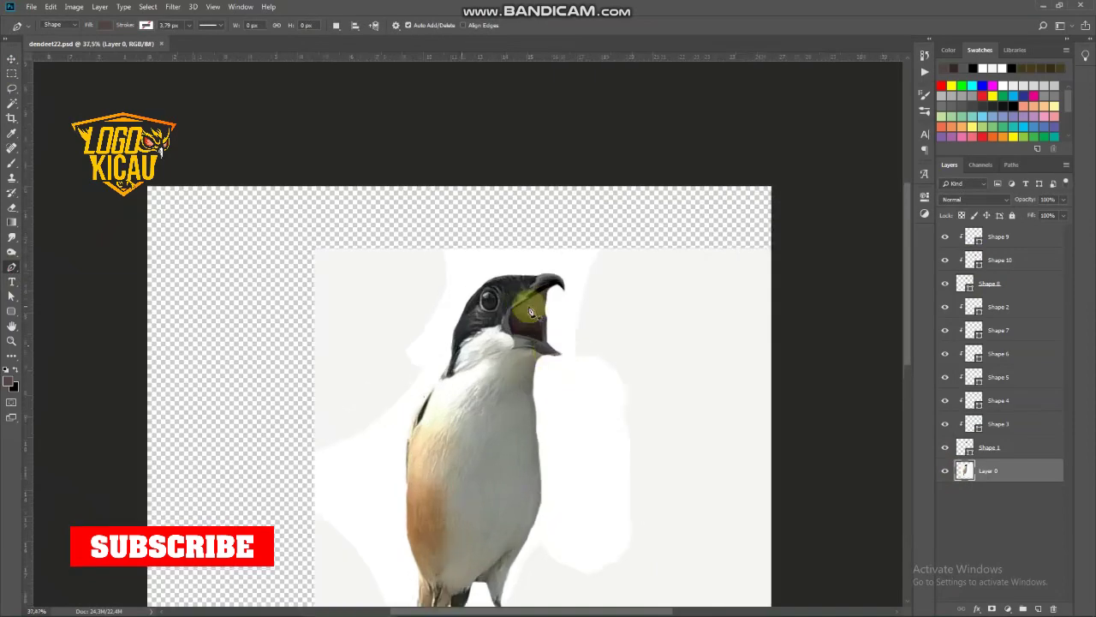
scroll(520, 282, up, 2)
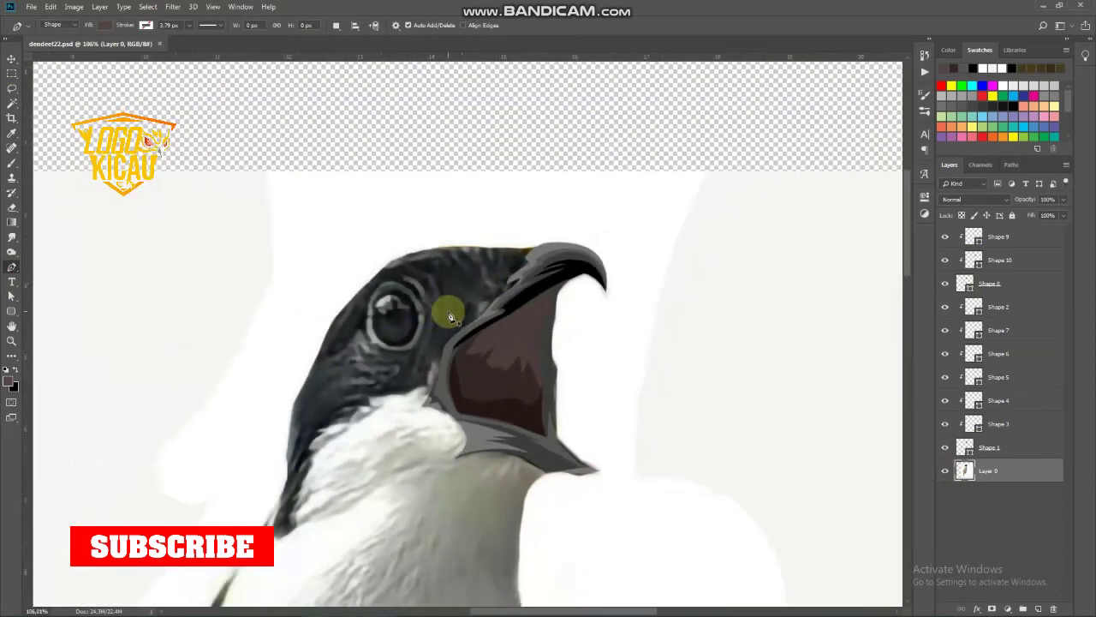
scroll(453, 312, down, 1)
scroll(453, 312, up, 1)
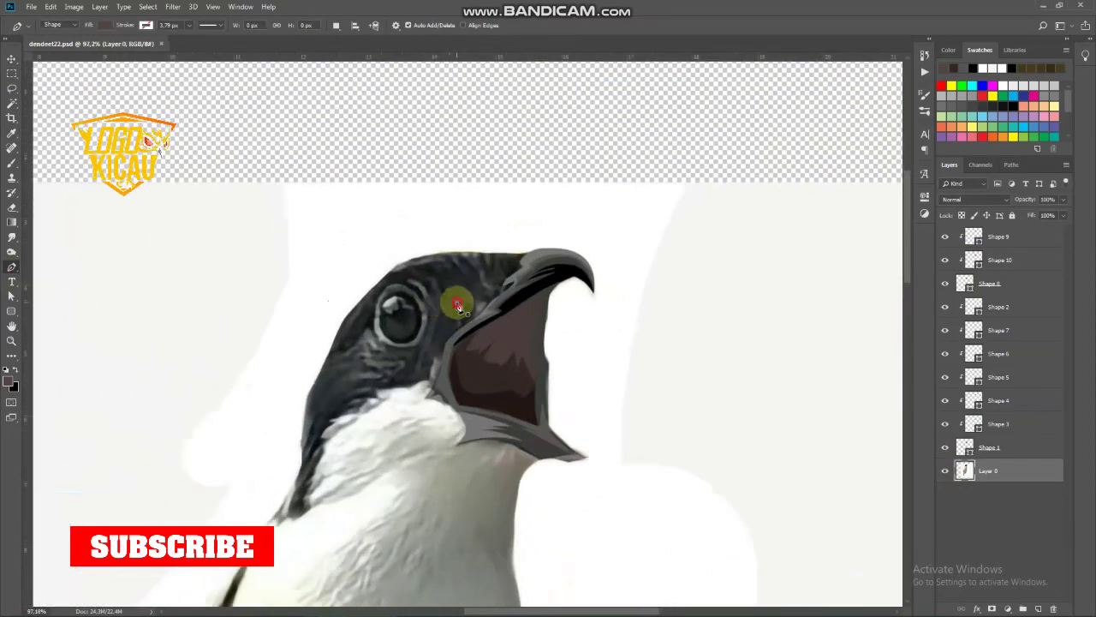
Step: Trace Shape 11 over the eye and rotate it slightly with Free Transform
click(457, 304)
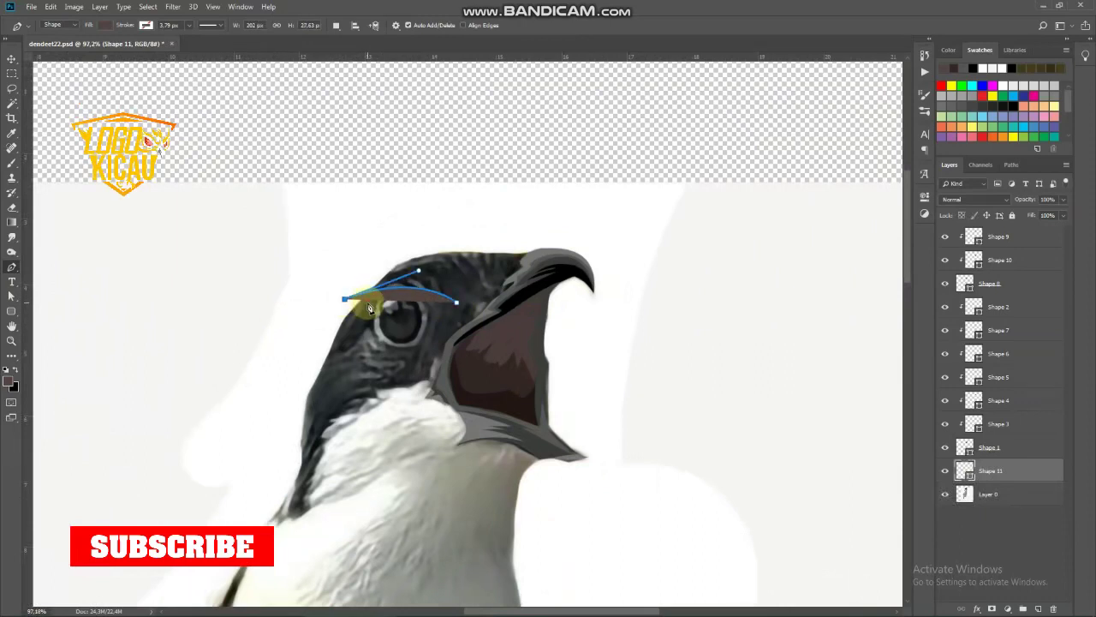
ctrl+click(383, 341)
mouse_move(383, 341)
mouse_down()
mouse_move(430, 322)
mouse_move(482, 275)
mouse_up()
click(440, 325)
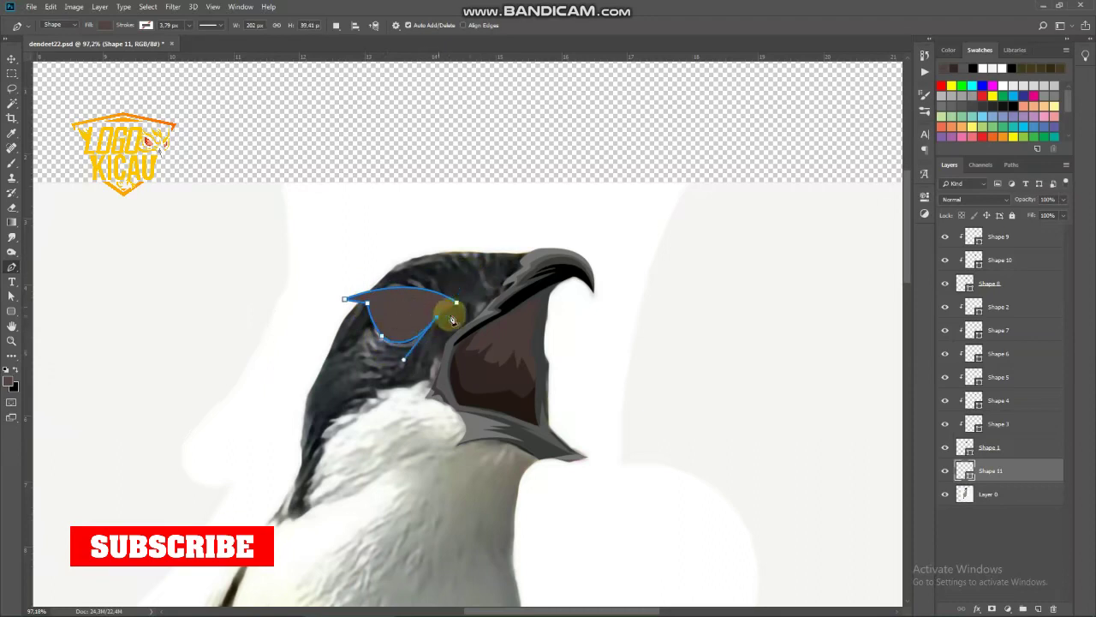
key(ctrl+t)
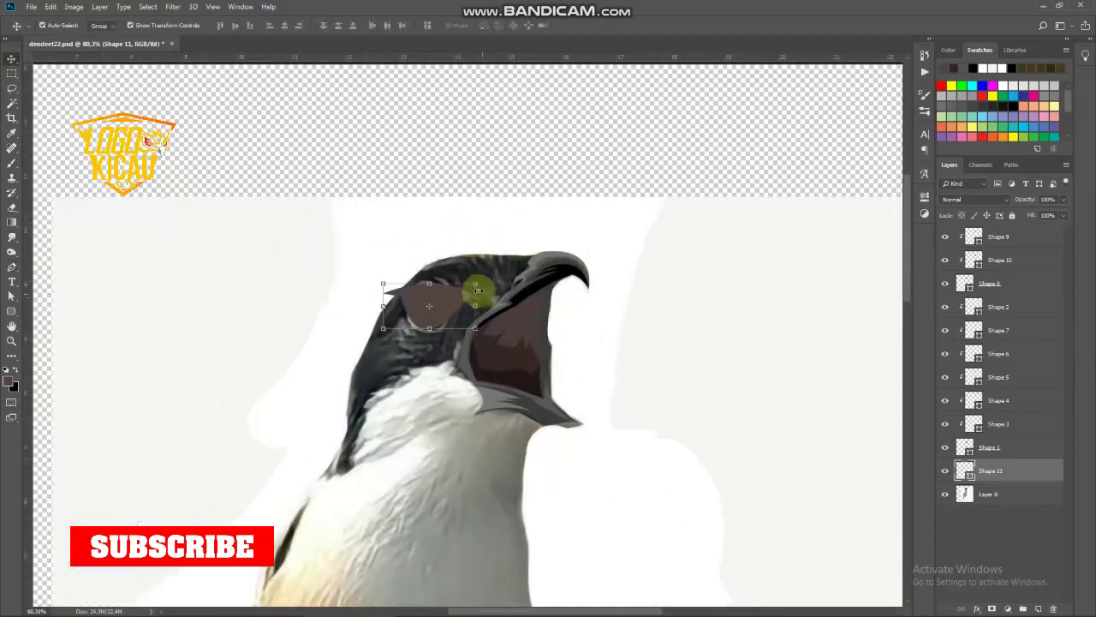
drag(472, 289, 492, 273)
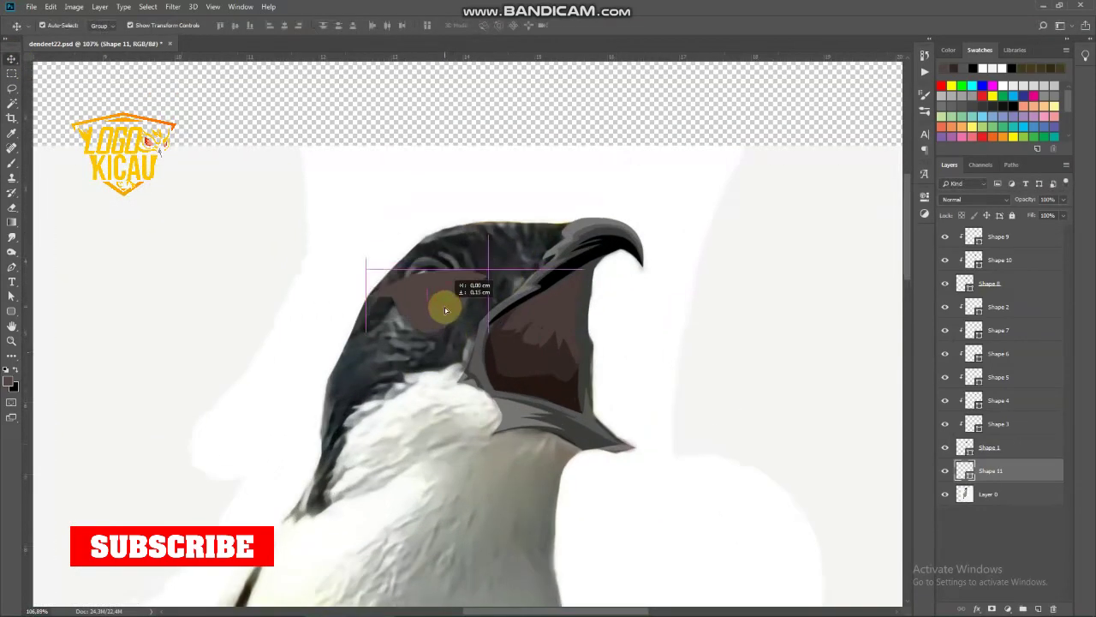
key(Return)
click(996, 504)
Step: Reposition the bird photo and begin the head outline at the beak, curving down the back of the head
drag(406, 245, 432, 374)
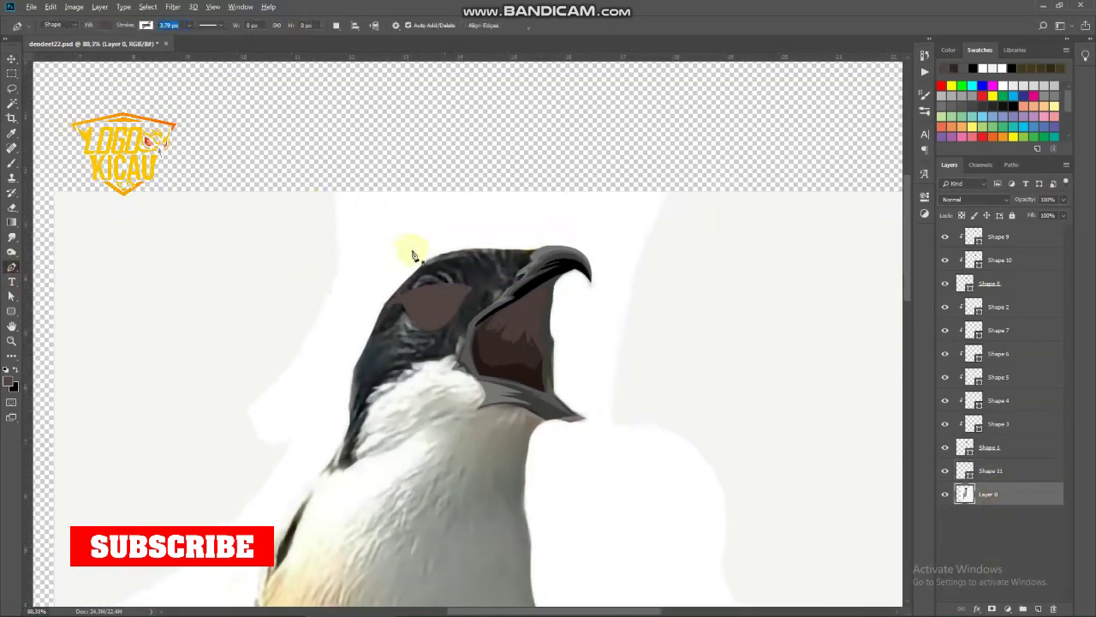
scroll(432, 374, up, 2)
key(p)
scroll(573, 227, up, 2)
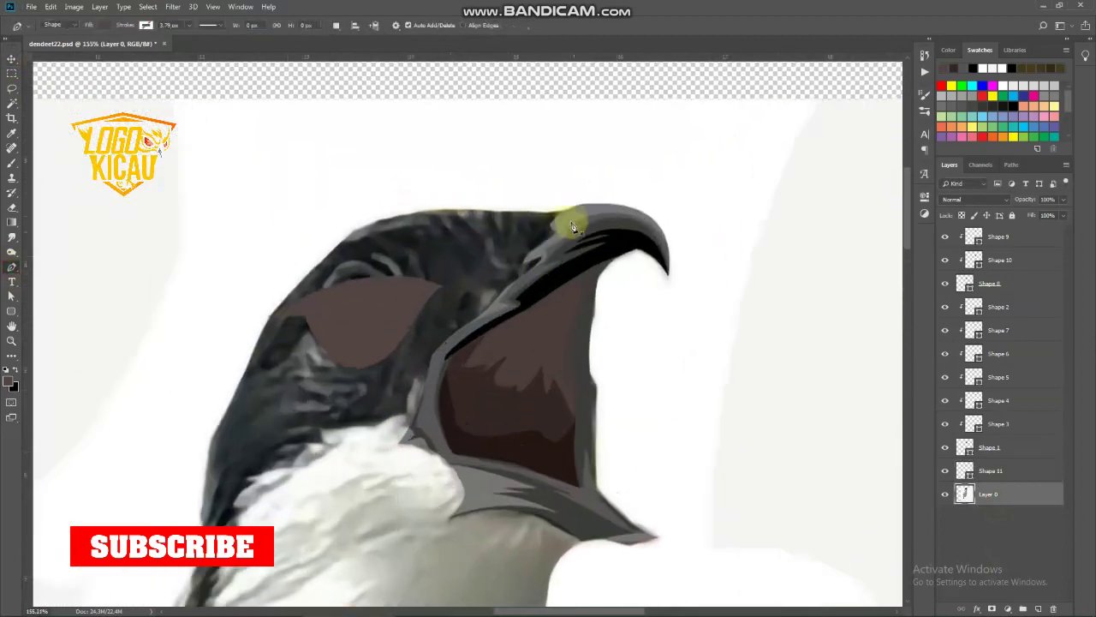
click(571, 214)
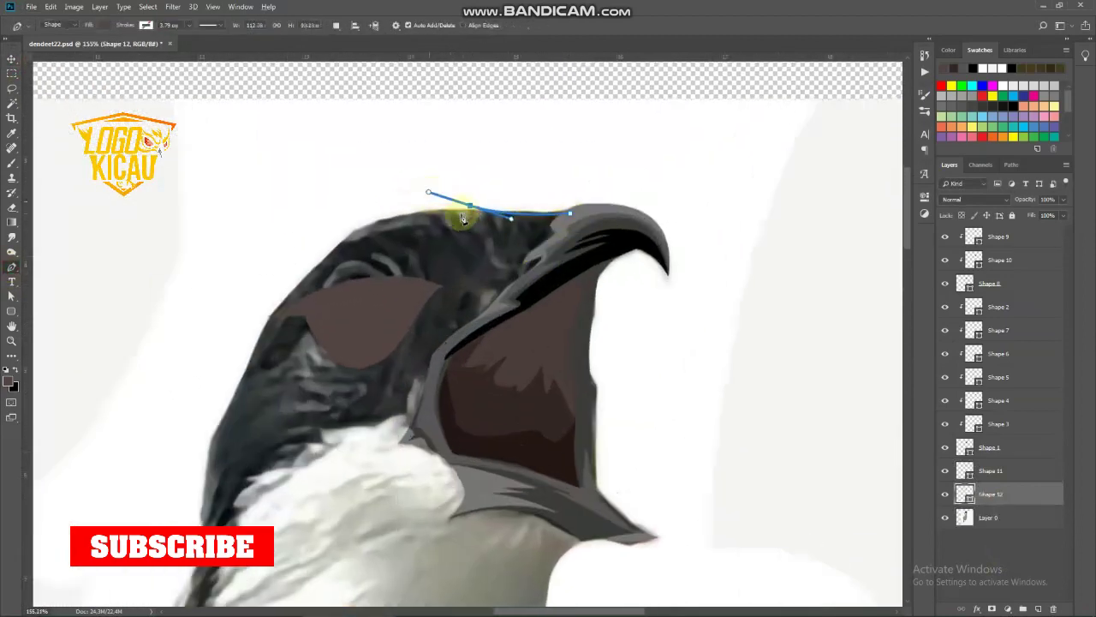
scroll(484, 223, up, 2)
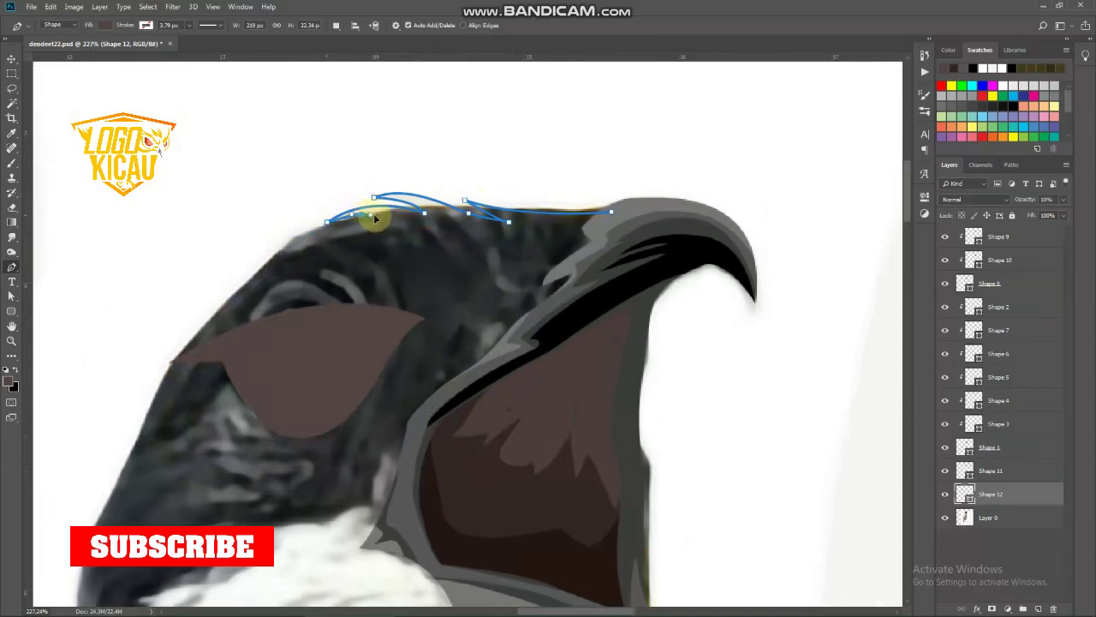
drag(230, 283, 205, 326)
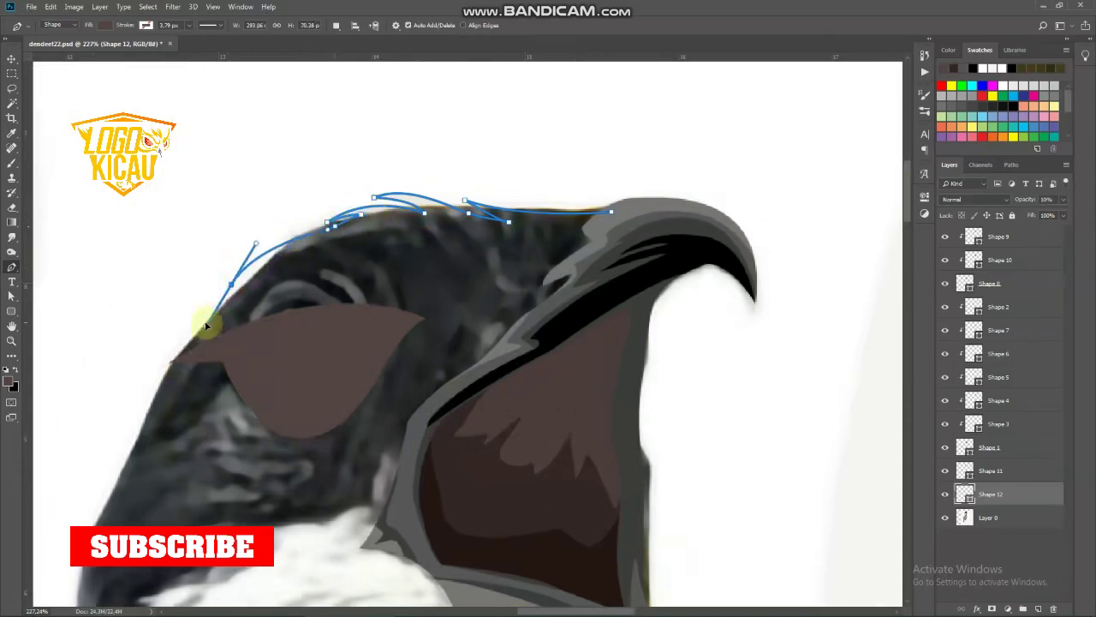
alt+scroll(343, 244, down, 3)
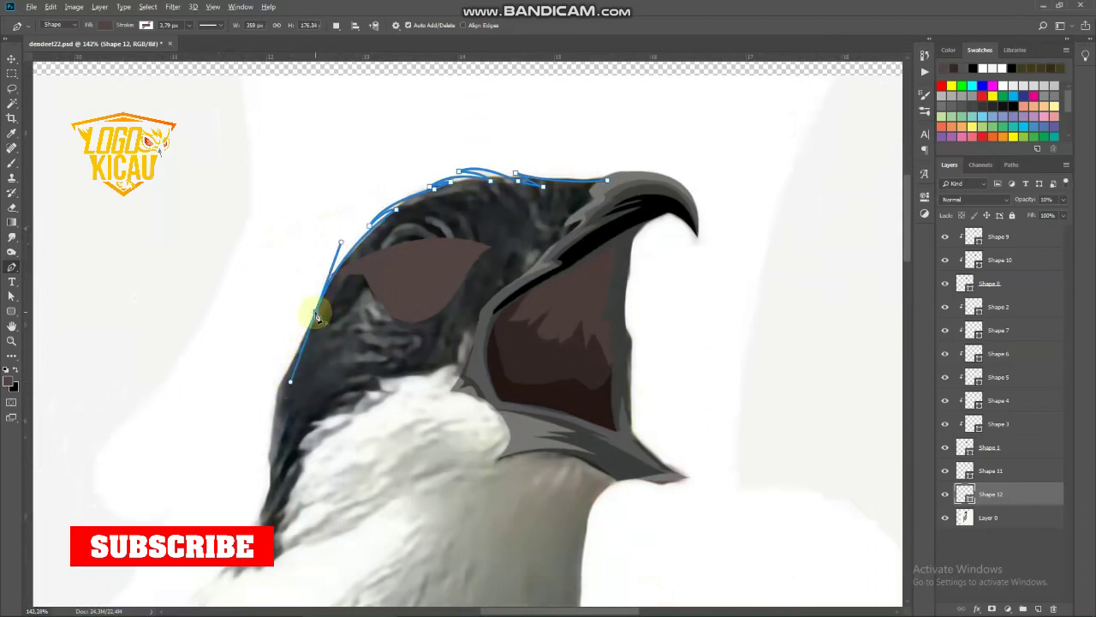
Step: Continue the head outline down and around the bird's neck
drag(309, 344, 412, 227)
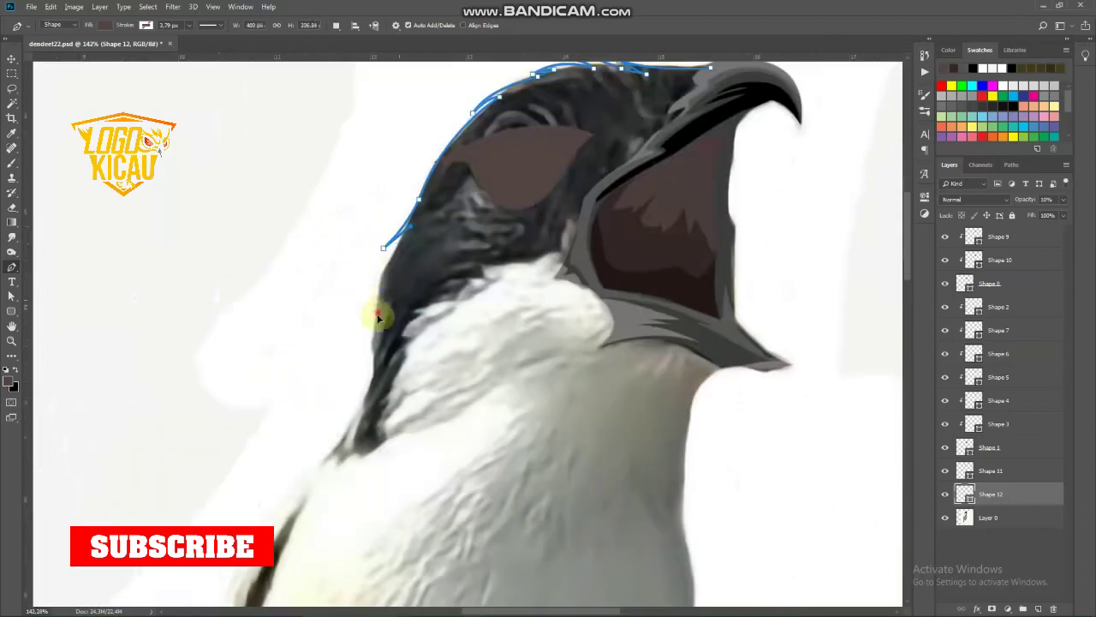
drag(377, 387, 312, 455)
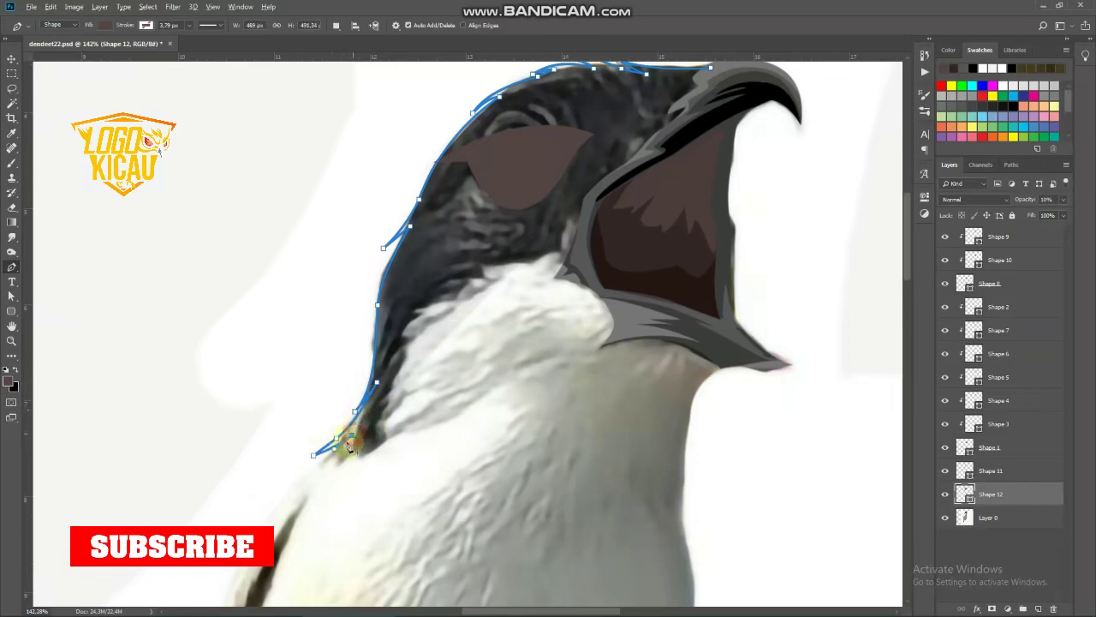
drag(377, 434, 392, 416)
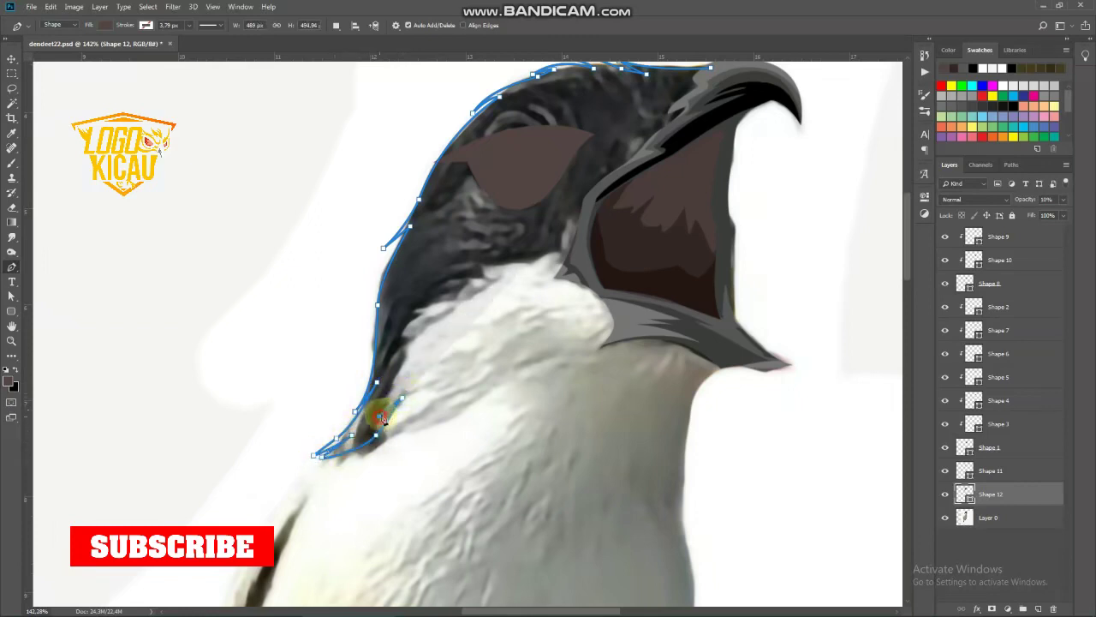
drag(409, 347, 411, 359)
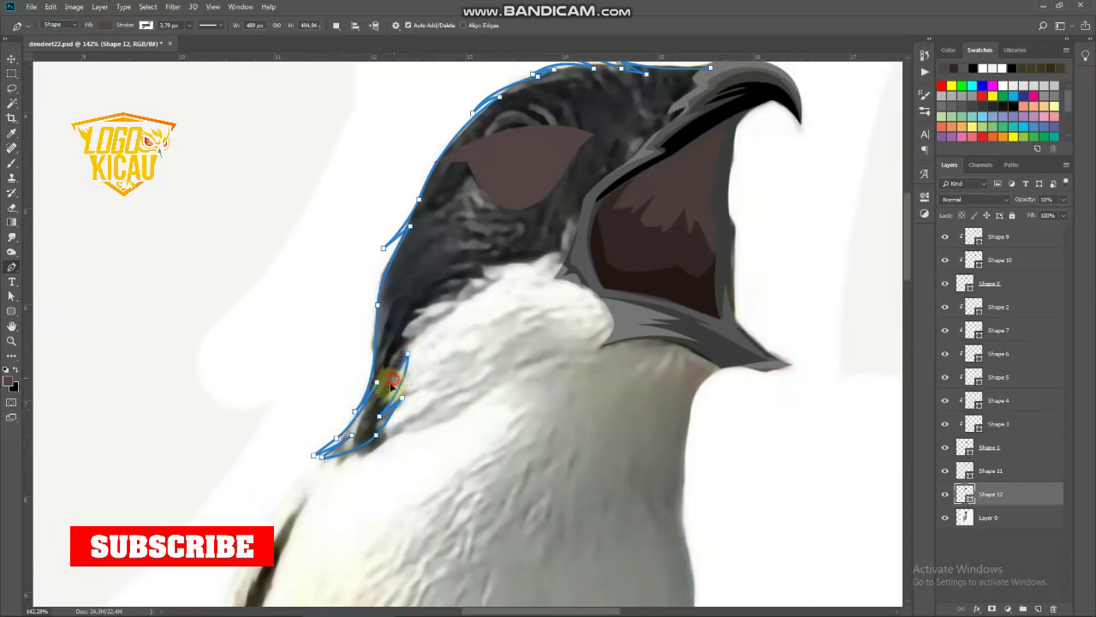
click(435, 299)
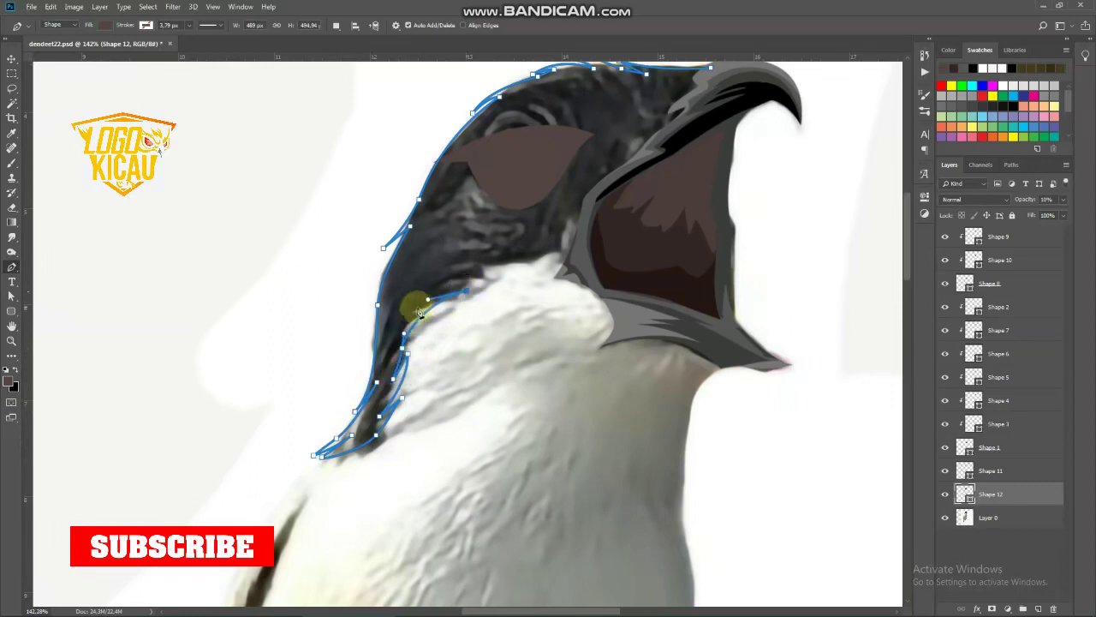
drag(422, 314, 354, 340)
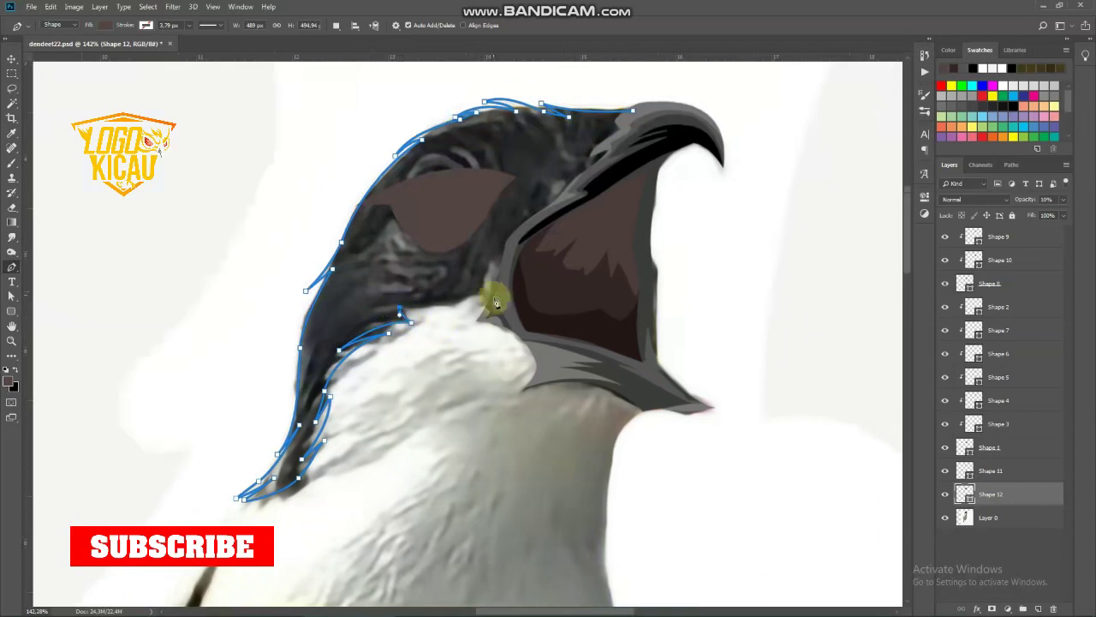
Step: Extend the outline along the beak edge and close it at the starting point
click(505, 279)
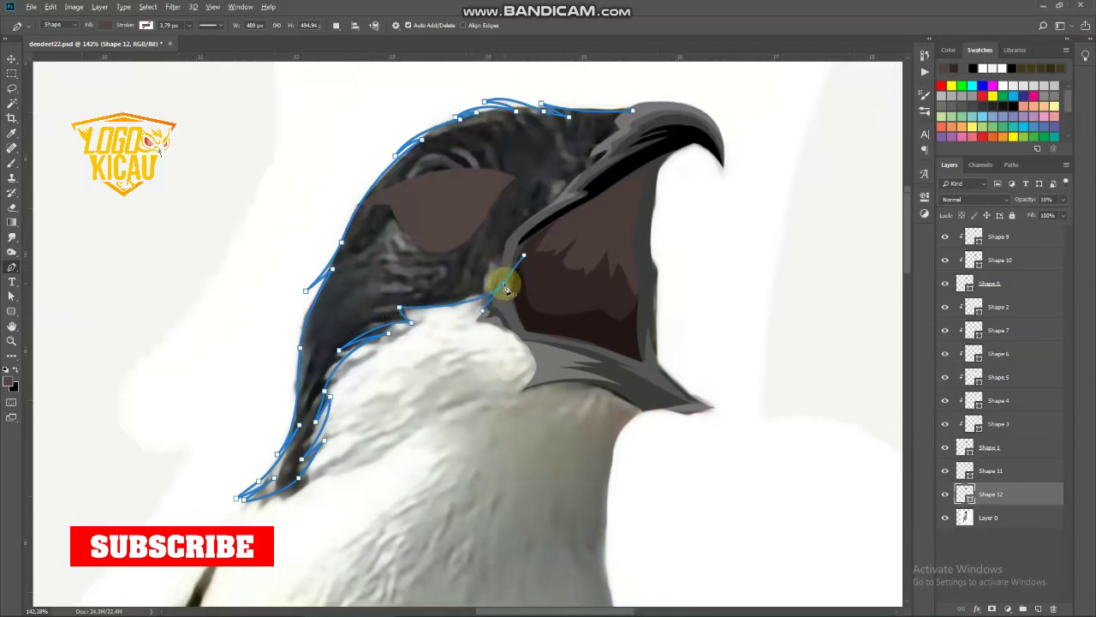
click(533, 227)
click(587, 189)
click(627, 145)
click(633, 110)
Step: Fill the closed head shape near-black and zoom out to see the whole head
double_click(965, 494)
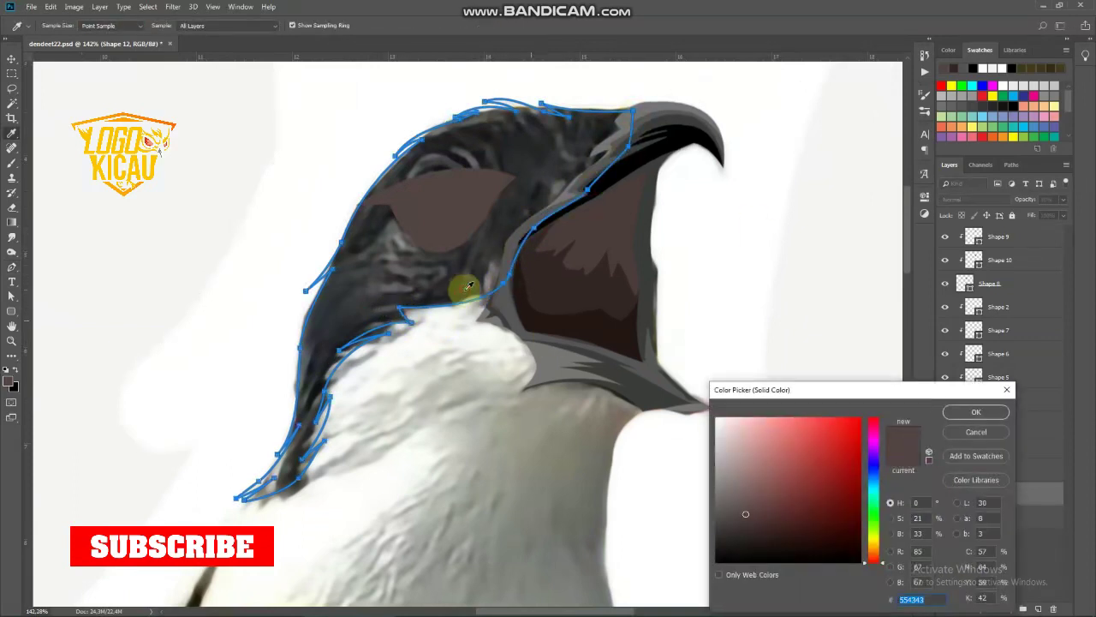
click(975, 412)
key(Return)
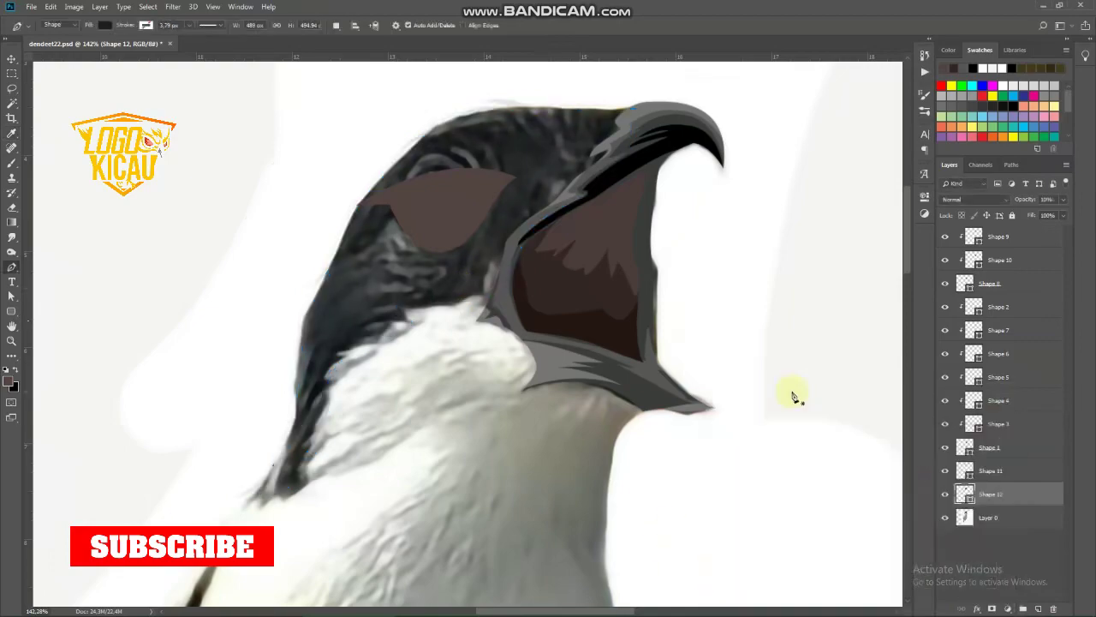
key(ctrl+minus)
key(ctrl+minus)
Step: Hide the reference photo Layer 0 and add a new empty layer
click(944, 518)
key(v)
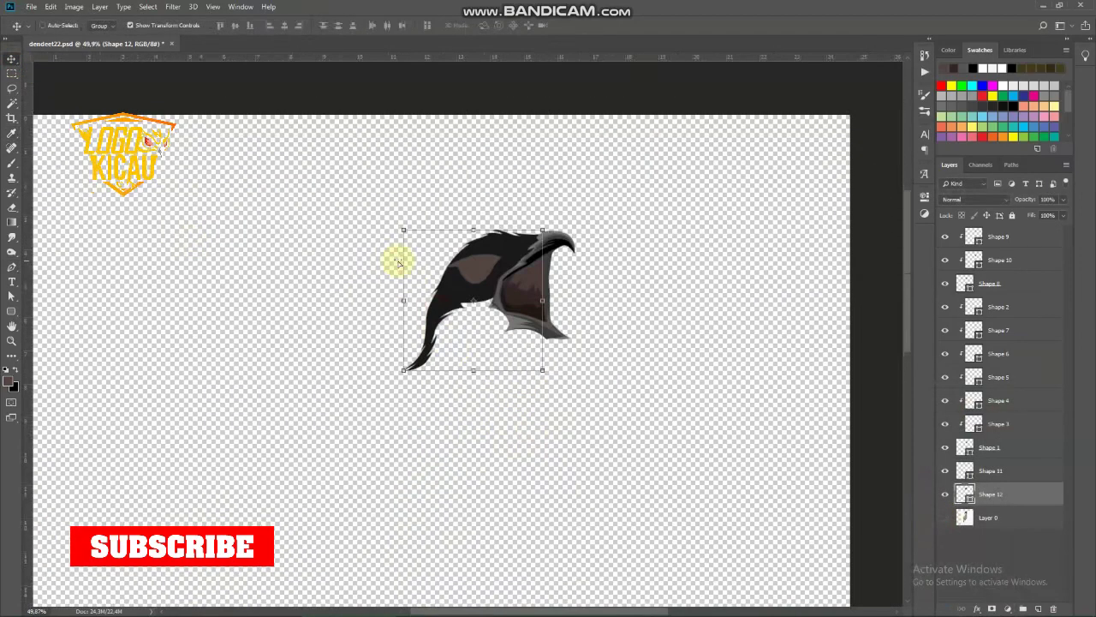
scroll(462, 249, up, 5)
key(ctrl+shift+alt+n)
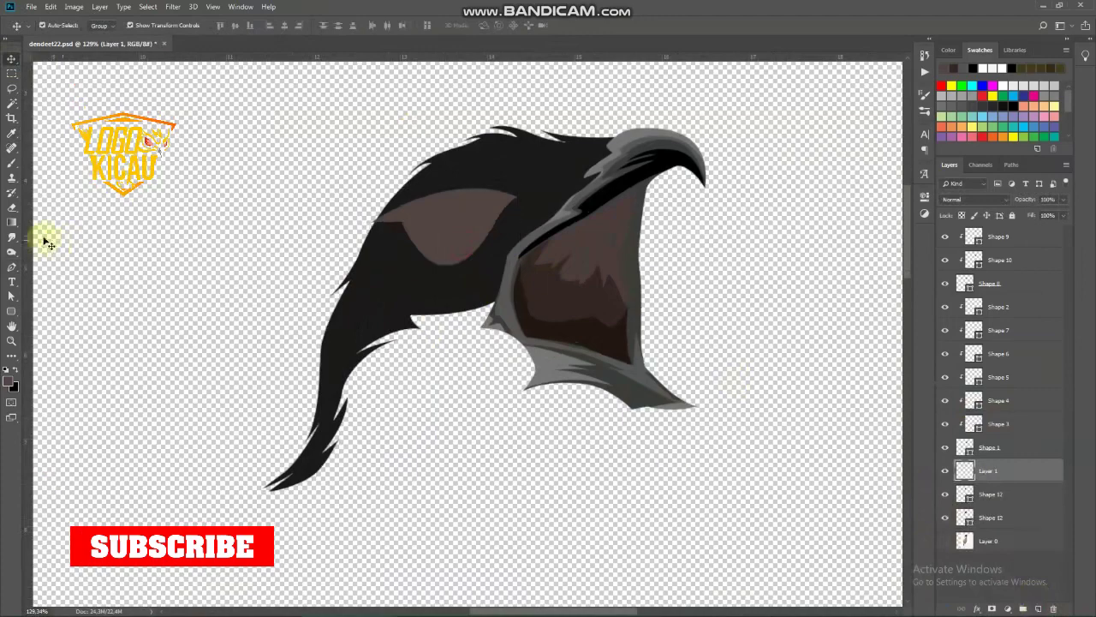
click(12, 267)
scroll(502, 196, up, 2)
scroll(551, 203, up, 1)
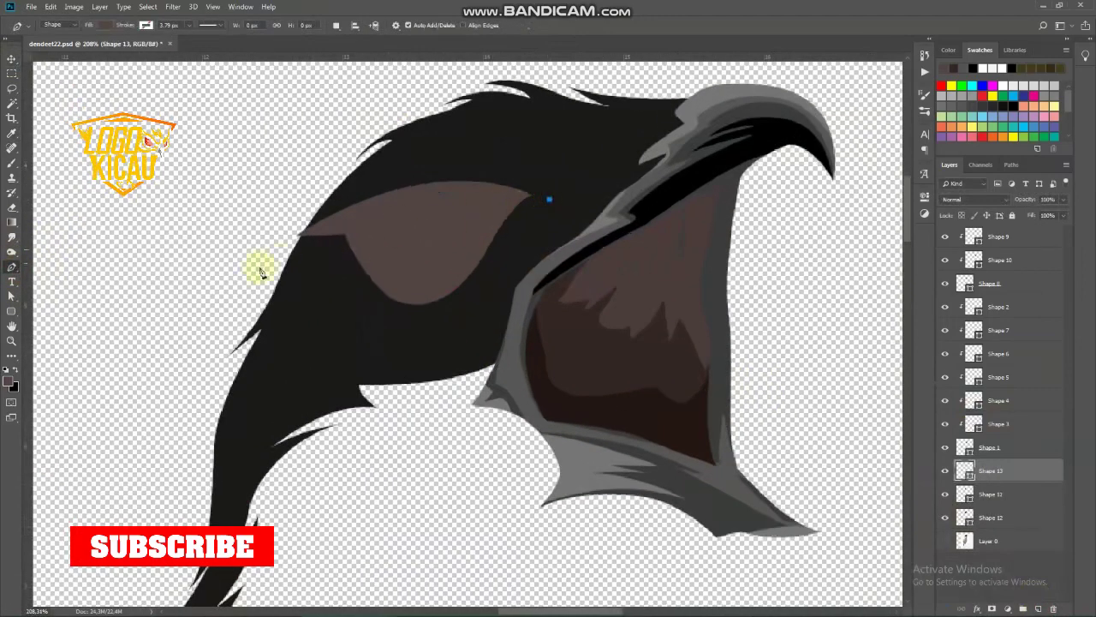
Step: Draw a thin curved brow shape arching over the eye and fill it near-black
drag(227, 291, 111, 374)
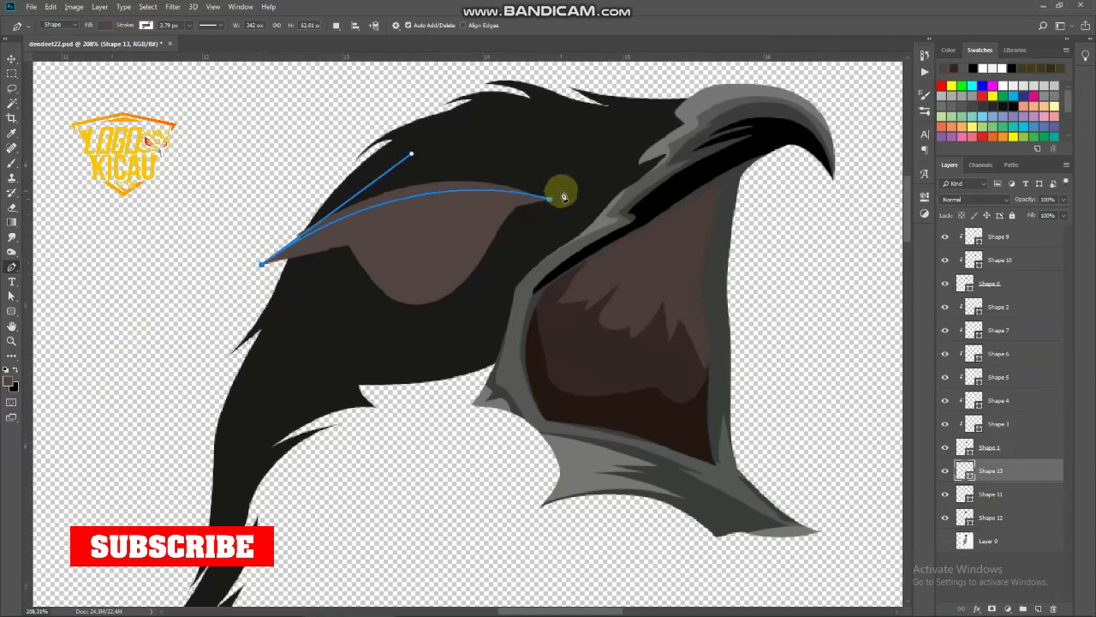
drag(559, 190, 762, 256)
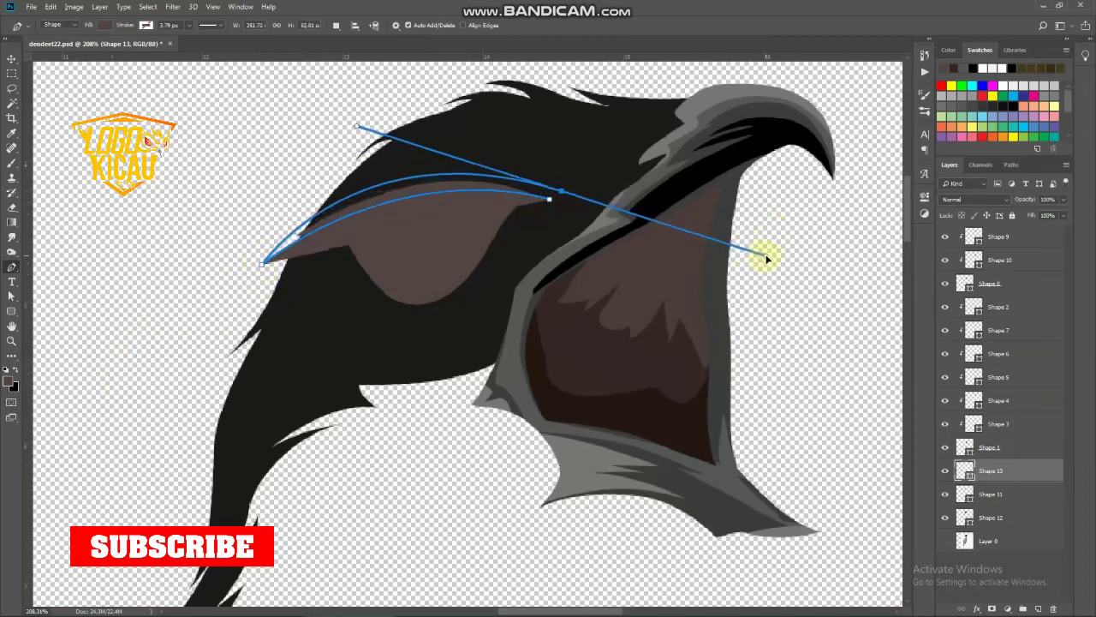
alt+click(560, 190)
double_click(965, 470)
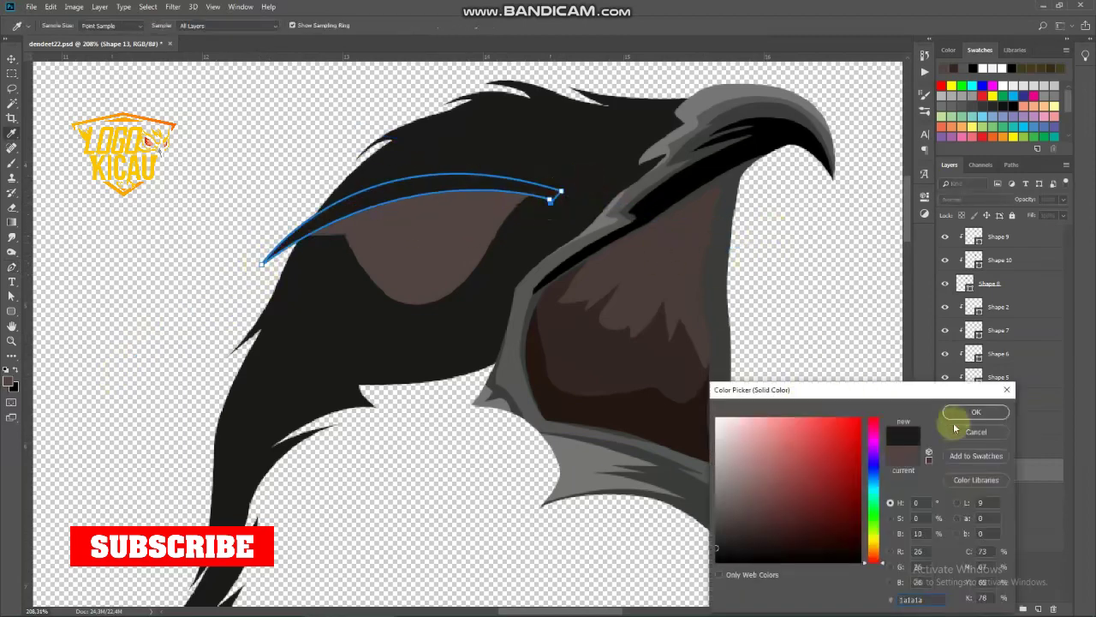
click(976, 412)
scroll(751, 331, down, 2)
Step: Draw a closed almond-shaped dark inner eye inside the brown eye patch, then zoom out
scroll(386, 249, up, 2)
scroll(411, 277, up, 2)
click(341, 278)
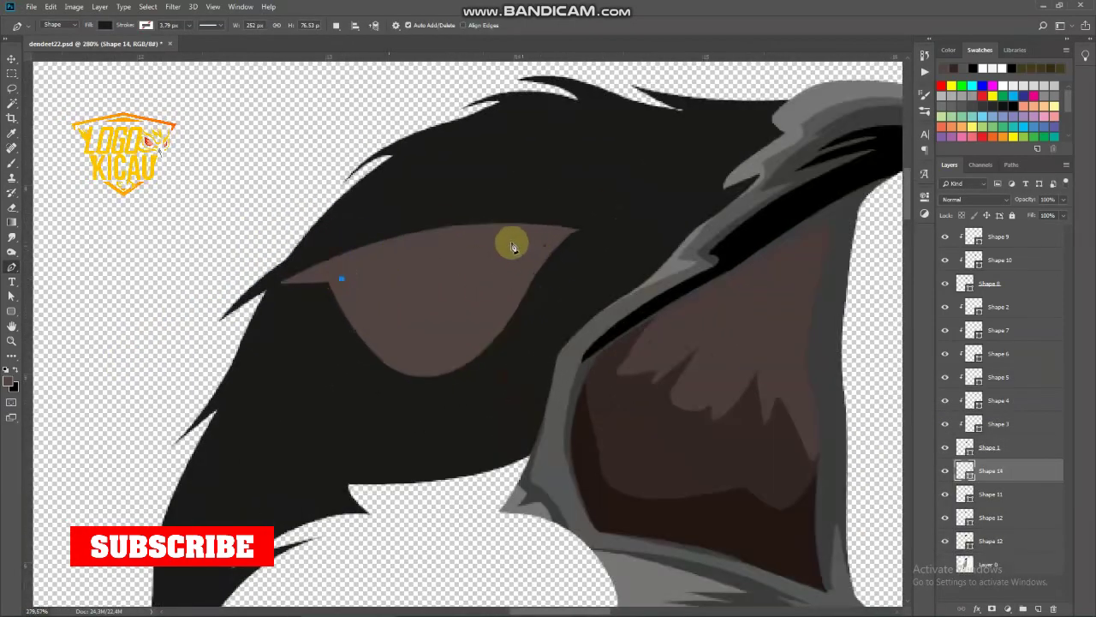
drag(512, 246, 587, 248)
alt+click(513, 245)
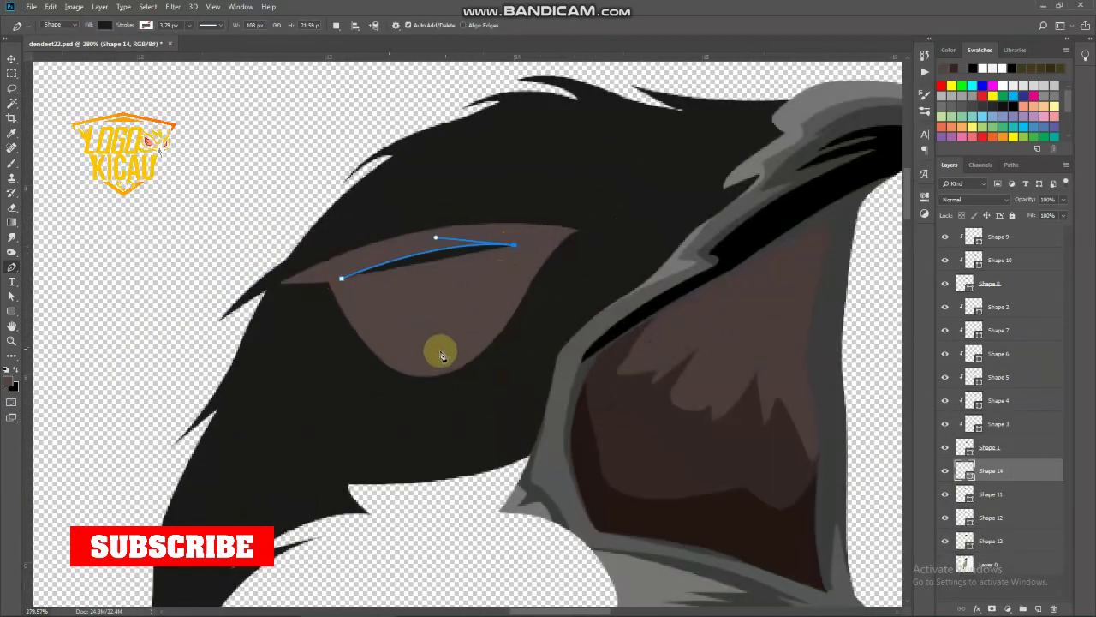
click(436, 352)
click(346, 275)
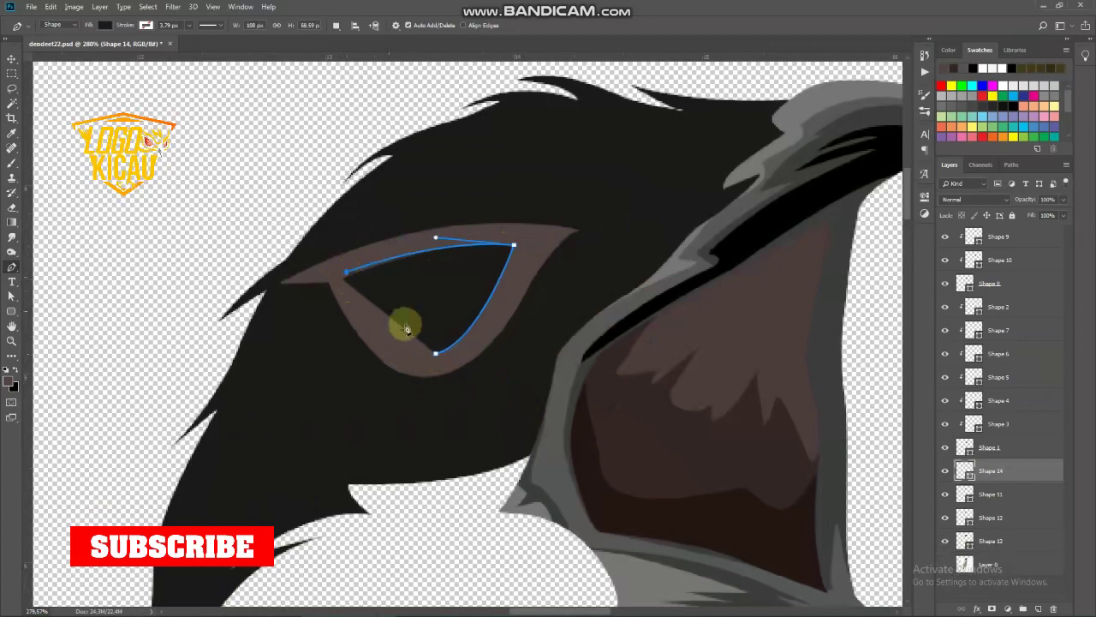
drag(345, 274, 322, 194)
key(Escape)
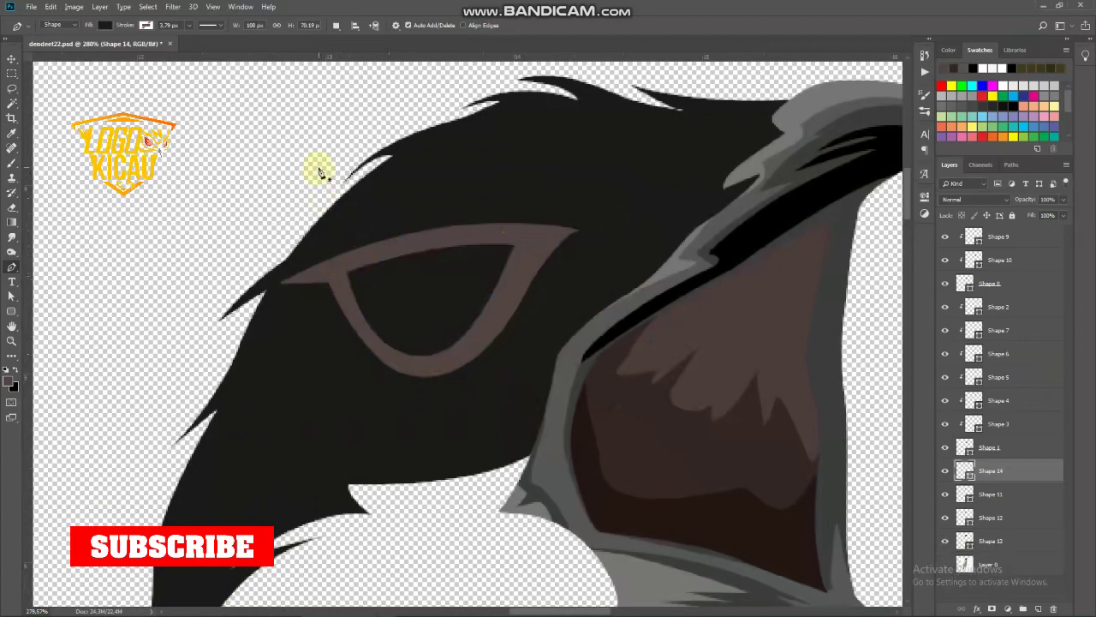
key(ctrl+0)
Step: Recolour the eye rim layer Shape 11 to teal-cyan
click(428, 281)
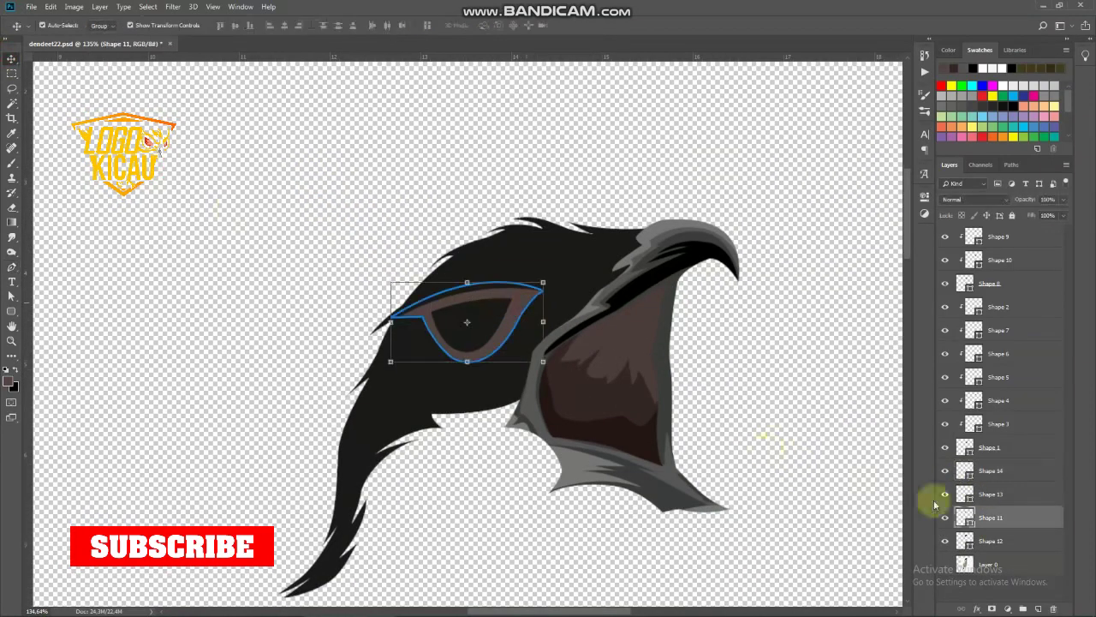
double_click(966, 517)
drag(847, 441, 808, 463)
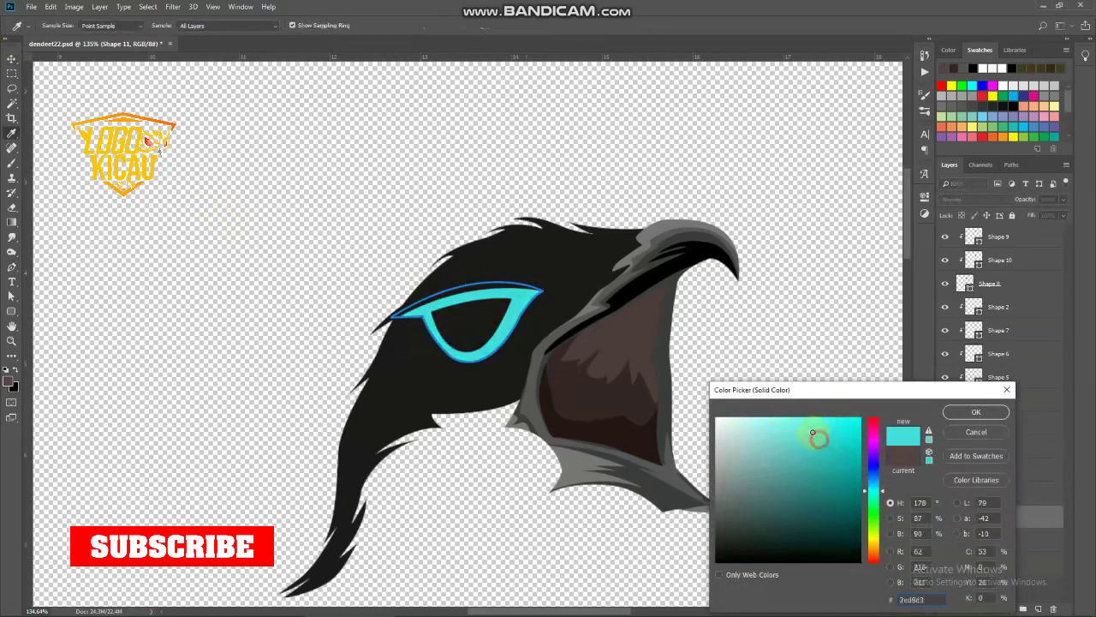
Step: Give the inner eye layer Shape 14 a brighter cyan fill and deselect it
key(alt+bracketright)
key(alt+bracketright)
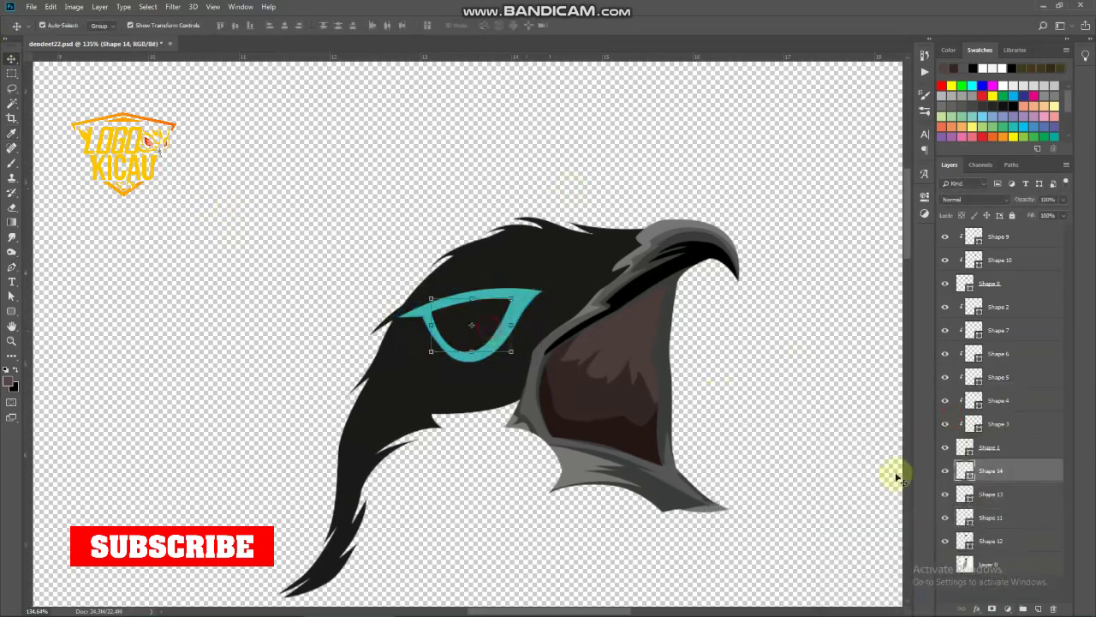
double_click(966, 470)
click(856, 431)
key(Return)
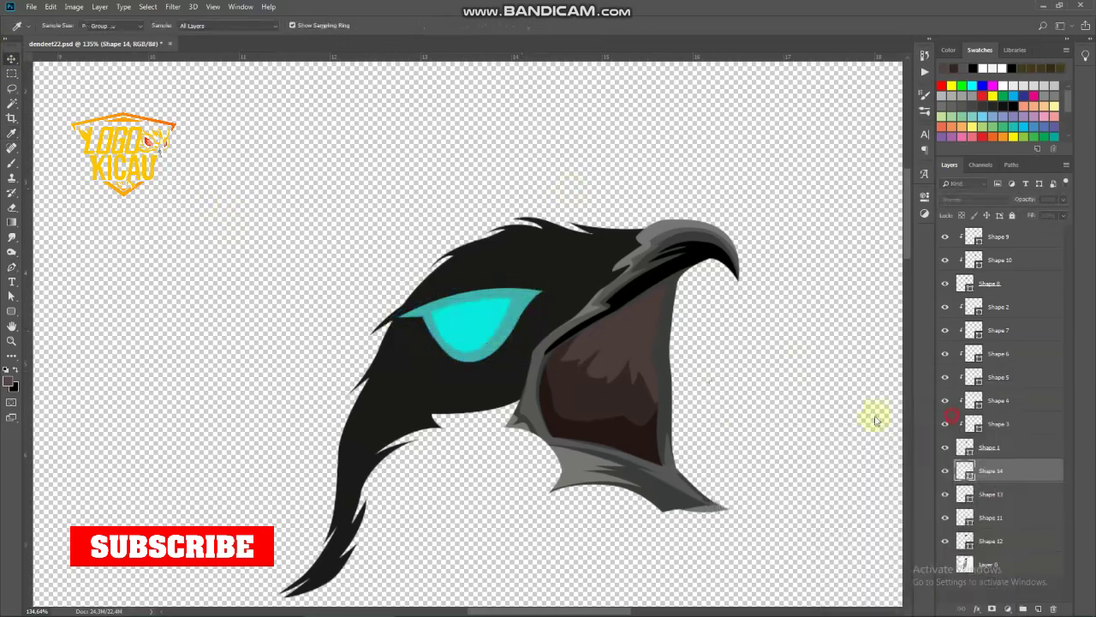
scroll(271, 345, down, 3)
click(271, 344)
scroll(409, 345, down, 2)
Step: Add a new empty layer for the crown feather strands
scroll(432, 384, up, 3)
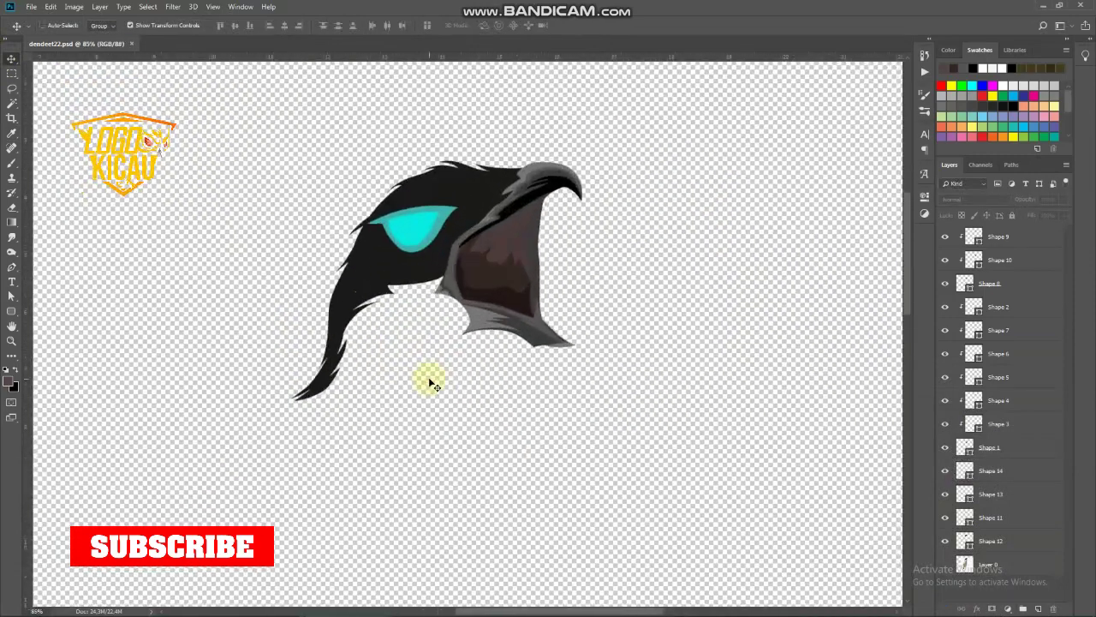
scroll(428, 380, up, 1)
click(1038, 608)
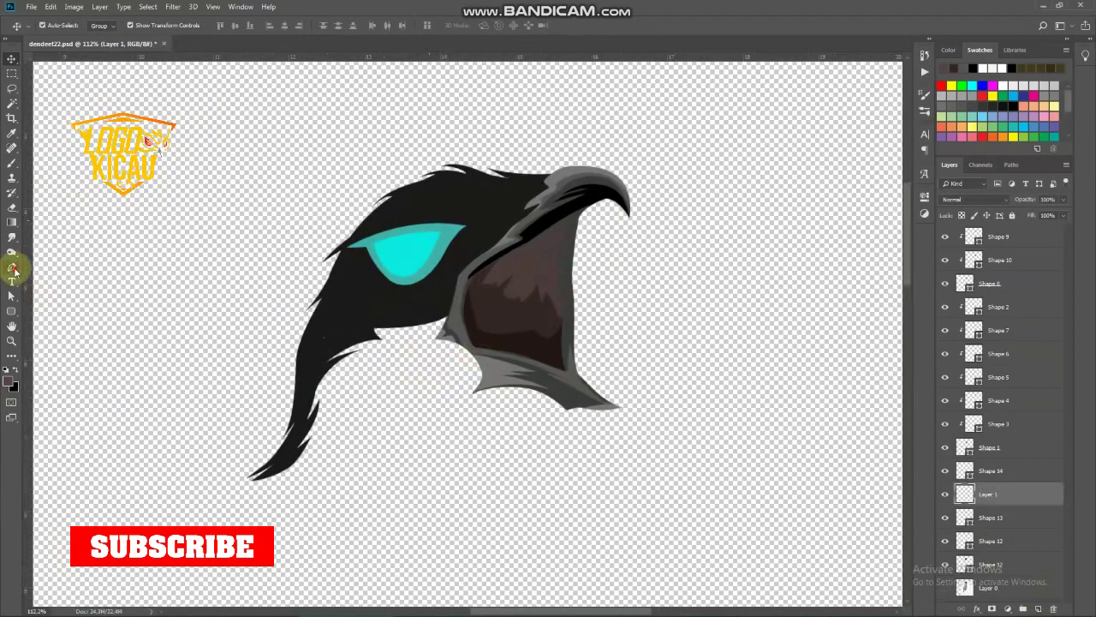
click(13, 268)
scroll(465, 191, up, 2)
scroll(557, 223, up, 1)
Step: Trace zigzag feather strands along the crown, sweeping a long feather down toward the eye
click(709, 271)
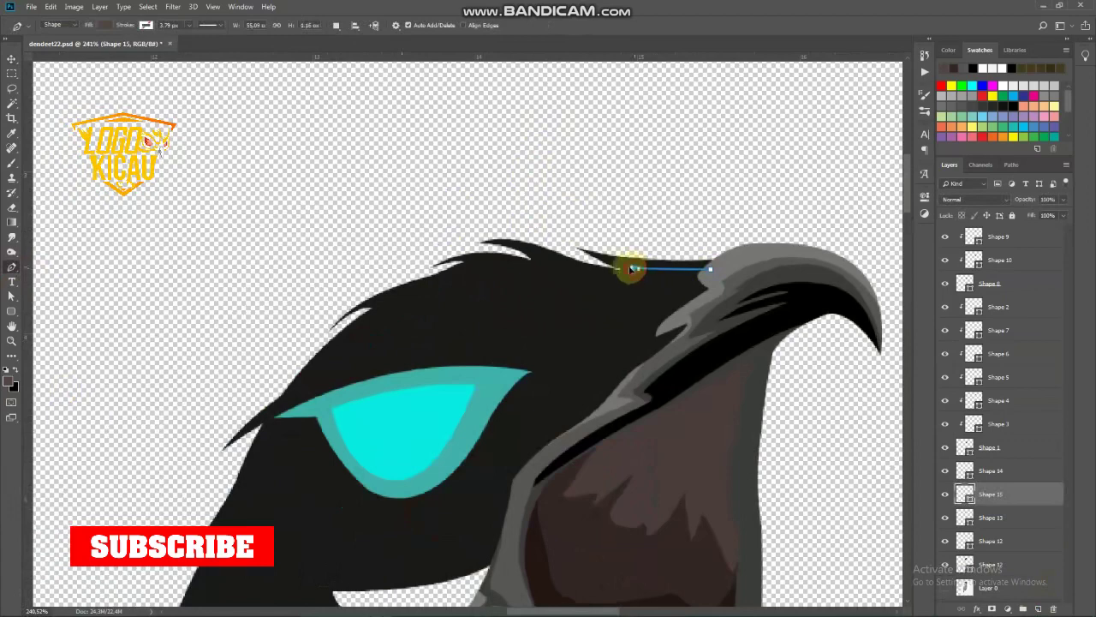
drag(636, 274, 675, 285)
click(555, 268)
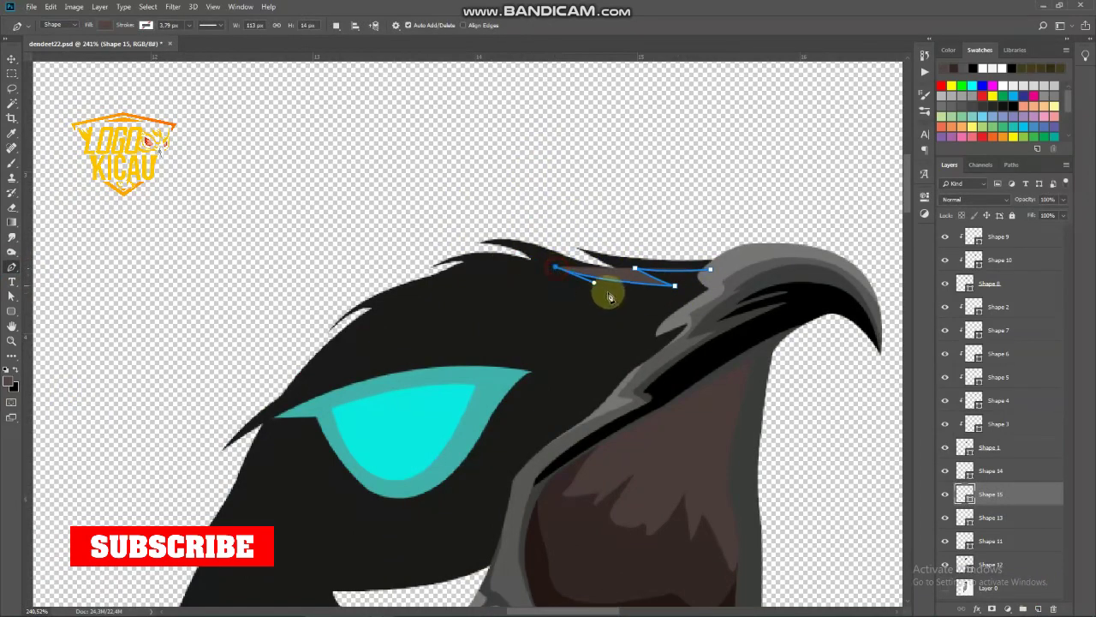
click(621, 292)
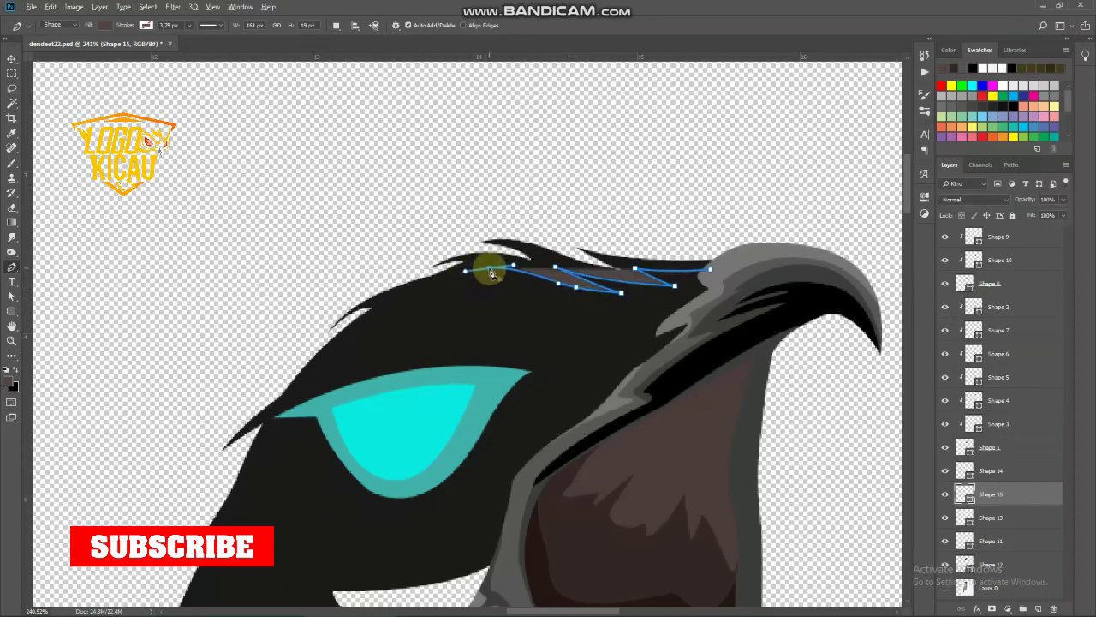
drag(489, 269, 571, 297)
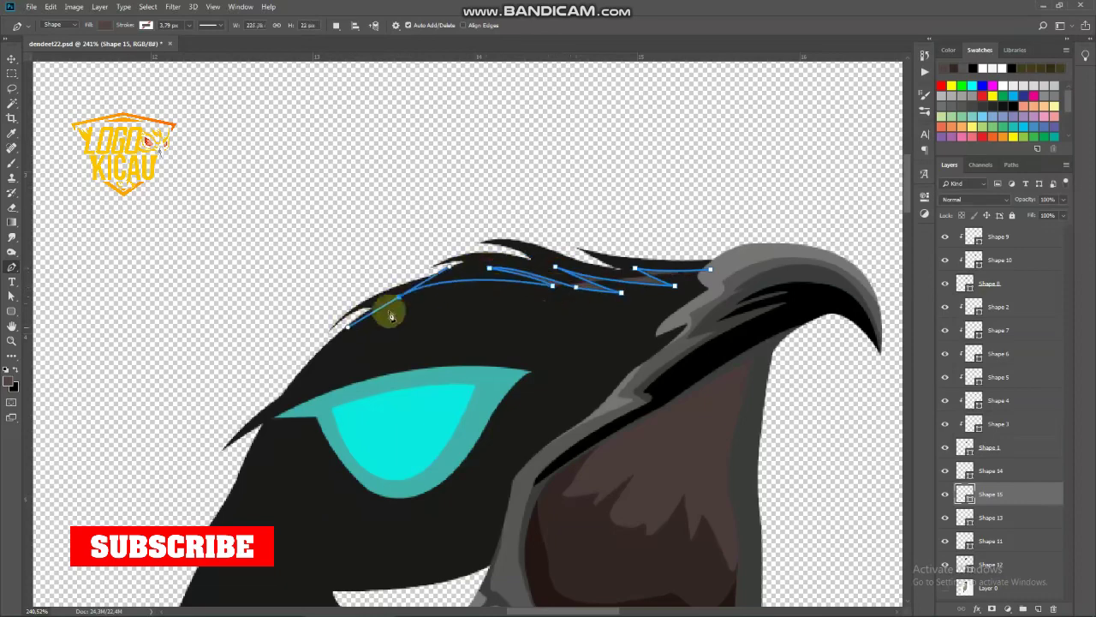
drag(398, 297, 351, 326)
click(502, 307)
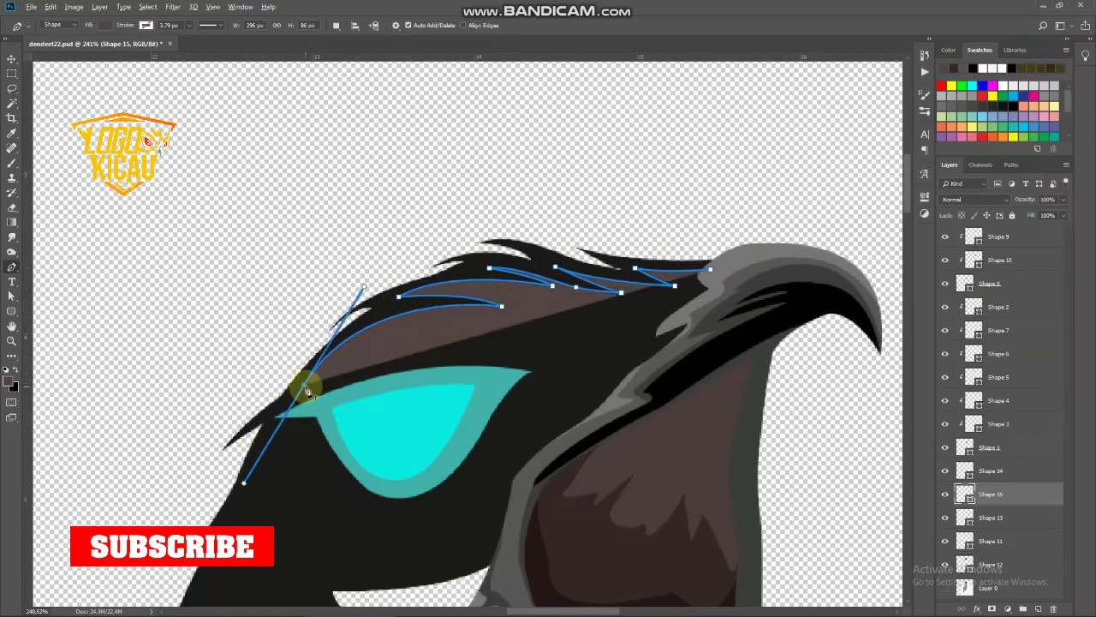
drag(304, 383, 493, 349)
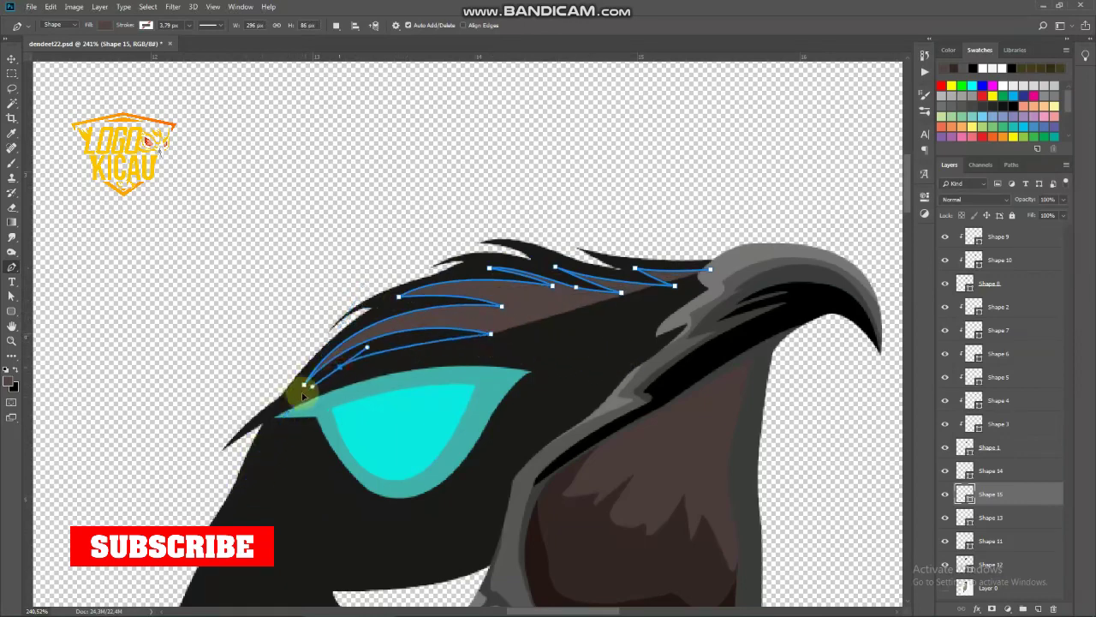
click(340, 367)
mouse_move(491, 352)
mouse_down()
mouse_move(538, 363)
mouse_move(724, 477)
mouse_up()
Step: Extend the feather strand toward the beak to a pointed tip and curve it back to the crown
scroll(570, 382, up, 1)
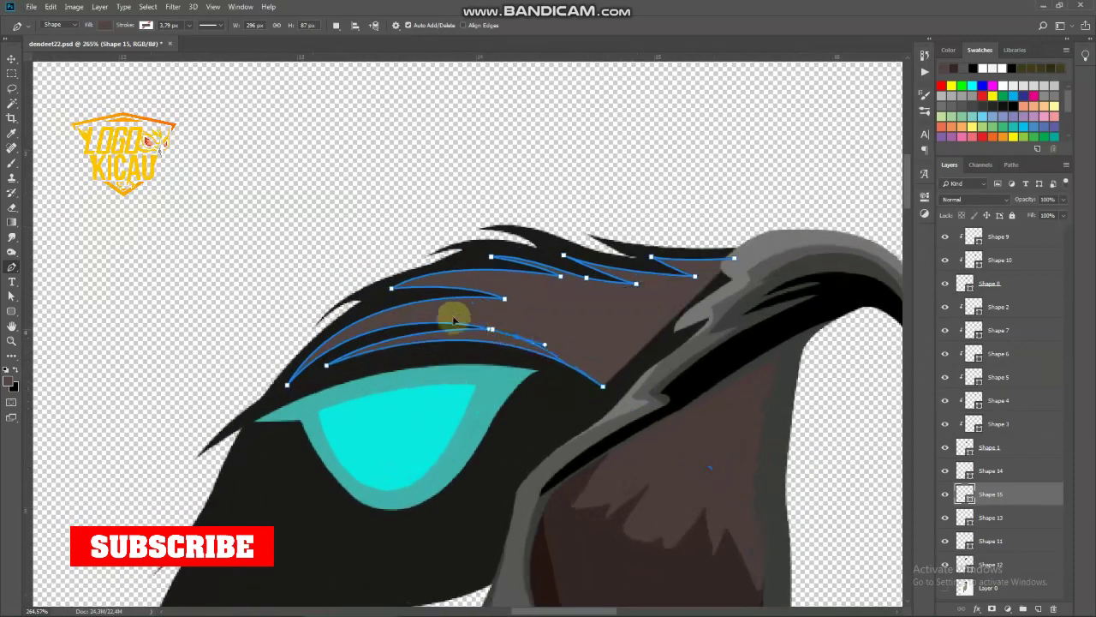
click(516, 336)
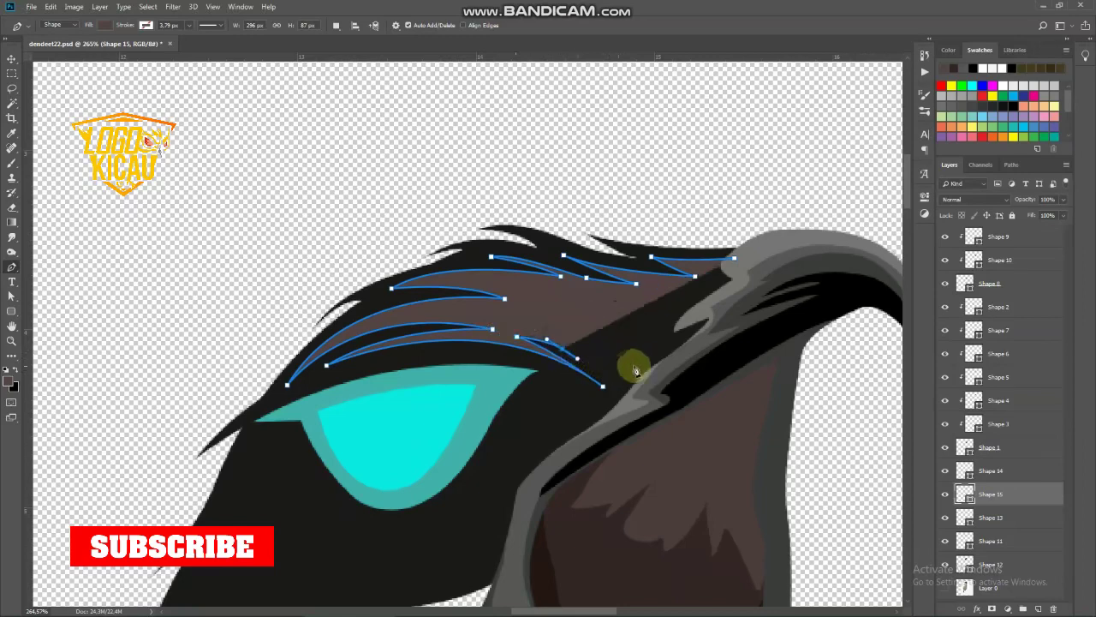
mouse_move(618, 368)
mouse_down()
mouse_move(639, 361)
mouse_move(590, 306)
mouse_up()
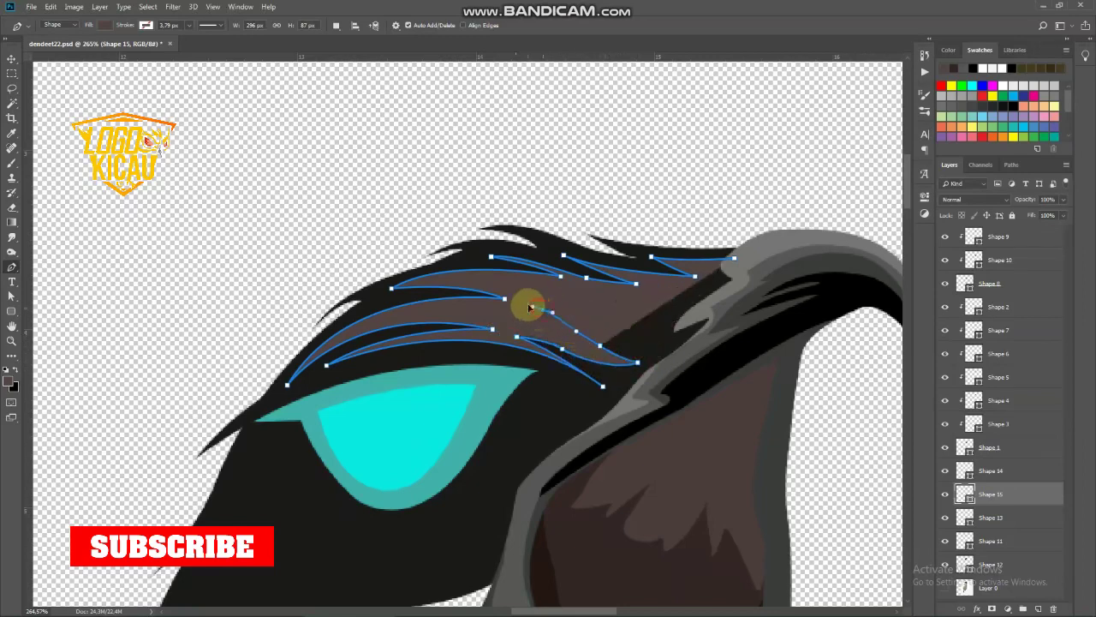
click(542, 309)
click(711, 323)
drag(716, 325, 621, 329)
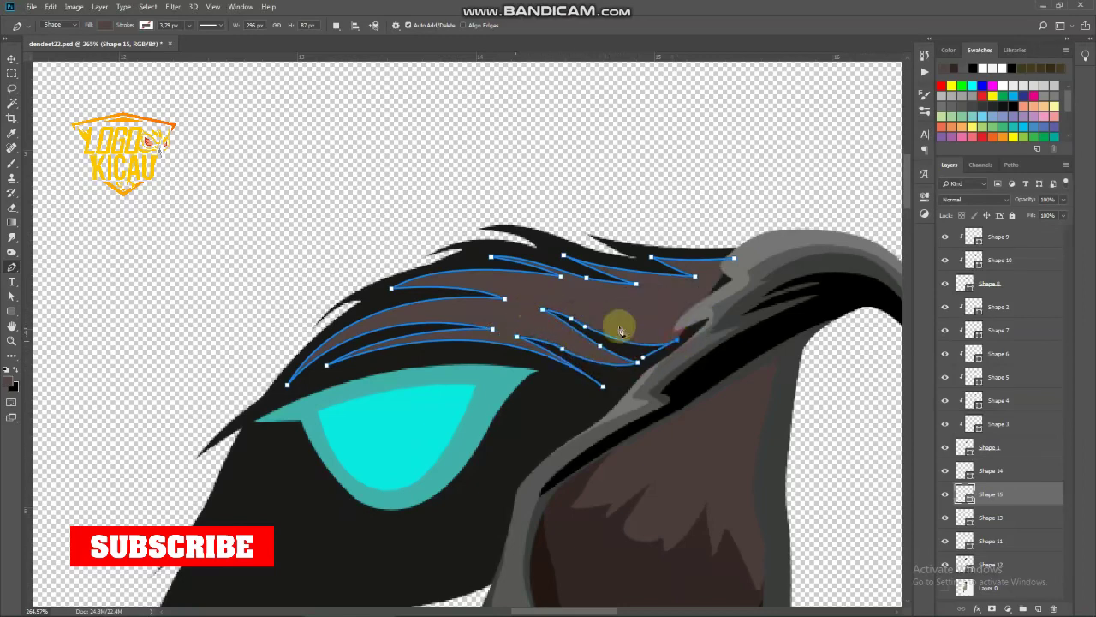
click(580, 299)
mouse_move(580, 298)
mouse_down()
mouse_move(511, 336)
mouse_move(679, 315)
mouse_up()
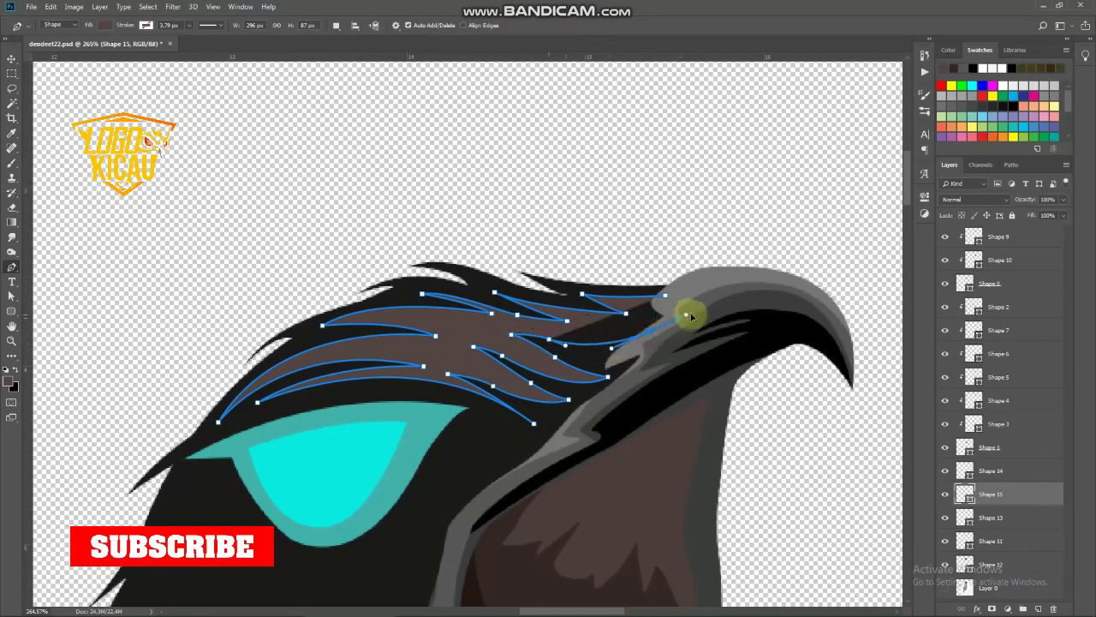
Step: Fill the crown strand shape with dark grey #3b3c3d
double_click(966, 494)
click(665, 355)
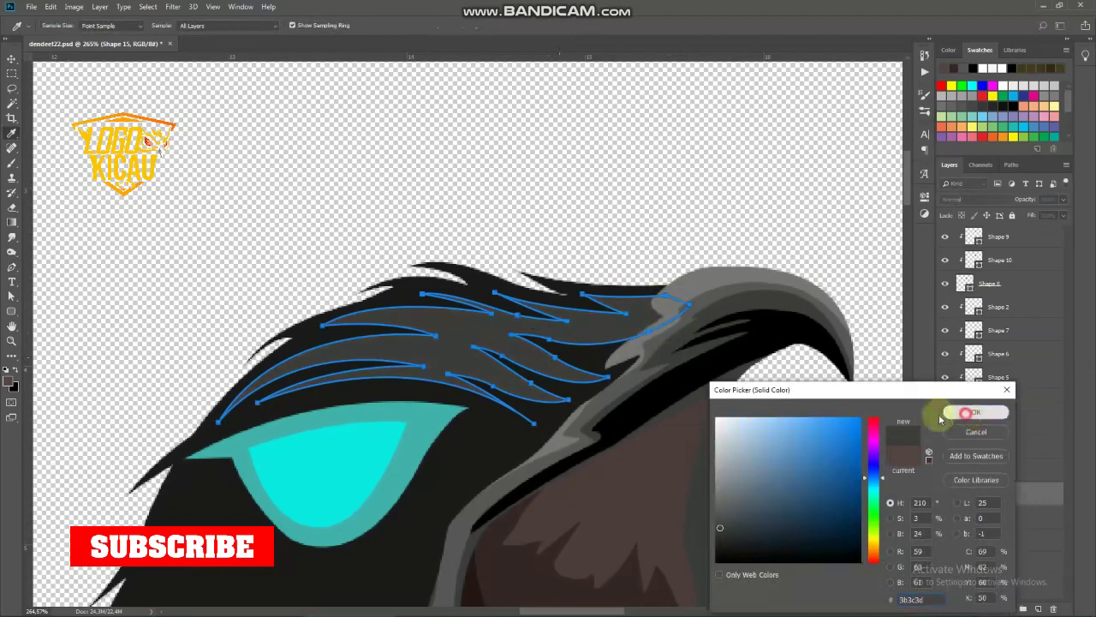
click(971, 411)
key(ctrl+0)
scroll(559, 317, up, 3)
scroll(505, 343, up, 2)
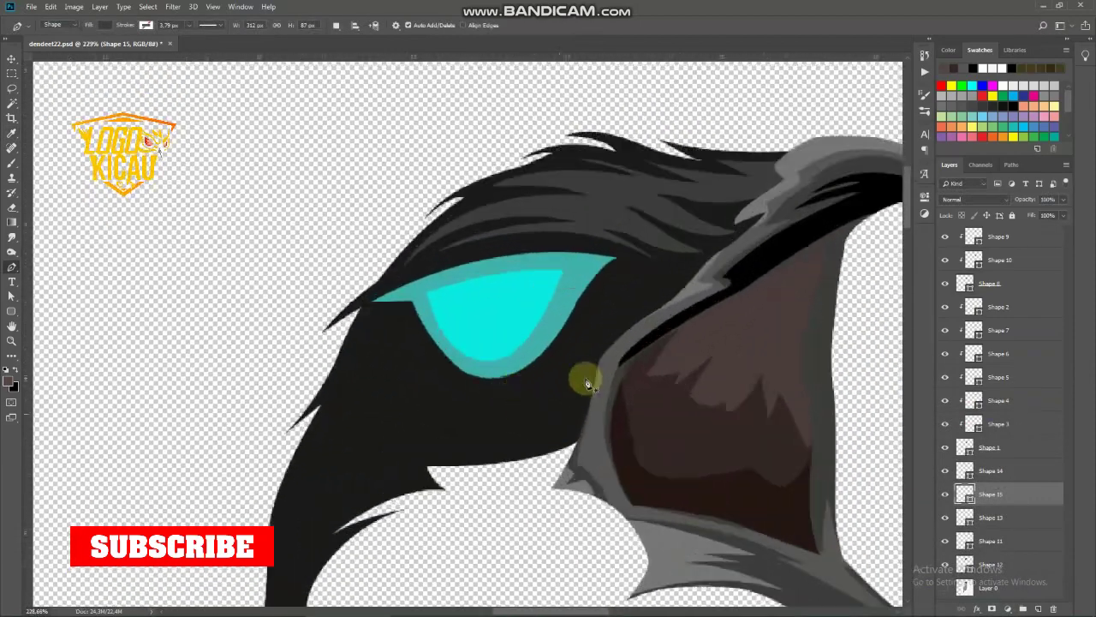
Step: Start a new strand shape with sharp-cornered curves from under the eye to the face front
click(627, 298)
drag(562, 351, 539, 380)
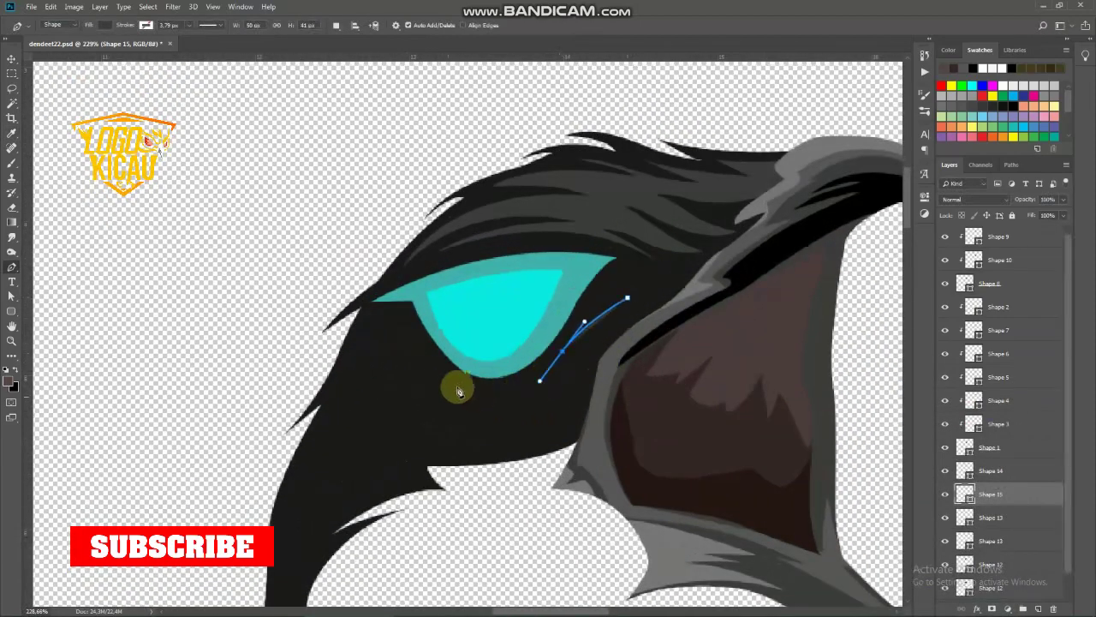
mouse_move(461, 387)
mouse_down()
mouse_move(447, 377)
mouse_move(522, 391)
mouse_up()
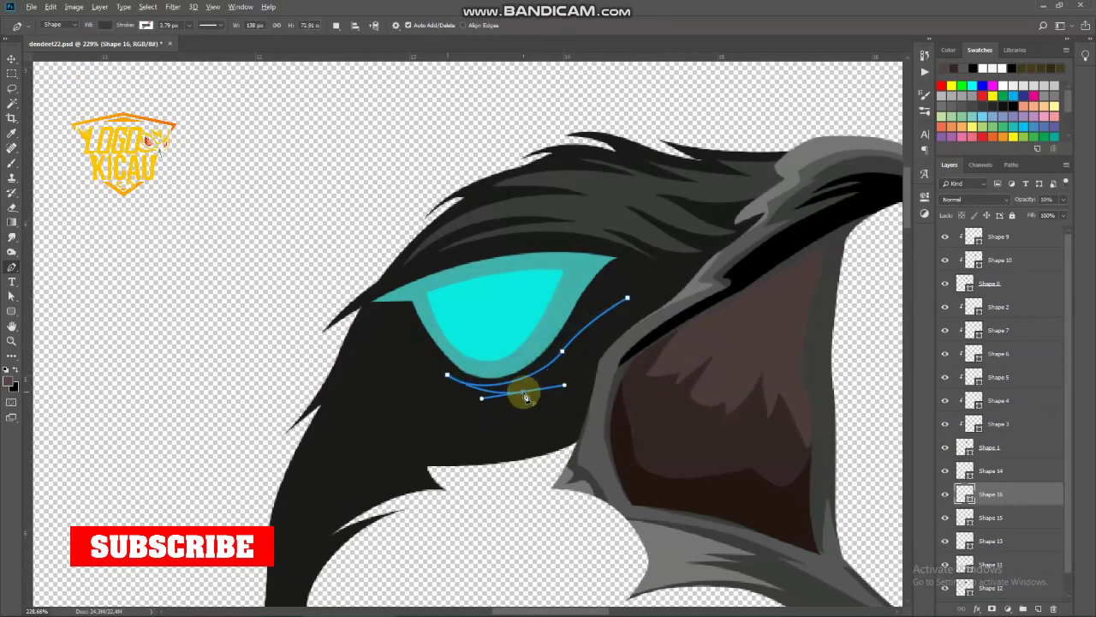
drag(383, 332, 330, 242)
alt+click(382, 333)
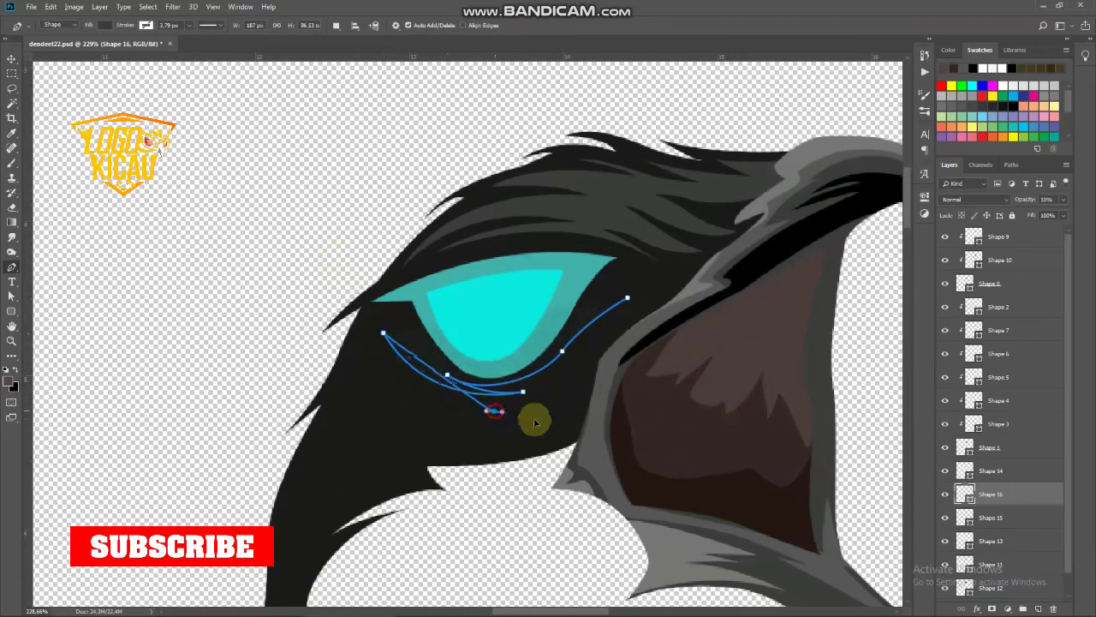
drag(495, 410, 412, 406)
drag(363, 334, 325, 254)
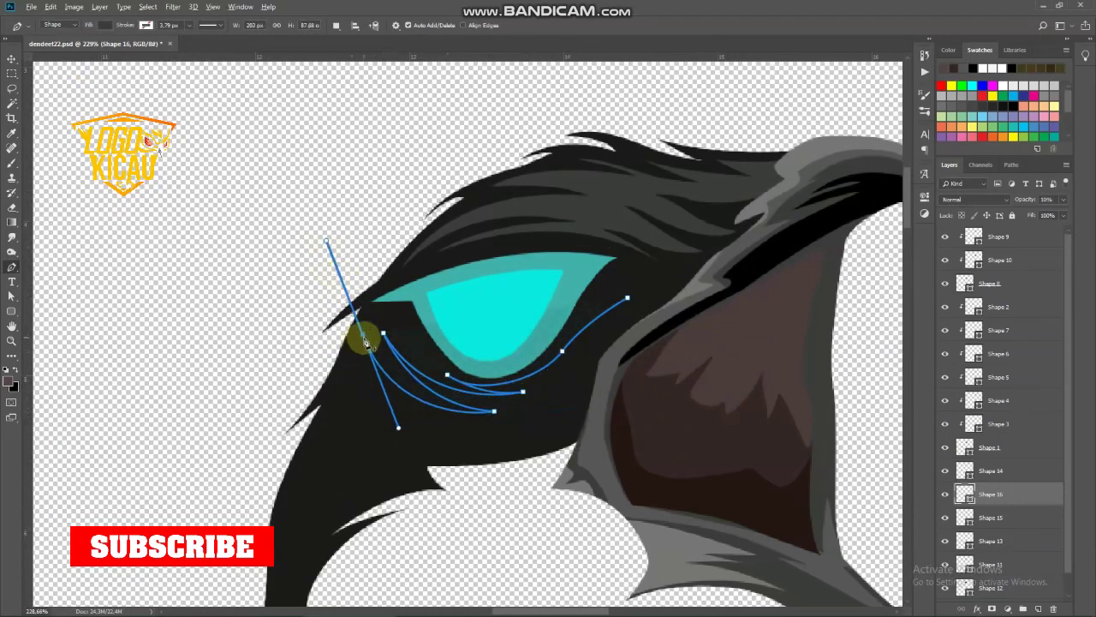
alt+click(362, 334)
drag(433, 422, 481, 440)
alt+click(433, 422)
Step: Complete the strands sweeping back and up to the cheek edge, then finish the shape
drag(374, 391, 349, 360)
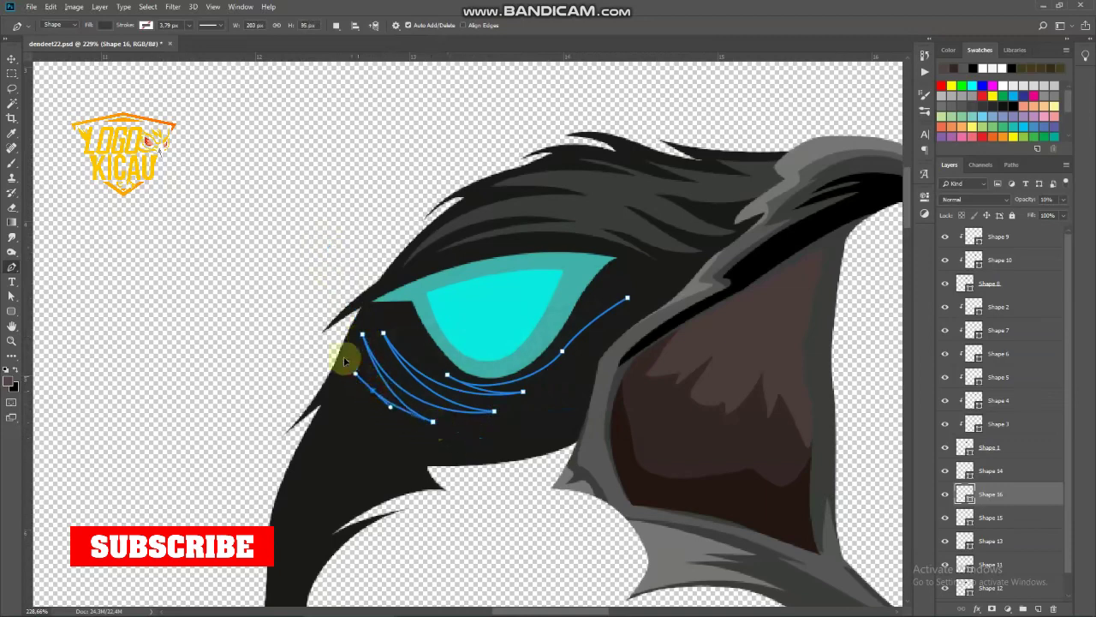
alt+click(373, 391)
drag(557, 428, 683, 352)
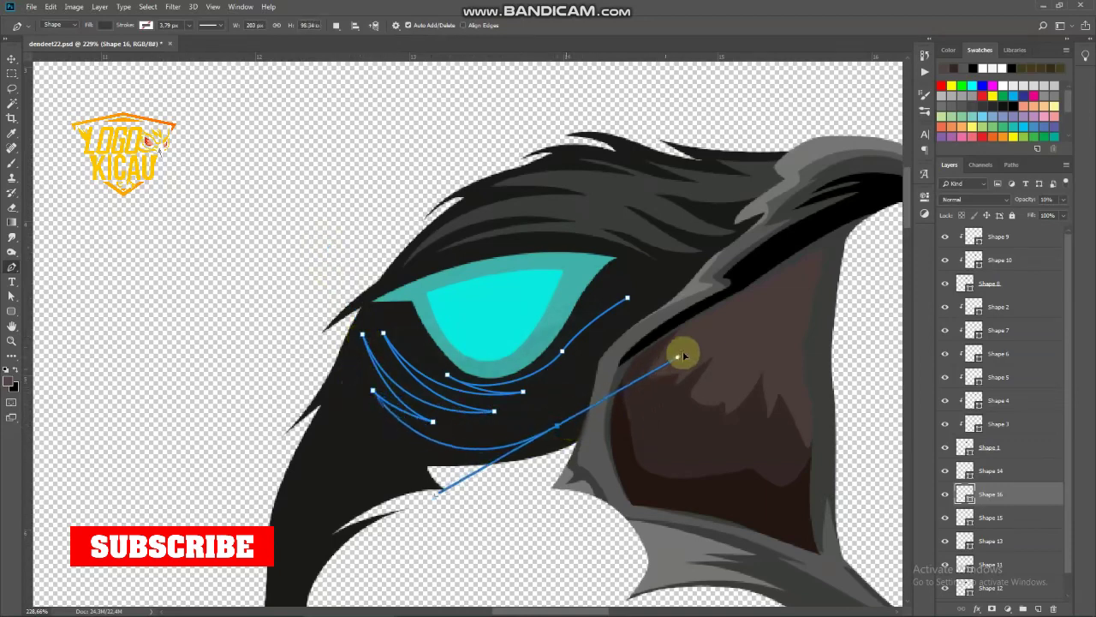
alt+click(557, 428)
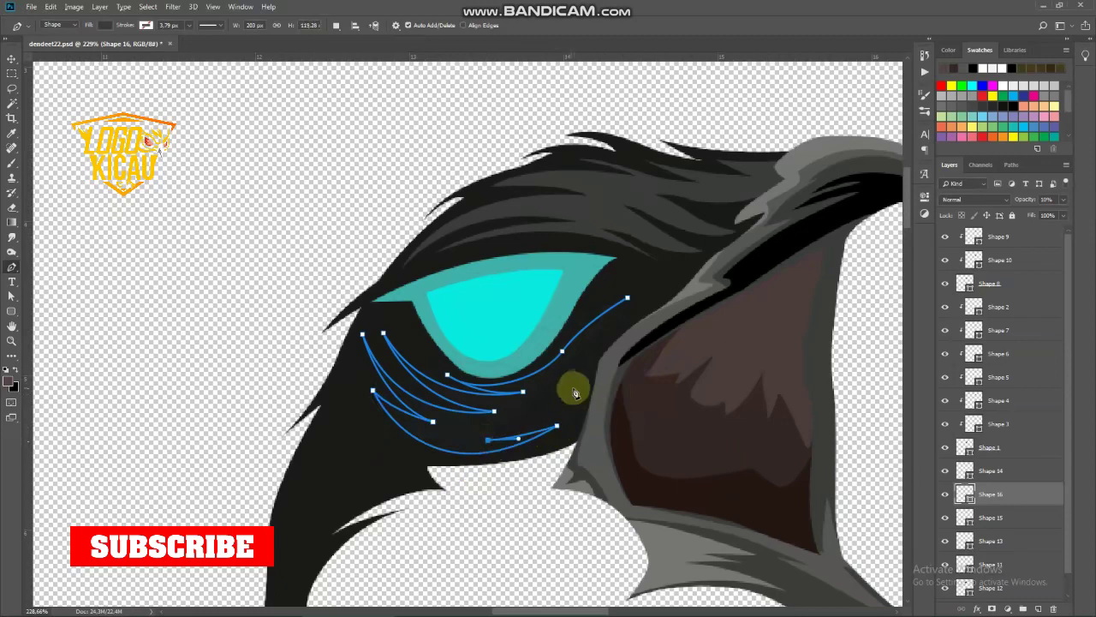
drag(594, 355, 617, 324)
click(659, 304)
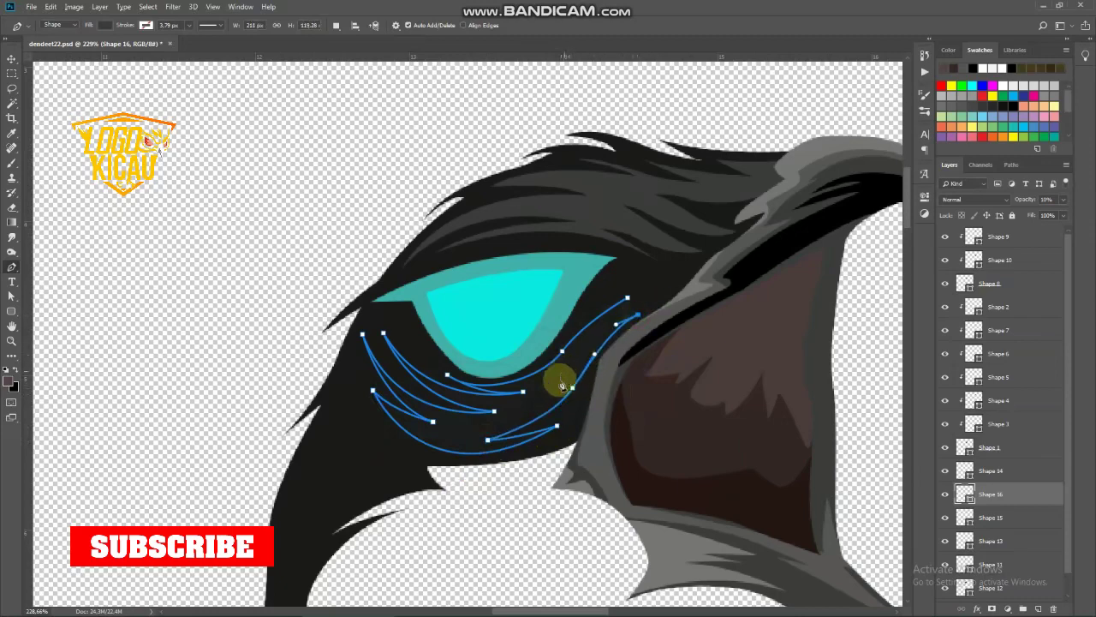
drag(554, 403, 561, 390)
drag(658, 302, 733, 284)
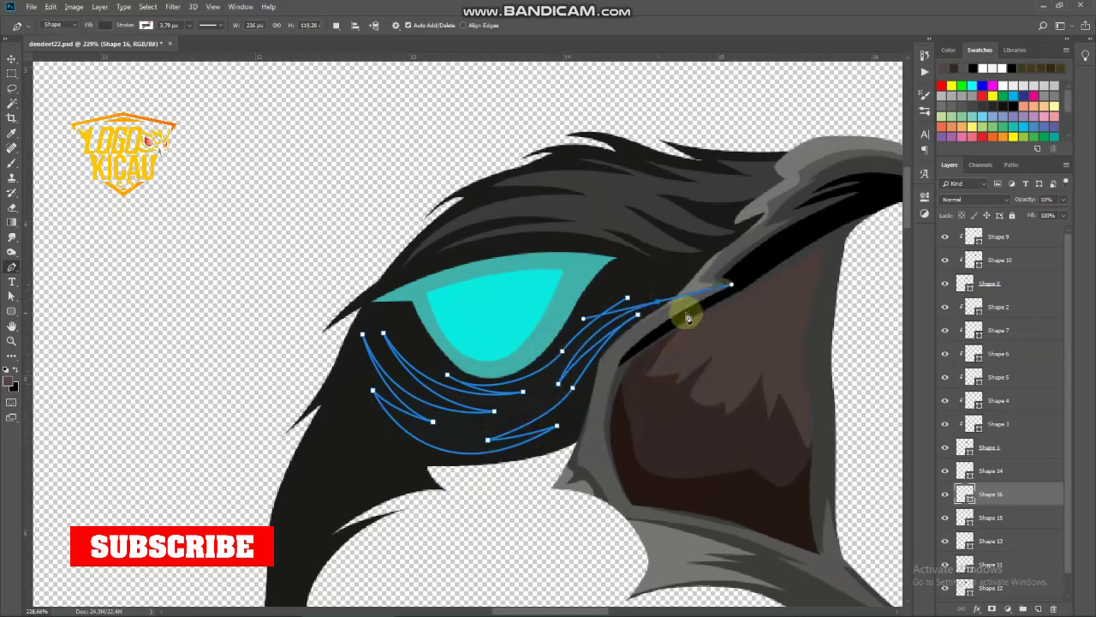
alt+scroll(687, 312, up, 5)
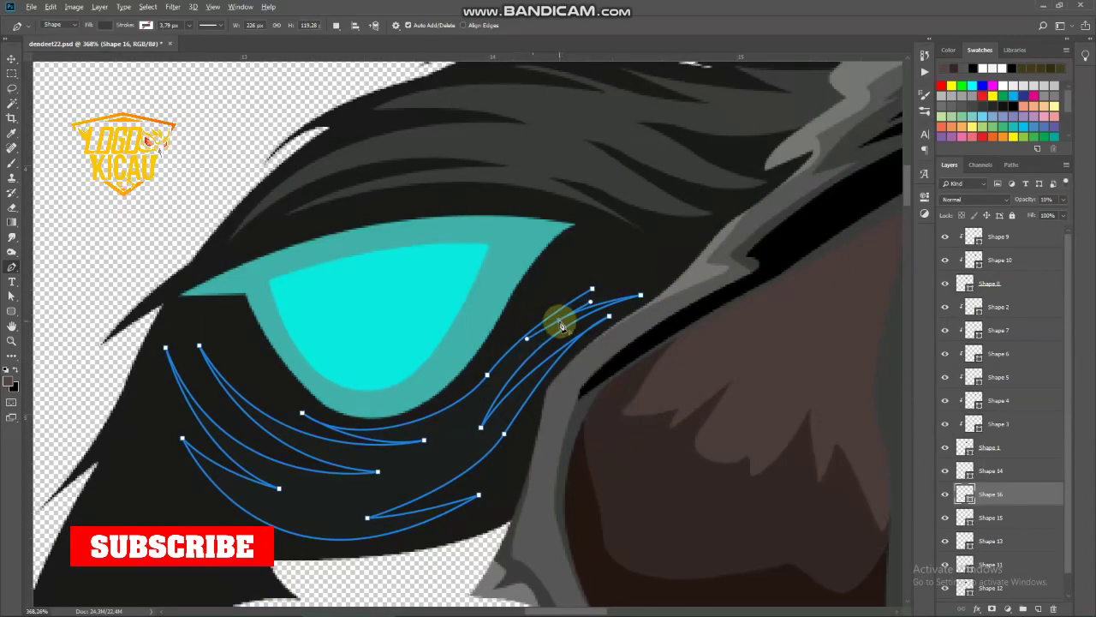
drag(557, 328, 674, 284)
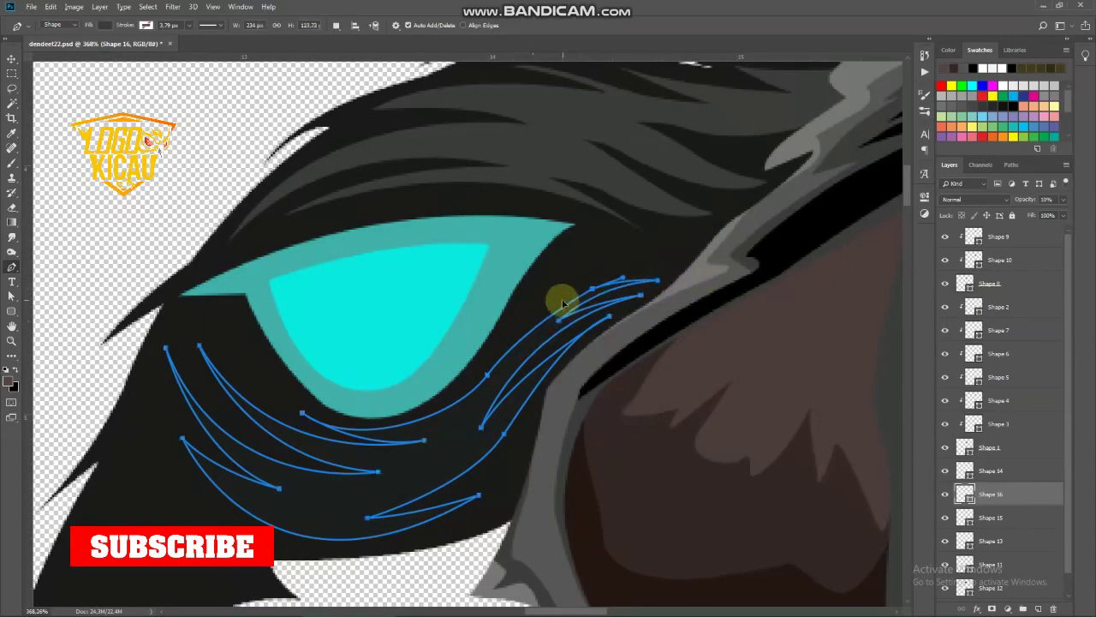
key(Return)
Step: Draw a grey strand shape (Shape 17) down the head's long trailing tuft
alt+scroll(560, 306, down, 10)
alt+scroll(532, 325, down, 2)
alt+scroll(494, 297, up, 4)
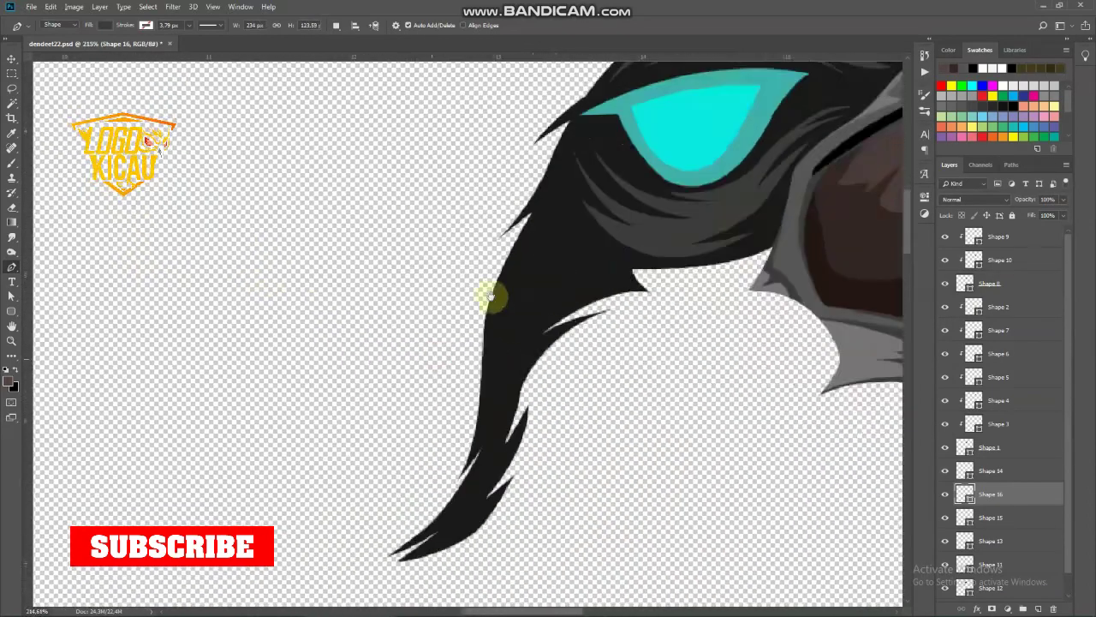
alt+scroll(480, 309, up, 3)
click(530, 320)
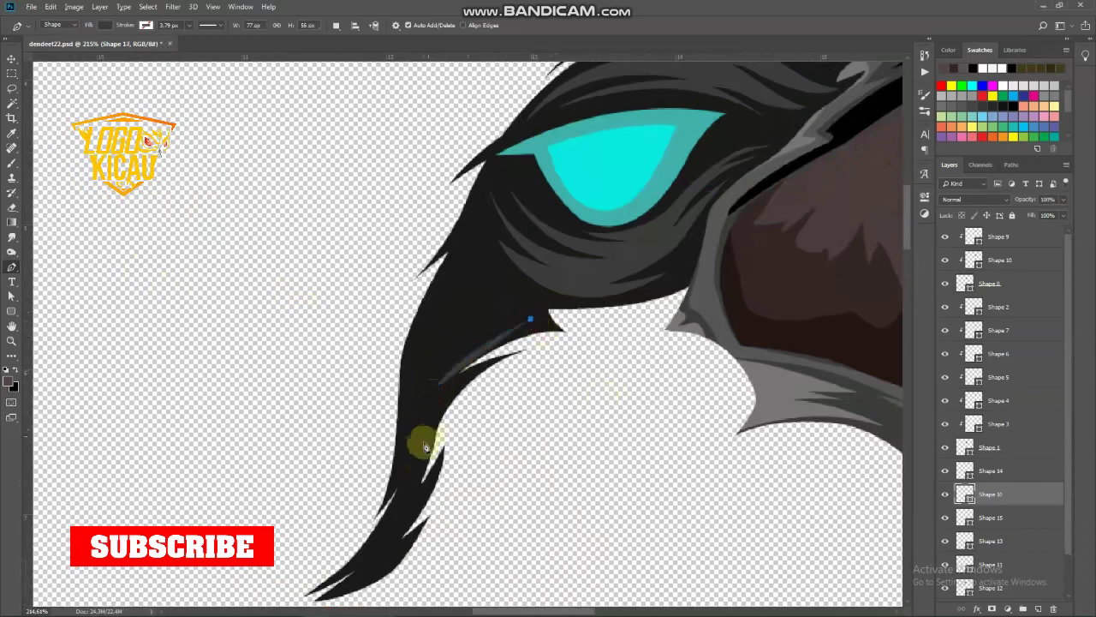
drag(416, 456, 397, 557)
drag(530, 319, 410, 431)
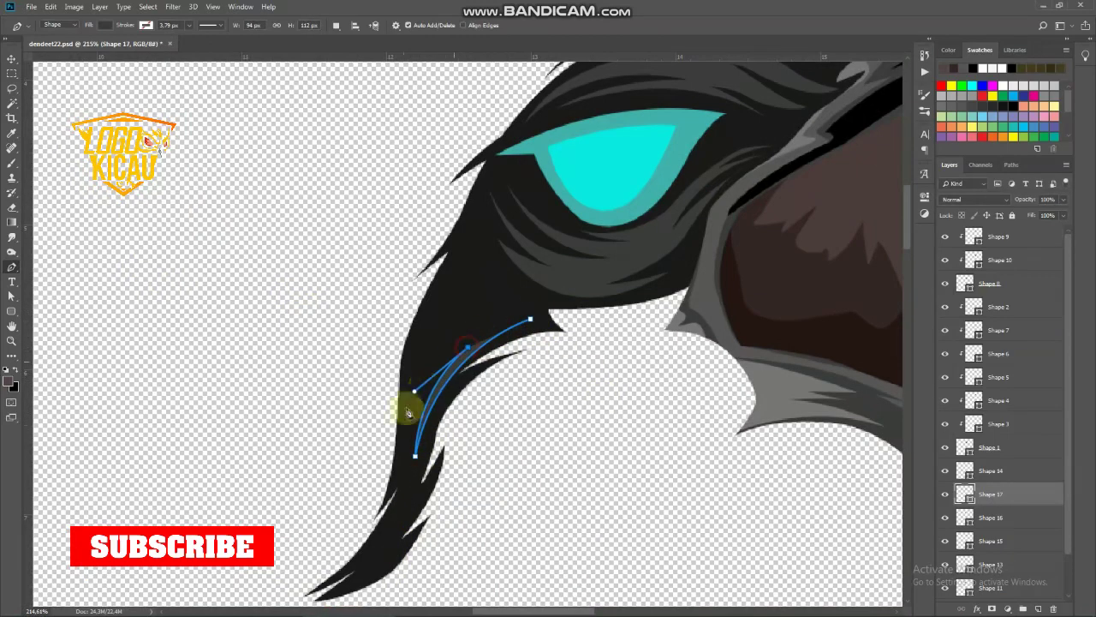
drag(465, 315, 528, 294)
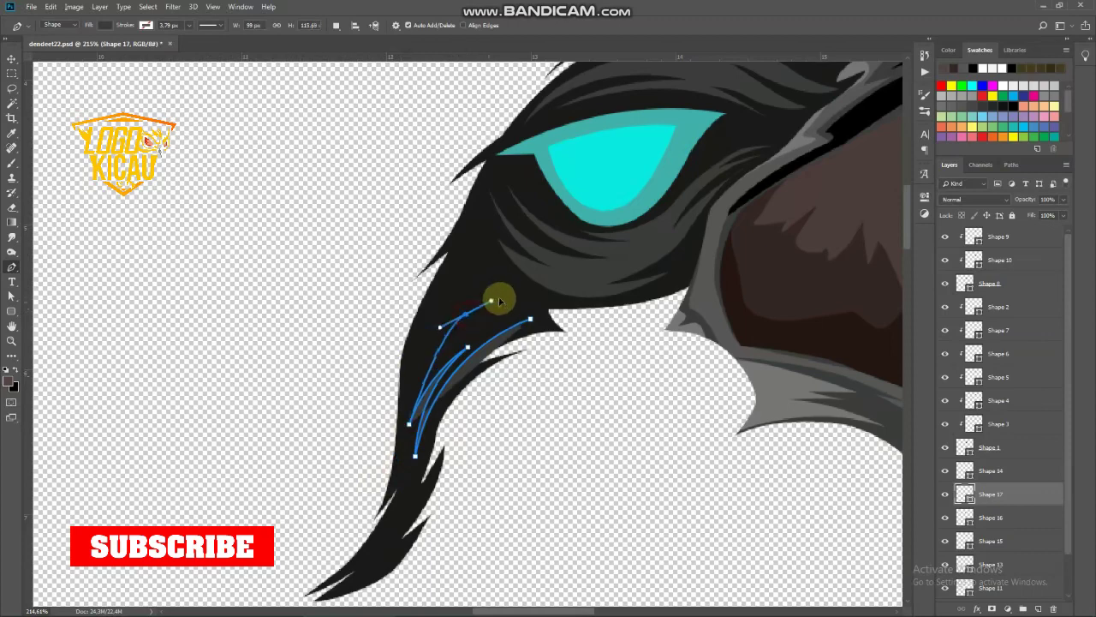
alt+scroll(460, 336, up, 1)
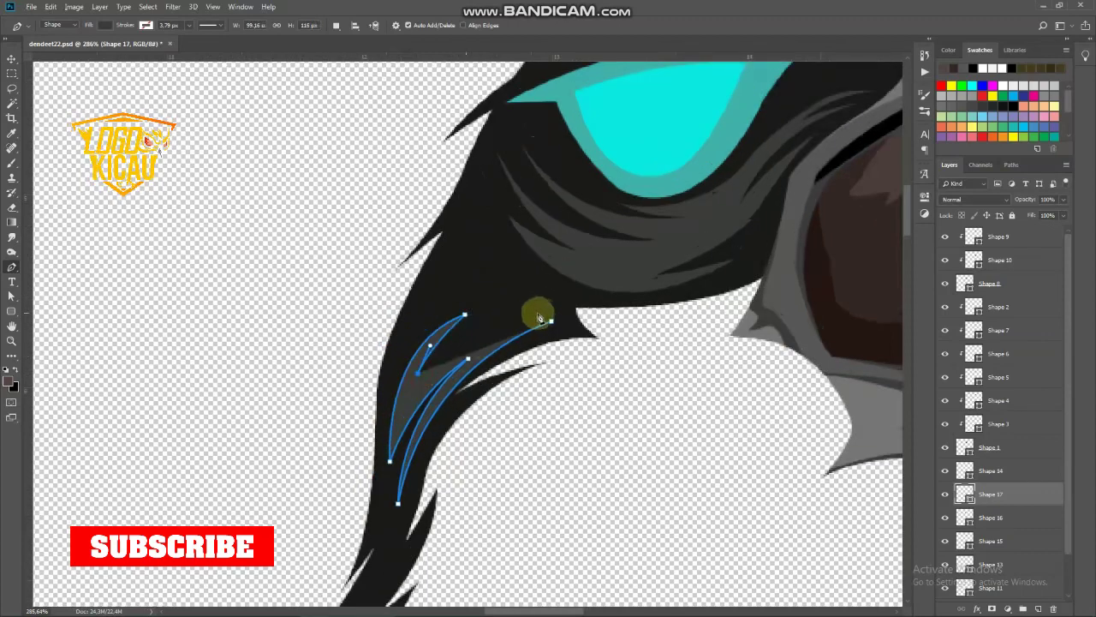
drag(455, 343, 543, 316)
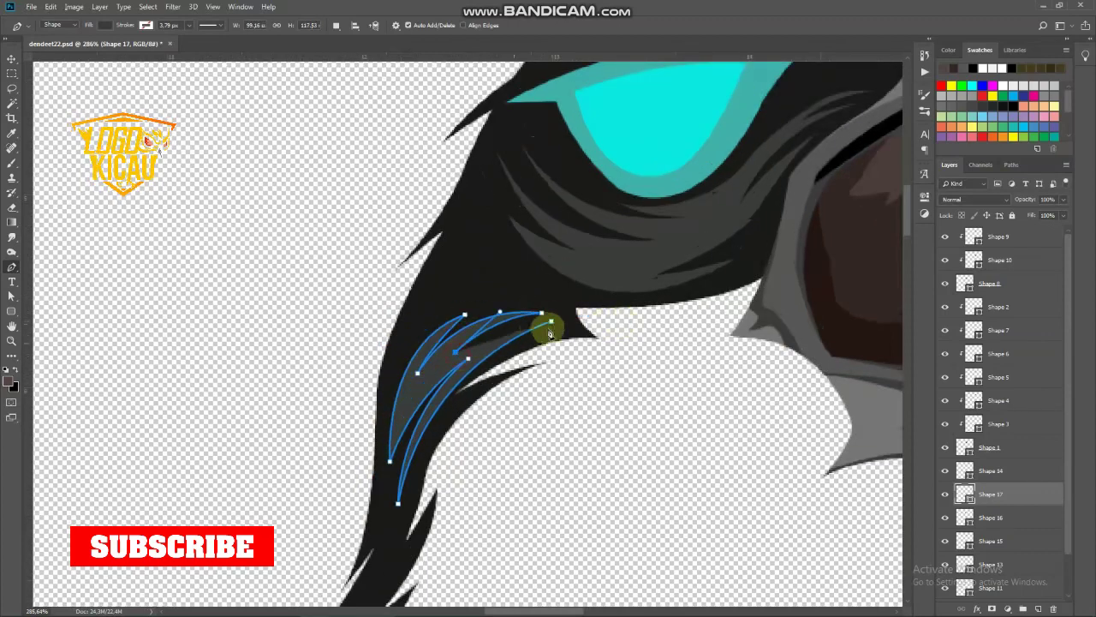
key(Return)
Step: Draw a pointed strand shape (Shape 18) along the face front below the eye
scroll(543, 390, up, 3)
click(568, 392)
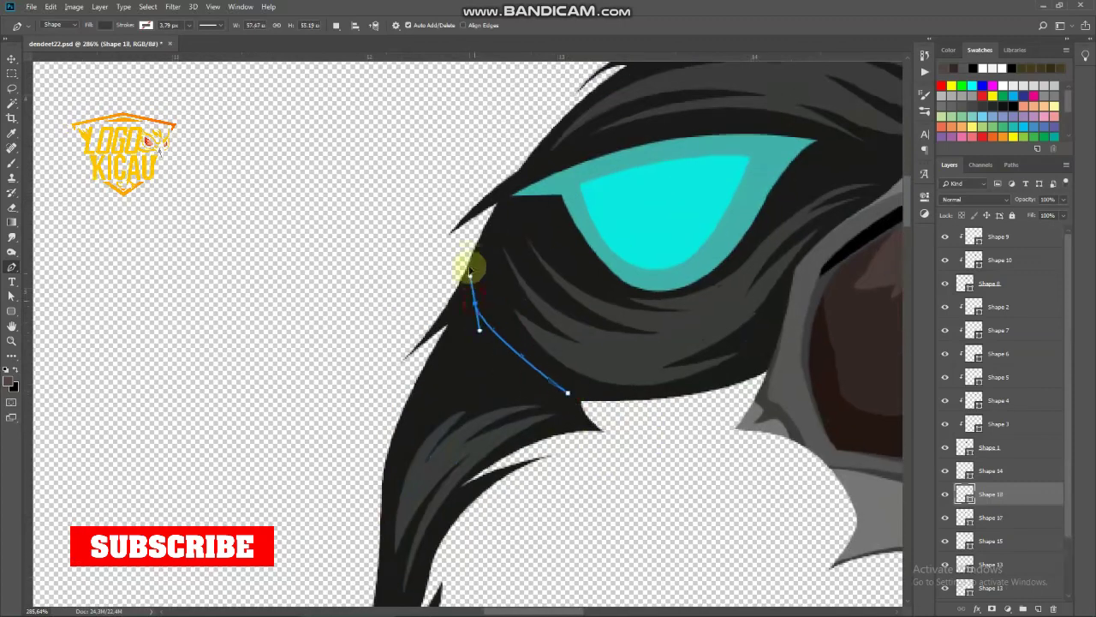
mouse_move(475, 303)
mouse_down()
mouse_move(472, 265)
mouse_move(478, 362)
mouse_up()
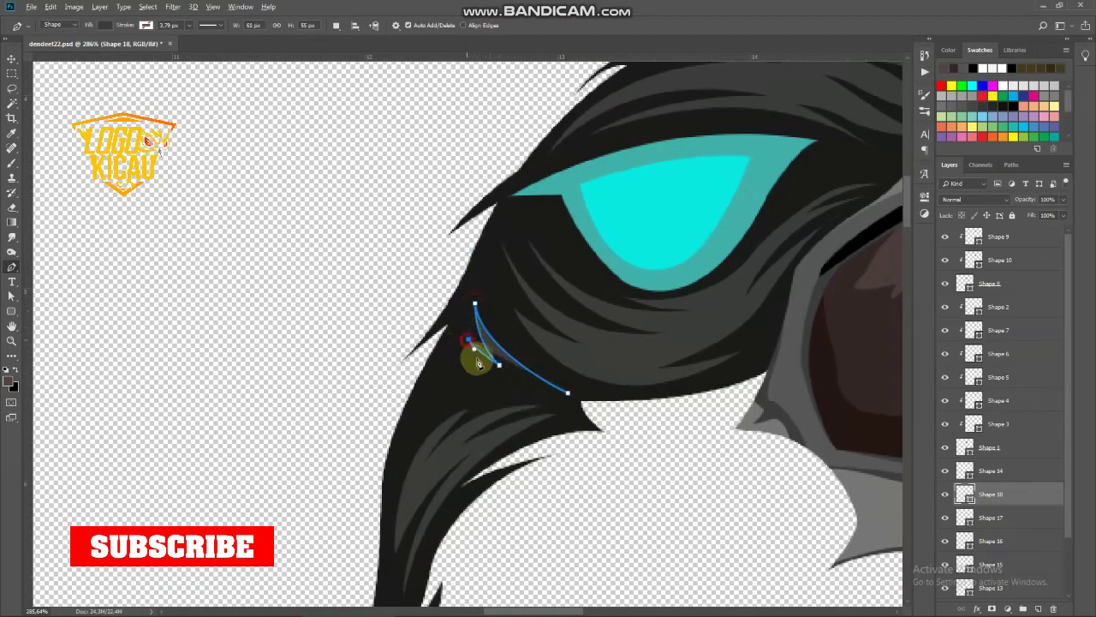
drag(409, 443, 420, 457)
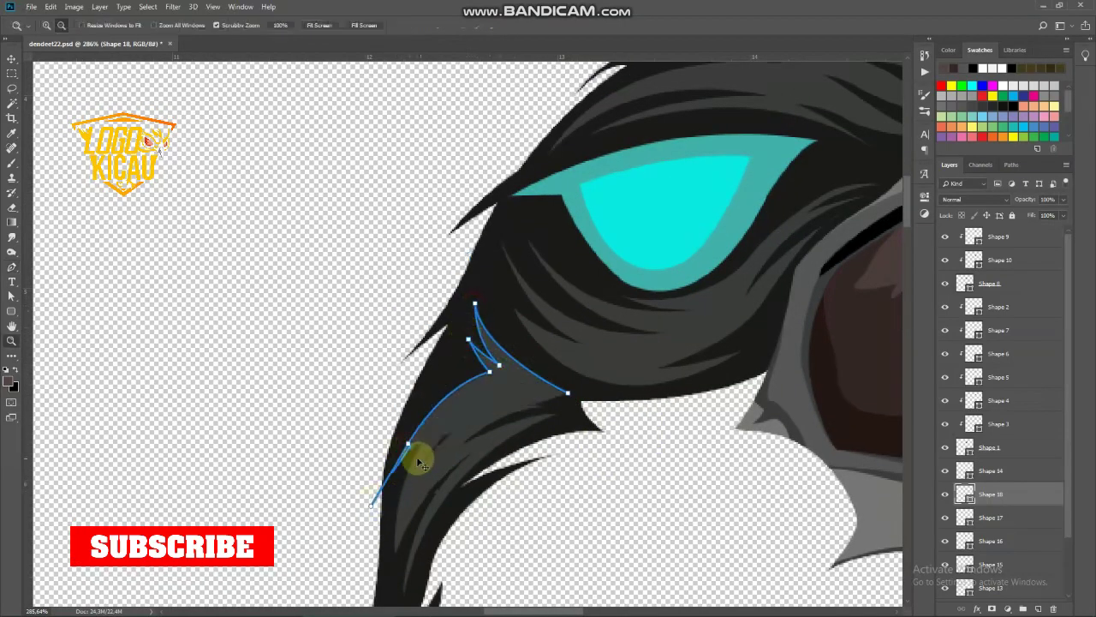
key(z)
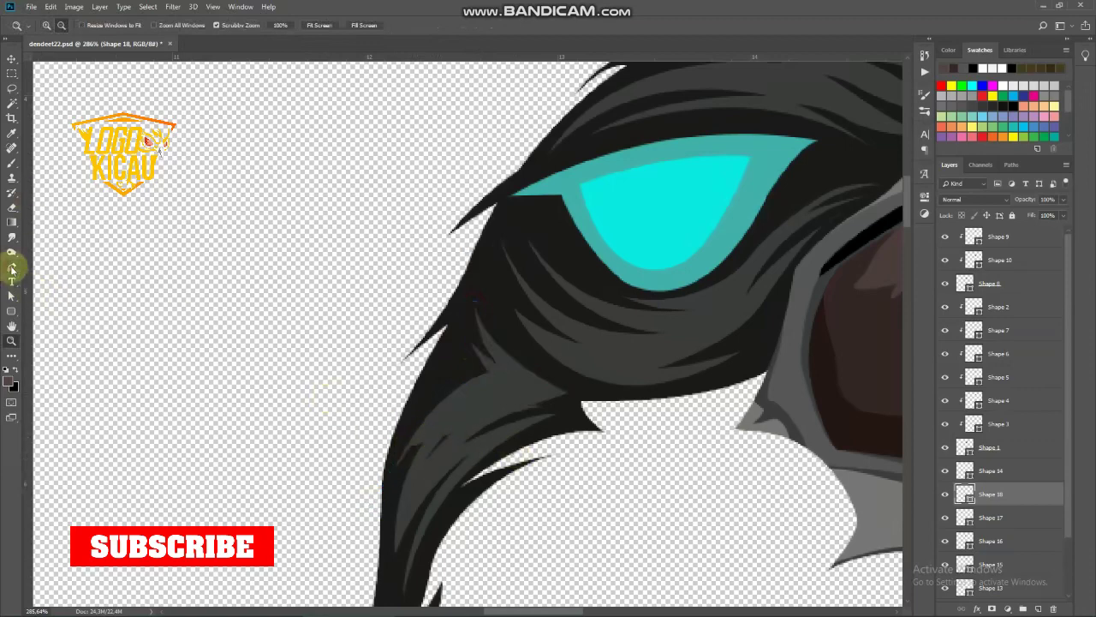
click(12, 268)
click(409, 449)
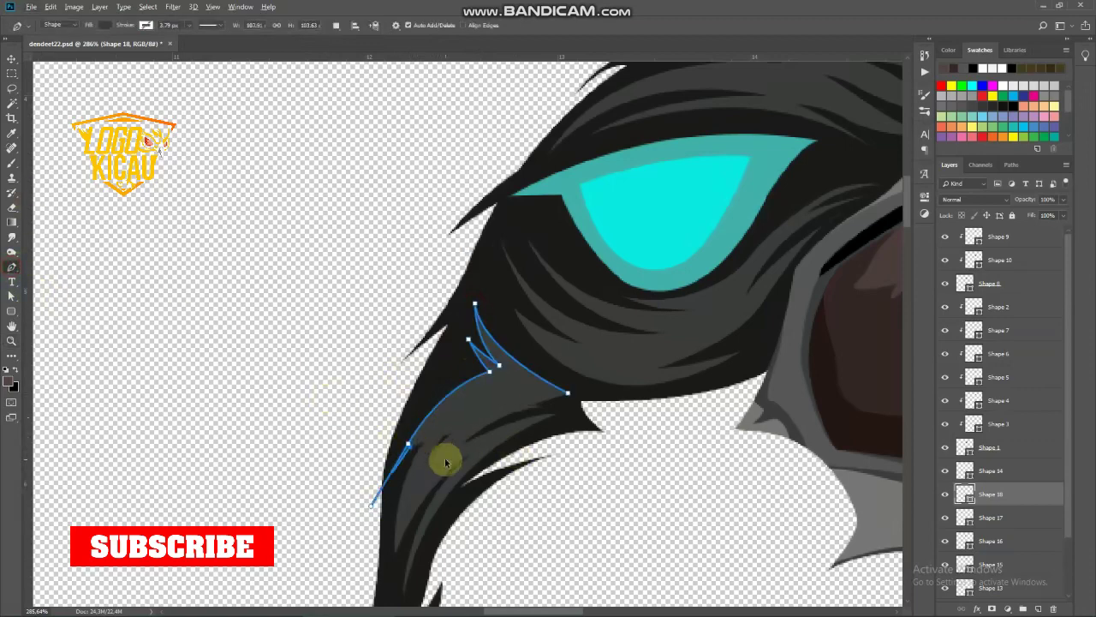
alt+click(408, 444)
drag(546, 396, 573, 404)
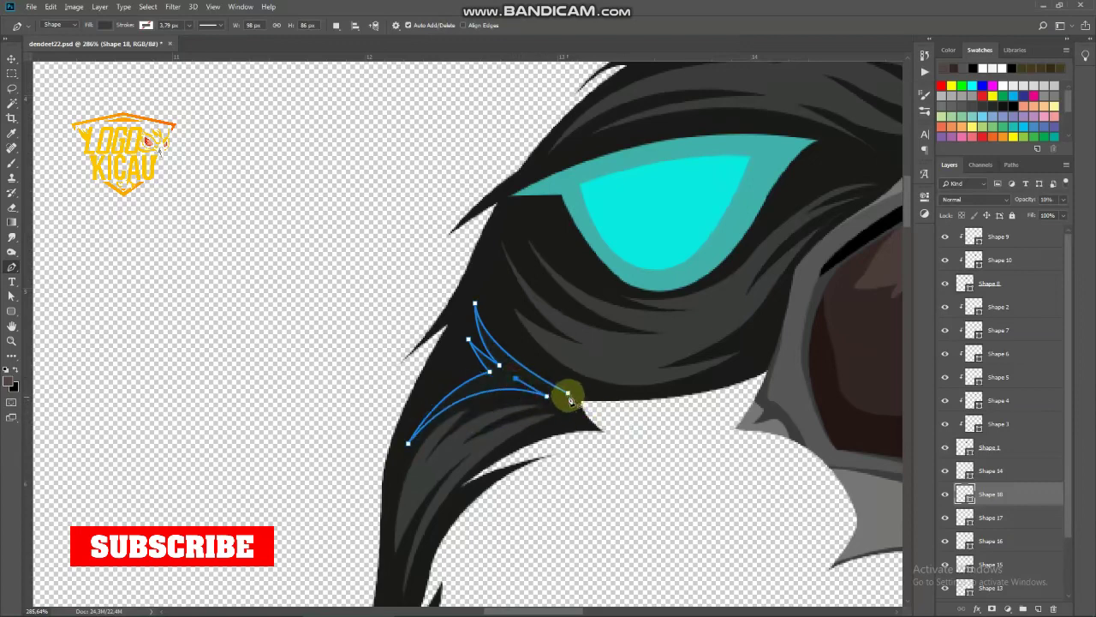
ctrl+click(409, 347)
scroll(404, 342, down, 5)
Step: Show the reference bird photo and start a new Pen shape at the beak's lower edge
click(12, 58)
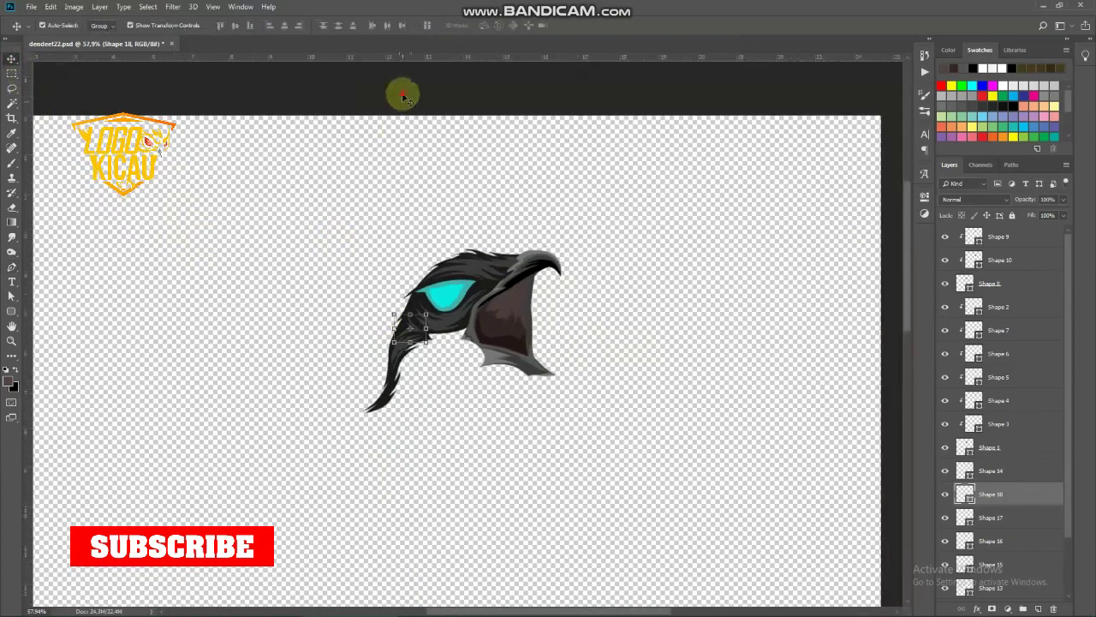
scroll(411, 257, down, 2)
click(12, 266)
click(944, 588)
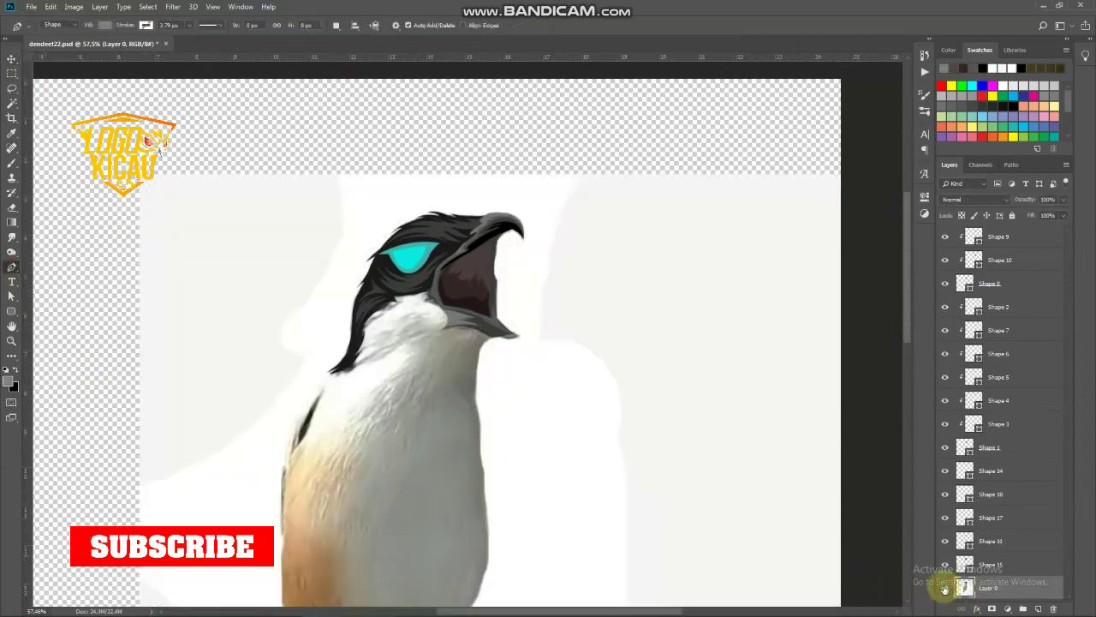
scroll(495, 331, up, 5)
click(527, 301)
Step: Trace the body outline along the chest and down the back edge to the lower body
scroll(568, 385, down, 2)
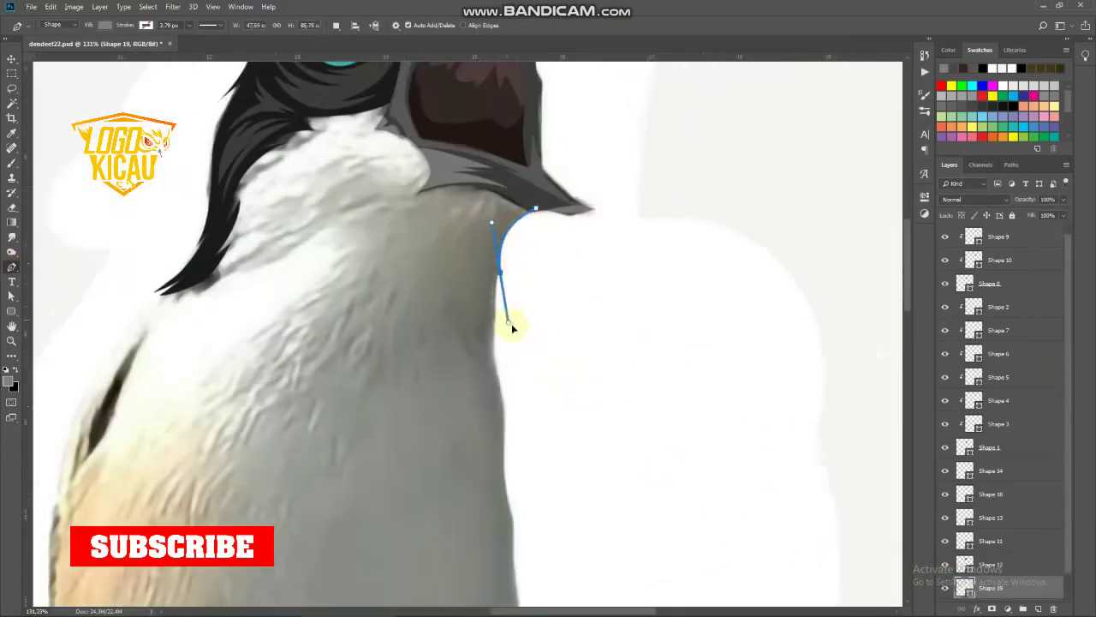
scroll(505, 288, up, 1)
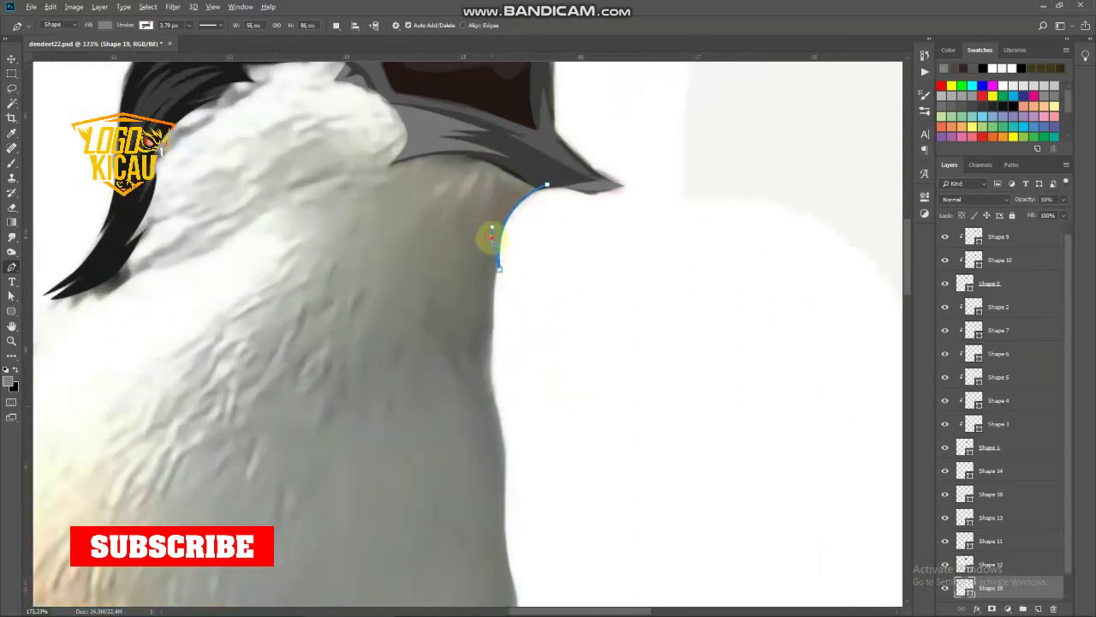
drag(493, 397, 505, 263)
click(490, 380)
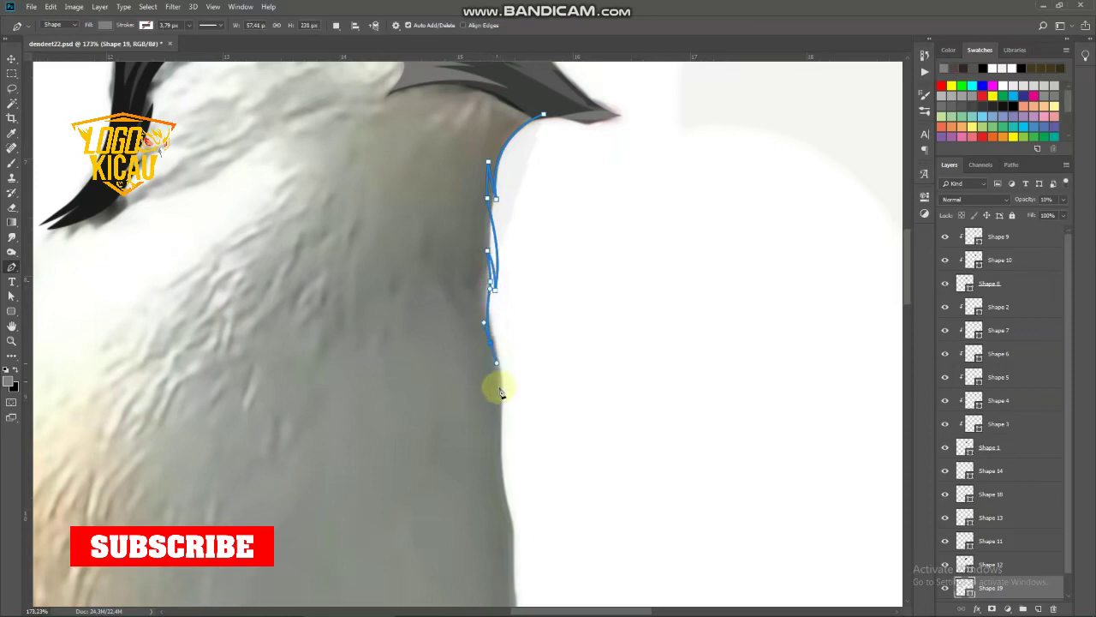
drag(491, 361, 480, 288)
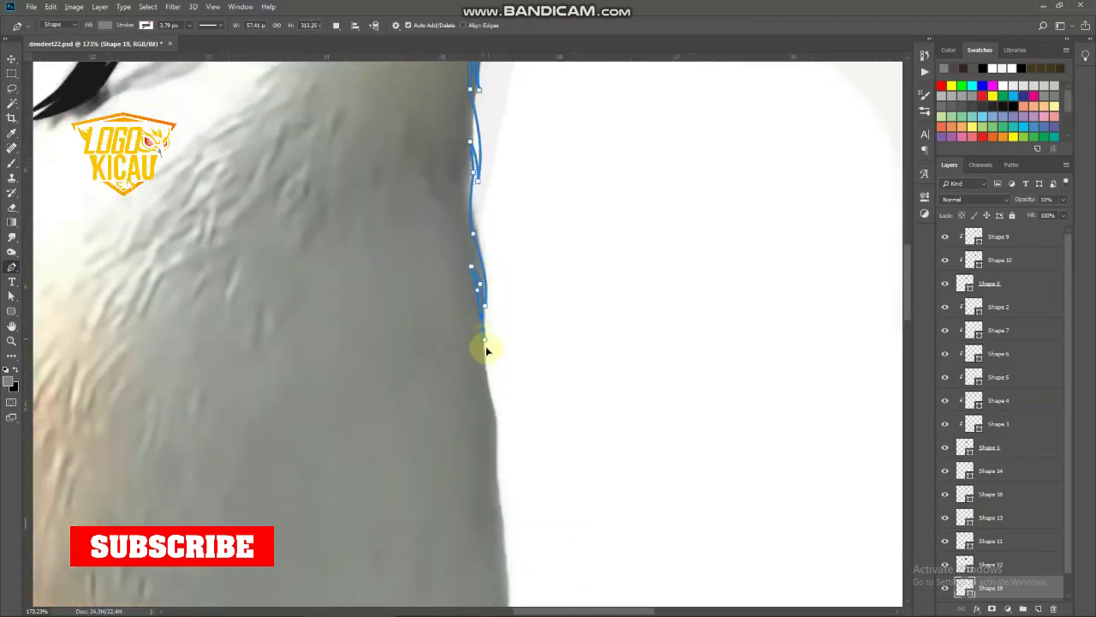
click(486, 386)
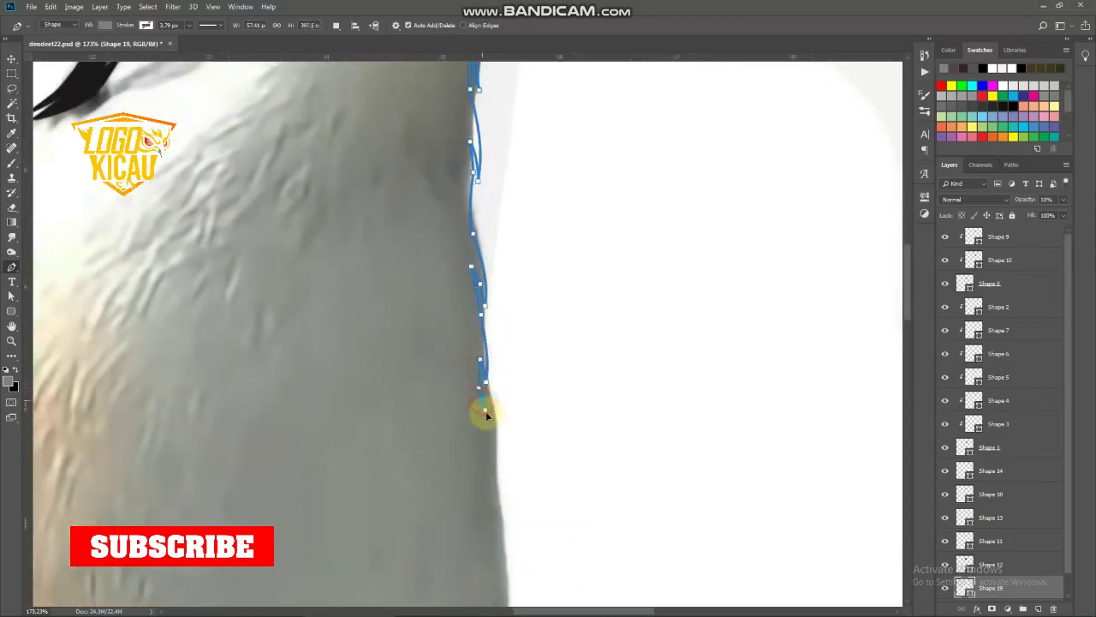
scroll(484, 411, down, 3)
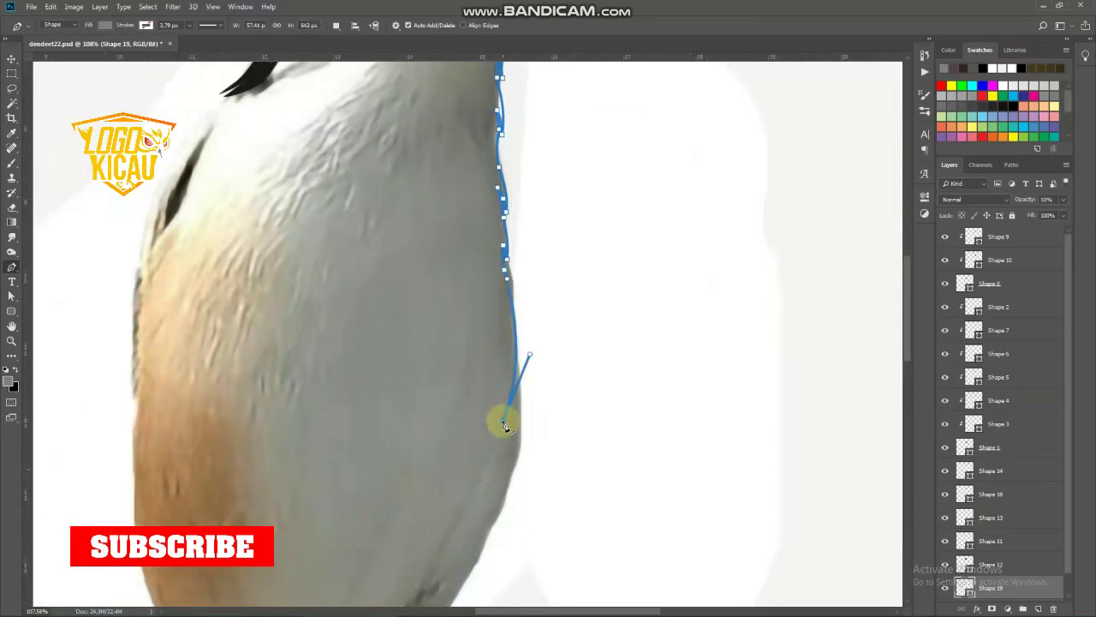
click(504, 421)
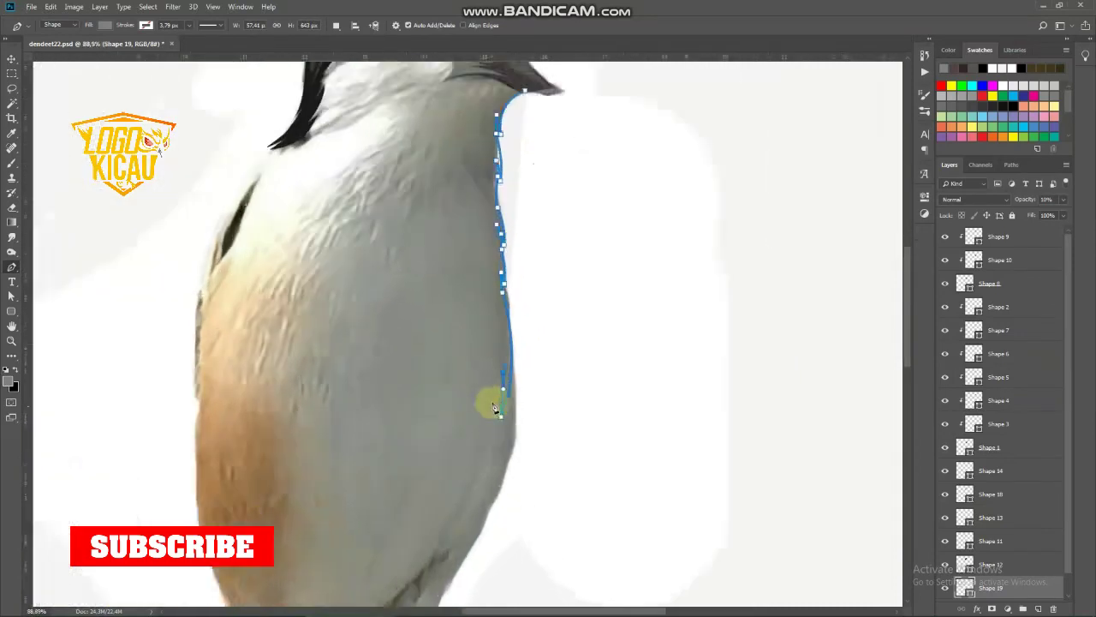
click(473, 417)
Step: Curve the outline leftward across the chest bottom into the first feather-strand tips
drag(389, 417, 431, 421)
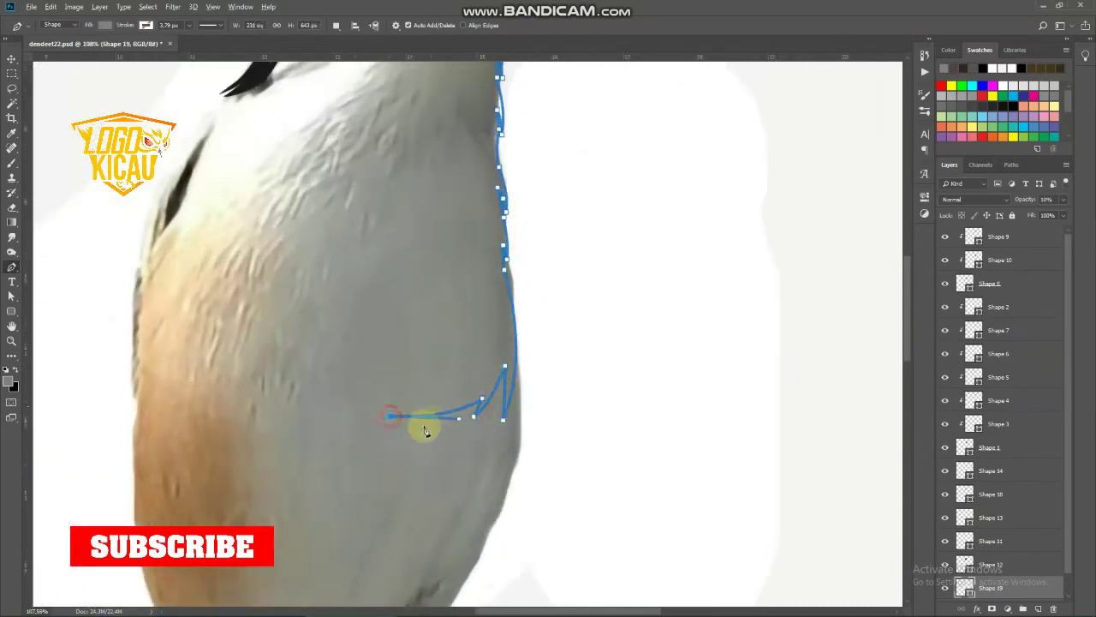
mouse_move(323, 387)
mouse_down()
mouse_move(284, 342)
mouse_move(349, 420)
mouse_up()
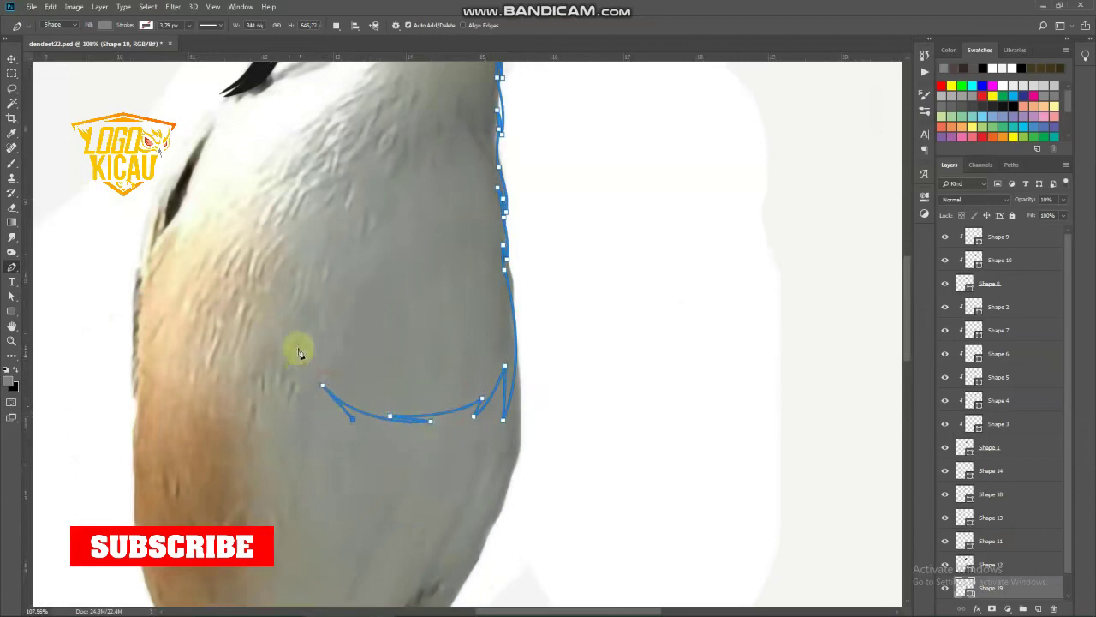
drag(289, 332, 290, 267)
drag(289, 336, 298, 411)
scroll(299, 411, down, 2)
drag(281, 316, 300, 260)
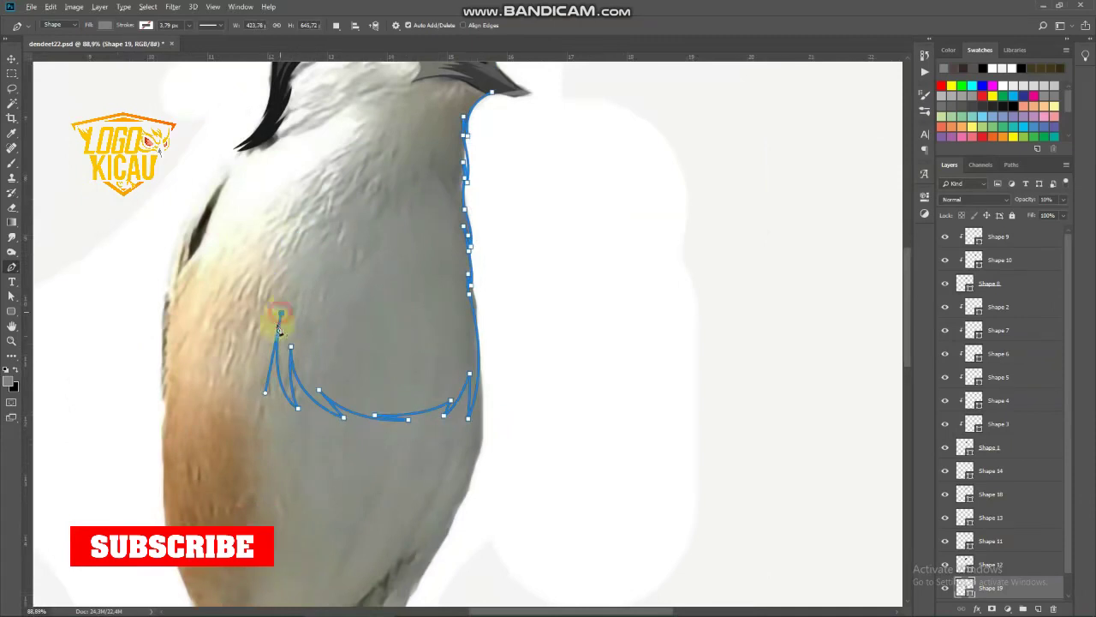
Step: Add more feather strands up the lower-left chest, ending in a sharp tip
scroll(271, 397, down, 2)
scroll(314, 240, up, 2)
drag(231, 370, 283, 295)
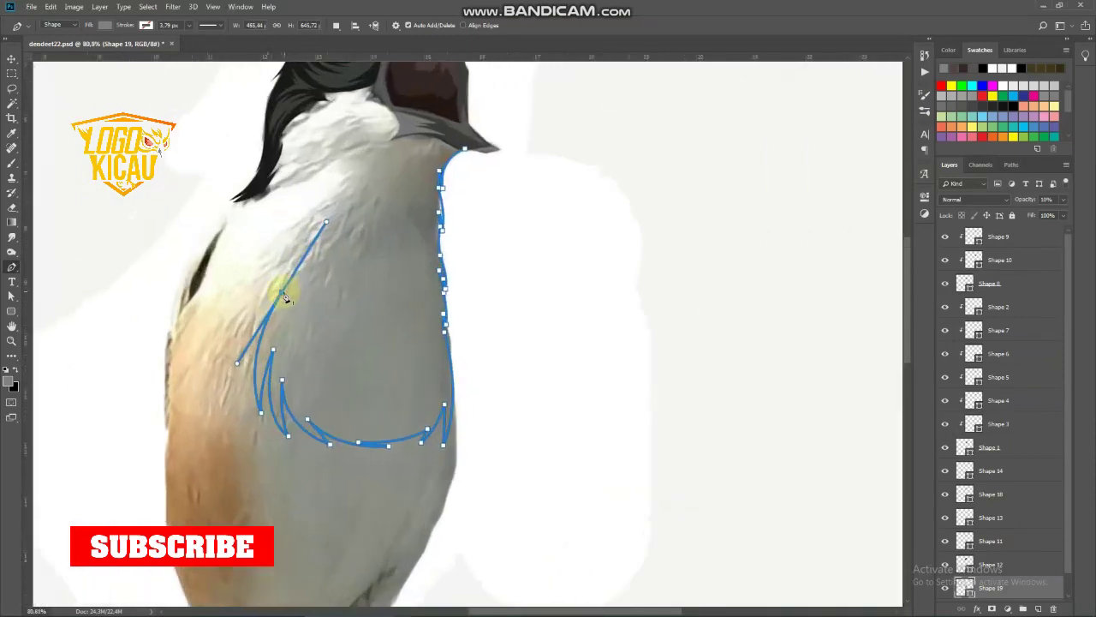
scroll(283, 295, up, 2)
drag(222, 385, 236, 410)
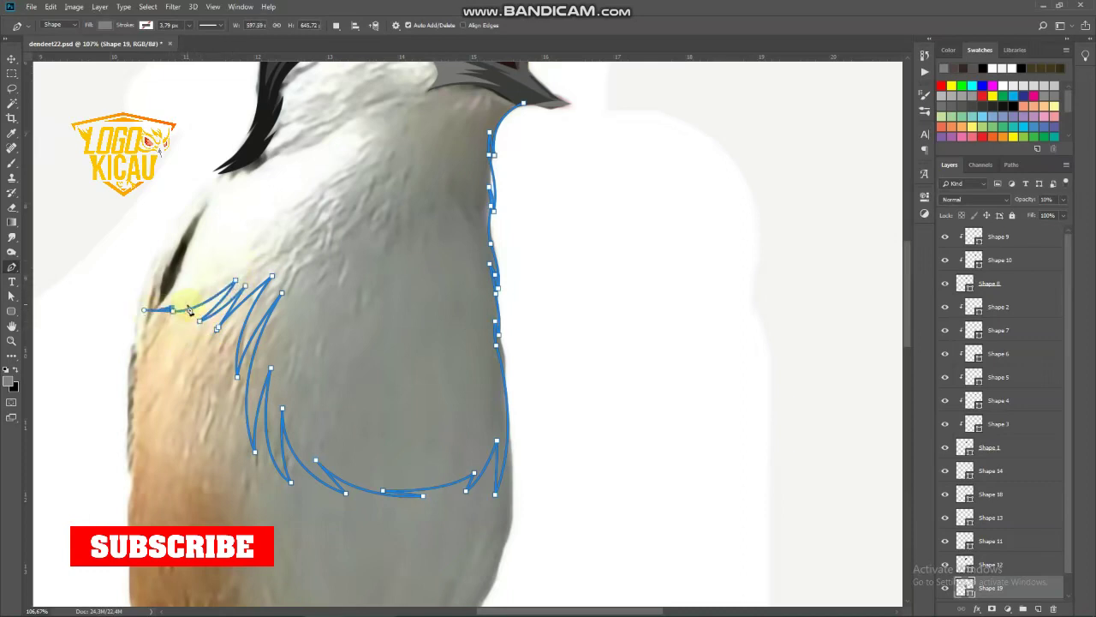
scroll(187, 312, up, 3)
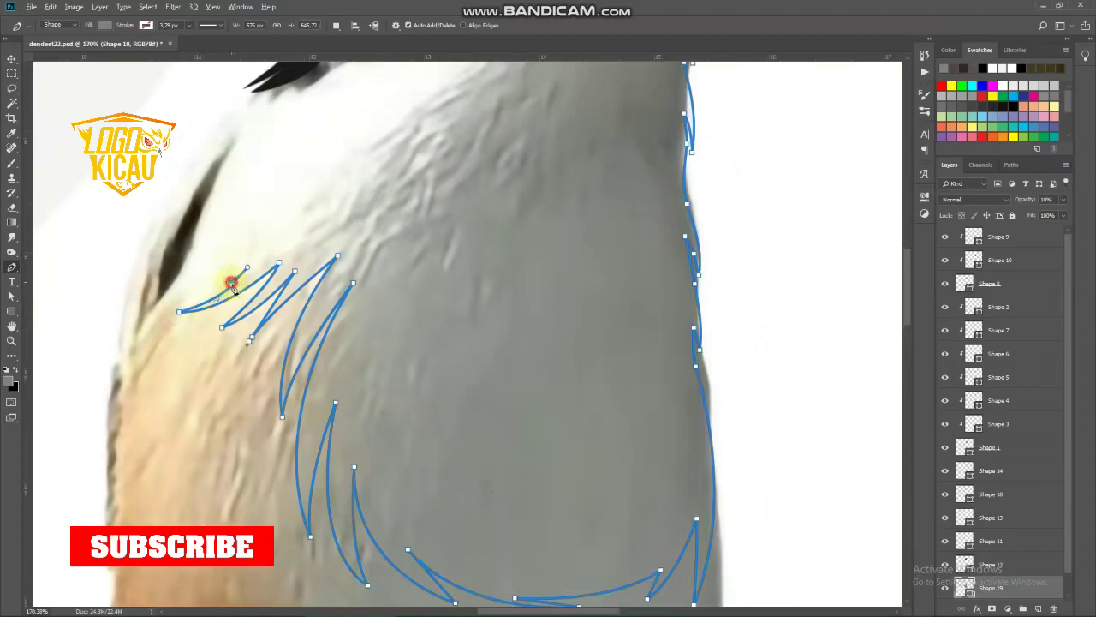
click(150, 310)
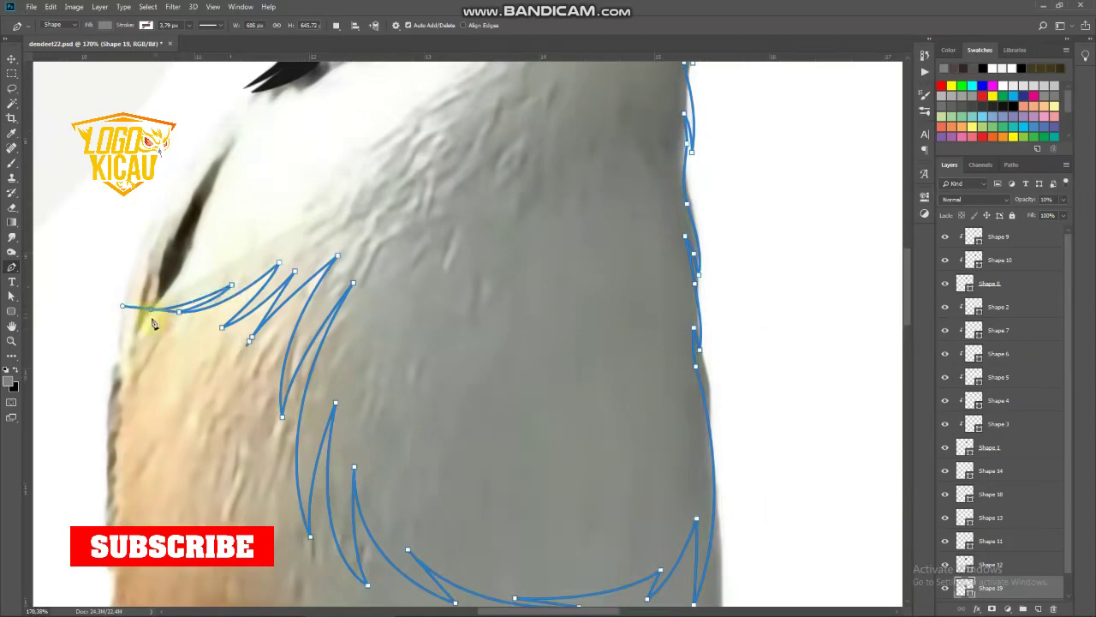
Step: Run the outline up the chest's left edge toward the head and close the grey body shape
scroll(389, 418, down, 2)
mouse_move(208, 332)
mouse_down()
mouse_move(389, 418)
mouse_move(395, 402)
mouse_up()
click(399, 387)
scroll(399, 386, up, 2)
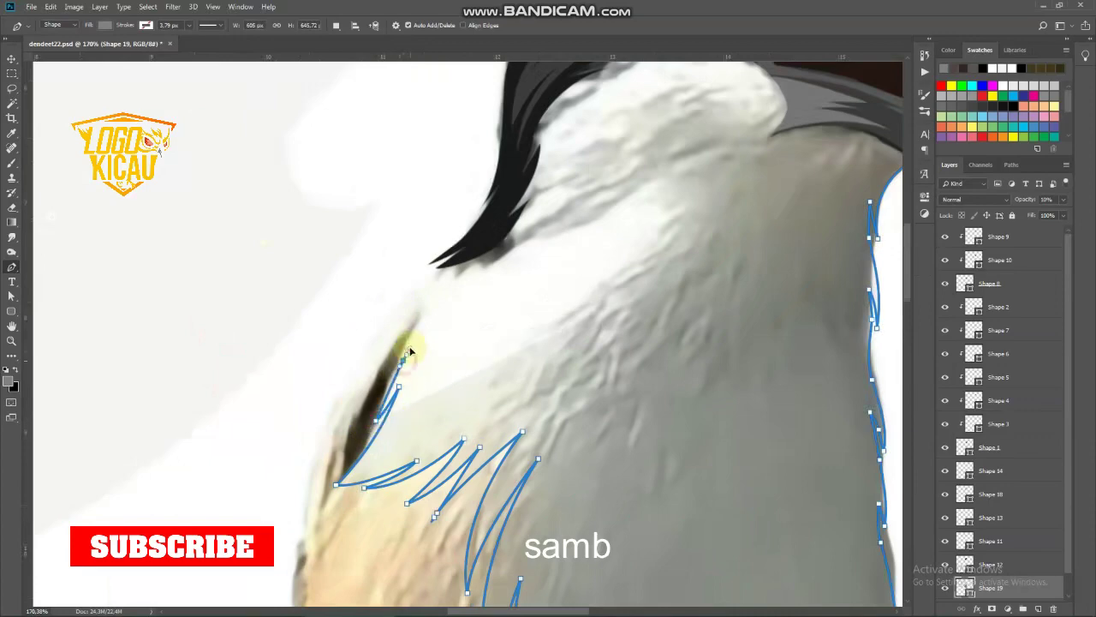
drag(409, 351, 411, 350)
drag(476, 247, 519, 210)
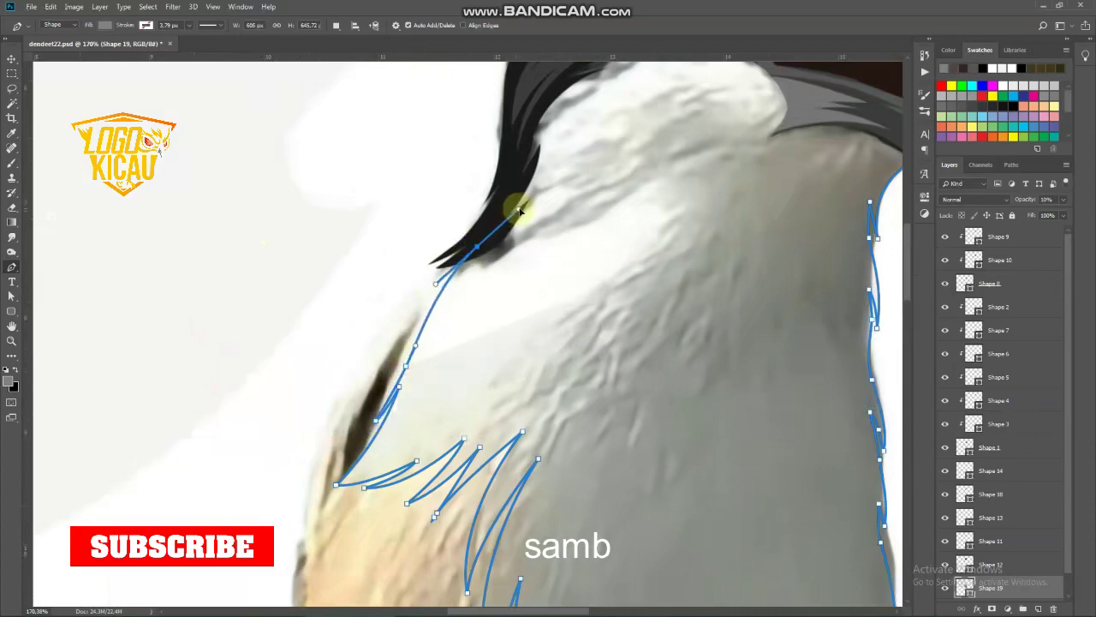
click(496, 241)
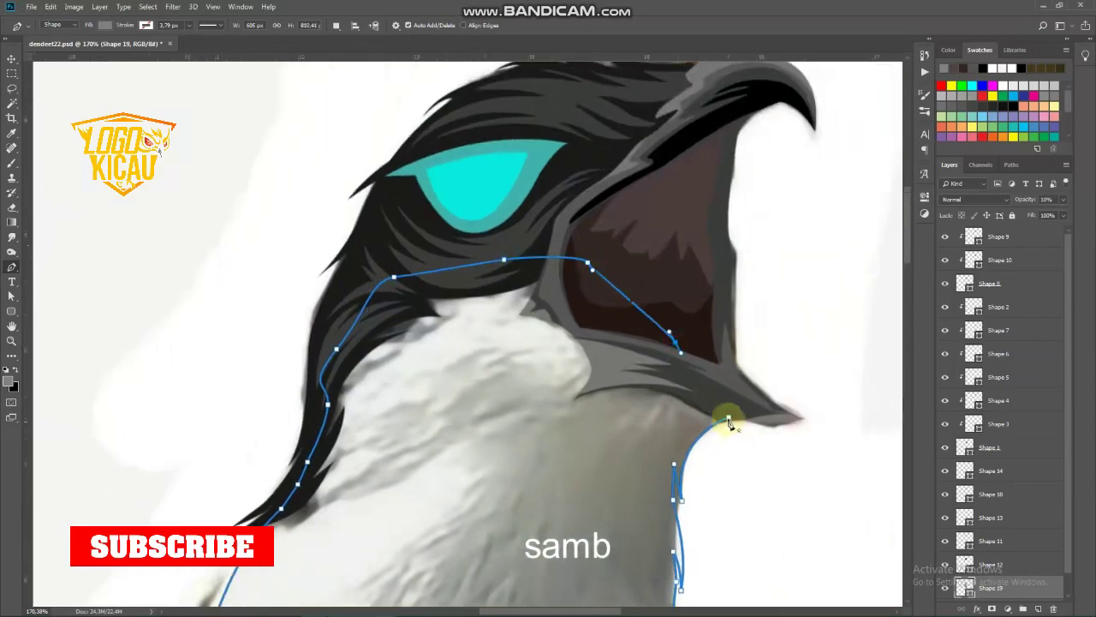
click(728, 421)
scroll(436, 351, down, 5)
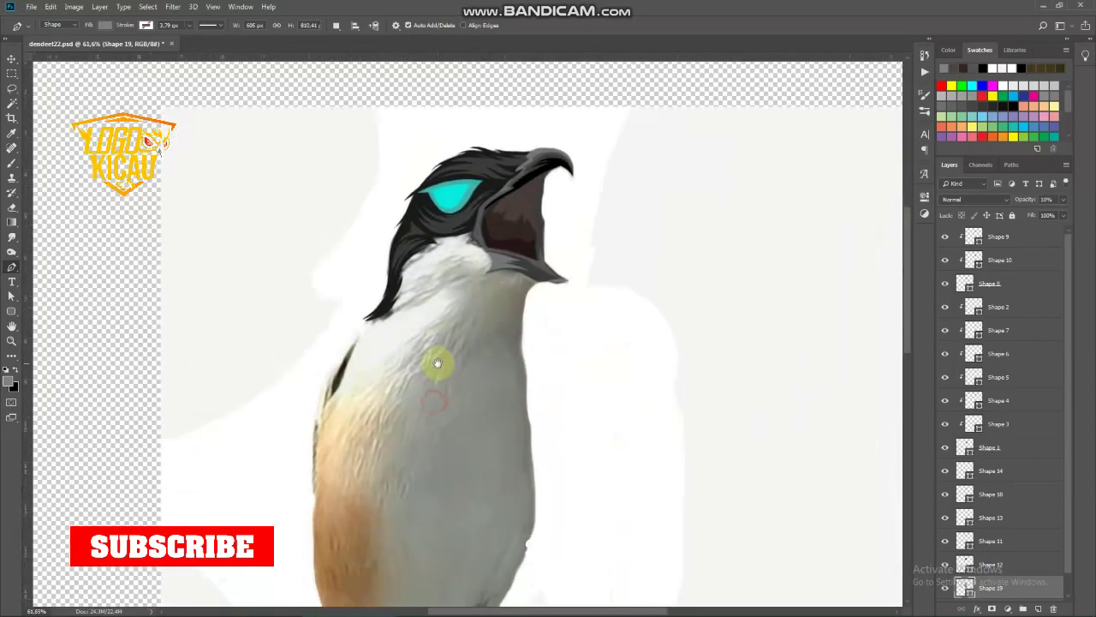
Step: Commit the body shape, hide the reference photo, and add a new empty layer
key(v)
scroll(942, 588, down, 1)
click(944, 590)
scroll(597, 412, down, 2)
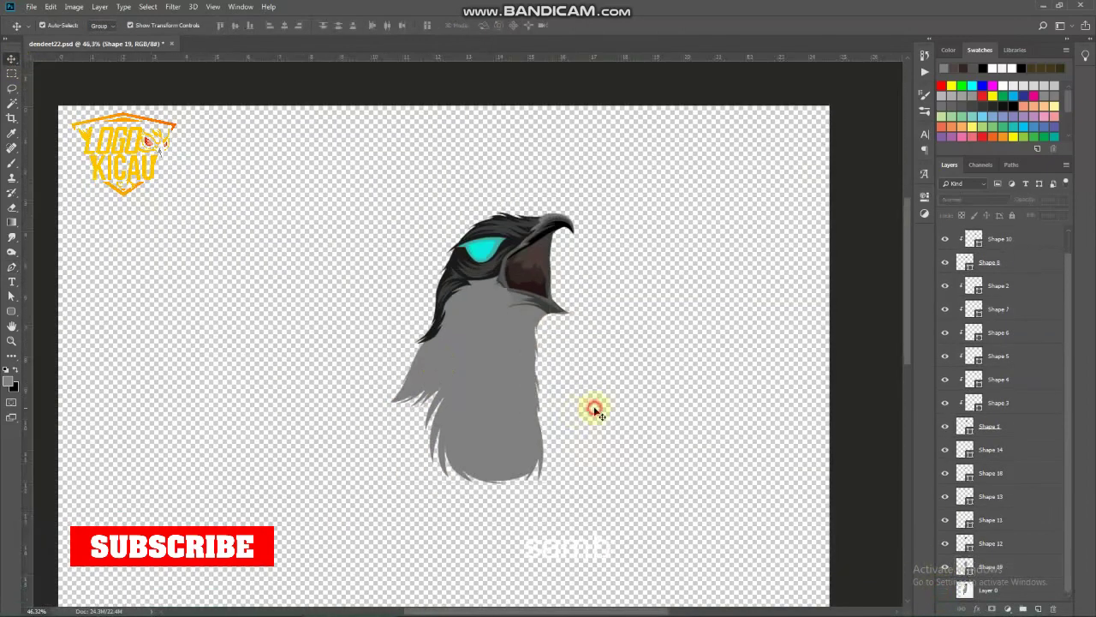
key(ctrl+shift+alt+n)
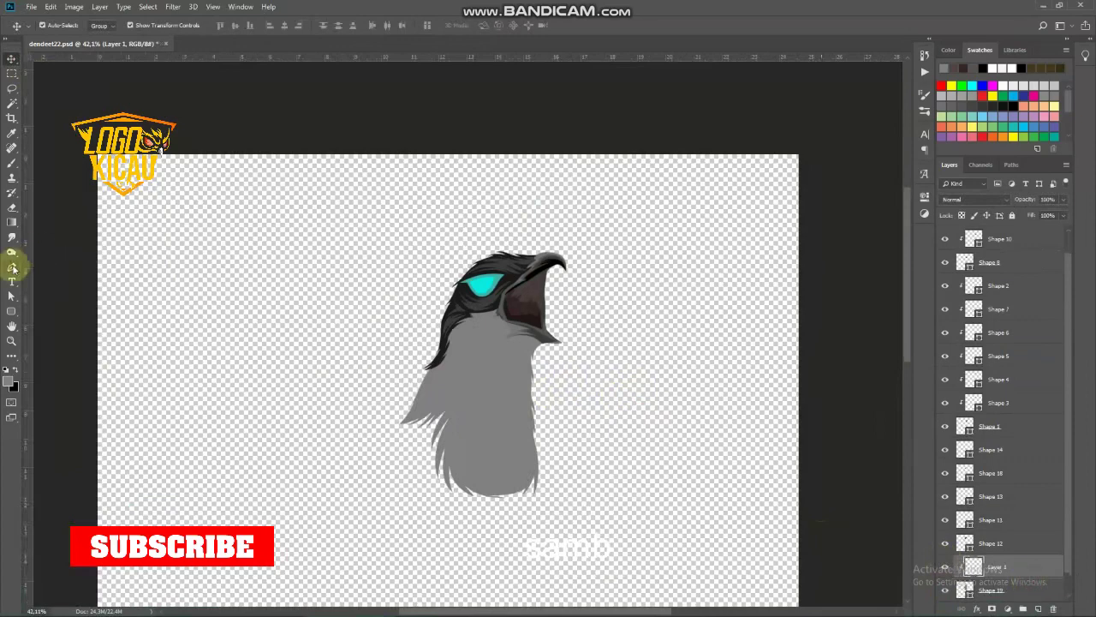
click(11, 266)
scroll(518, 352, up, 6)
scroll(518, 351, up, 3)
Step: Trace a zigzag feather-strand shape down the throat below the beak
click(610, 302)
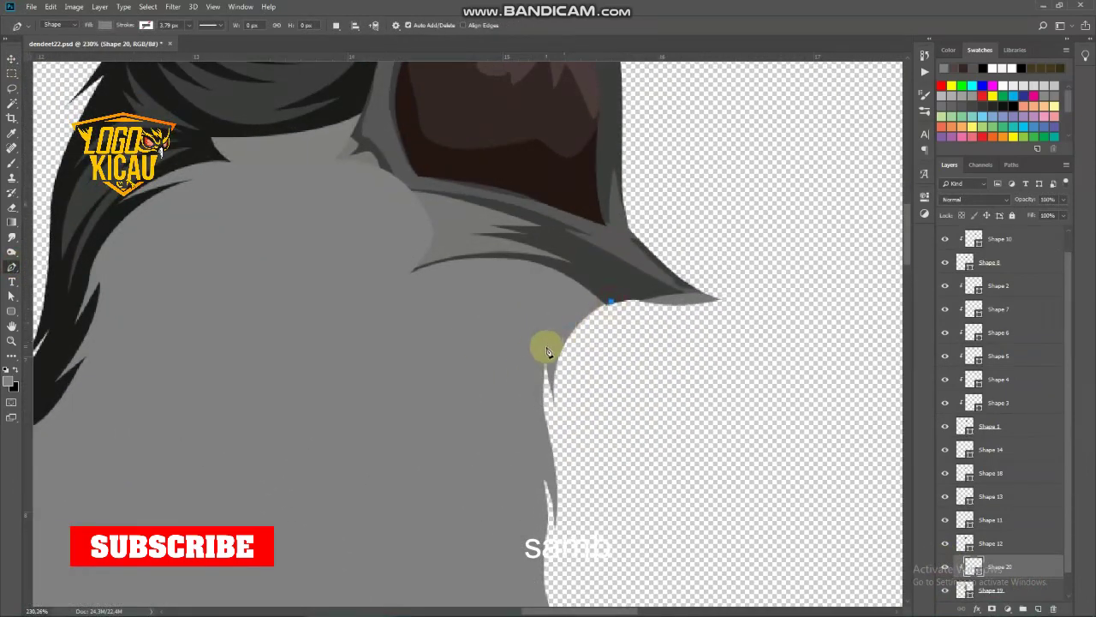
scroll(553, 330, down, 2)
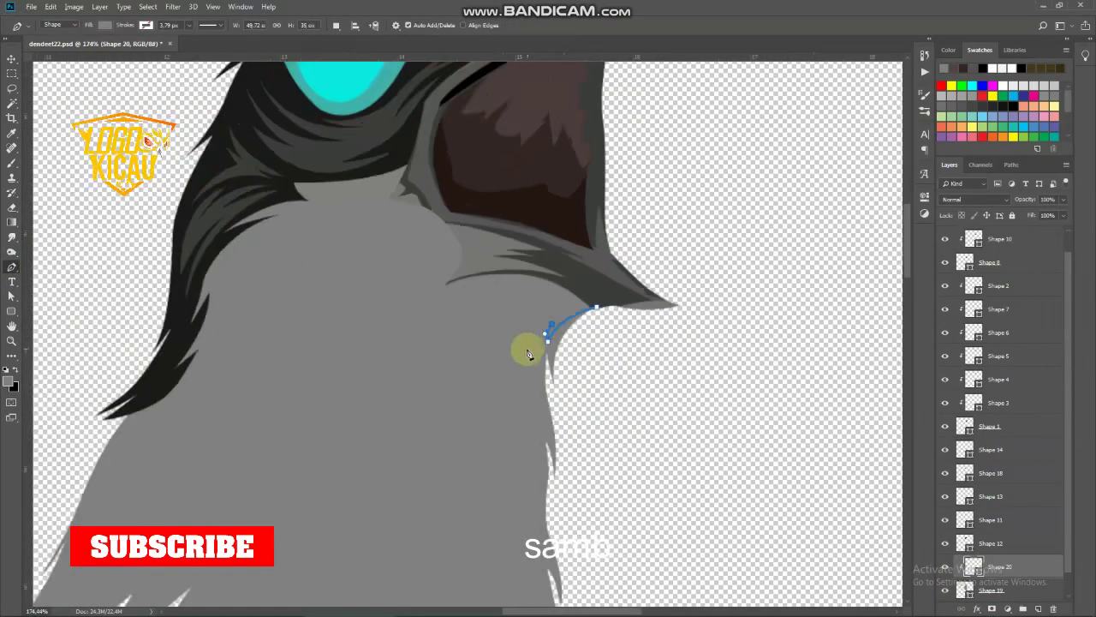
drag(517, 374, 507, 389)
drag(461, 423, 487, 412)
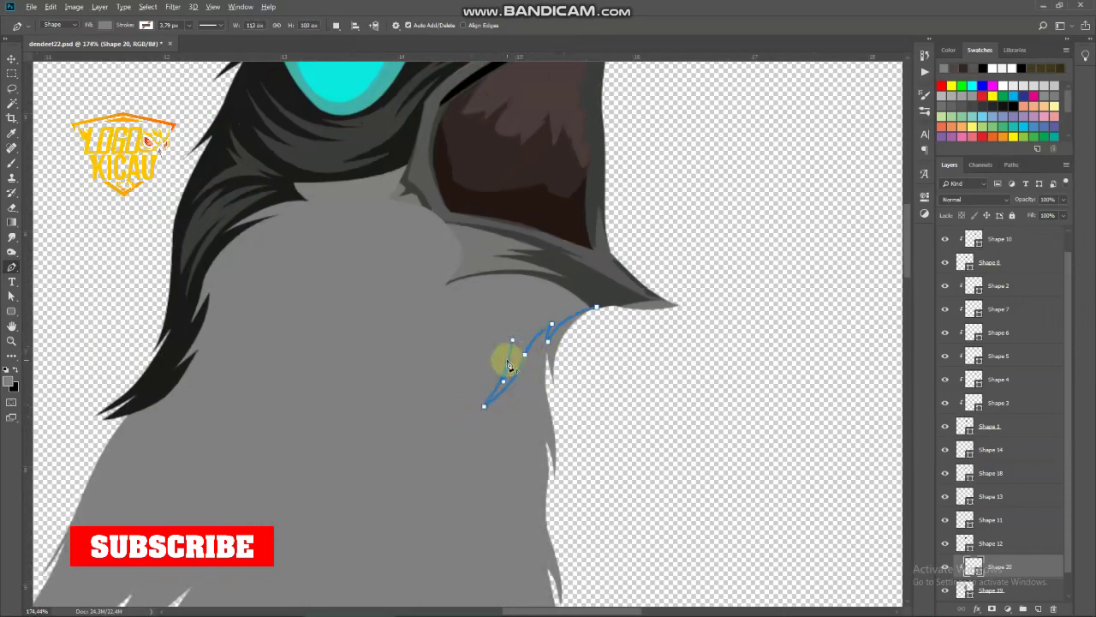
mouse_move(509, 364)
mouse_down()
mouse_move(507, 335)
mouse_move(422, 373)
mouse_up()
click(464, 397)
click(503, 322)
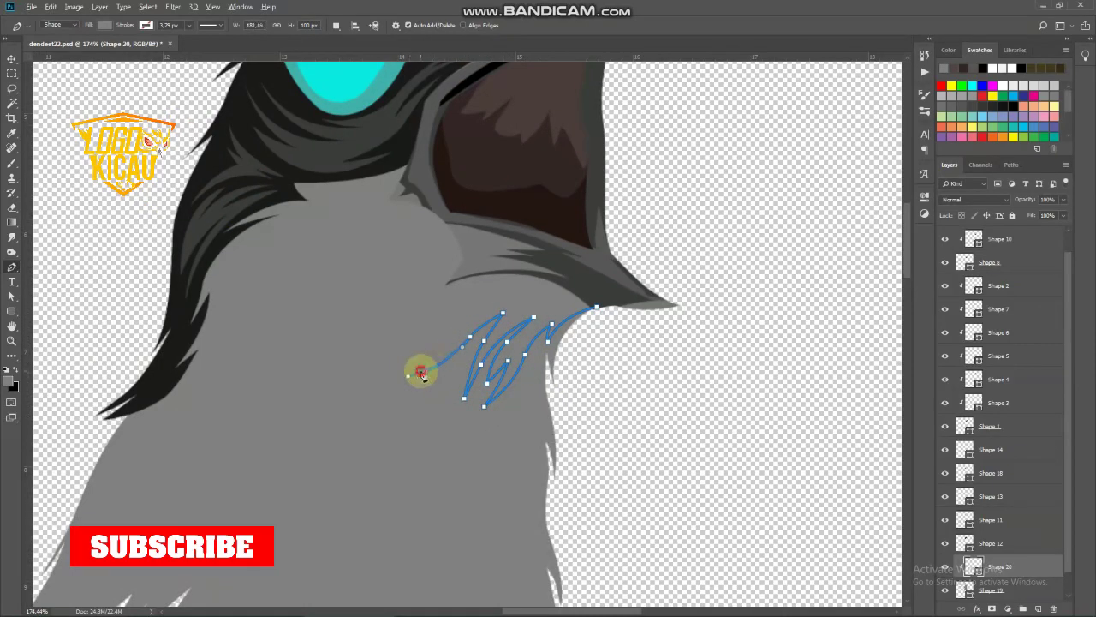
scroll(429, 377, up, 1)
scroll(446, 334, up, 1)
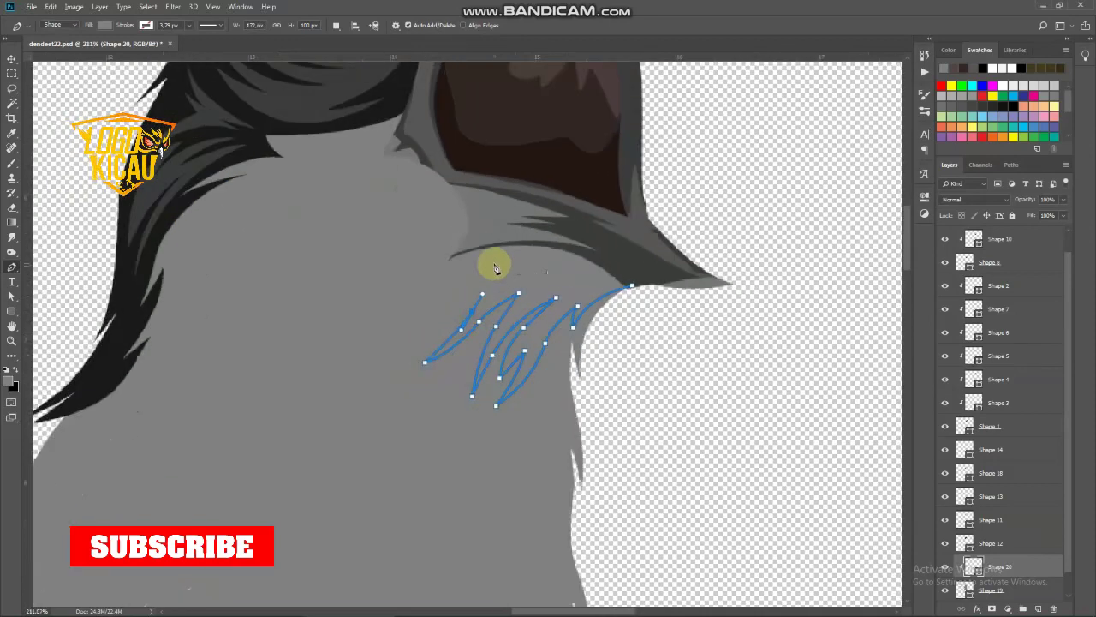
drag(582, 252, 615, 271)
Step: Fill the throat strand shape with a lighter grey
double_click(968, 558)
click(722, 477)
click(951, 428)
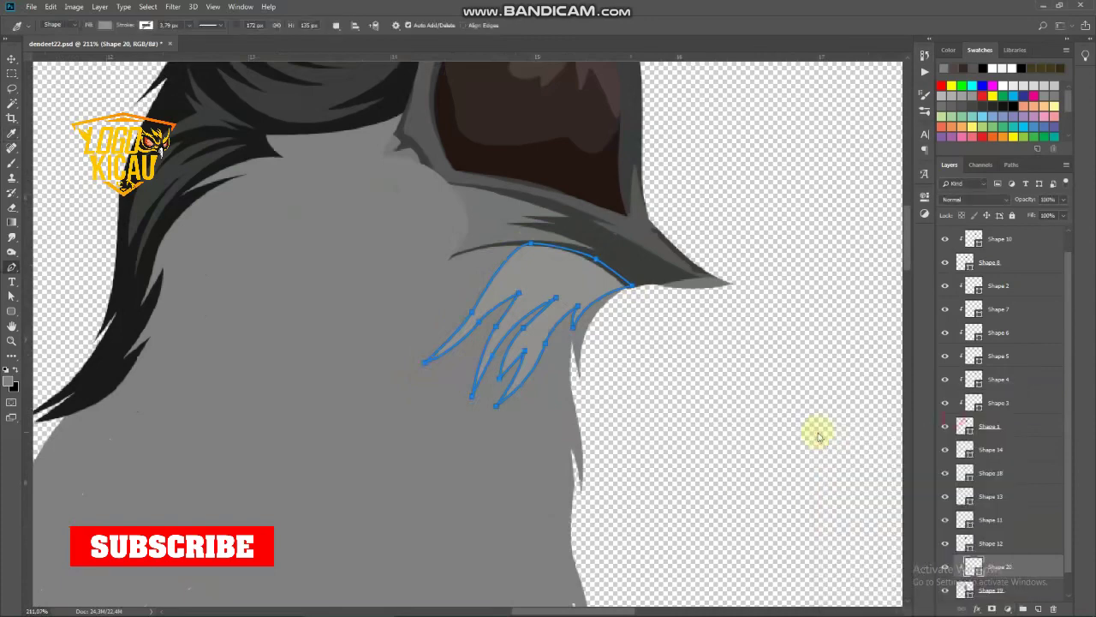
scroll(552, 281, up, 1)
double_click(973, 564)
click(746, 467)
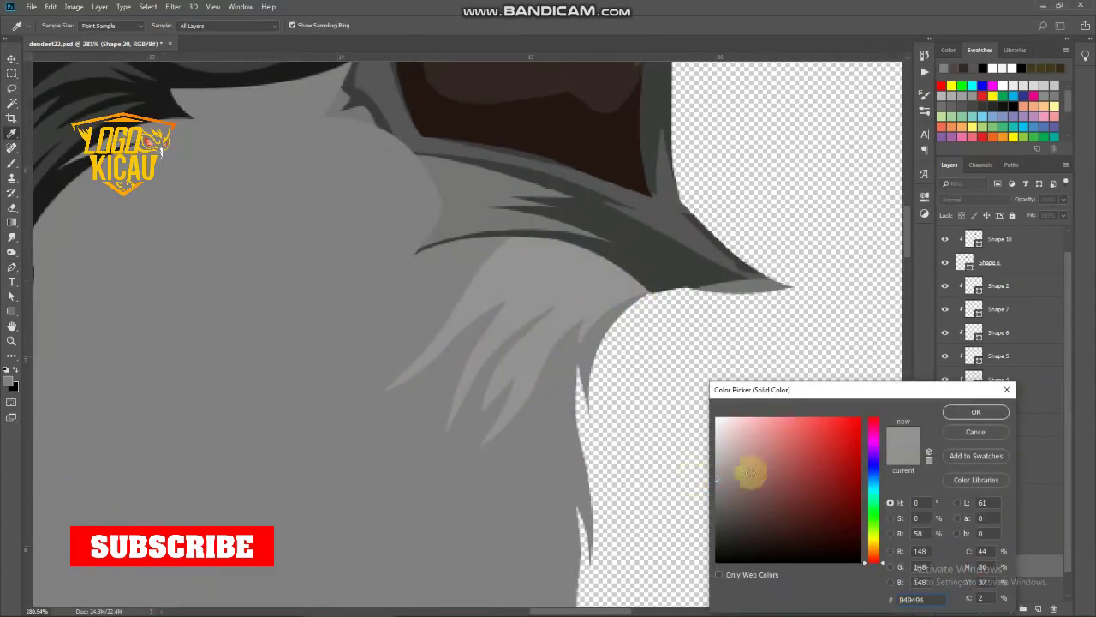
click(979, 412)
Step: Draw a second zigzag strand shape across the throat and give it a light grey fill
click(648, 276)
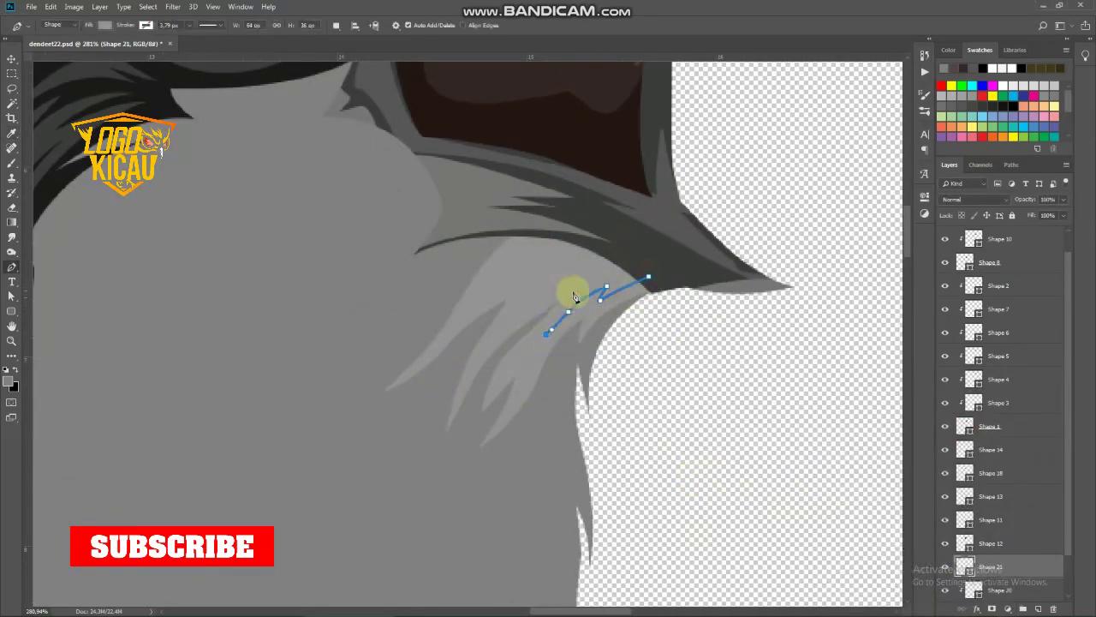
click(558, 270)
click(505, 324)
click(468, 310)
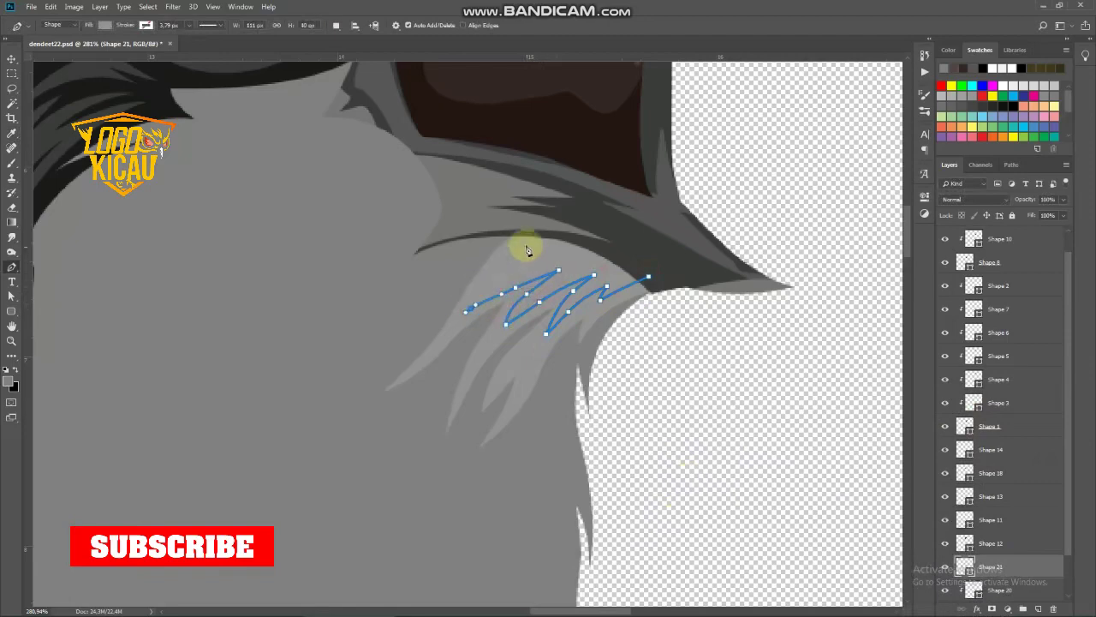
click(527, 233)
click(594, 243)
drag(649, 276, 683, 295)
double_click(965, 564)
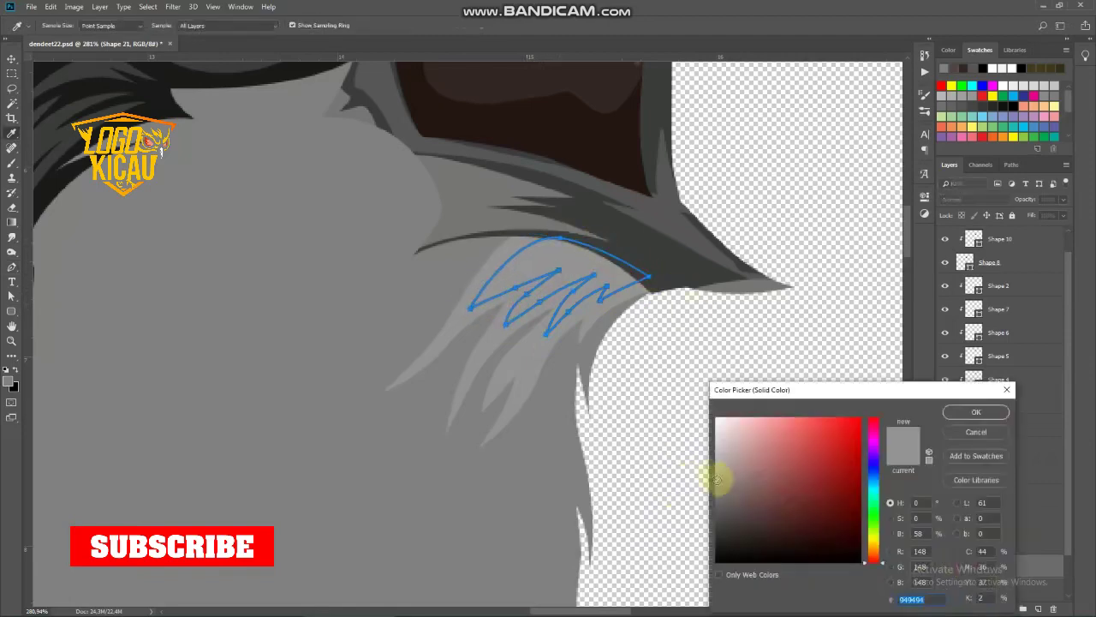
click(960, 420)
Step: Commit the current shape, add a new empty layer, and return to the Pen tool
scroll(759, 403, down, 3)
key(v)
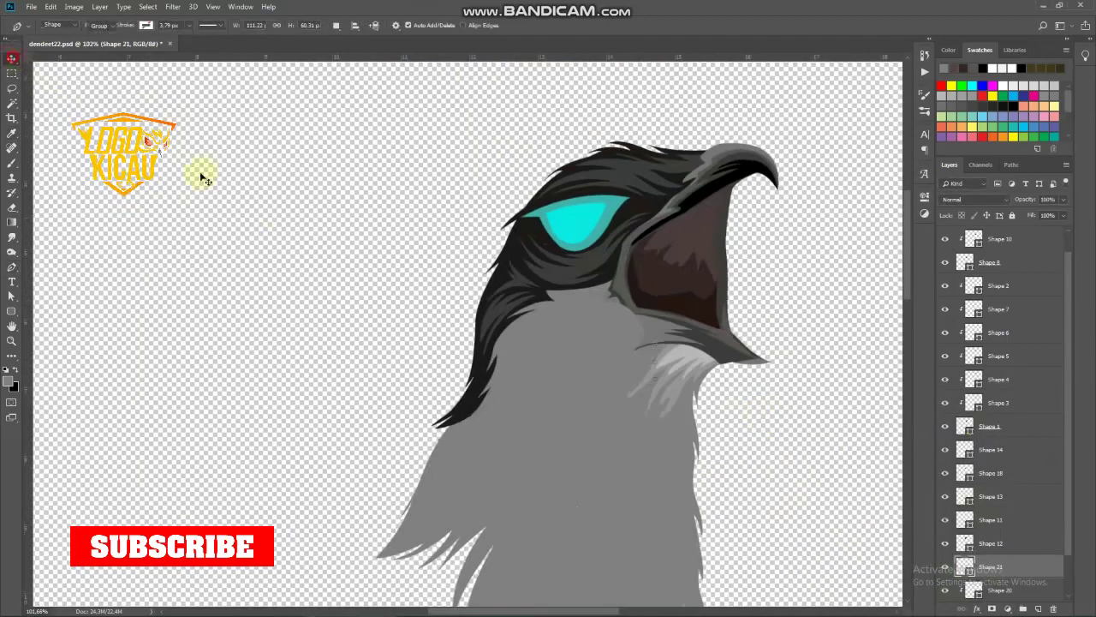
scroll(200, 171, down, 1)
scroll(385, 351, down, 1)
scroll(386, 352, up, 2)
scroll(520, 359, up, 3)
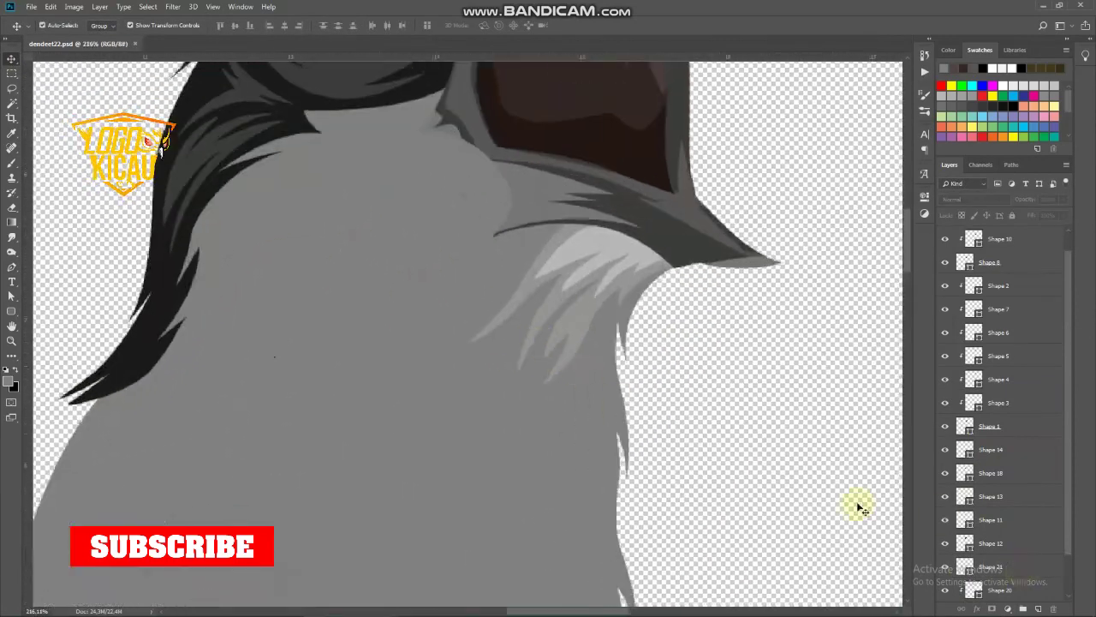
click(1038, 608)
key(p)
scroll(576, 229, up, 1)
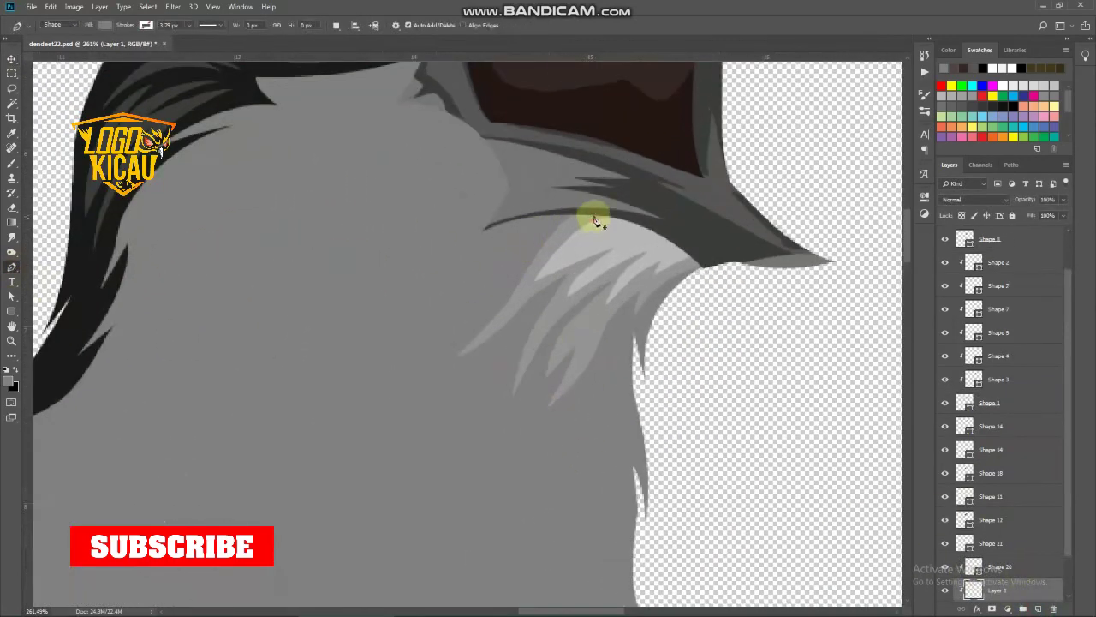
Step: Trace a fur strand below the beak and fill it with light grey sampled from the artwork
click(595, 214)
click(513, 259)
click(445, 307)
click(482, 270)
click(508, 248)
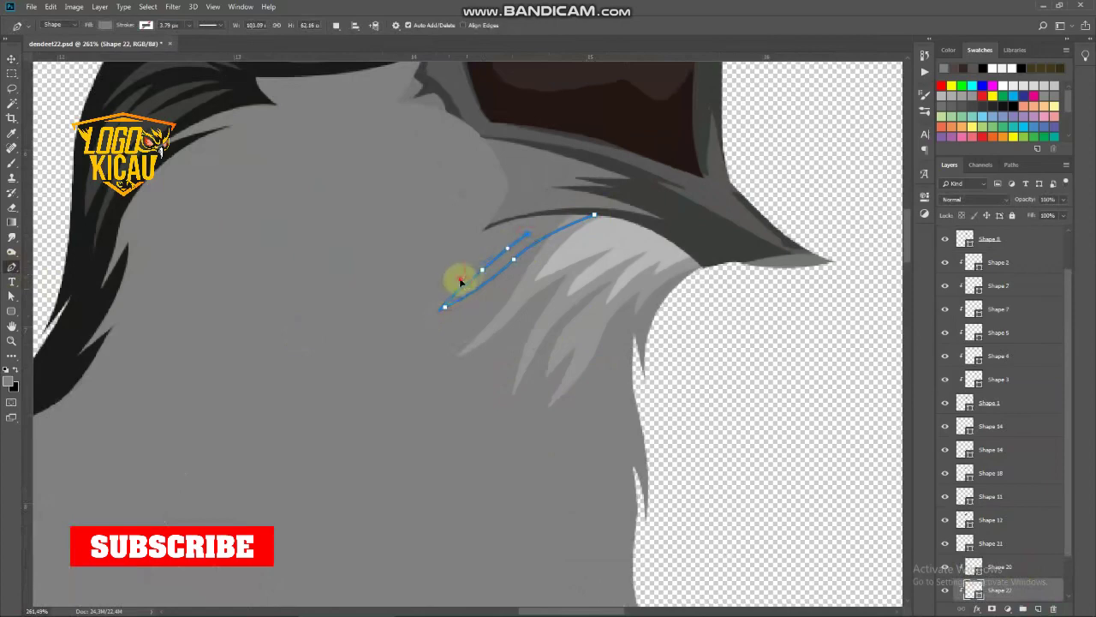
click(527, 233)
click(511, 218)
click(570, 210)
click(594, 214)
double_click(965, 582)
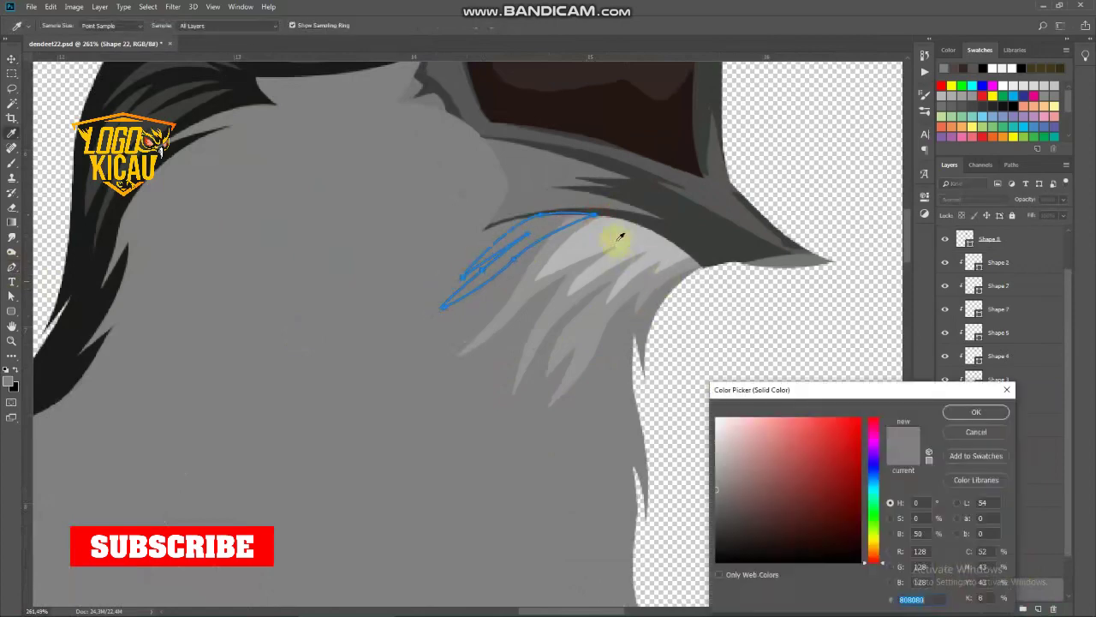
click(611, 237)
click(961, 416)
Step: Trace a second fur strand along the upper chest and give it a lighter fill
scroll(753, 379, down, 1)
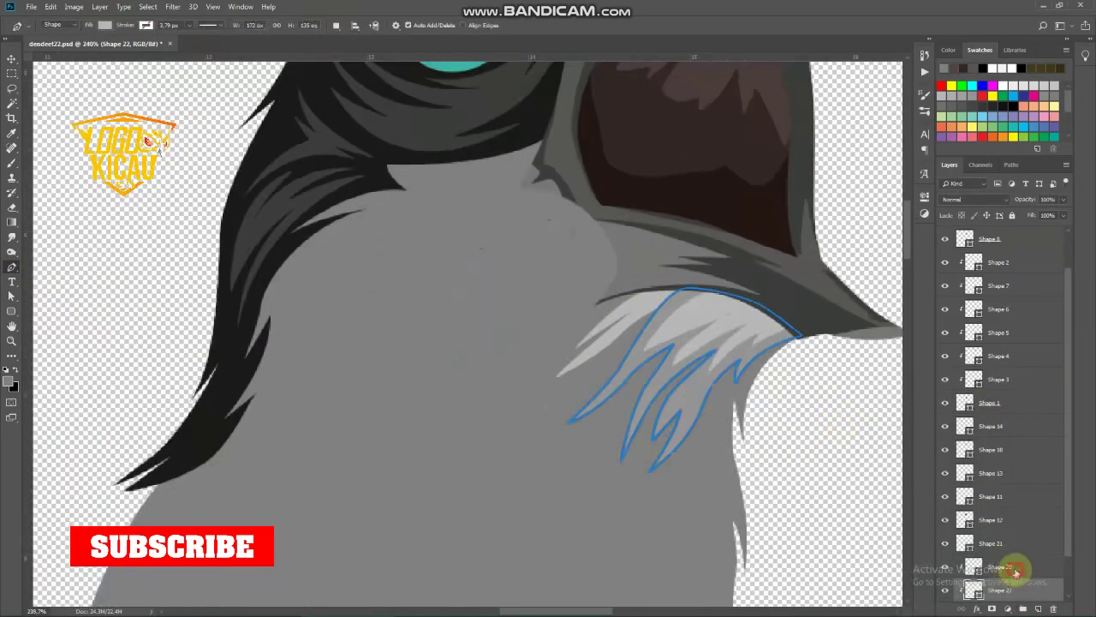
click(1038, 608)
scroll(722, 295, up, 2)
click(722, 296)
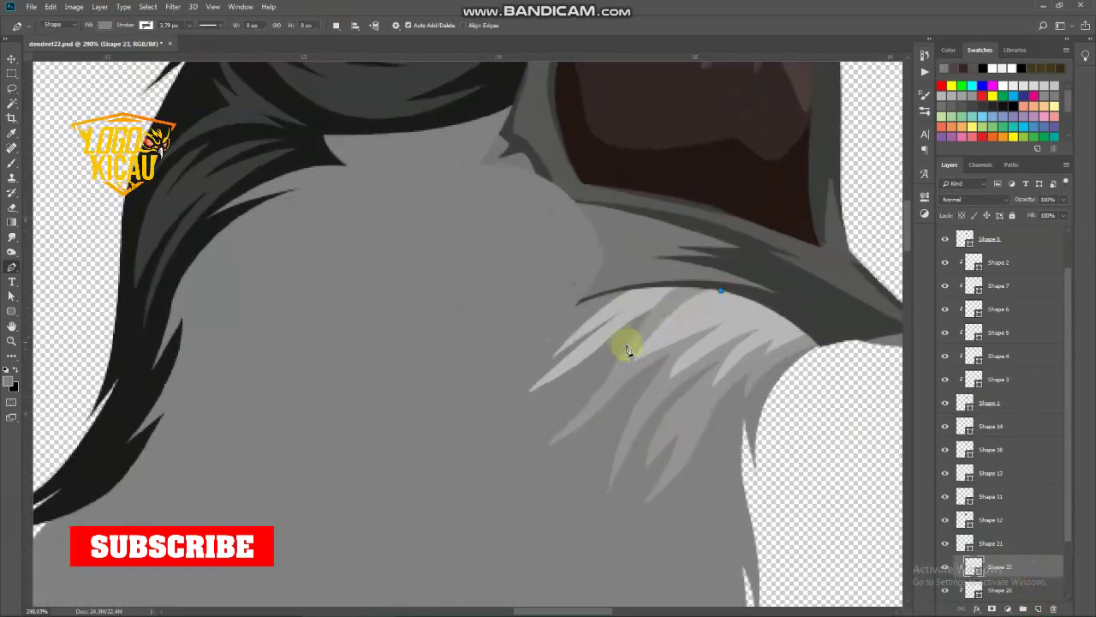
click(611, 356)
click(591, 378)
click(644, 307)
click(656, 295)
click(672, 283)
click(721, 294)
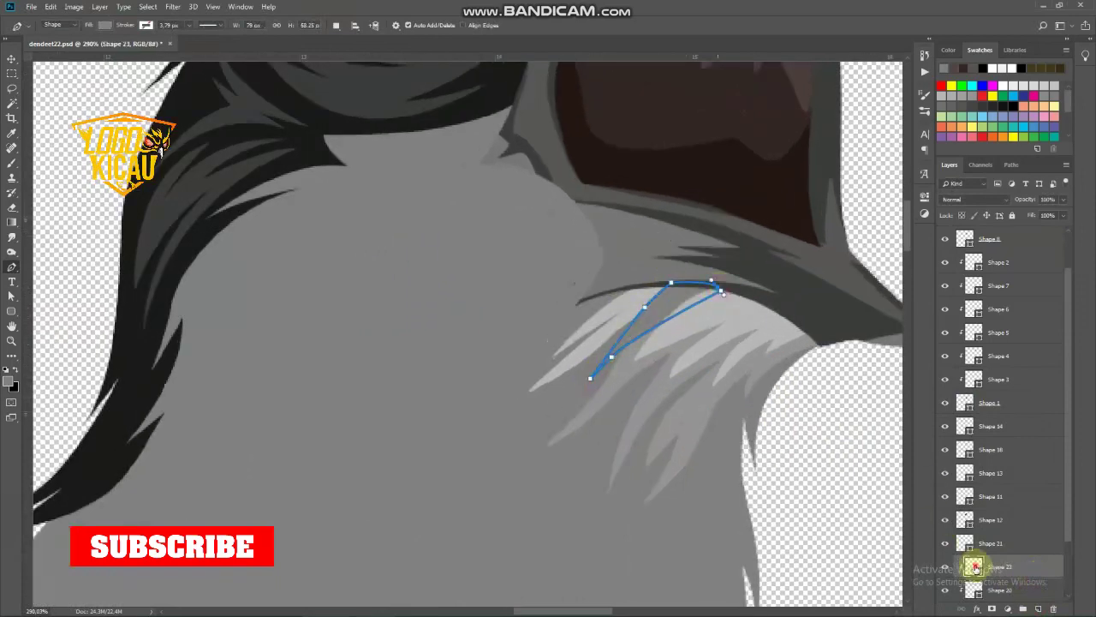
double_click(974, 567)
click(974, 411)
Step: Commit the strands and add a new empty Layer 1
scroll(729, 386, down, 8)
key(v)
scroll(215, 239, down, 1)
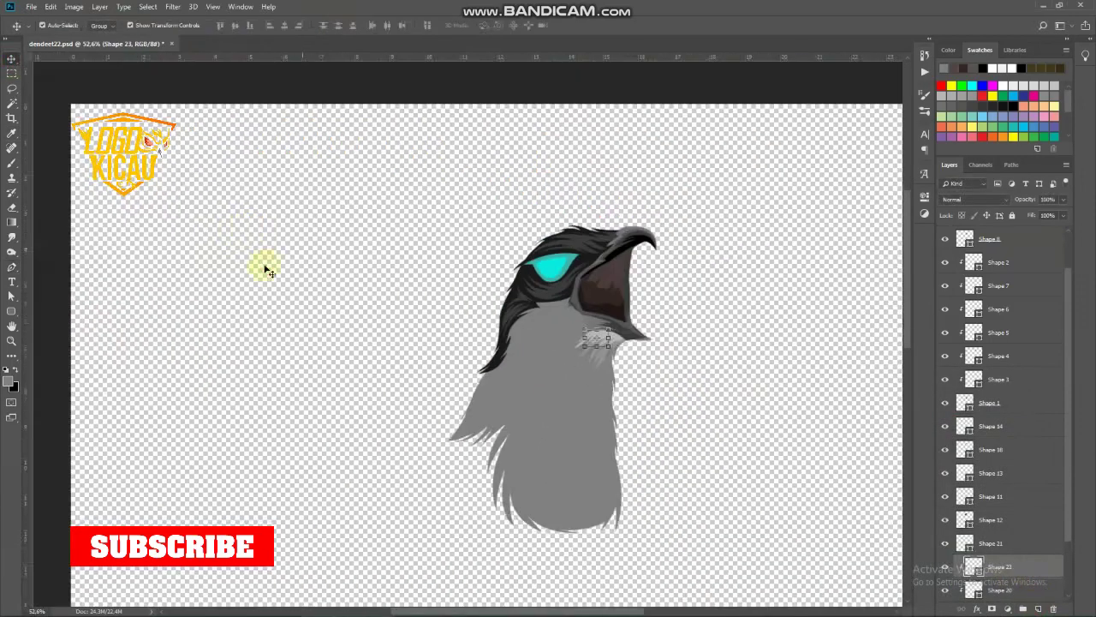
click(1038, 608)
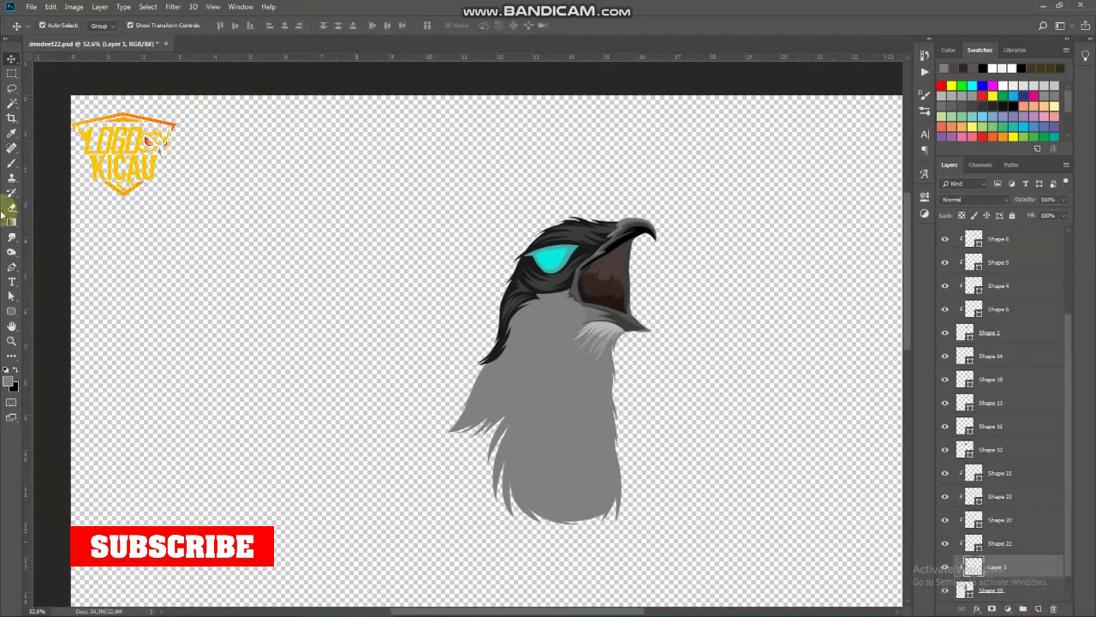
Step: Show the reference photo again and start the throat outline along the fur
key(p)
click(946, 591)
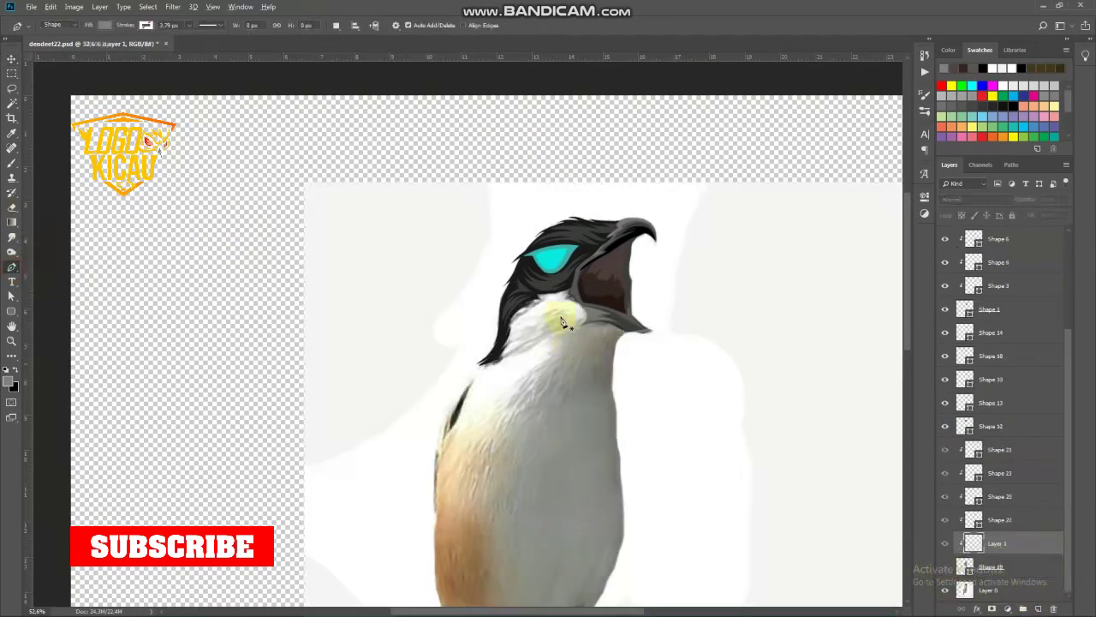
scroll(651, 321, up, 6)
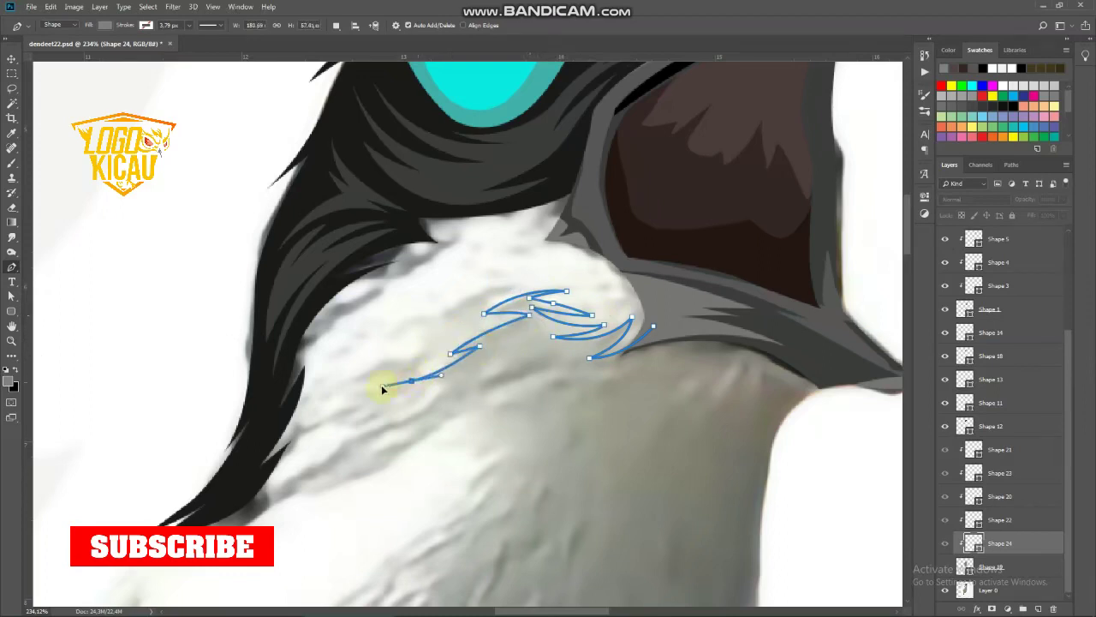
click(412, 383)
scroll(489, 342, up, 2)
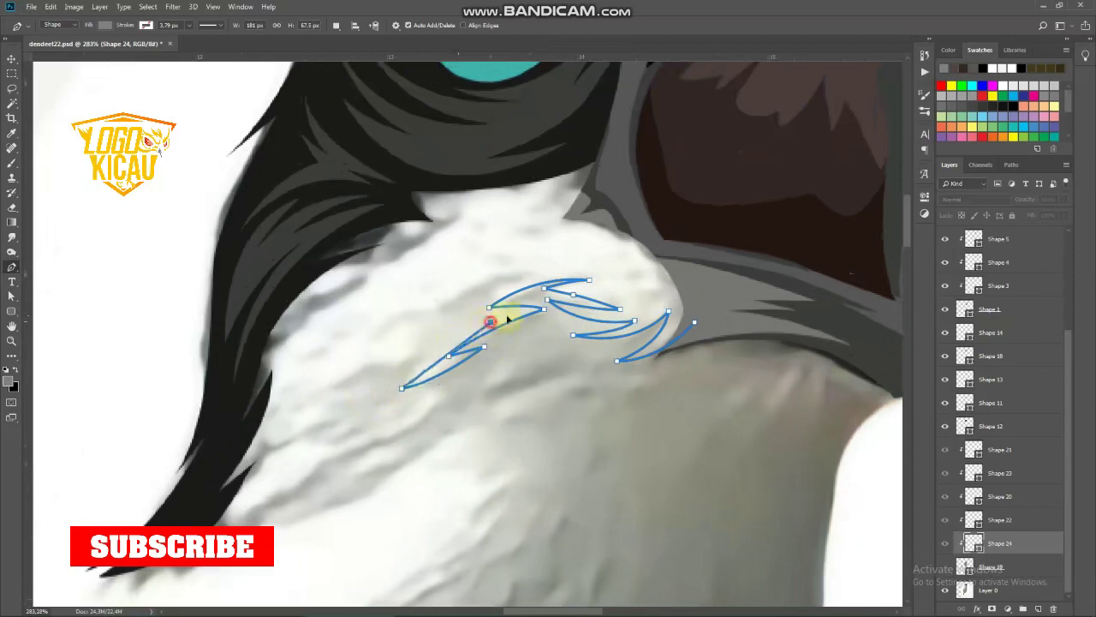
drag(507, 318, 540, 304)
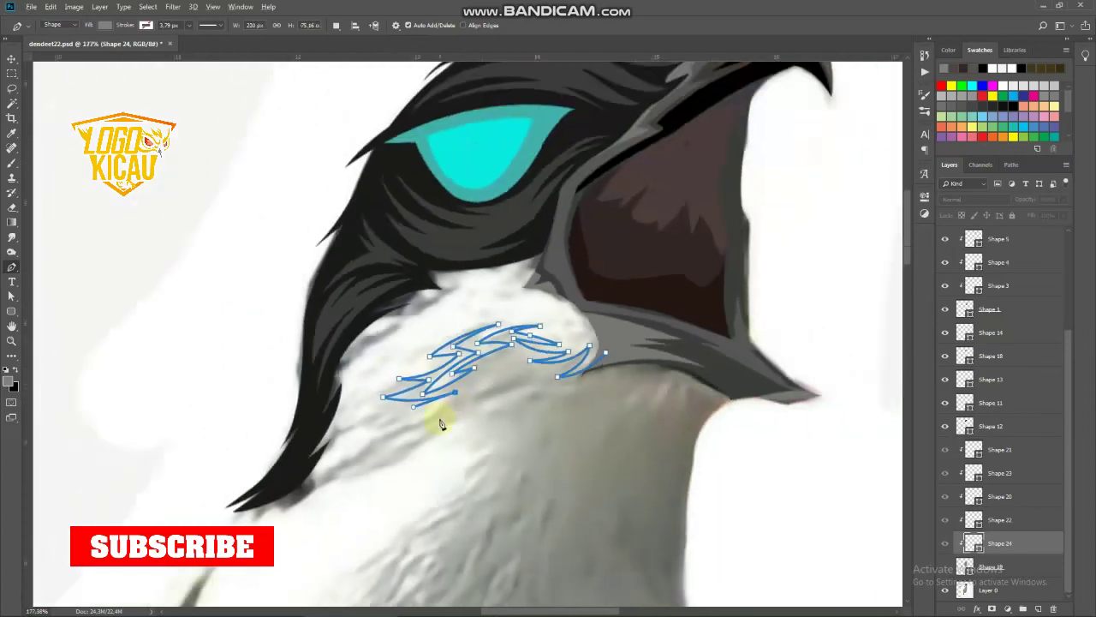
scroll(440, 416, down, 3)
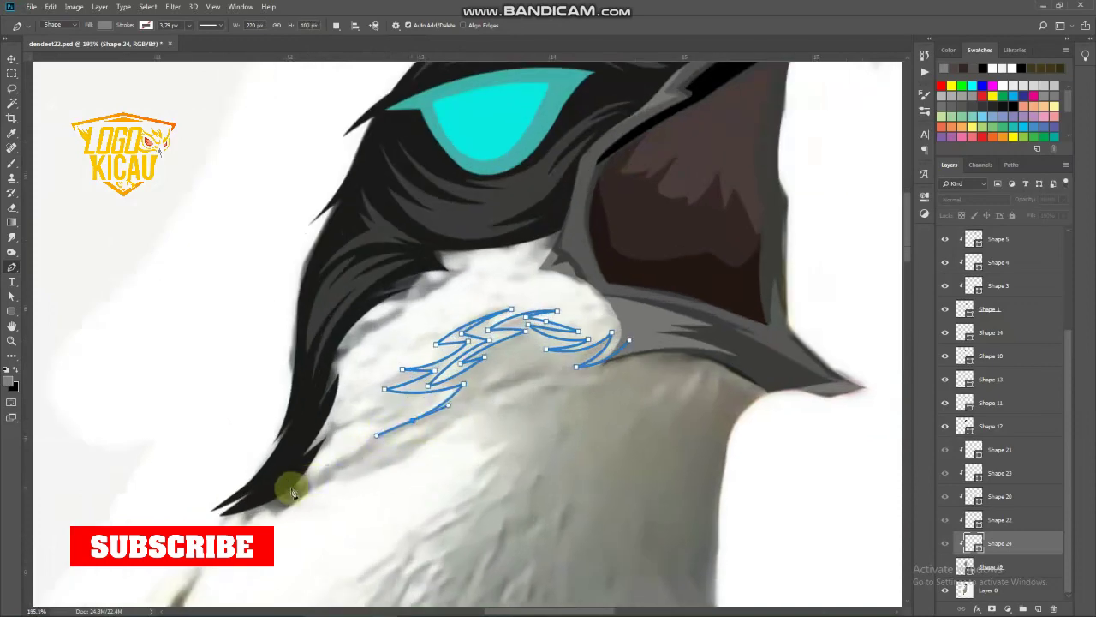
Step: Trace jagged fur strands along the lower throat, run up the hair edge, and close the shape
drag(290, 490, 259, 518)
drag(412, 403, 398, 410)
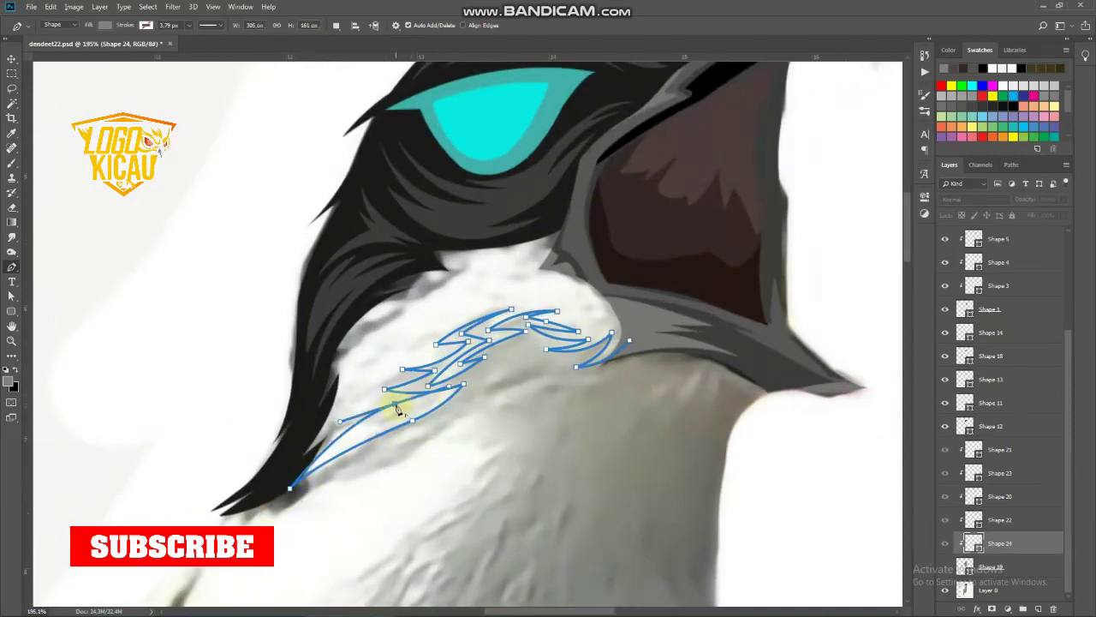
drag(298, 456, 314, 422)
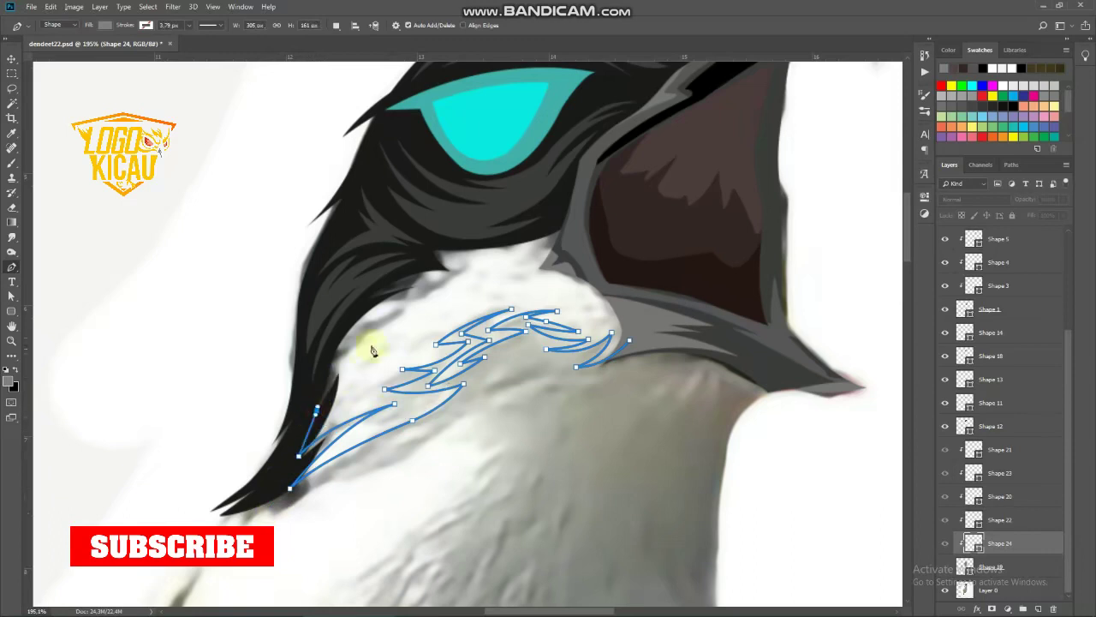
drag(437, 310, 519, 282)
scroll(332, 374, up, 3)
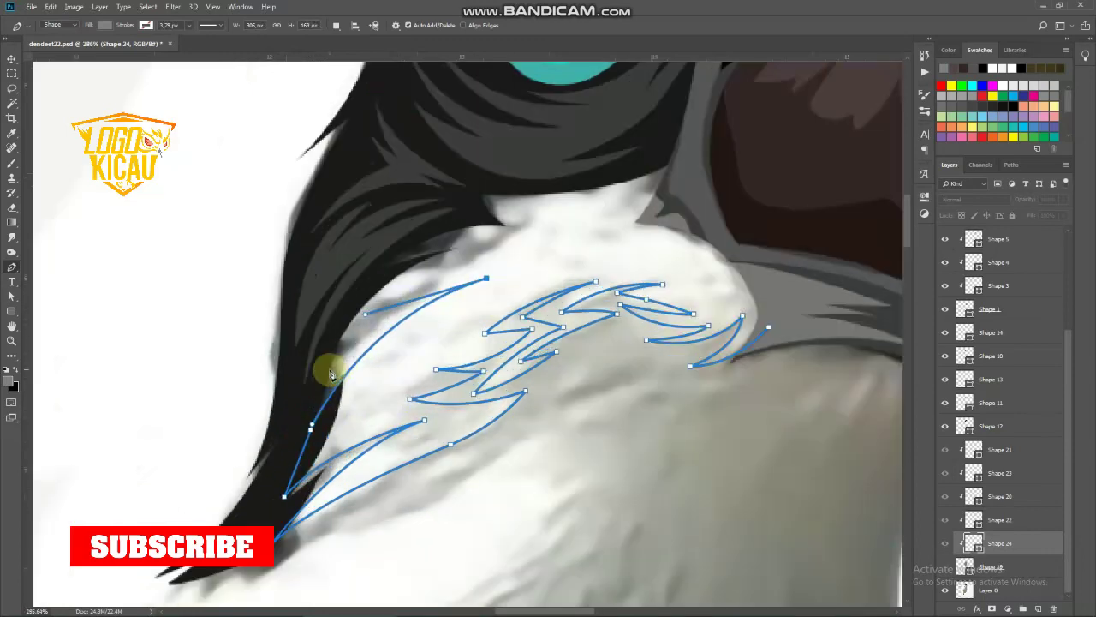
drag(324, 387, 242, 472)
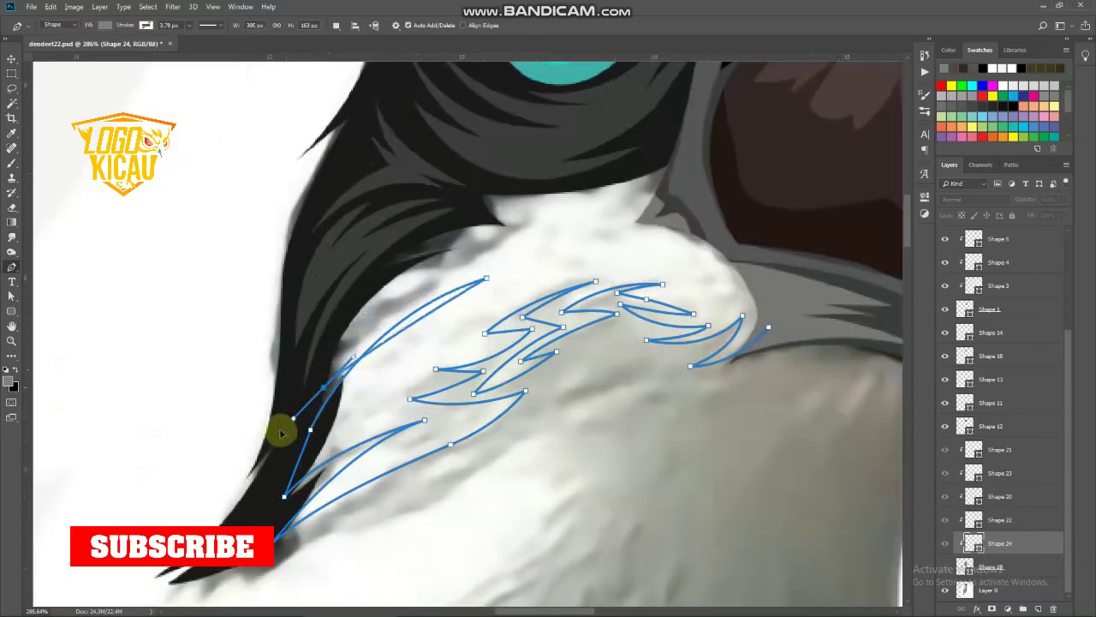
alt+click(322, 390)
drag(326, 347, 328, 318)
drag(410, 271, 461, 260)
mouse_move(516, 234)
mouse_down()
mouse_move(538, 222)
mouse_move(421, 245)
mouse_move(472, 152)
mouse_move(694, 183)
mouse_move(771, 296)
mouse_up()
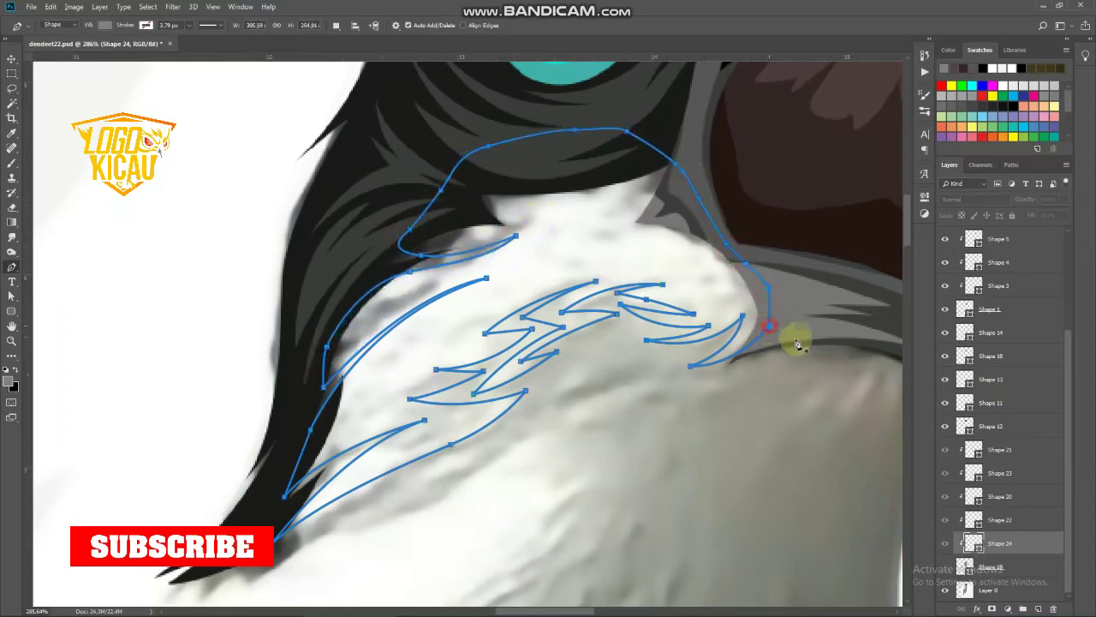
click(769, 327)
Step: Set the throat shape's fill to light grey #b7b7b7
double_click(974, 542)
click(716, 457)
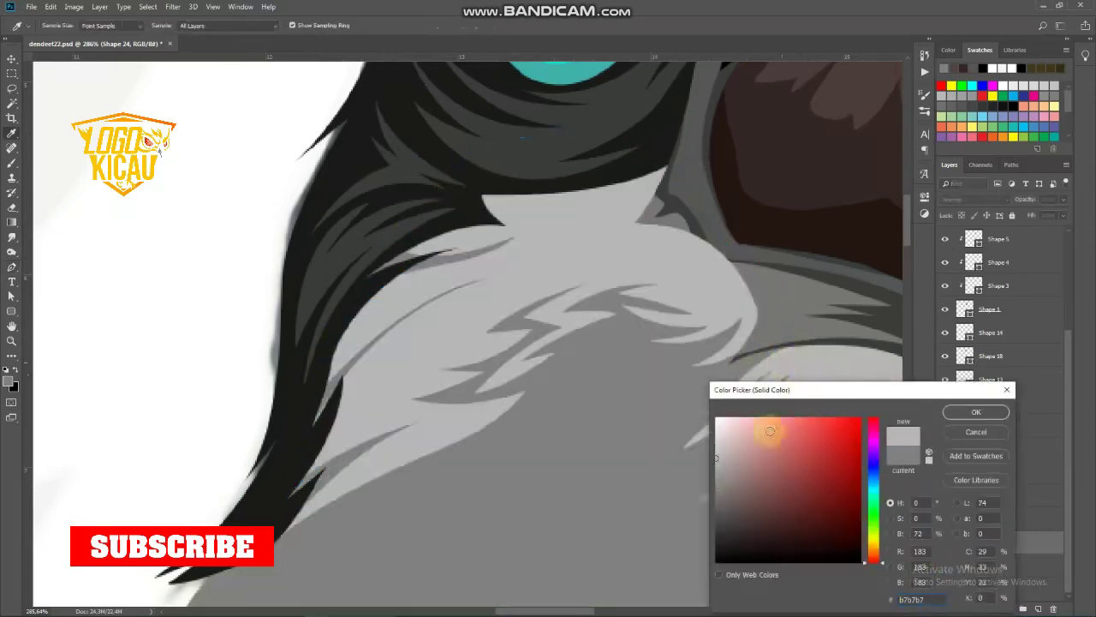
drag(719, 451, 703, 435)
key(Return)
Step: Start the Shape 25 outline and trace it down the left chest fur edge
scroll(653, 384, down, 5)
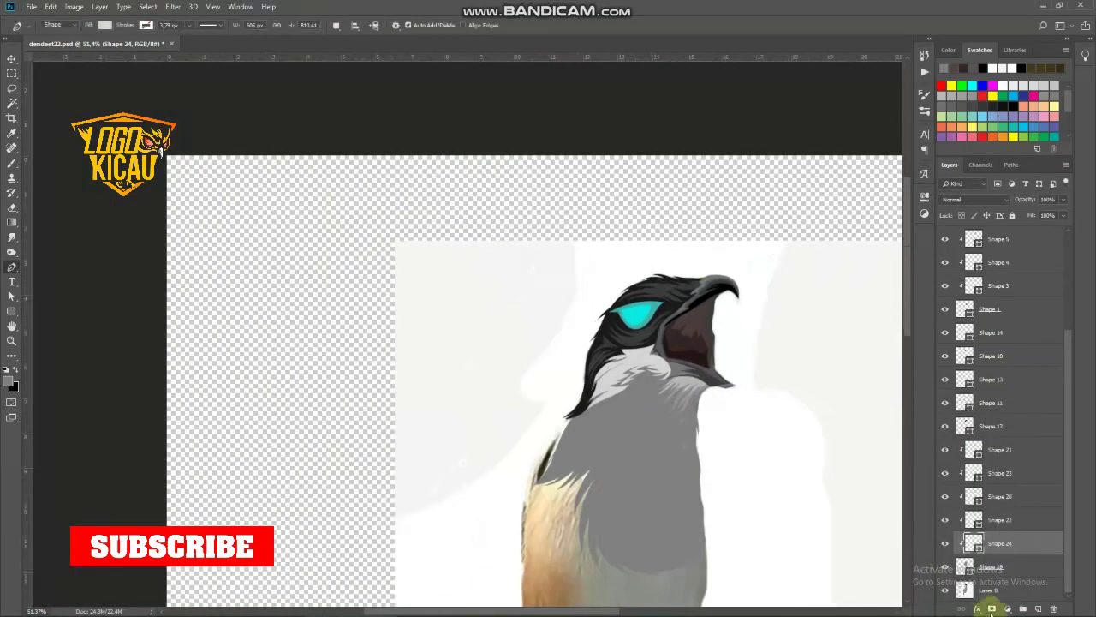
click(945, 568)
scroll(599, 424, up, 4)
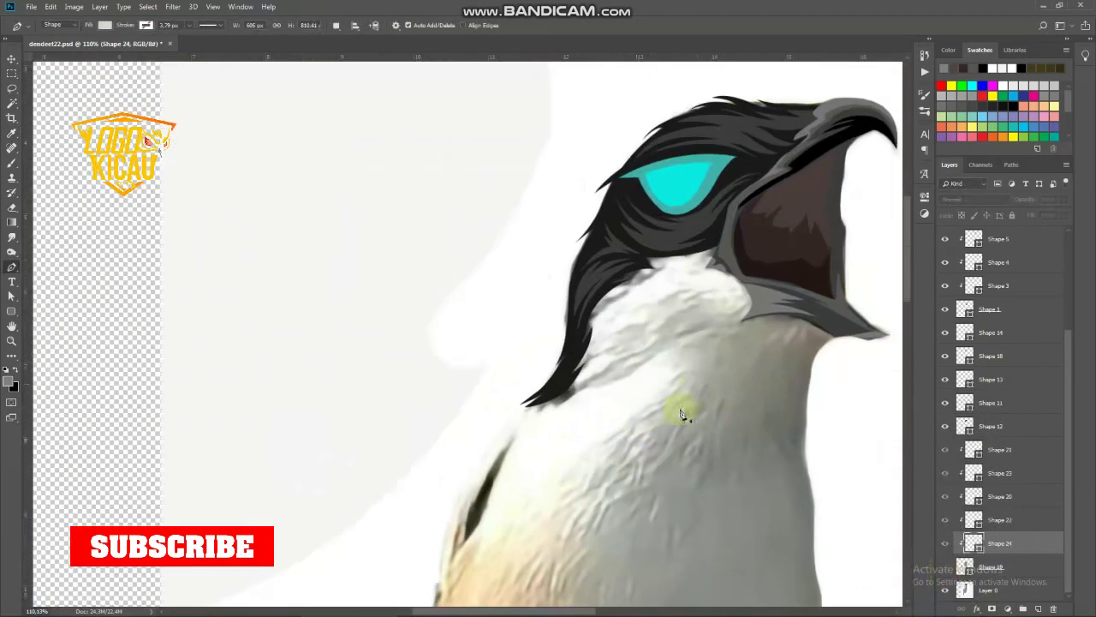
click(703, 374)
drag(642, 414, 630, 434)
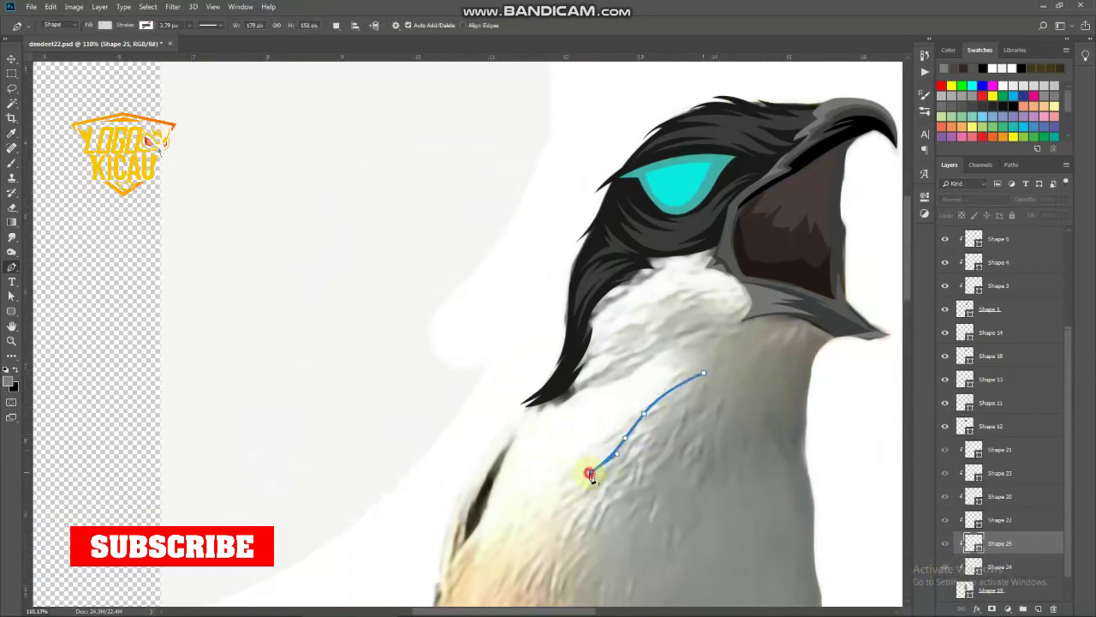
drag(651, 466, 675, 417)
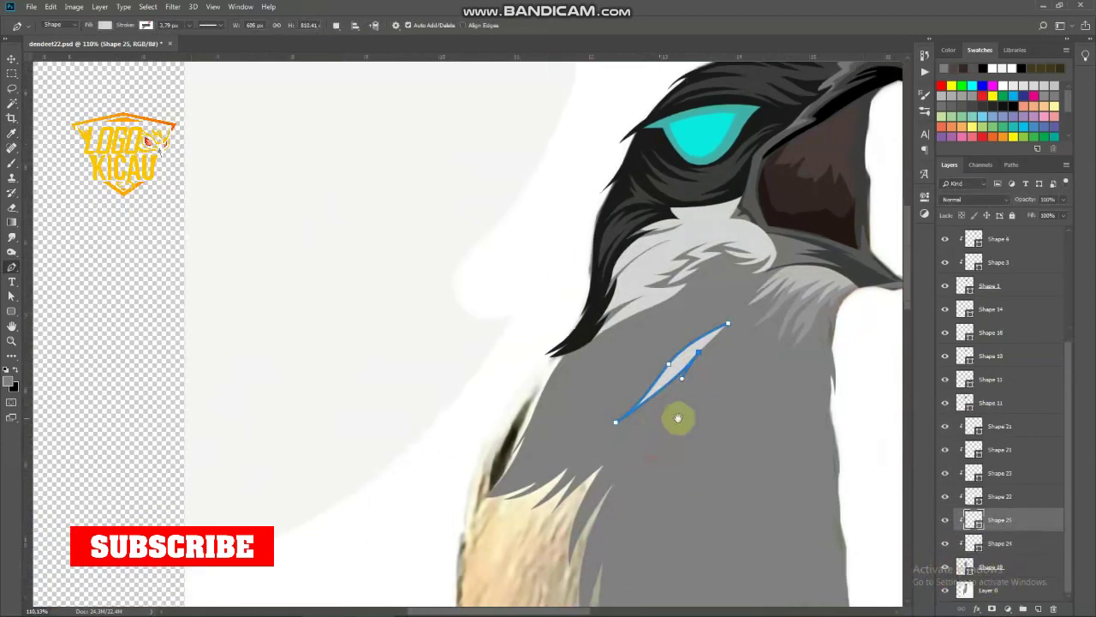
click(561, 503)
click(525, 541)
click(491, 536)
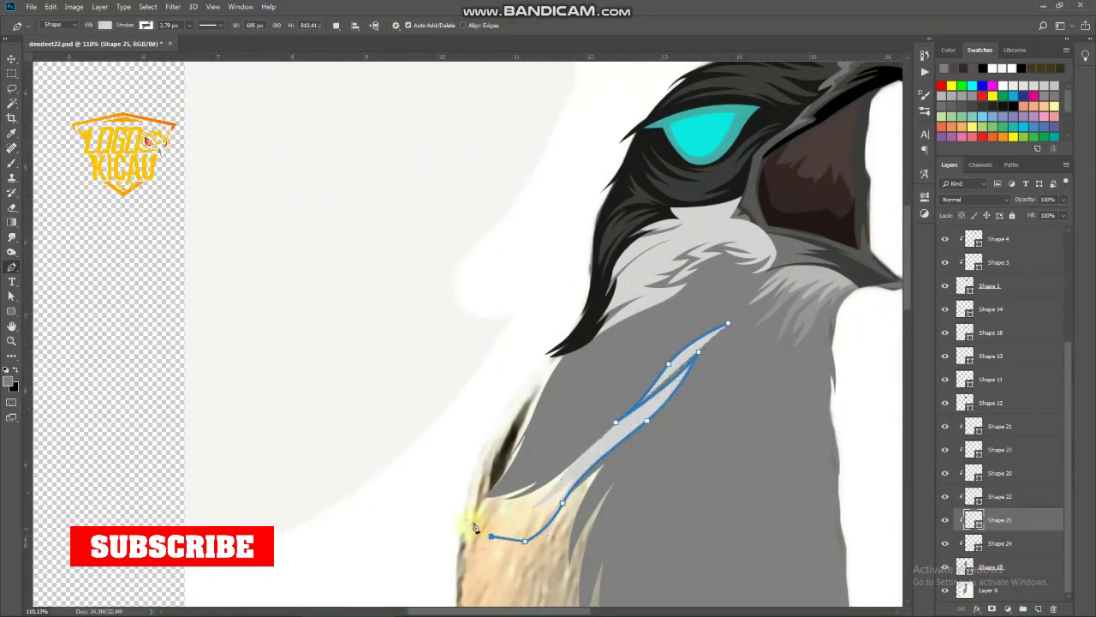
click(460, 514)
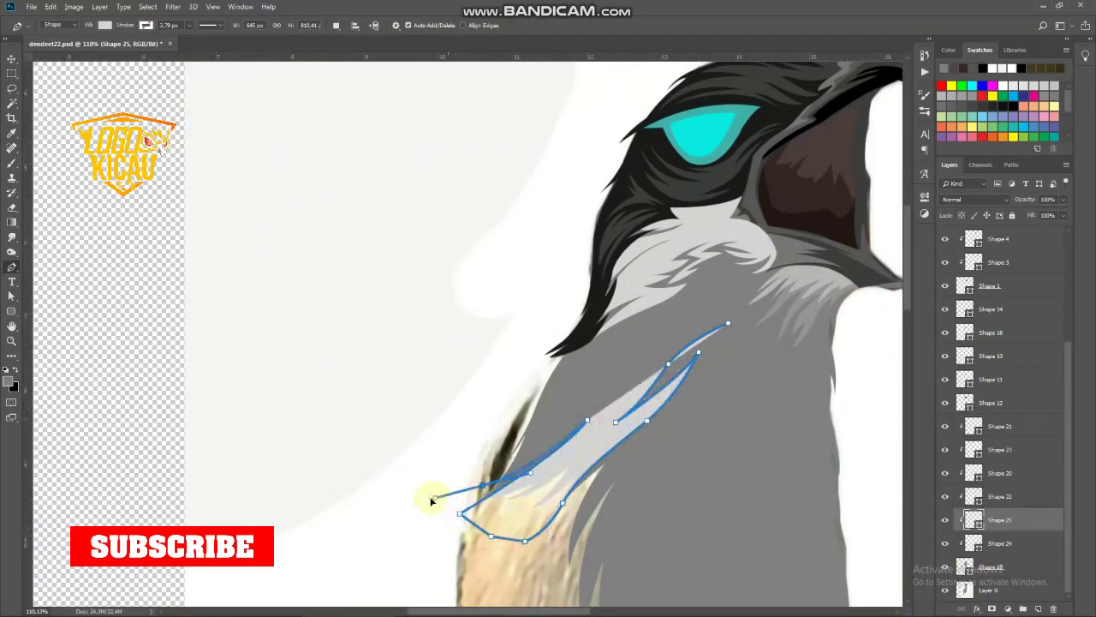
Step: Carry the outline back up the strand and along the hair edge to the fur edge
click(495, 450)
click(516, 399)
scroll(517, 386, up, 3)
click(510, 419)
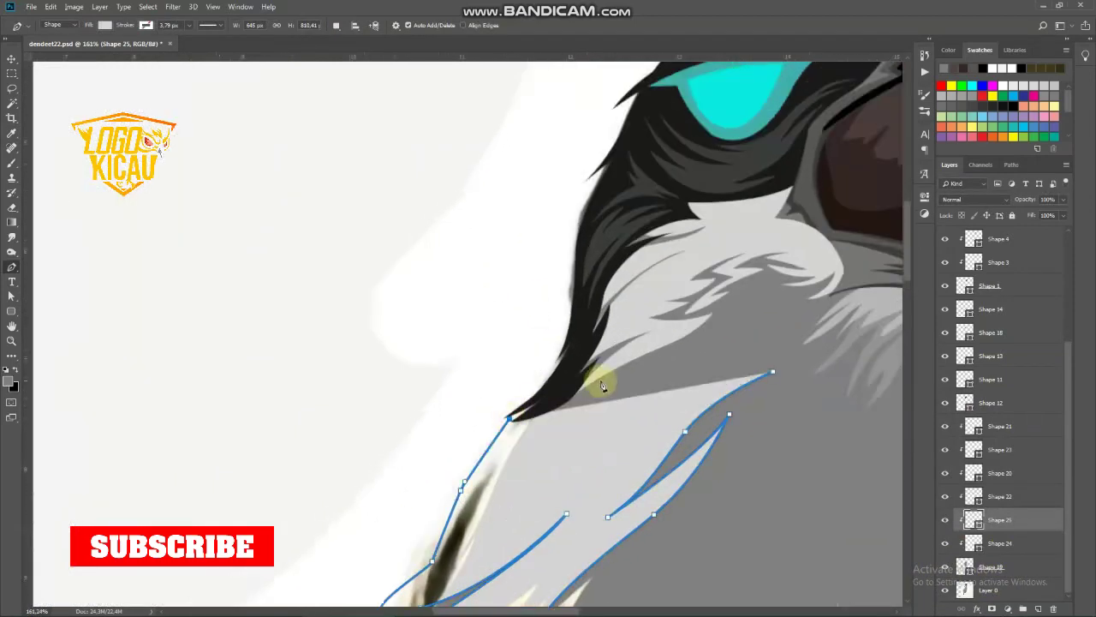
click(581, 391)
click(640, 368)
click(666, 351)
click(728, 342)
click(802, 356)
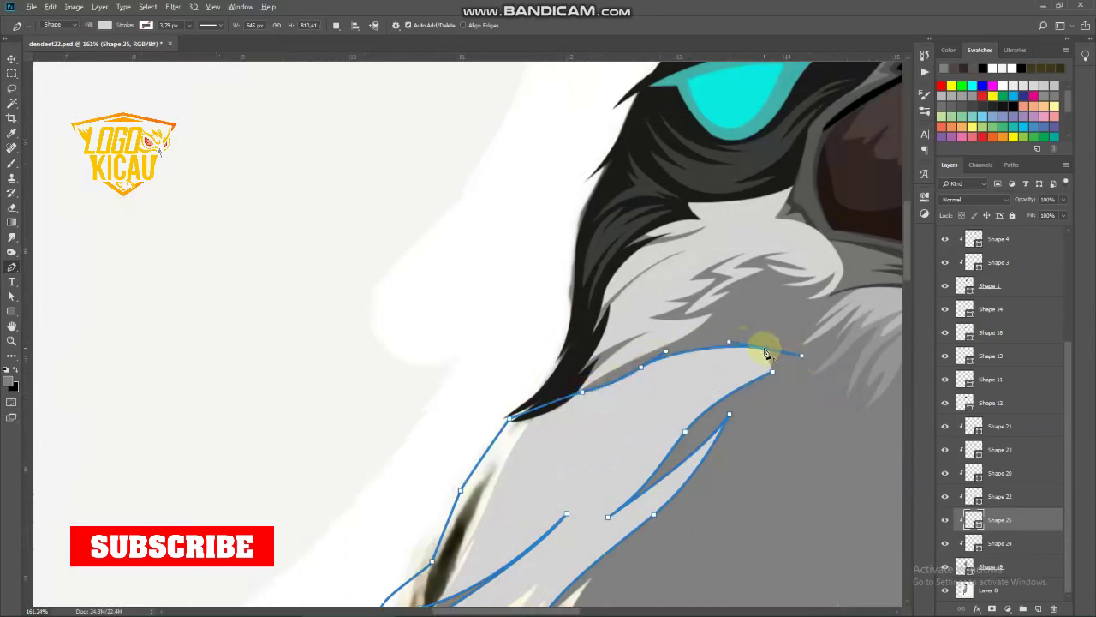
Step: Smooth the edge and top curves, commit Shape 25, and return to the Move tool
drag(520, 472, 586, 424)
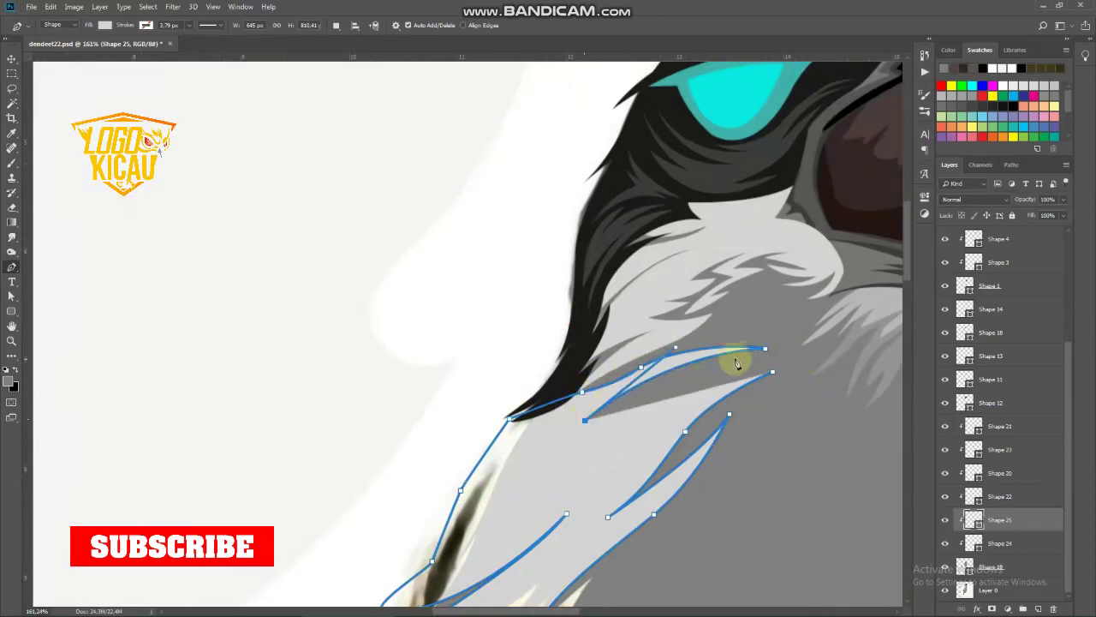
drag(736, 363, 750, 364)
drag(613, 428, 568, 463)
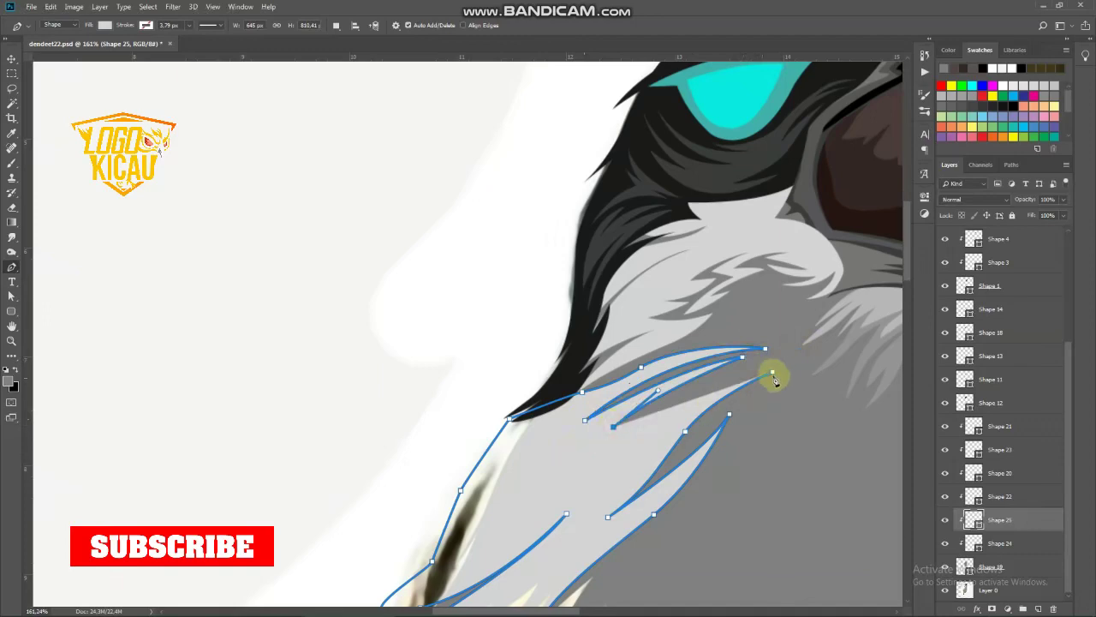
key(Return)
scroll(568, 334, down, 3)
click(12, 58)
Step: Hide the reference photo and place the strand's first anchors from shoulder to lower chest
scroll(205, 374, down, 1)
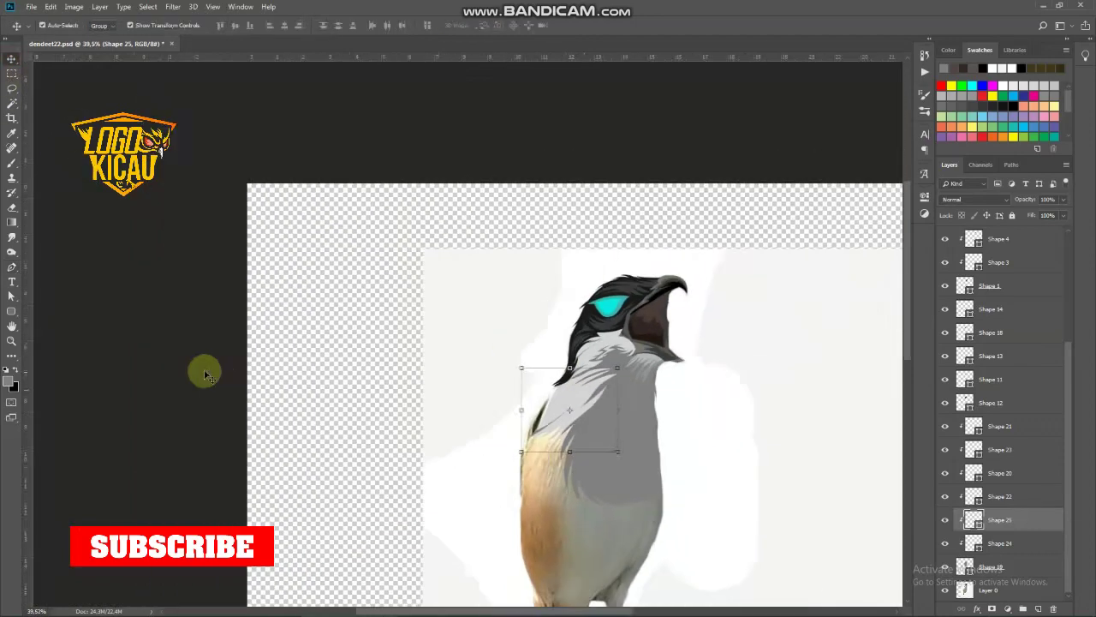
click(968, 587)
scroll(196, 350, up, 2)
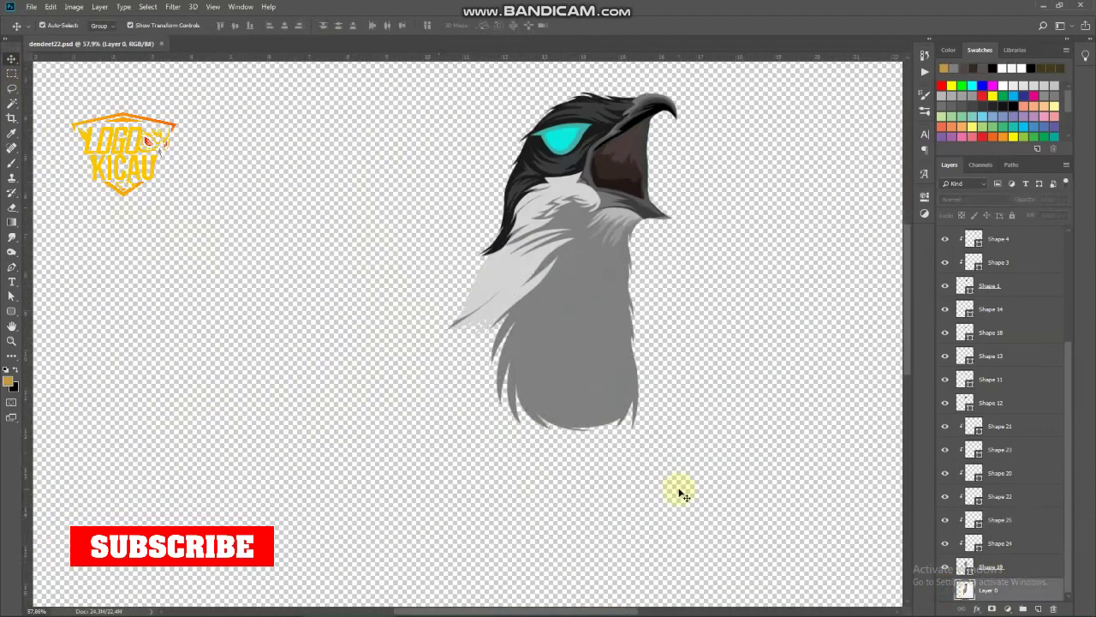
click(12, 266)
scroll(472, 282, up, 3)
scroll(472, 282, up, 2)
click(494, 131)
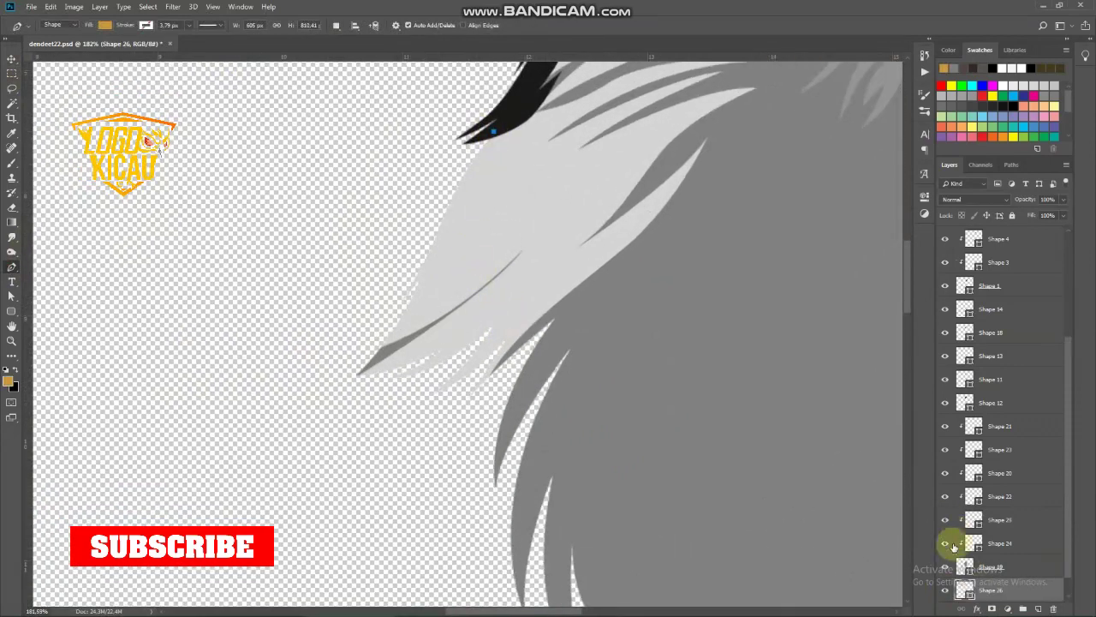
scroll(954, 548, down, 1)
click(945, 589)
click(316, 398)
Step: Bend the outline along the strand and chest edge, ending in a sharp spike
scroll(440, 255, up, 1)
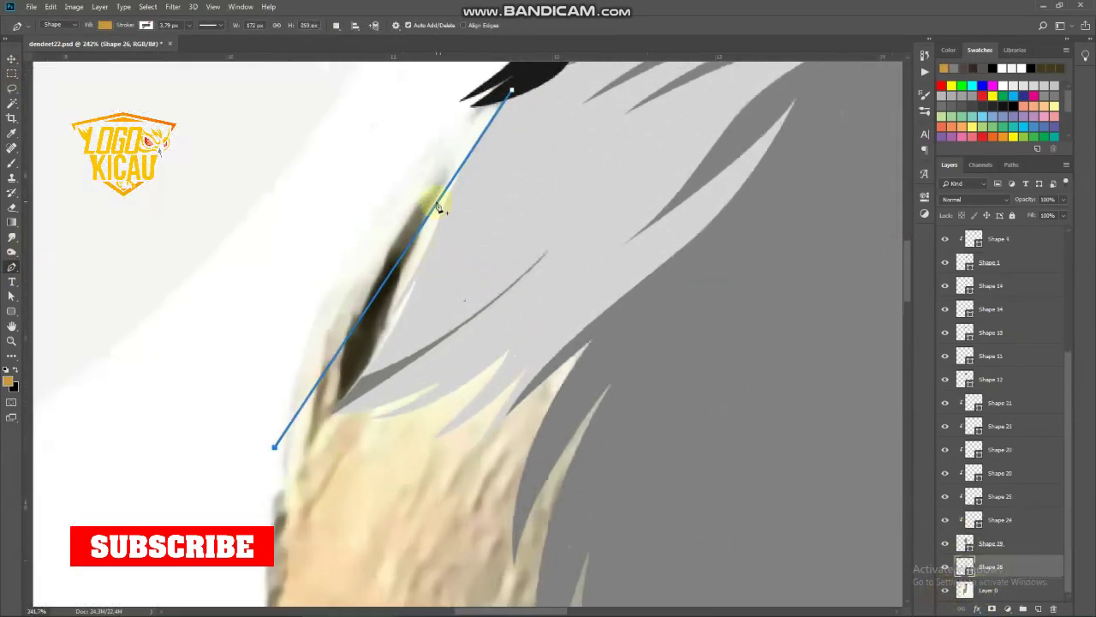
drag(436, 202, 404, 187)
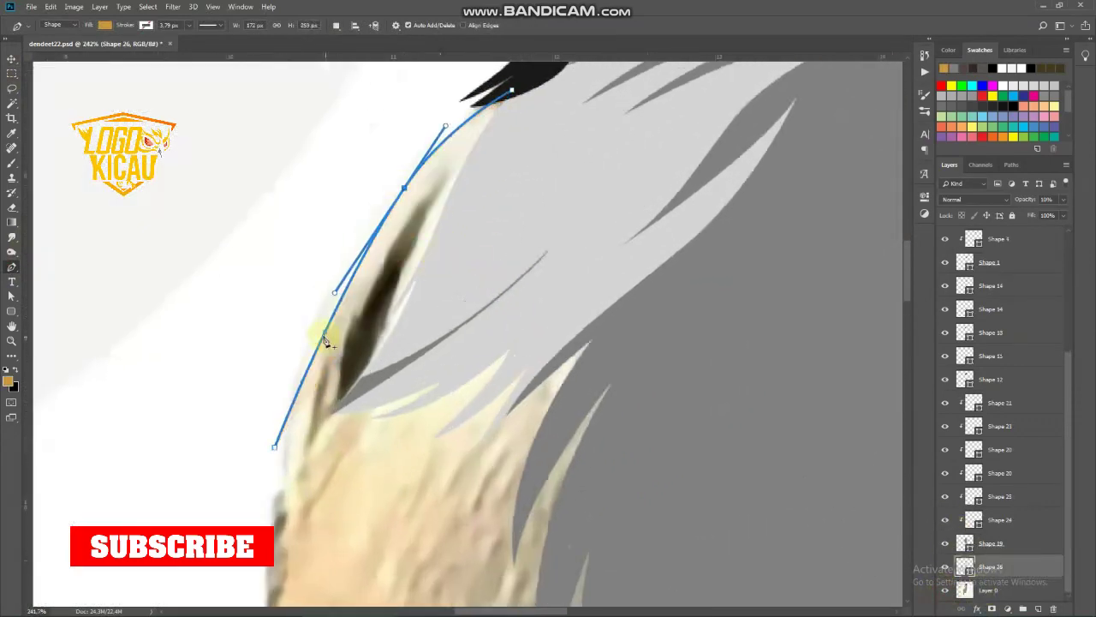
mouse_move(318, 331)
mouse_down()
mouse_move(334, 351)
mouse_move(336, 342)
mouse_up()
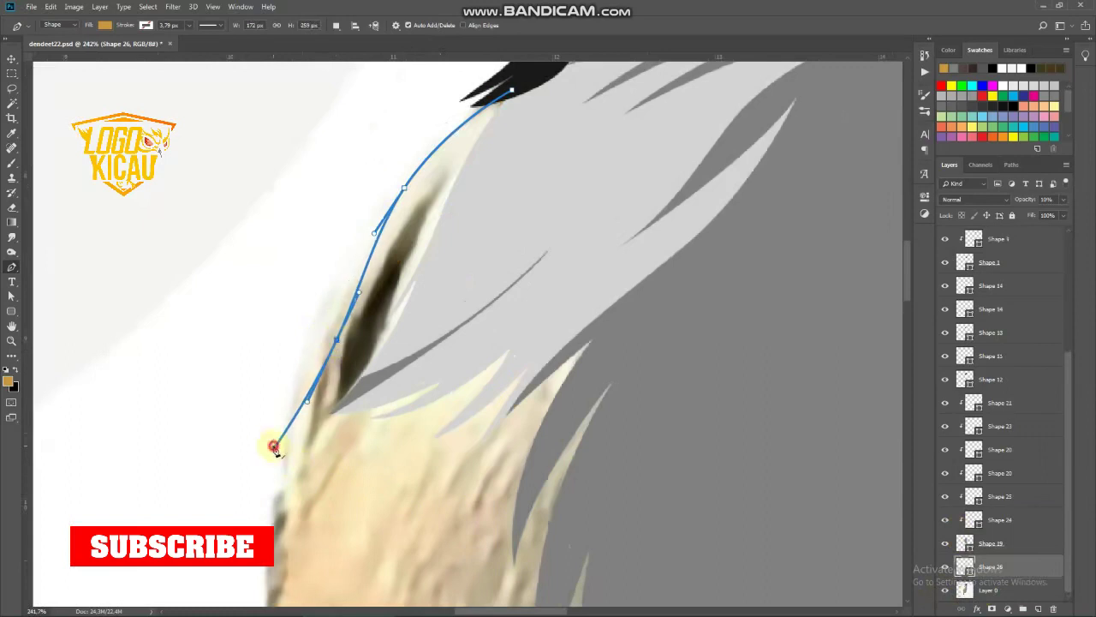
drag(333, 385, 343, 374)
scroll(334, 385, down, 3)
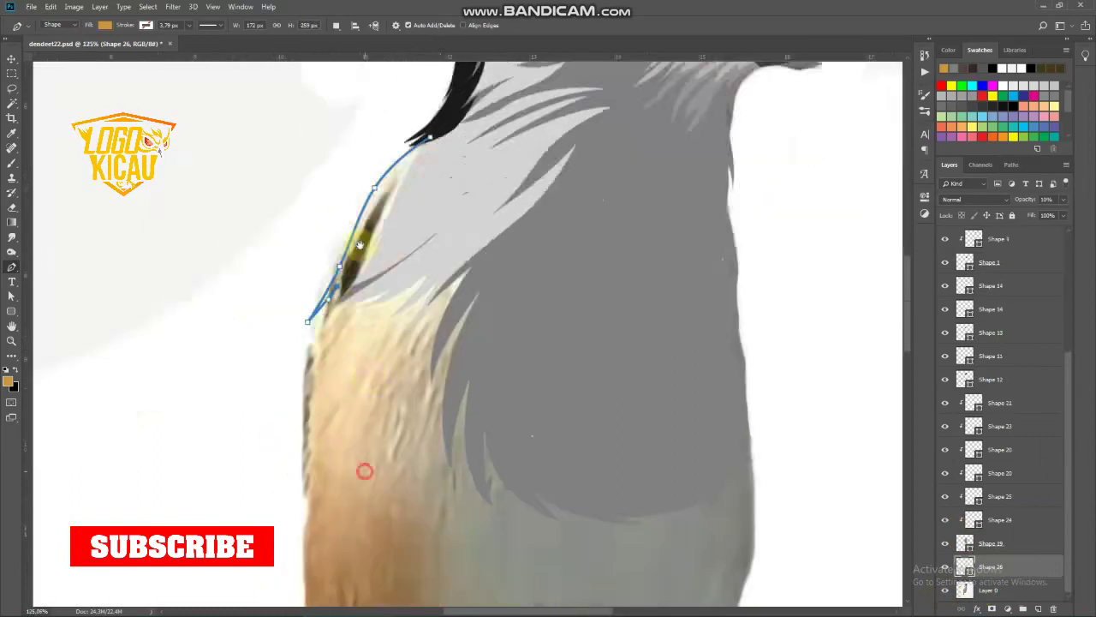
scroll(362, 470, down, 2)
drag(309, 331, 321, 421)
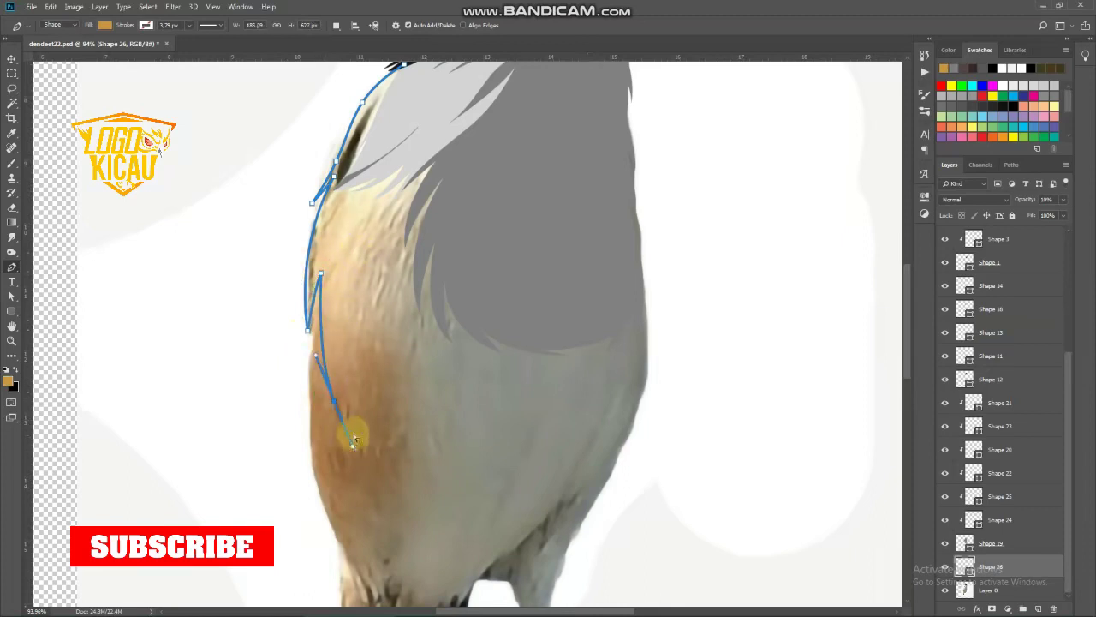
drag(360, 381, 413, 422)
drag(362, 386, 347, 354)
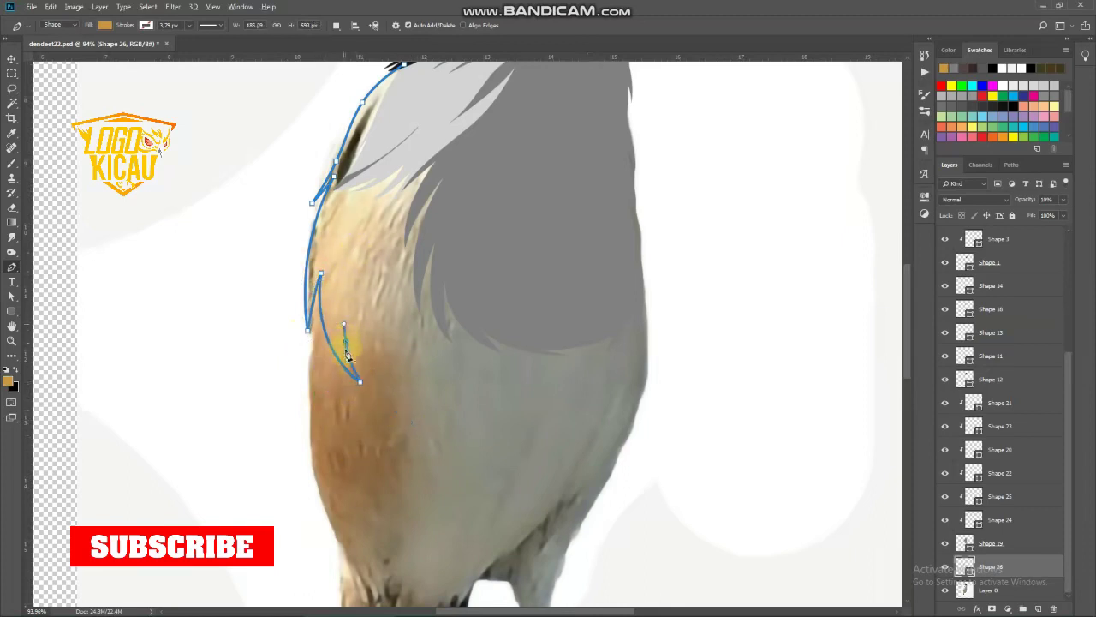
Step: Add feather-spike tips, close the outline at the shoulder, and commit Shape 26 at full opacity
drag(412, 399, 458, 409)
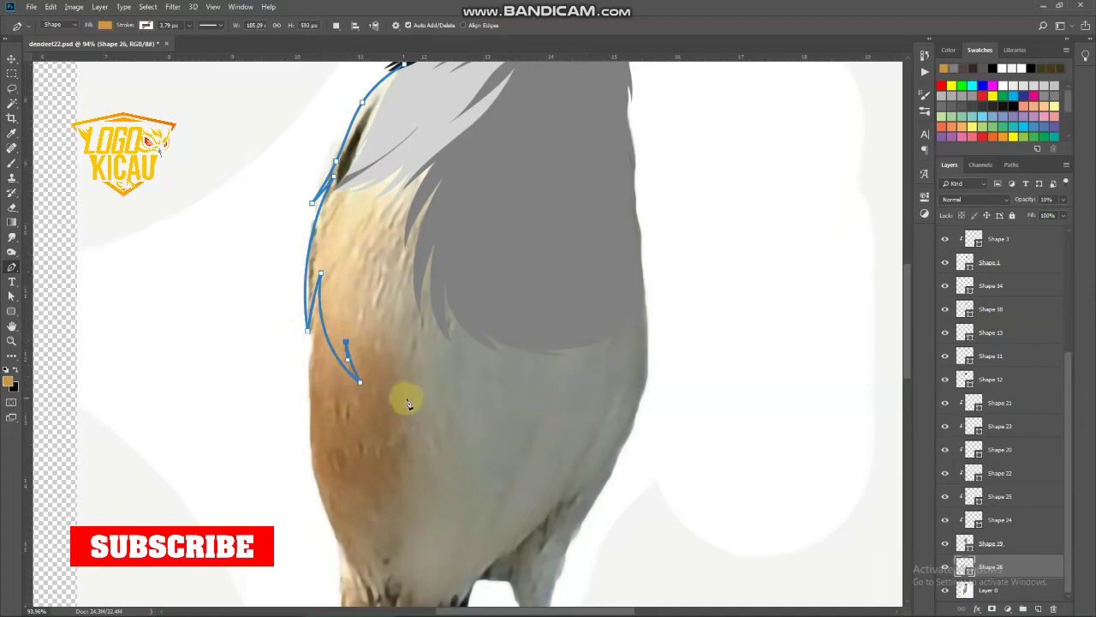
drag(409, 305, 415, 273)
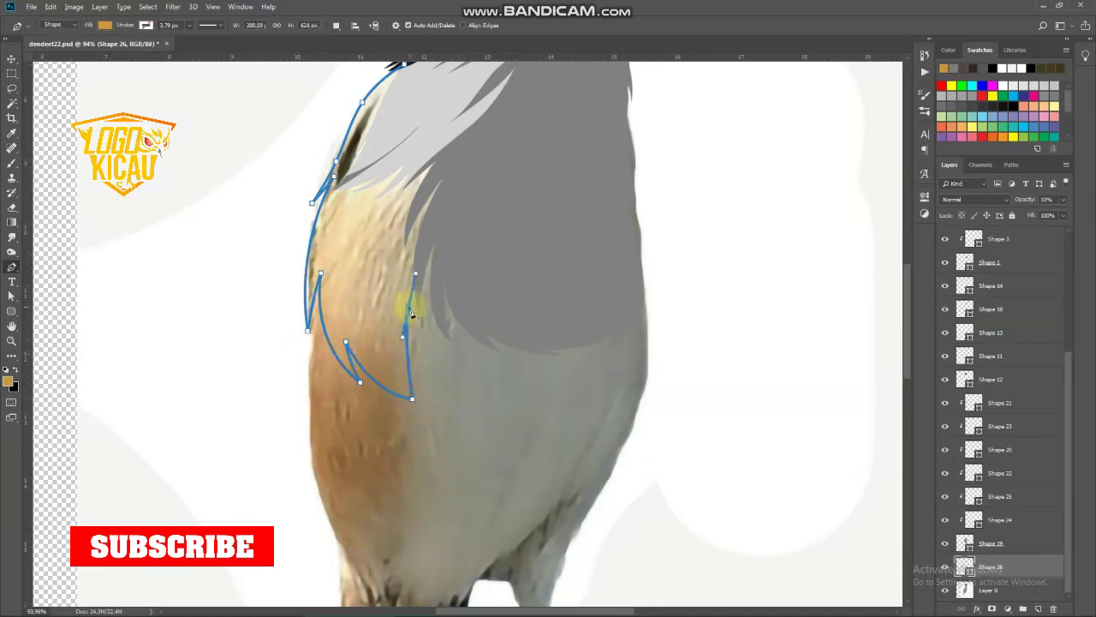
drag(395, 347, 397, 387)
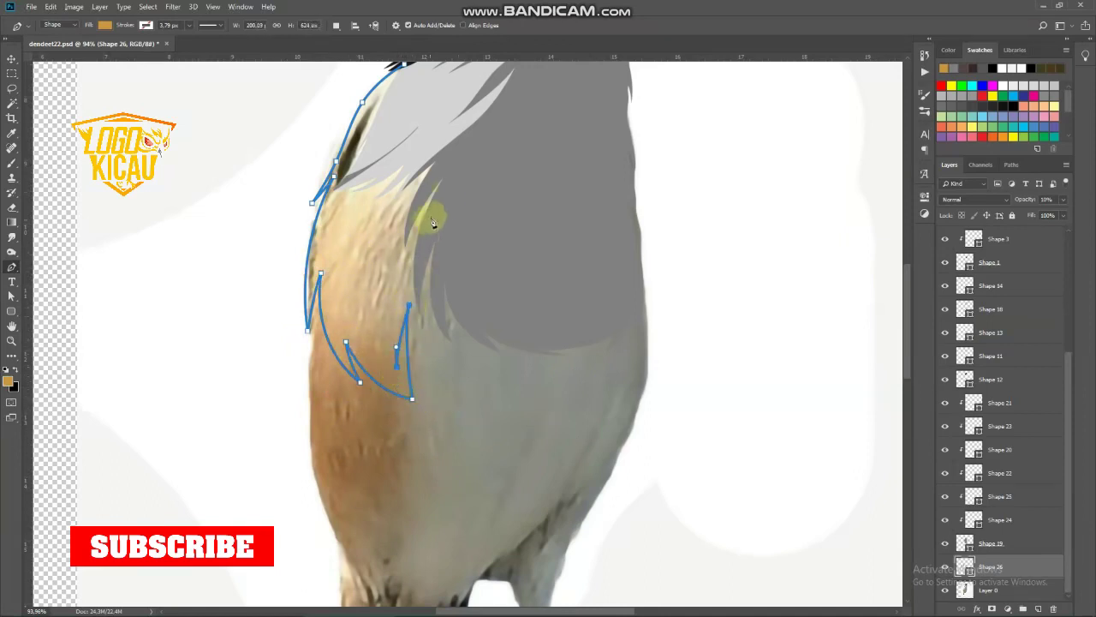
drag(430, 216, 477, 153)
click(404, 66)
key(Return)
key(0)
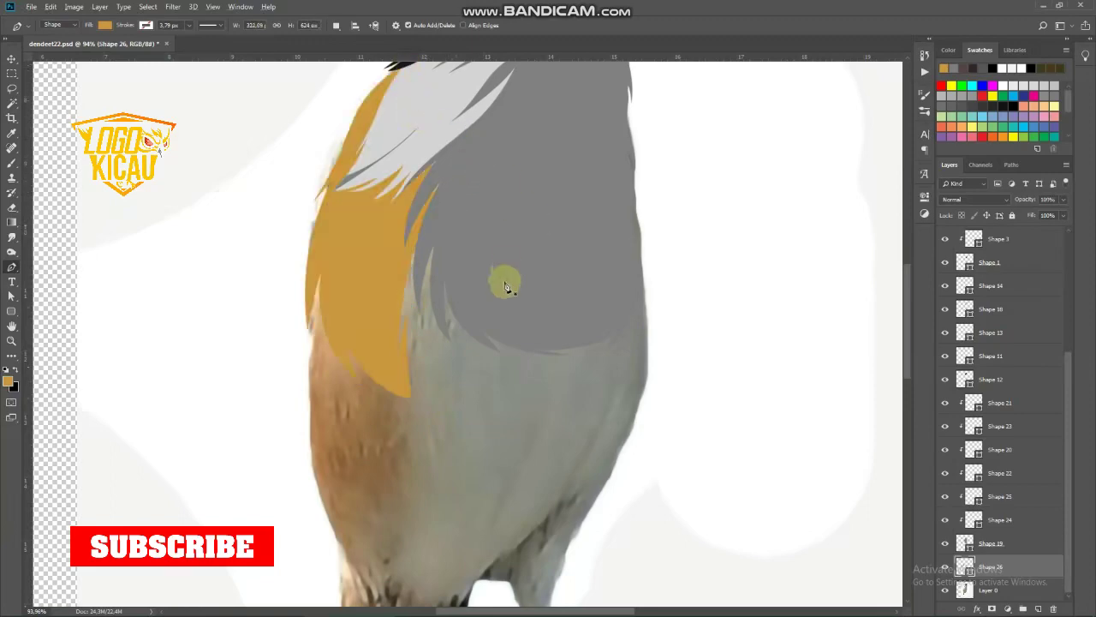
Step: Fill Shape 26 with a saturated orange sampled from the bird's chest
scroll(480, 343, down, 3)
scroll(435, 402, up, 2)
double_click(961, 566)
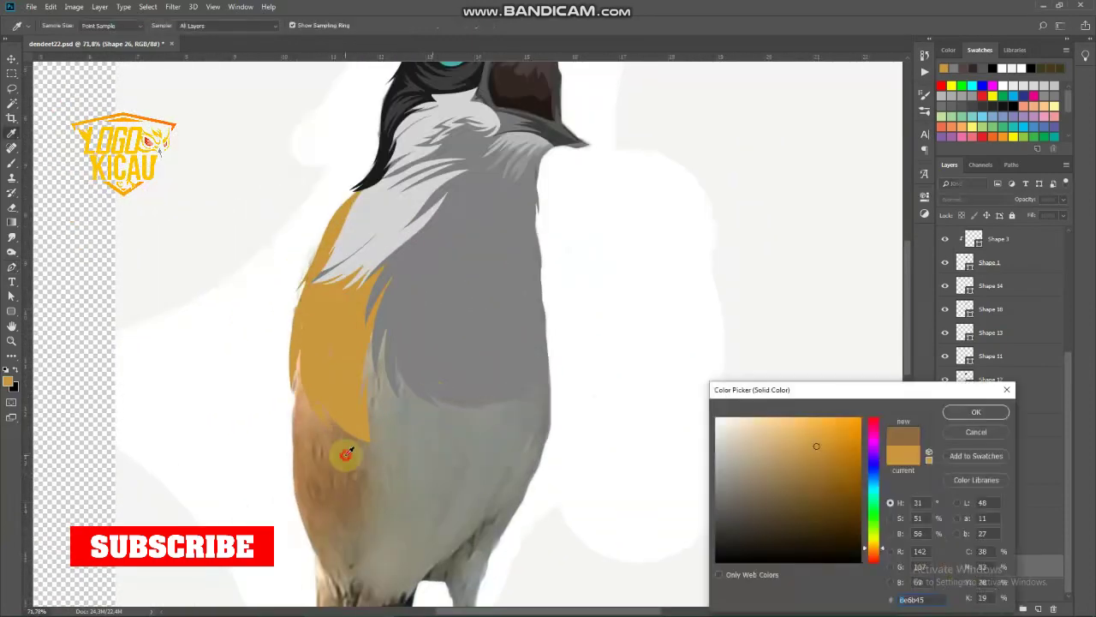
click(346, 455)
click(312, 418)
click(855, 464)
Step: Hide the reference photo and add a new empty layer above the topmost shape
click(975, 412)
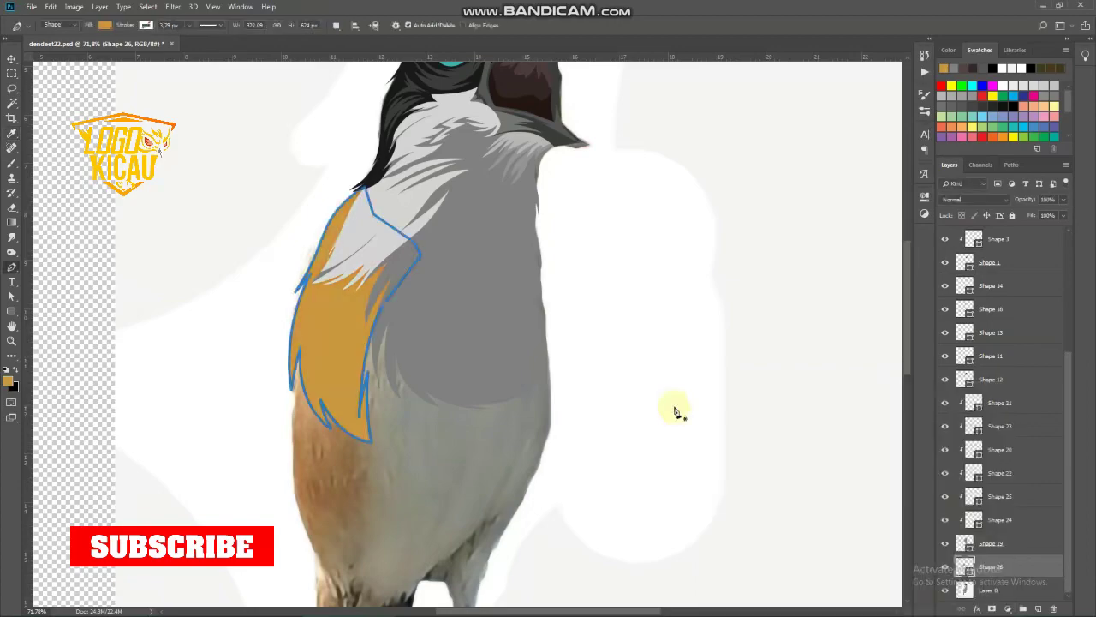
key(p)
scroll(875, 521, down, 2)
click(945, 590)
scroll(514, 411, up, 3)
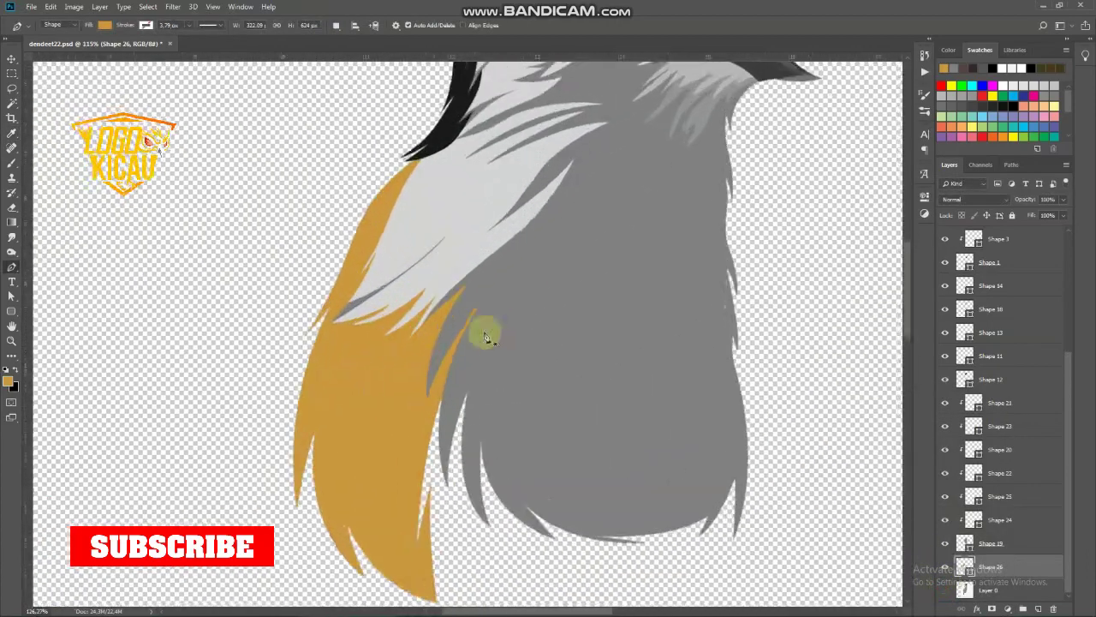
scroll(404, 396, down, 1)
scroll(404, 398, up, 2)
scroll(1011, 386, up, 5)
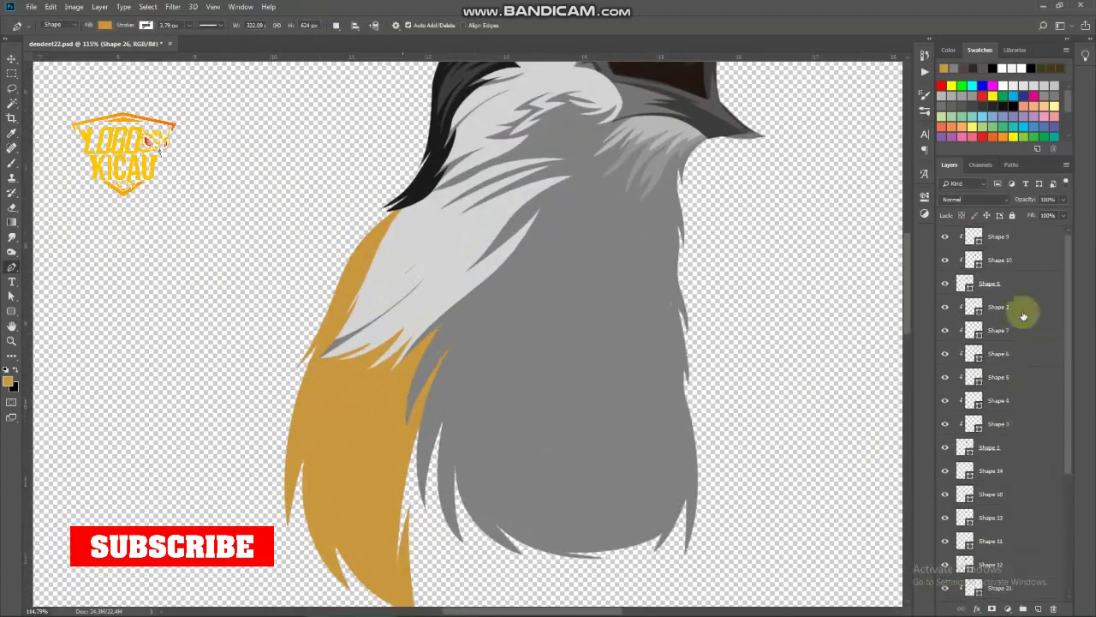
click(1014, 238)
click(1038, 608)
Step: Draw a thin streak Shape 27 at the shoulder along the gold strand, filled black
scroll(407, 244, up, 2)
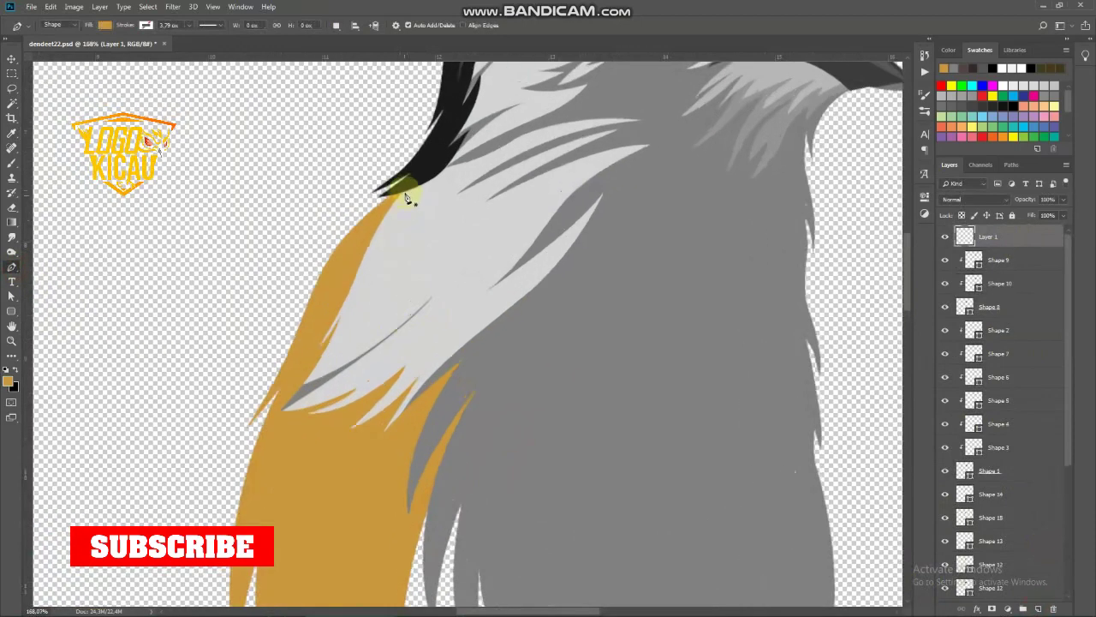
click(394, 202)
drag(300, 370, 270, 466)
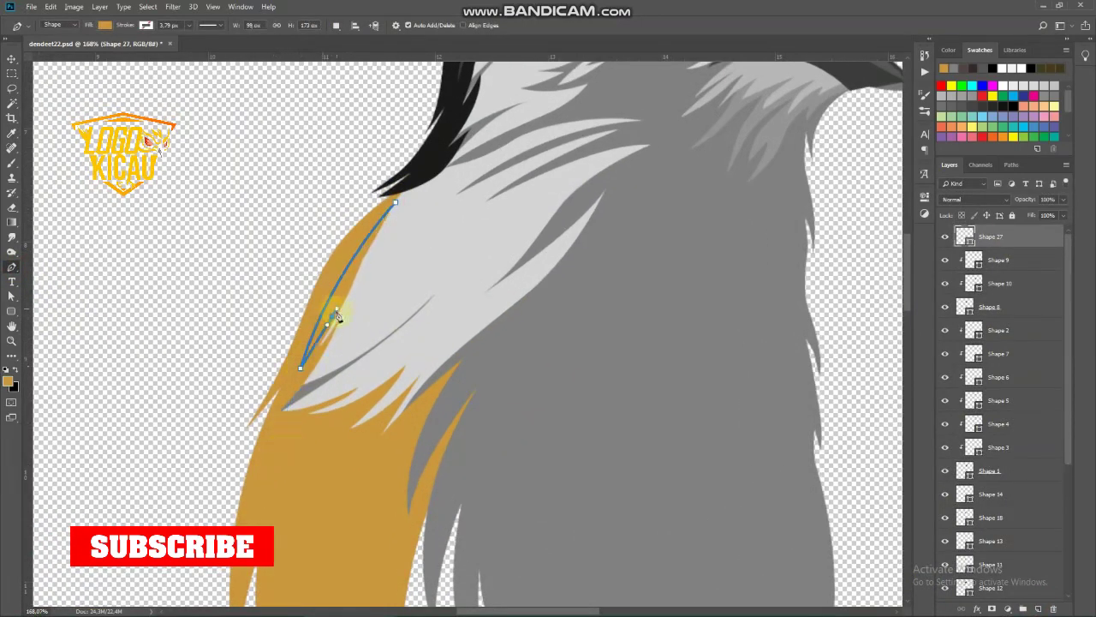
click(399, 202)
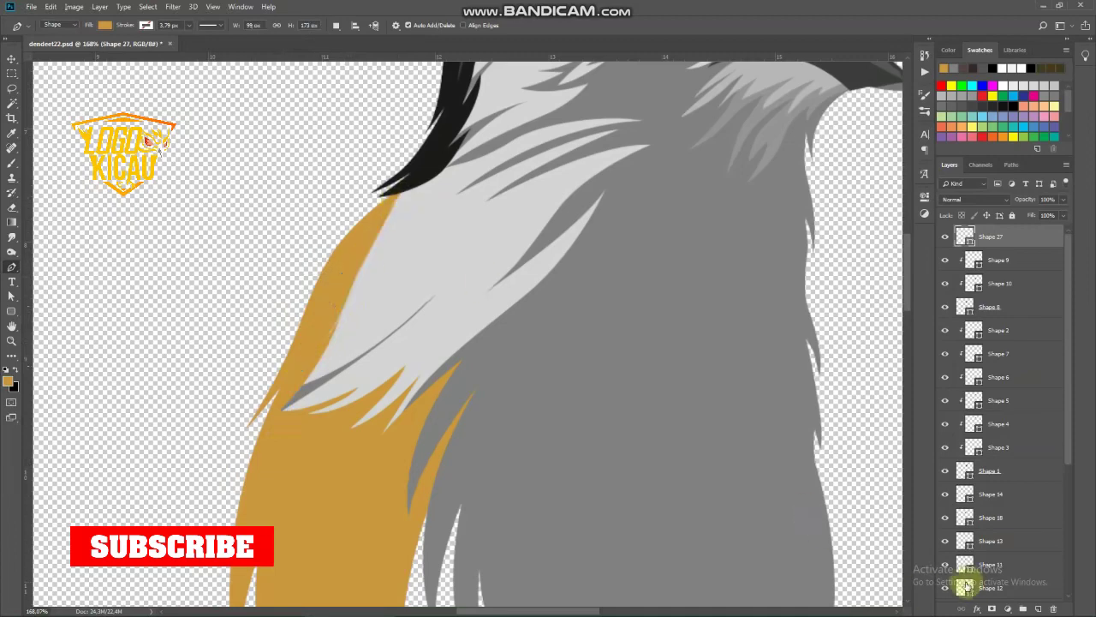
double_click(966, 236)
key(Return)
Step: Deselect the streak and fit the whole canvas in view
click(12, 58)
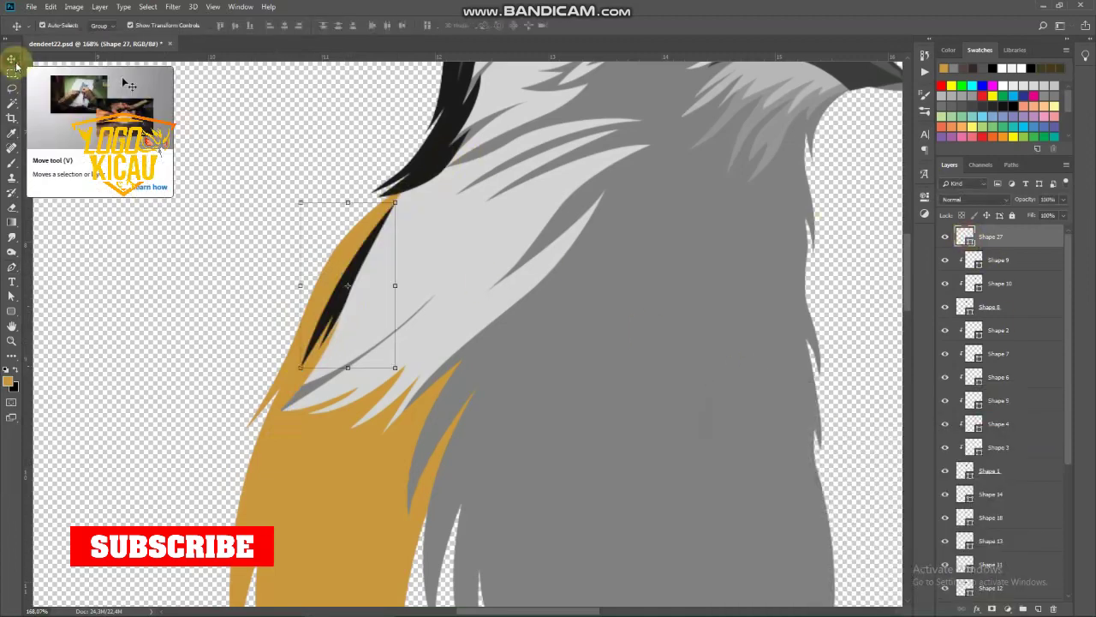
click(192, 299)
key(ctrl+0)
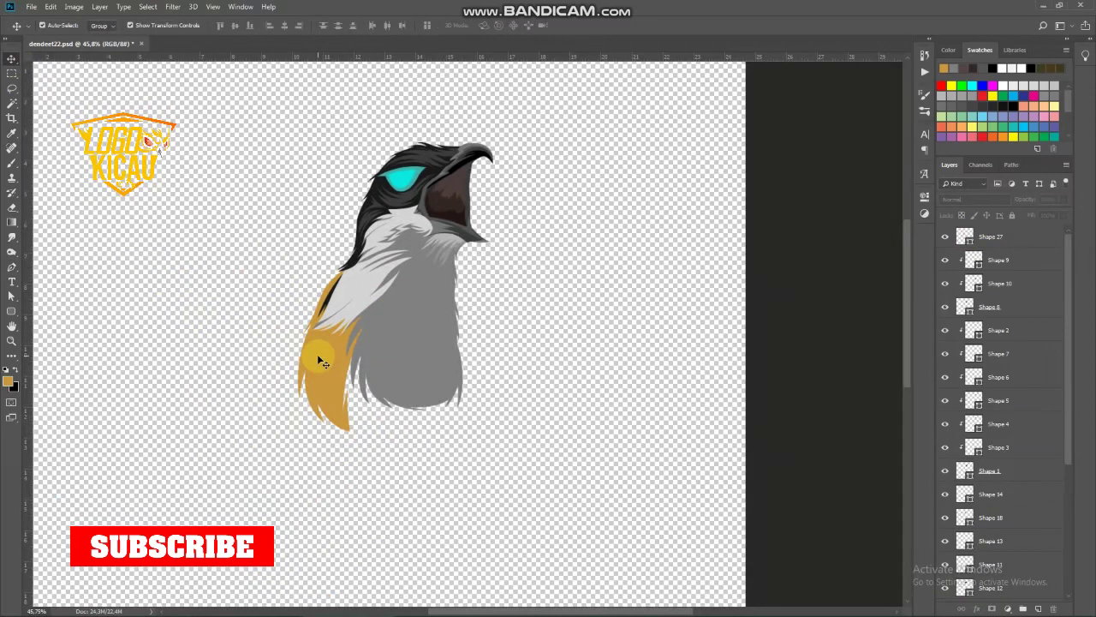
scroll(317, 361, up, 3)
Step: Set the foreground to a lighter gold and clip a new layer to the chest shape
click(7, 379)
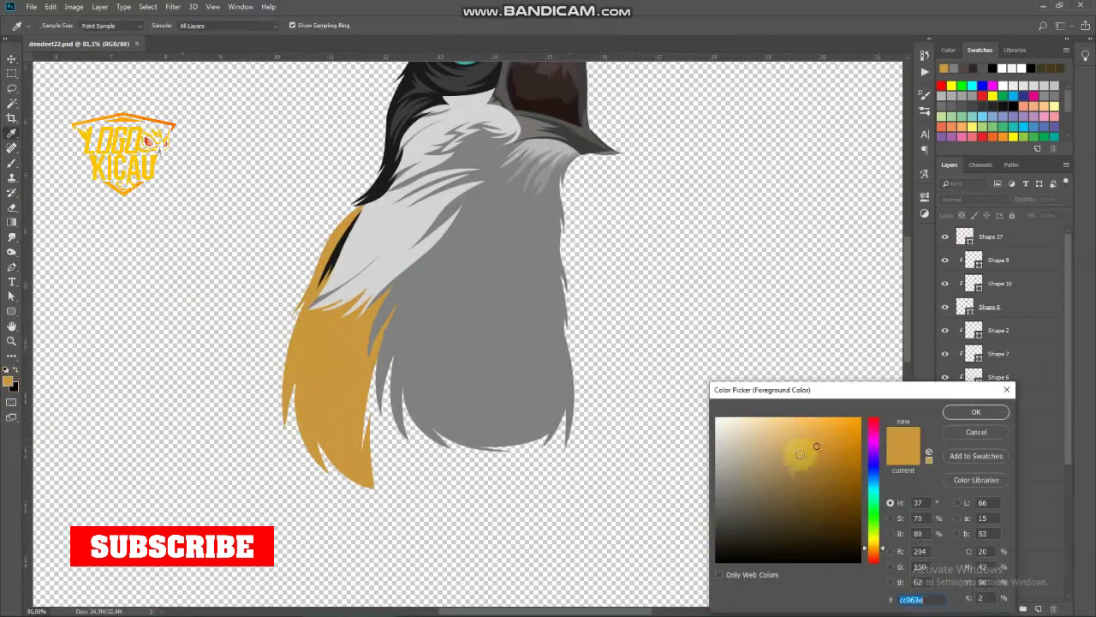
drag(801, 459, 790, 431)
click(947, 415)
click(342, 374)
alt+click(1023, 554)
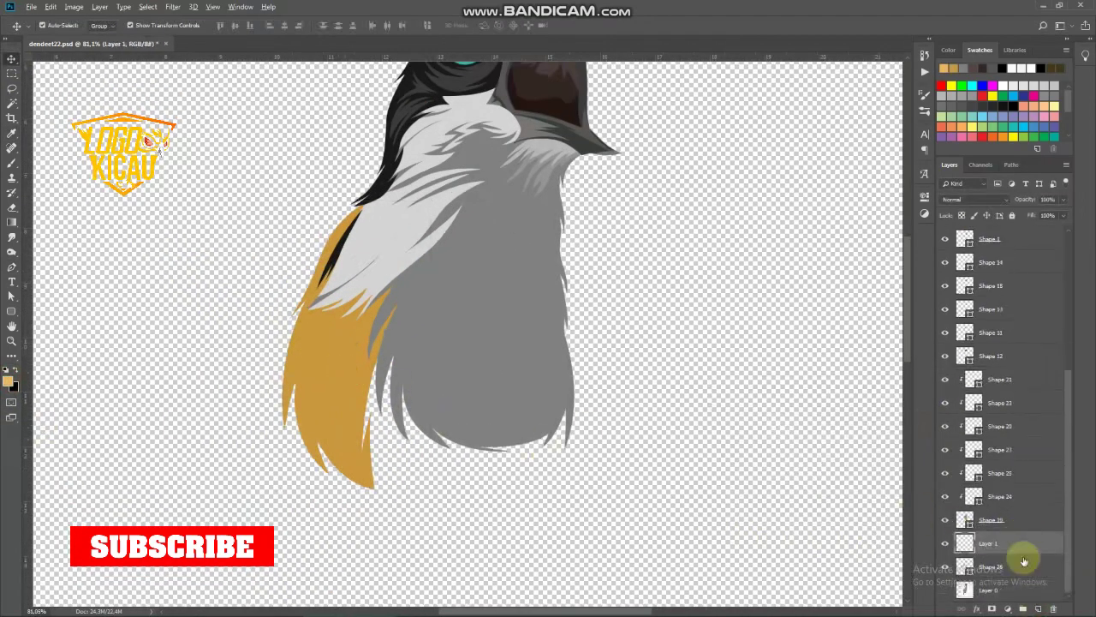
Step: Pen-draw the zigzag highlight Shape 28 over the upper gold strand up to the shoulder
click(11, 267)
scroll(350, 397, up, 3)
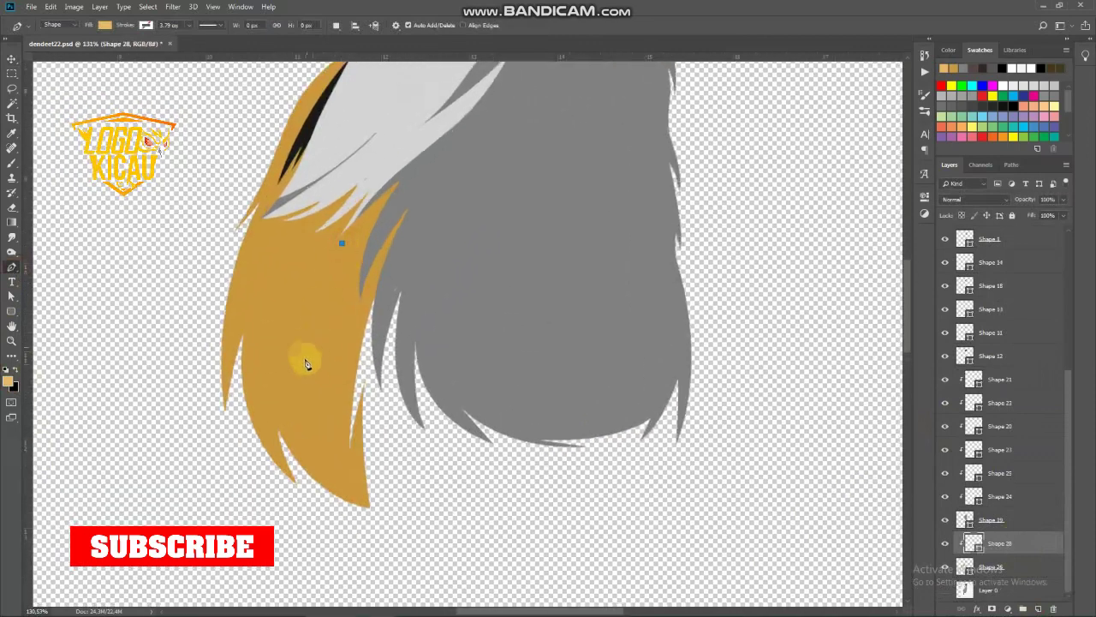
drag(313, 364, 313, 293)
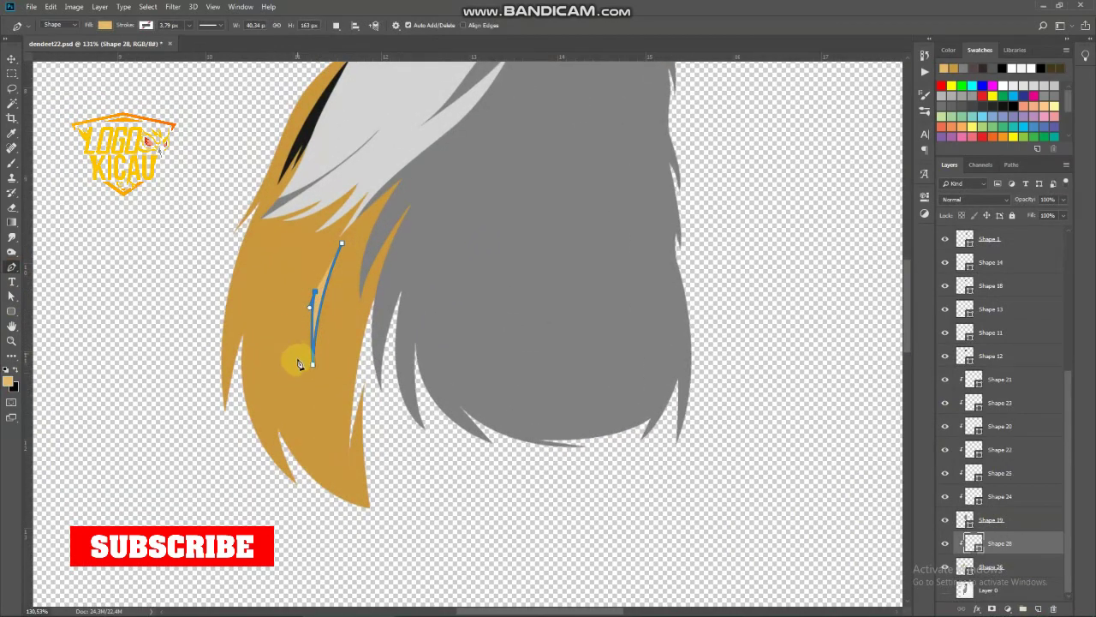
mouse_move(298, 393)
mouse_down()
mouse_move(292, 288)
mouse_move(263, 319)
mouse_move(293, 266)
mouse_up()
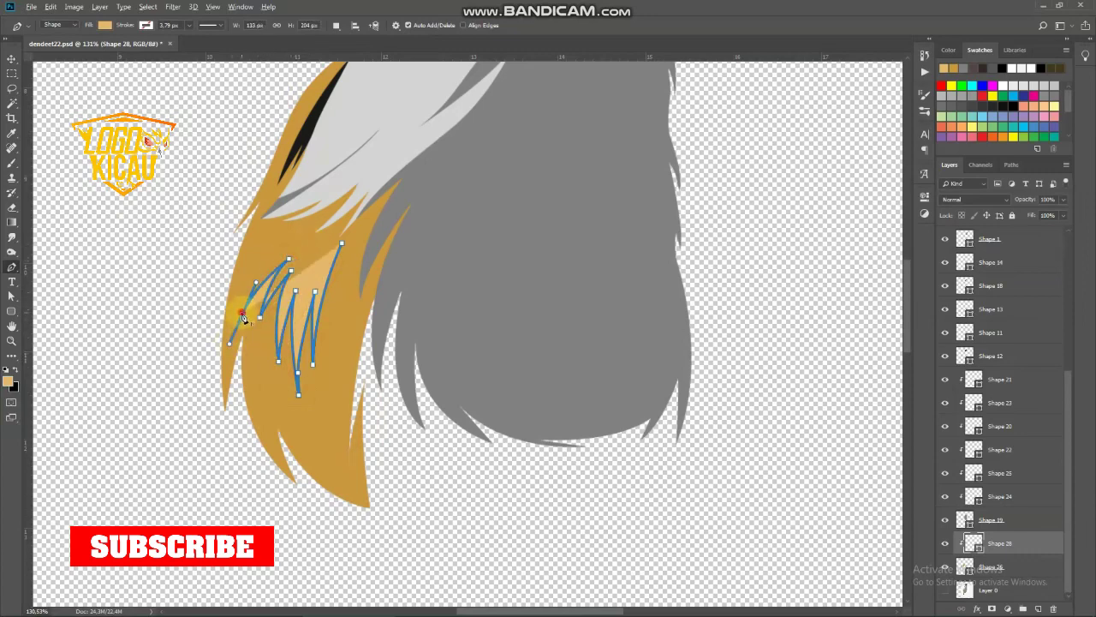
drag(243, 313, 324, 213)
click(280, 243)
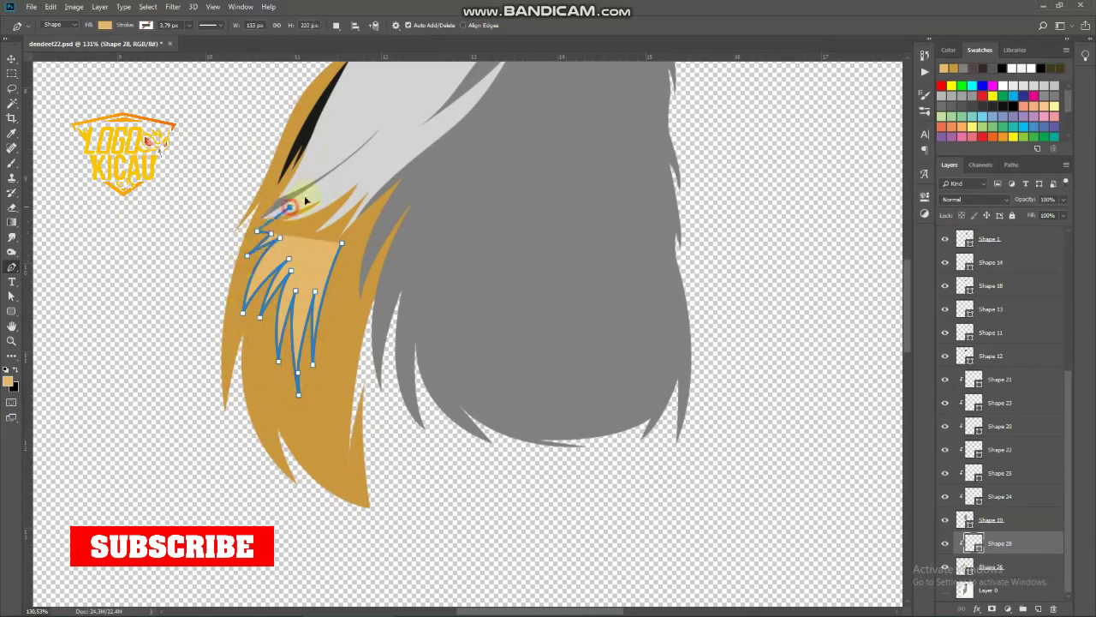
click(385, 168)
drag(425, 154, 426, 189)
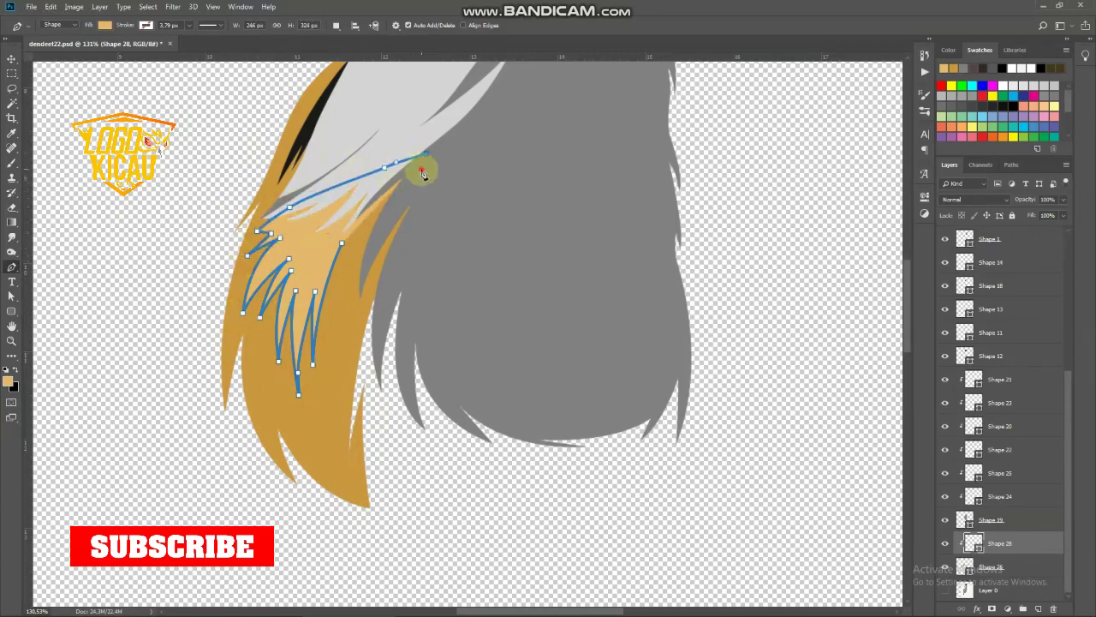
drag(335, 326, 336, 278)
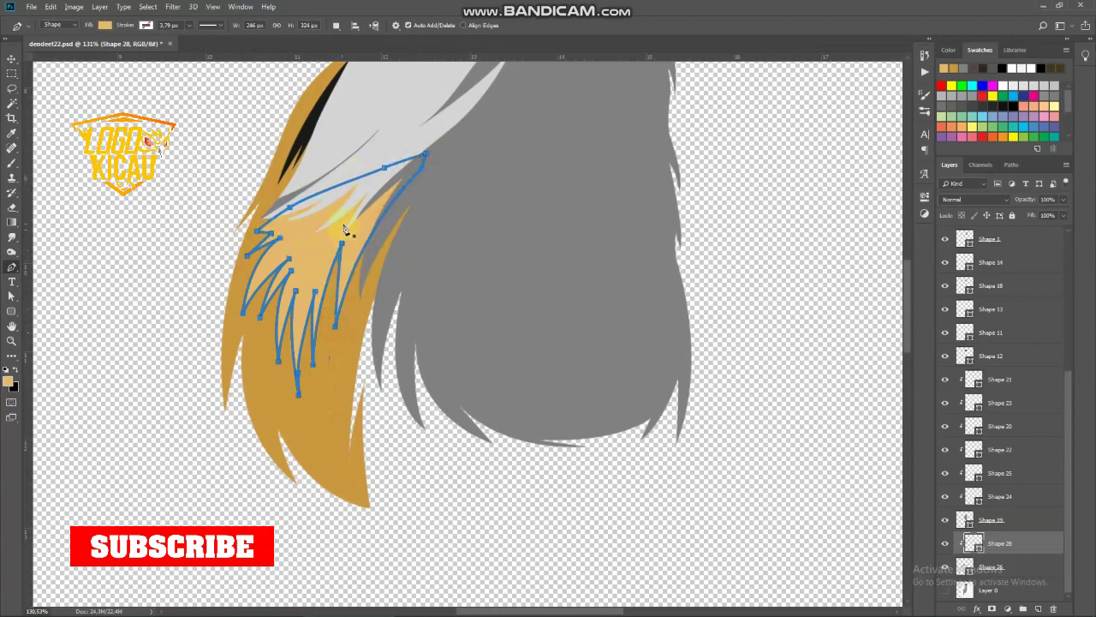
key(Return)
Step: Select the grey body shape on the canvas with the Move tool
scroll(406, 365, down, 6)
scroll(406, 365, up, 3)
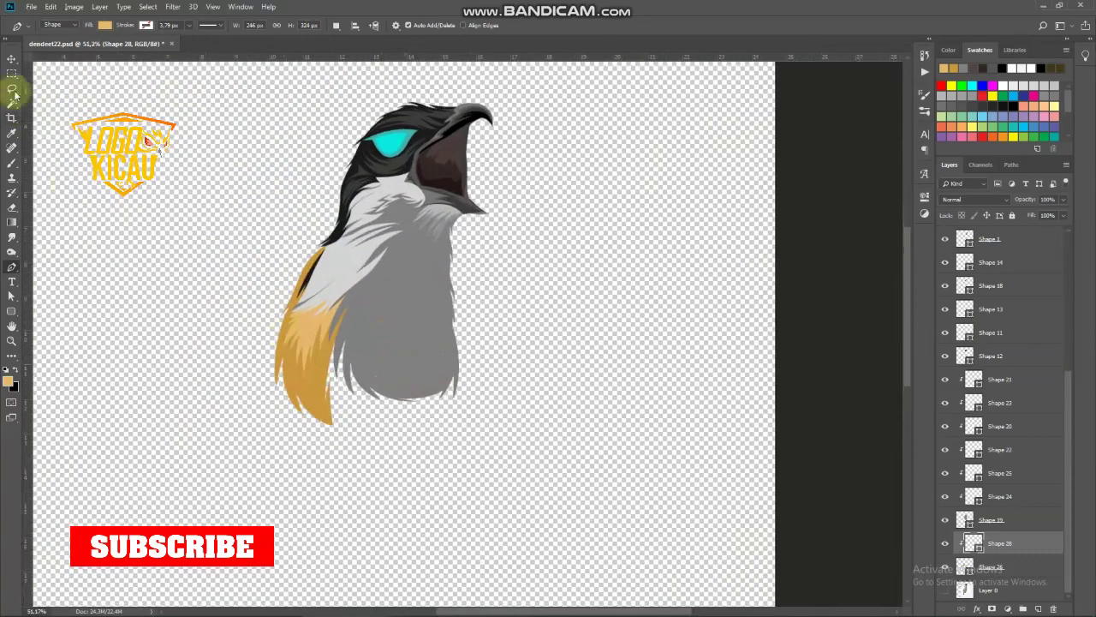
click(12, 58)
click(413, 370)
Step: Add a new layer and begin the darker brown Shape 29 spike on the lower chest
key(ctrl+shift+alt+n)
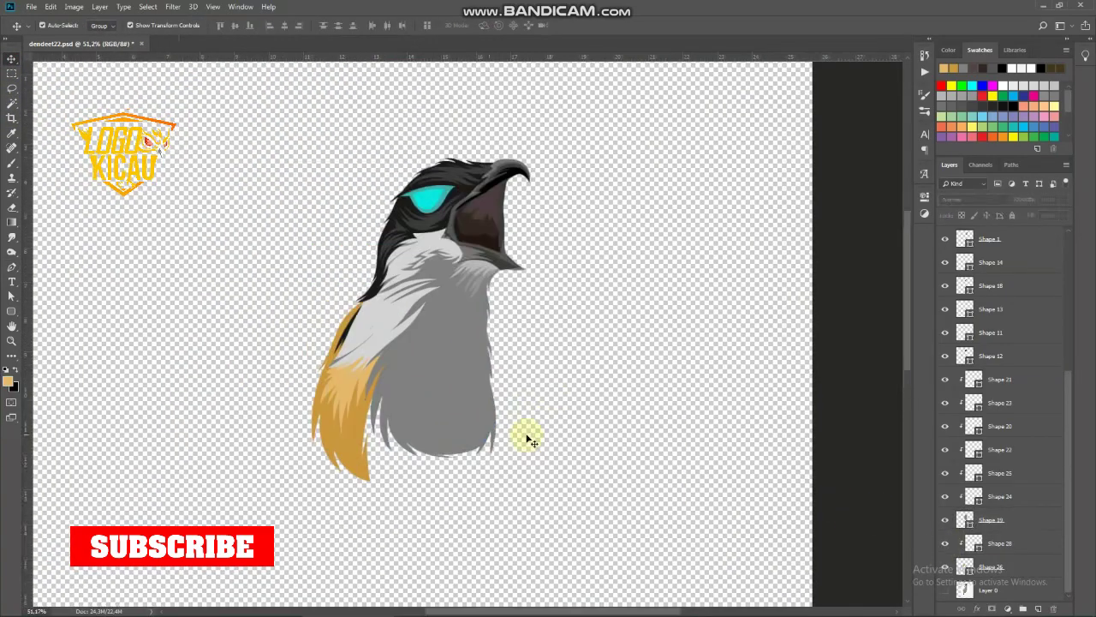
key(p)
scroll(397, 444, up, 5)
scroll(397, 445, up, 2)
click(334, 323)
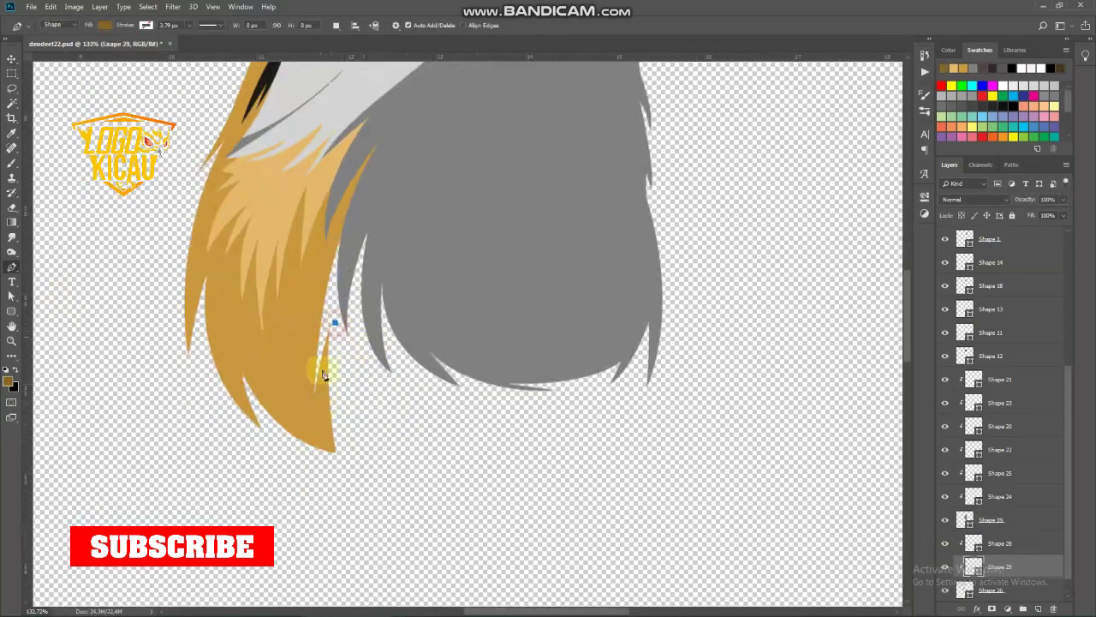
click(317, 434)
click(295, 407)
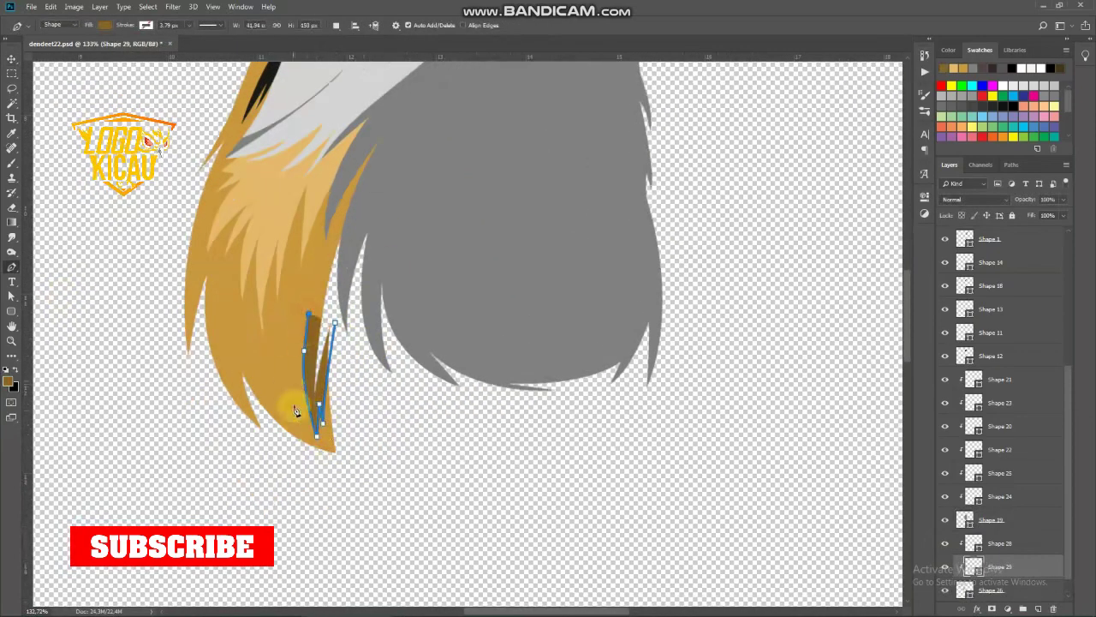
click(291, 367)
click(282, 396)
Step: Extend Shape 29 into a zigzag hair strand up the chest and close it
click(305, 351)
click(308, 313)
click(276, 349)
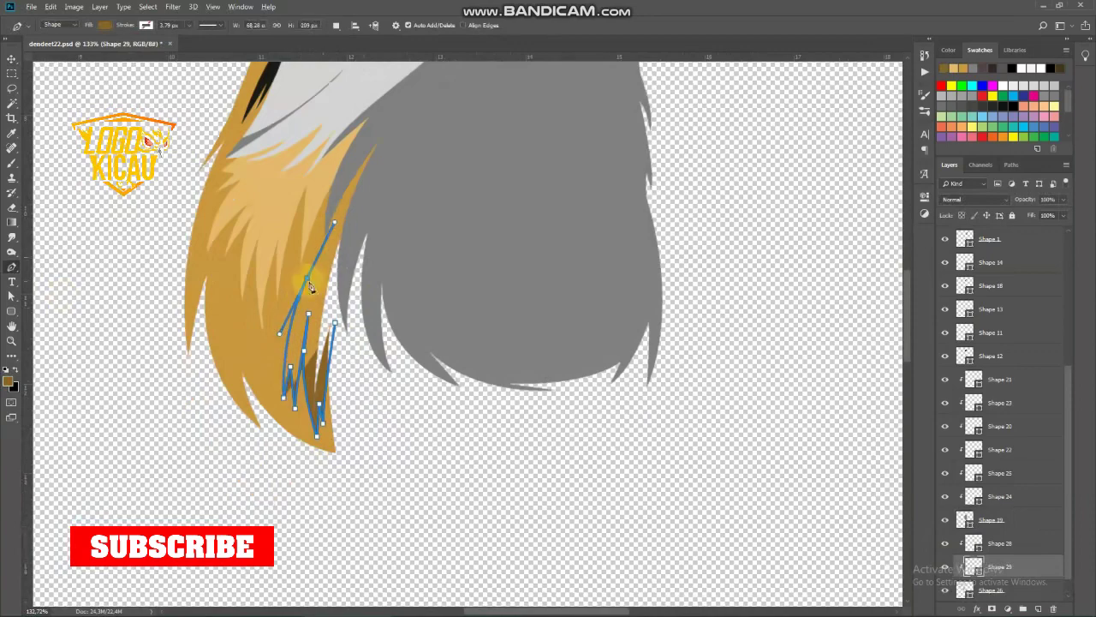
click(307, 279)
click(309, 214)
click(401, 98)
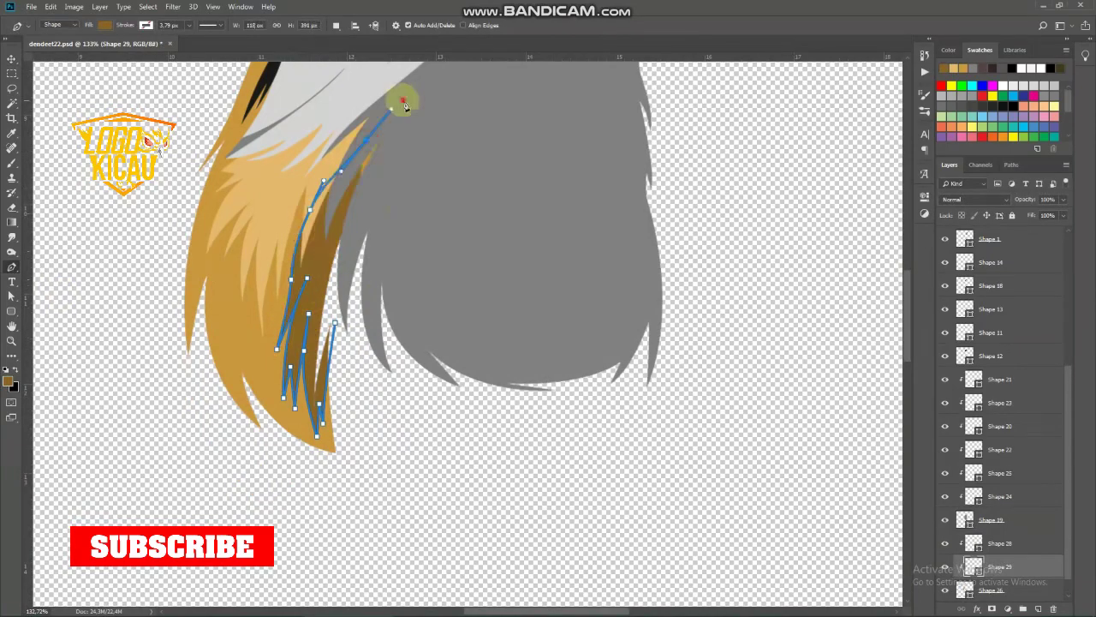
click(381, 248)
click(334, 323)
click(249, 235)
Step: Trace a second darker hair strand, Shape 30, with a curved lower tip
scroll(176, 250, down, 5)
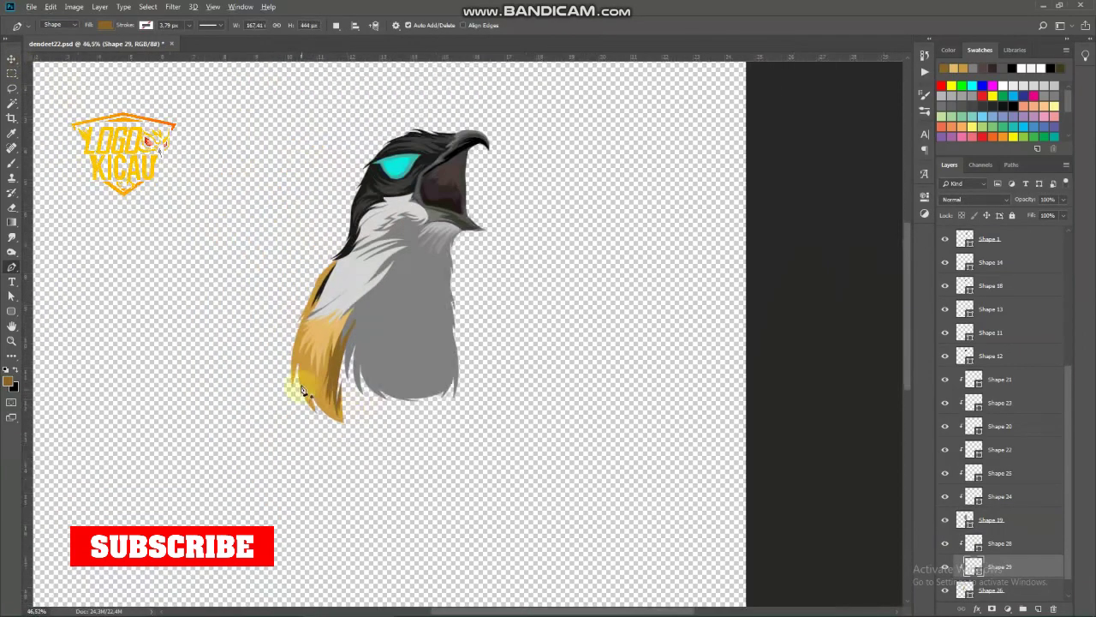
scroll(266, 317, up, 6)
click(278, 299)
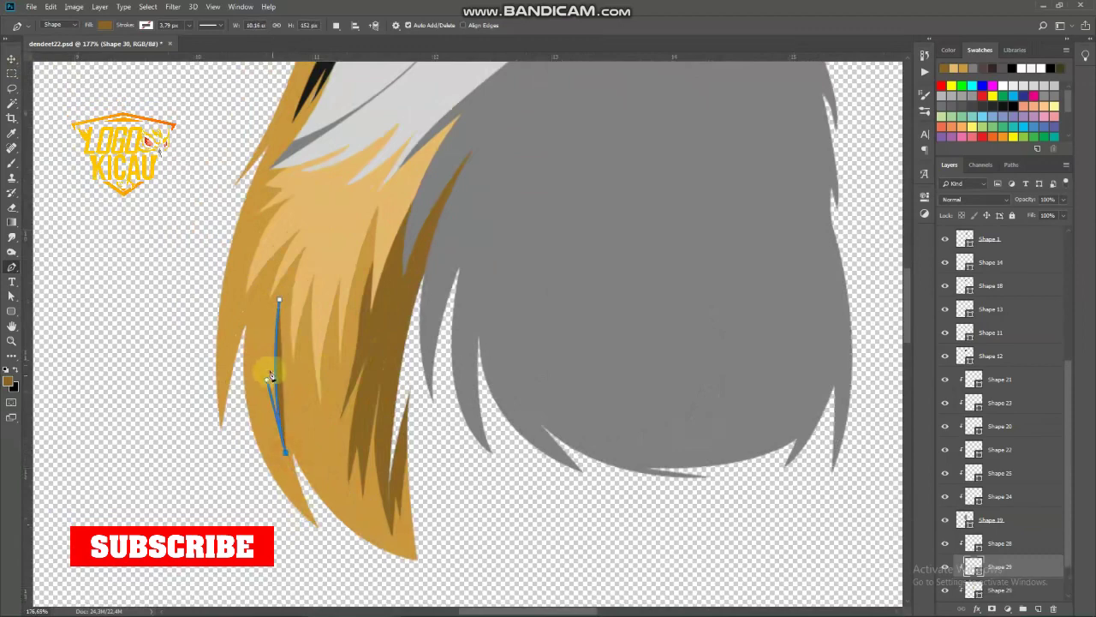
drag(294, 476, 277, 448)
click(280, 303)
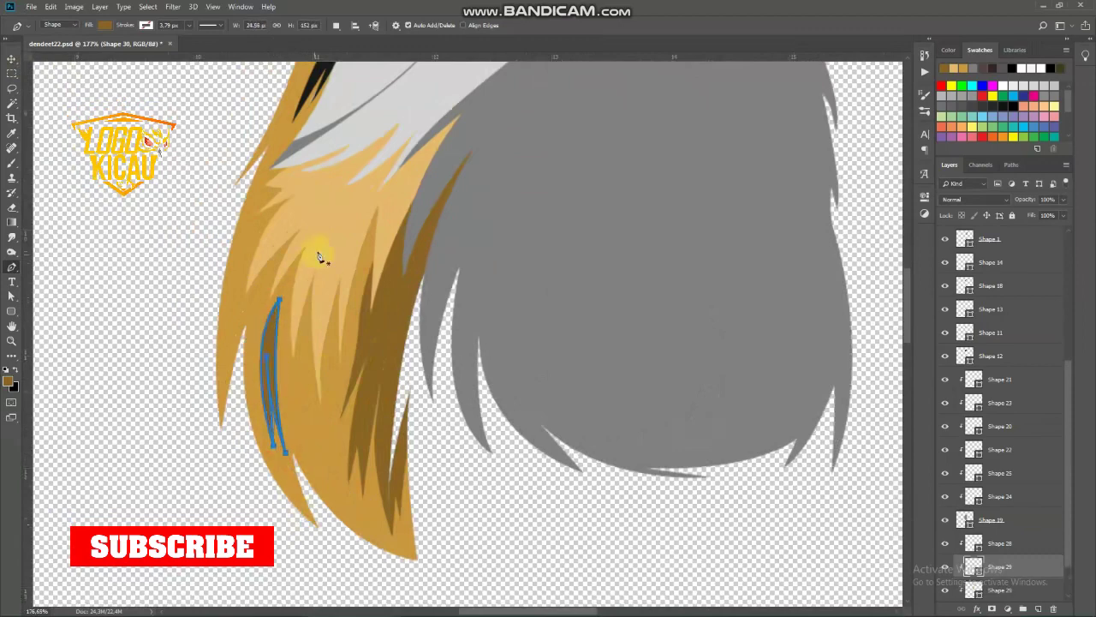
scroll(316, 245, down, 3)
scroll(315, 244, down, 3)
click(12, 59)
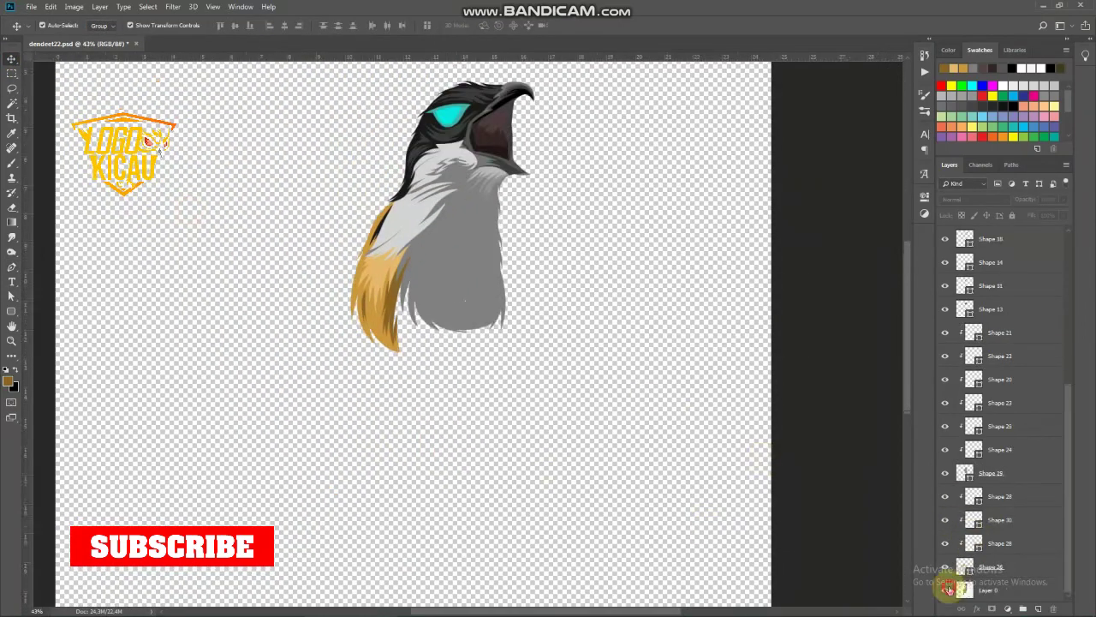
Step: Toggle the reference bird photo and add a new empty layer for the chest shading
click(945, 567)
click(945, 567)
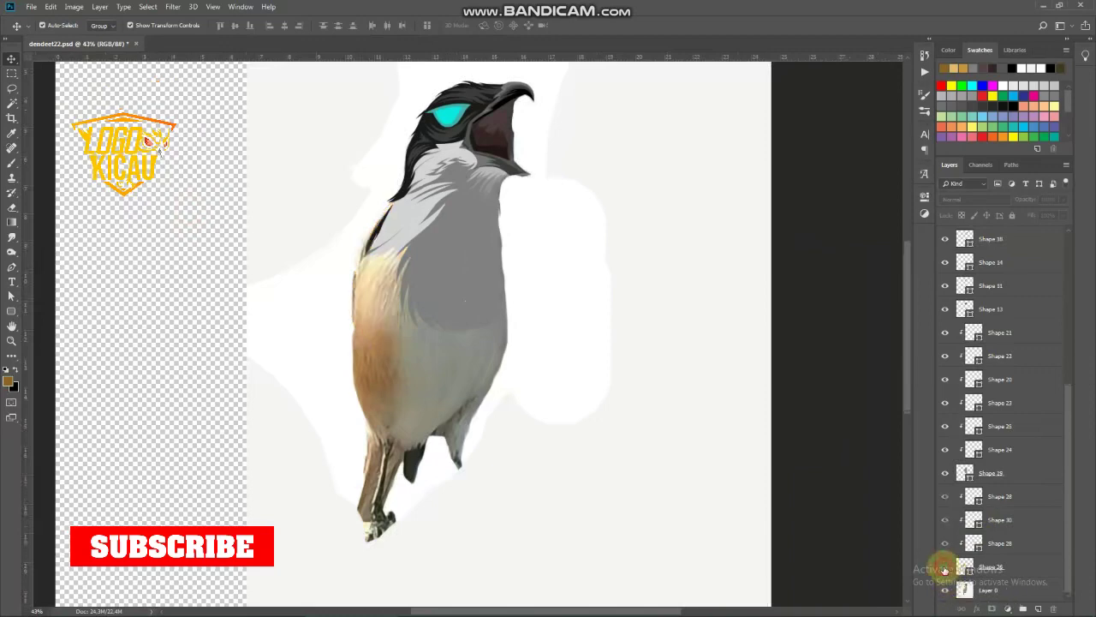
scroll(465, 318, up, 2)
click(993, 473)
click(1039, 609)
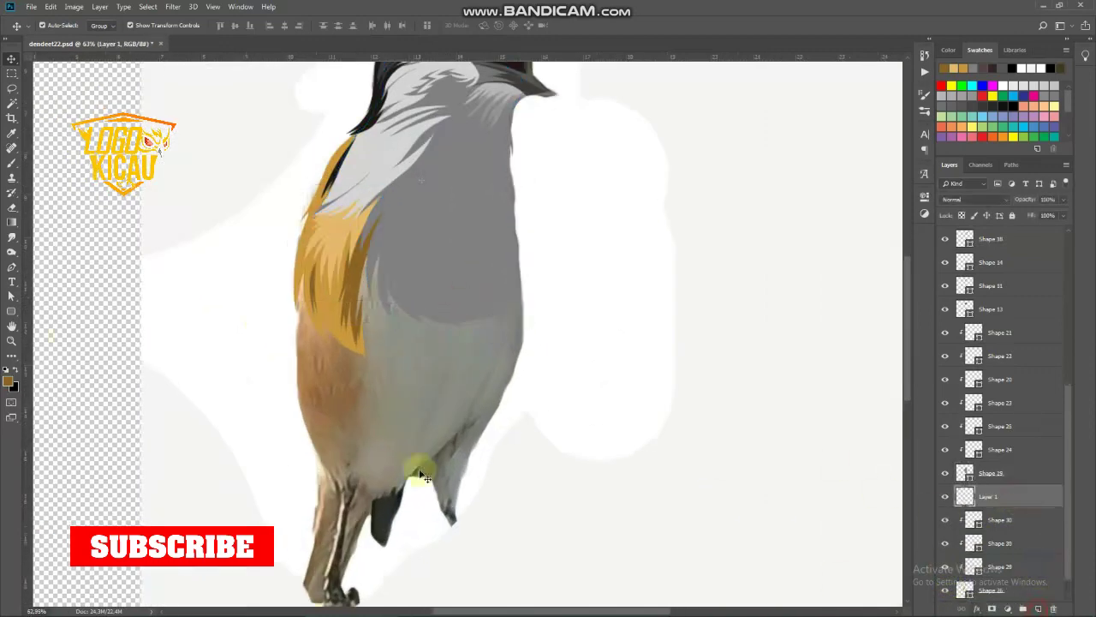
key(p)
click(945, 589)
scroll(526, 299, up, 3)
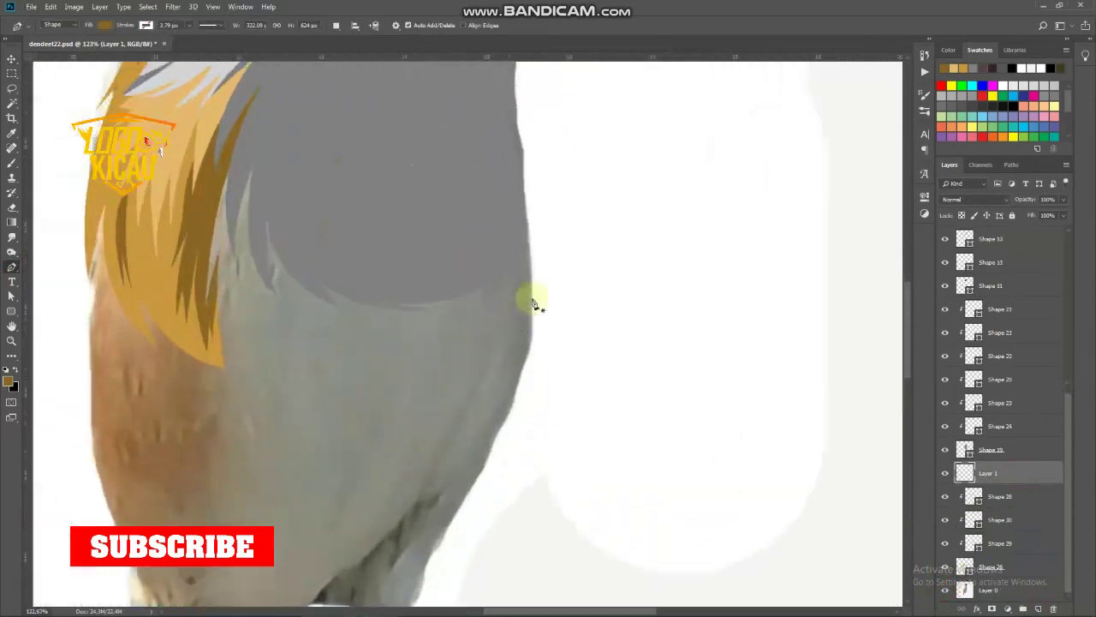
click(944, 589)
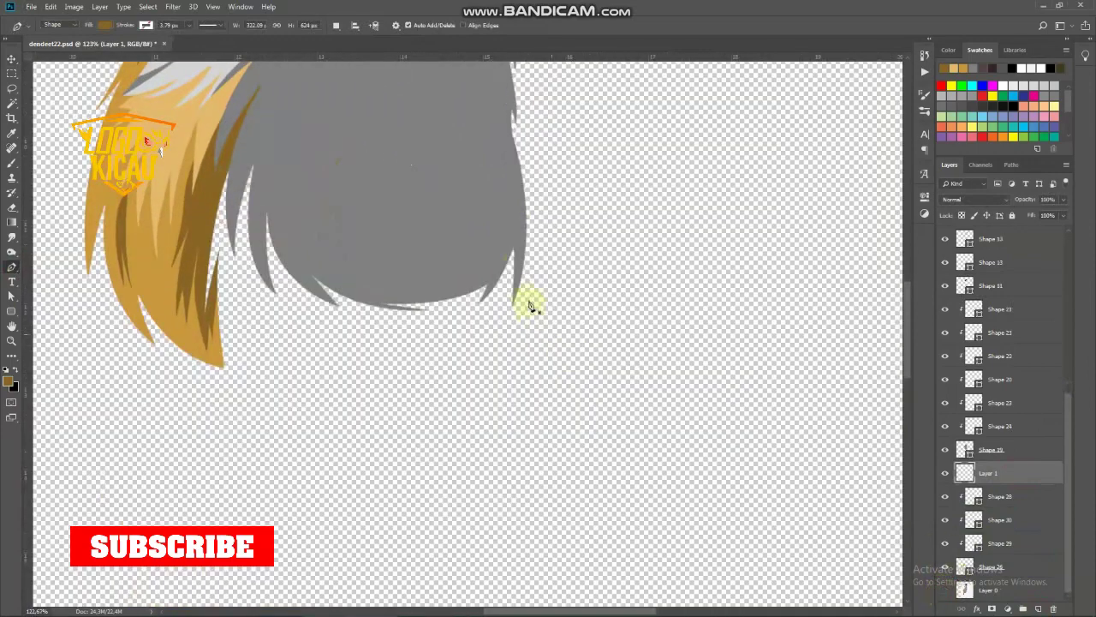
Step: Start a grey-filled shading path zigzagging along the bird's chest and lower body edge
click(945, 589)
scroll(514, 341, down, 2)
drag(478, 382, 463, 416)
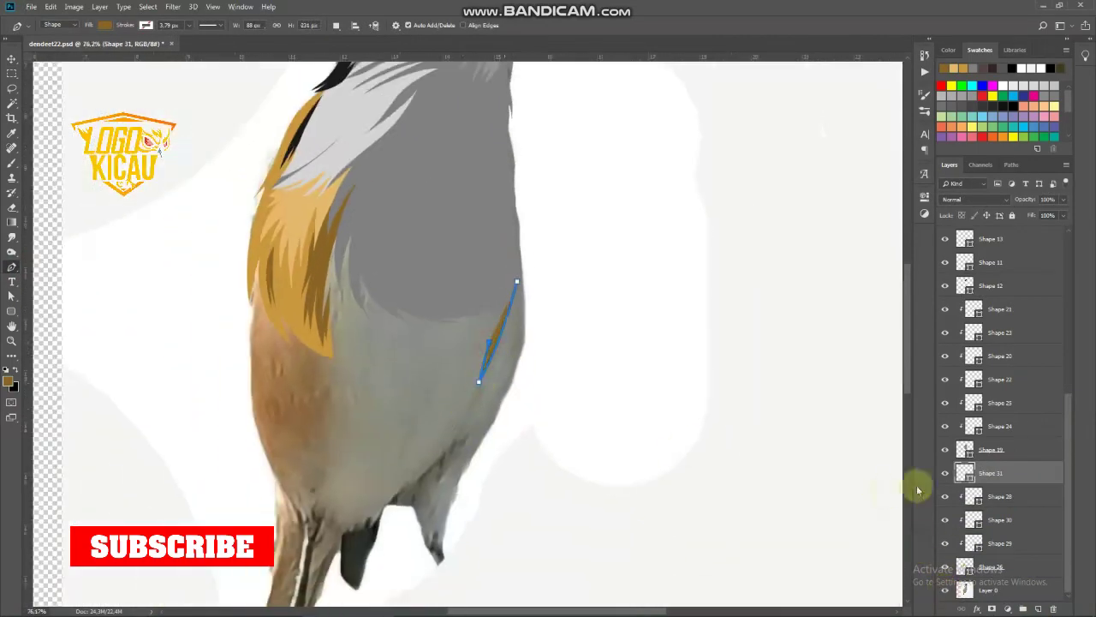
double_click(964, 473)
click(482, 277)
click(968, 411)
scroll(502, 362, up, 2)
click(481, 328)
click(478, 306)
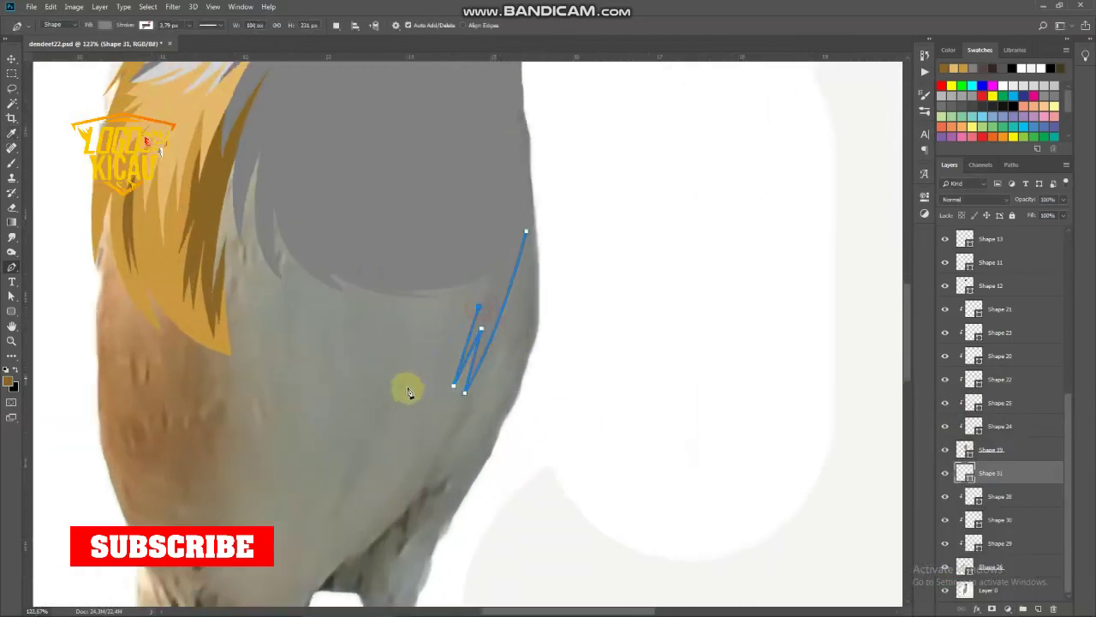
click(439, 348)
drag(396, 392, 351, 389)
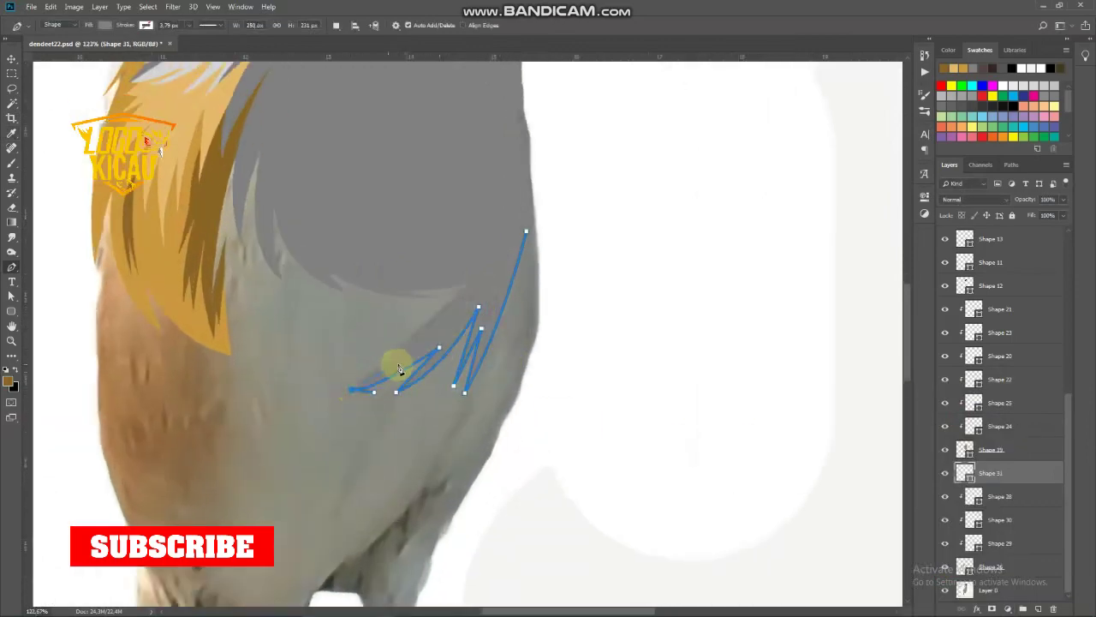
Step: Carry the grey shading outline left, up and over the top, closing Shape 31
drag(265, 355, 227, 319)
drag(317, 372, 326, 367)
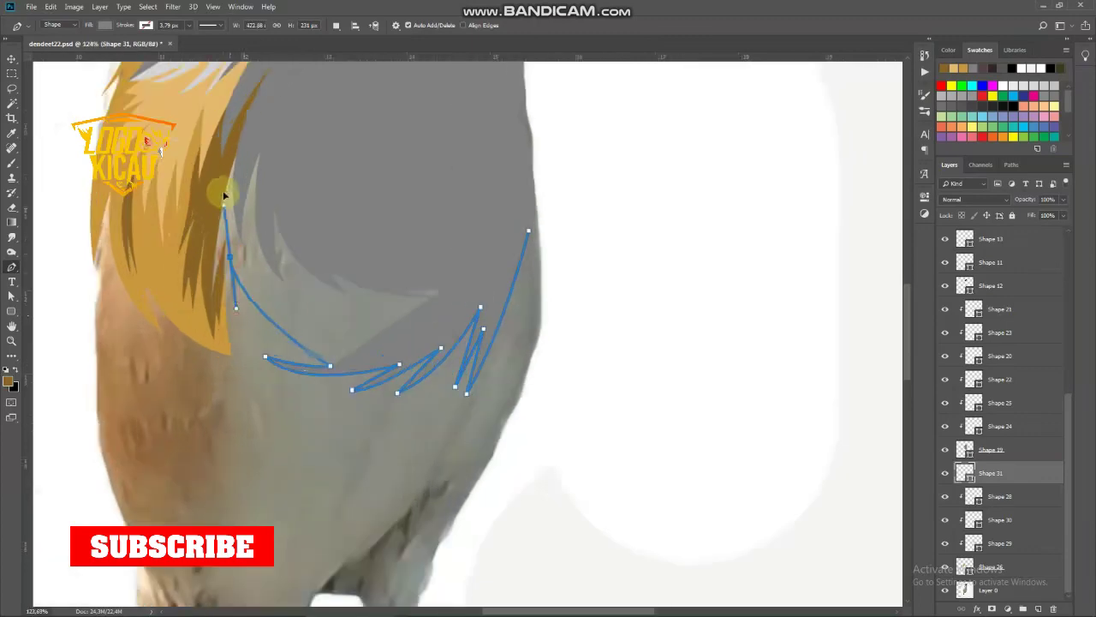
click(230, 251)
scroll(240, 274, up, 1)
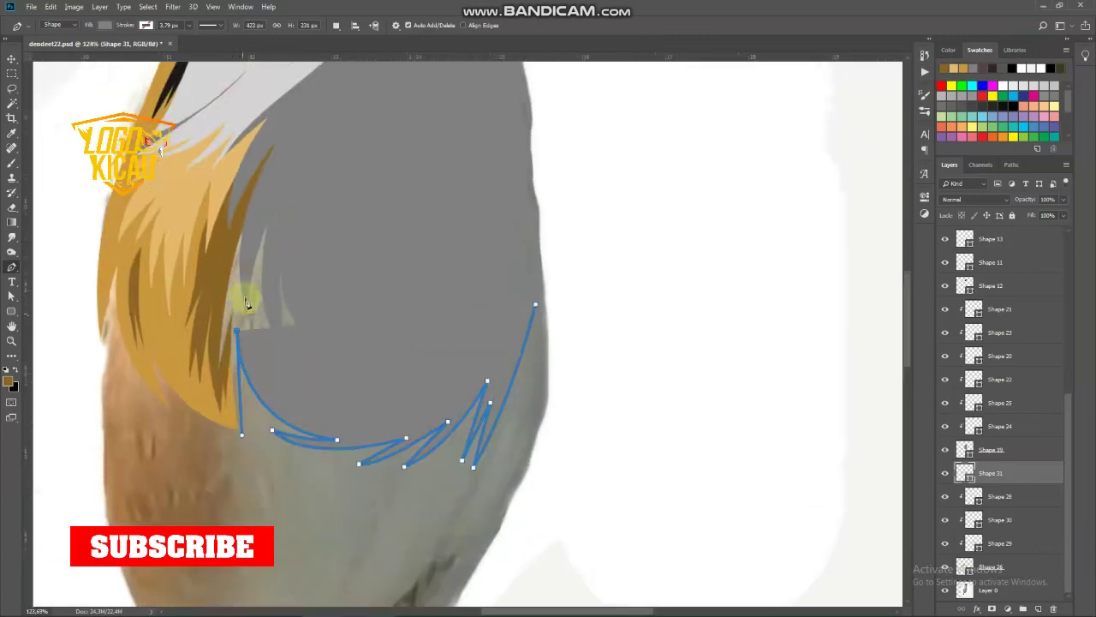
click(303, 159)
click(357, 164)
click(420, 214)
click(535, 304)
key(Return)
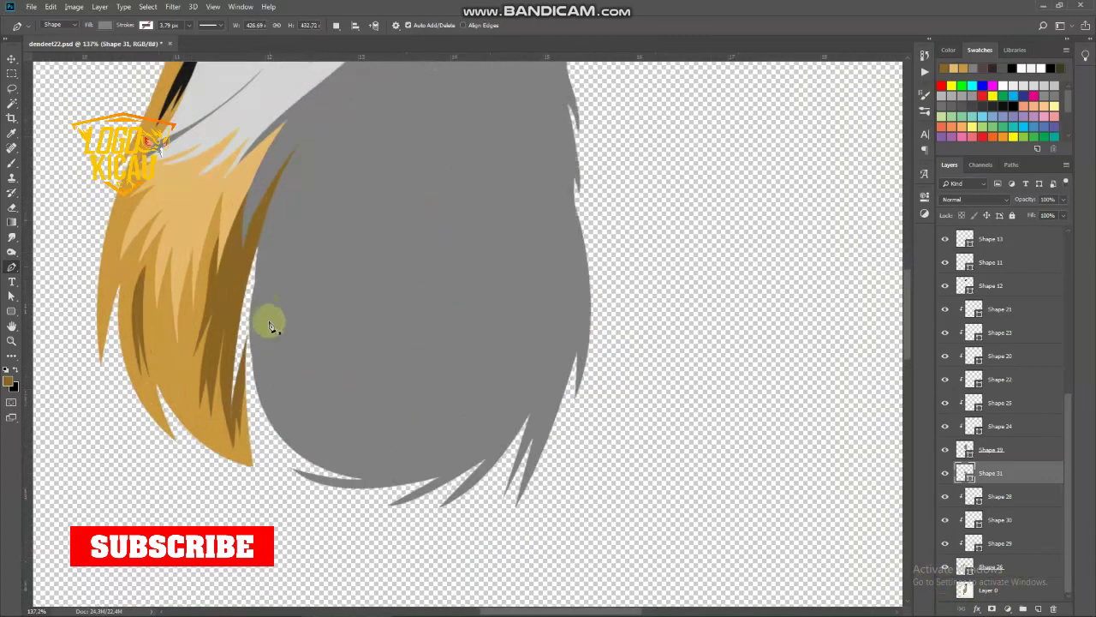
Step: Trace a grey strand beside the golden hair as Shape 32, then fit the canvas on screen
click(270, 266)
drag(264, 427, 327, 516)
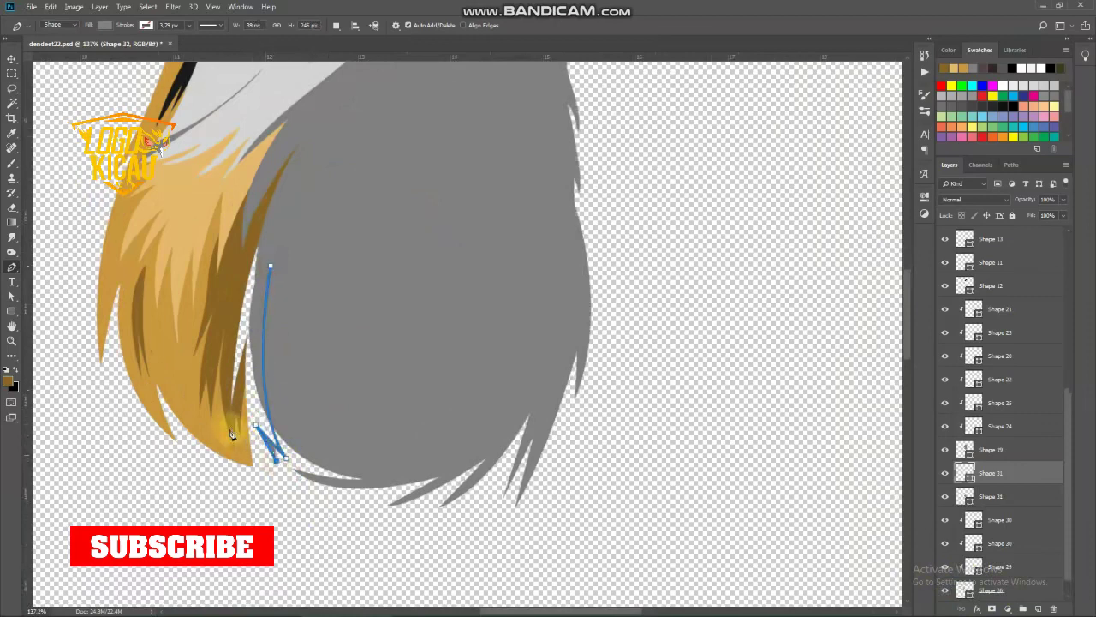
click(252, 208)
click(270, 266)
click(11, 58)
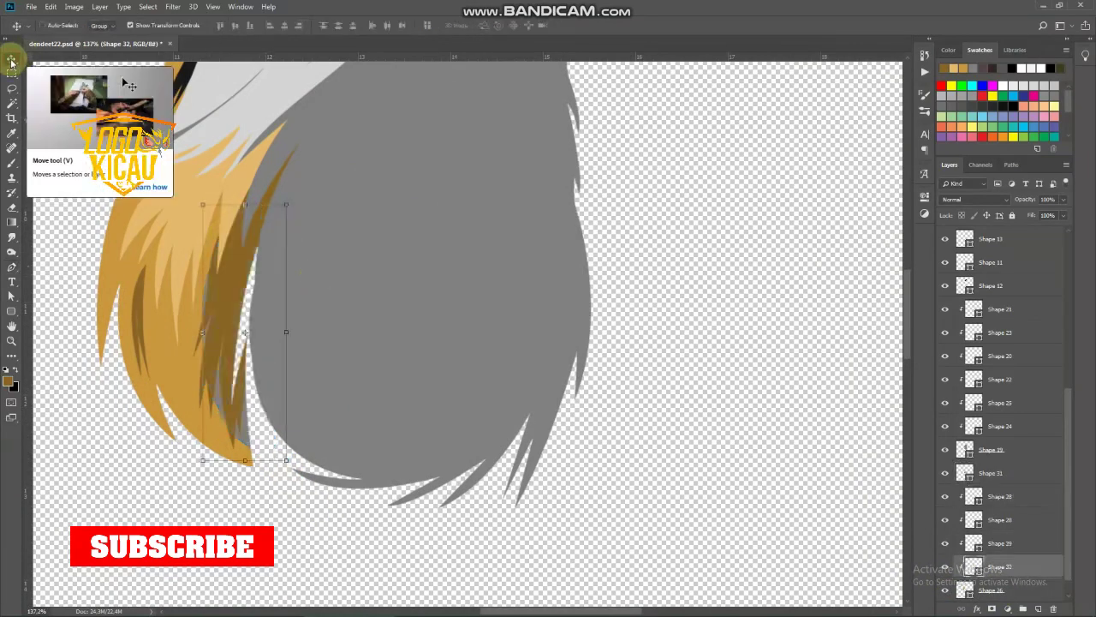
key(ctrl+0)
click(295, 296)
Step: Select the three triangle badge layers together, then deselect them
scroll(447, 314, up, 5)
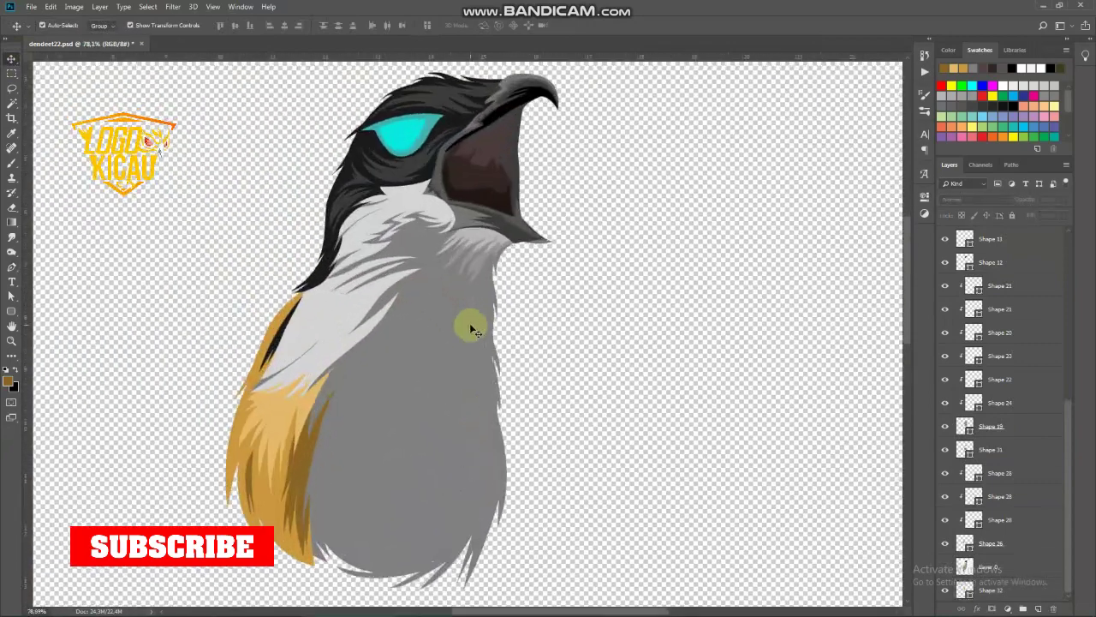
click(416, 355)
scroll(416, 355, down, 6)
scroll(448, 351, up, 3)
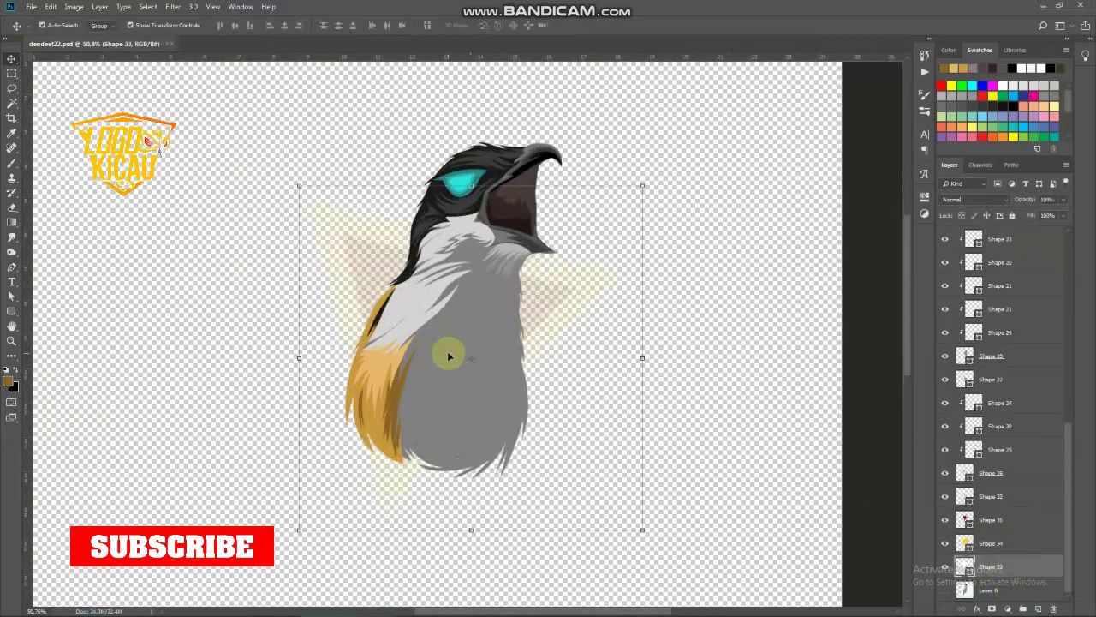
click(994, 543)
click(999, 519)
shift+click(964, 566)
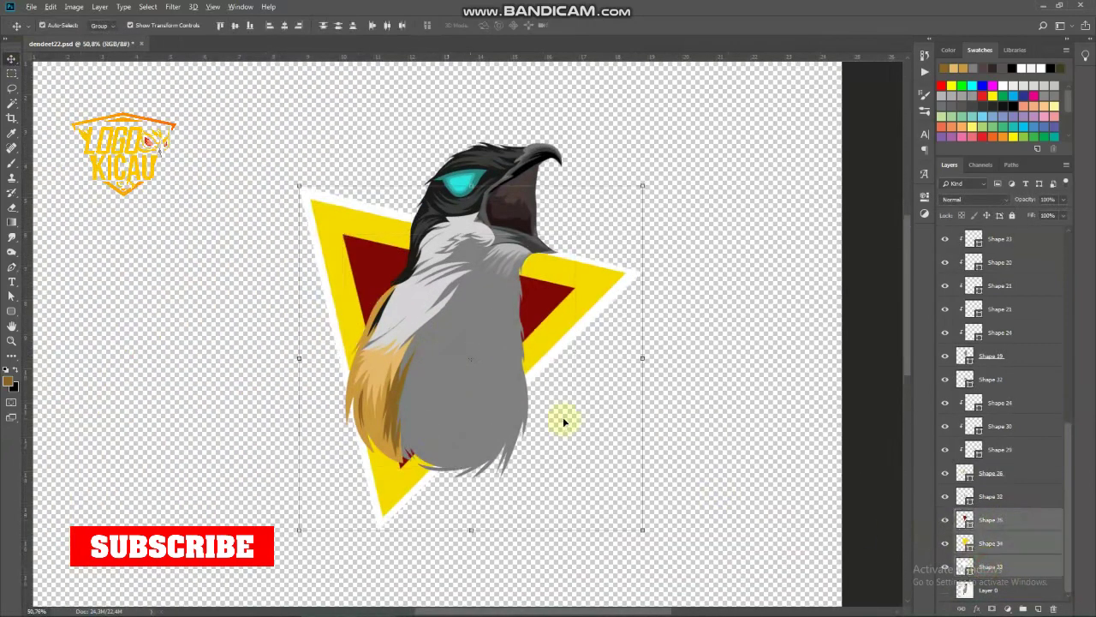
scroll(563, 417, down, 1)
click(707, 264)
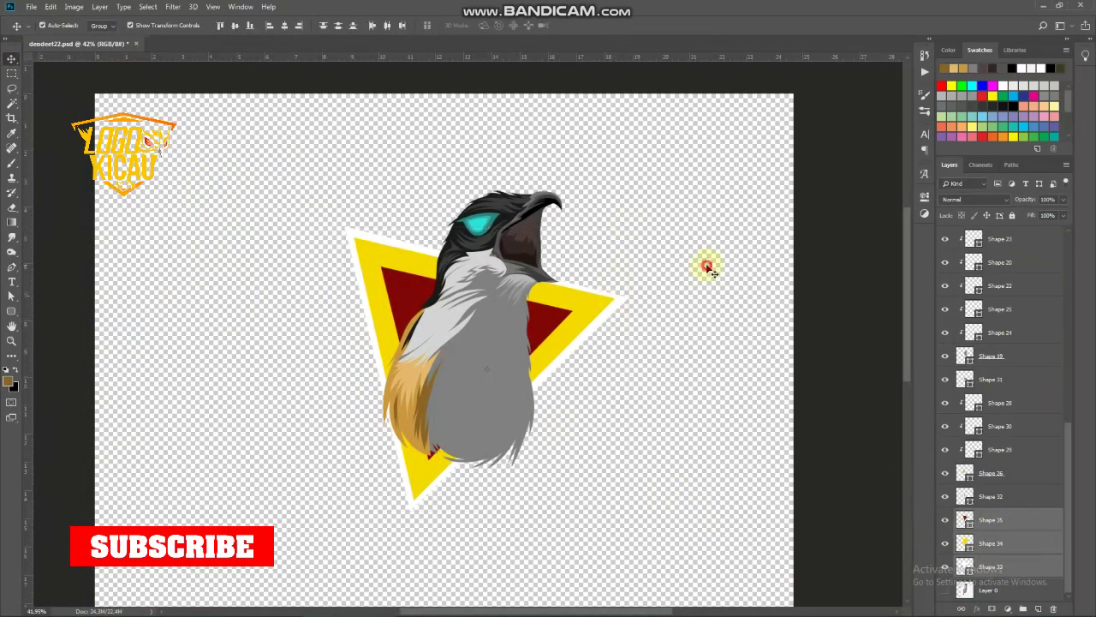
Step: Drag the bird down so it sits over the yellow and red triangle badge
scroll(624, 411, down, 2)
scroll(531, 346, down, 1)
scroll(531, 346, down, 1)
drag(505, 271, 505, 302)
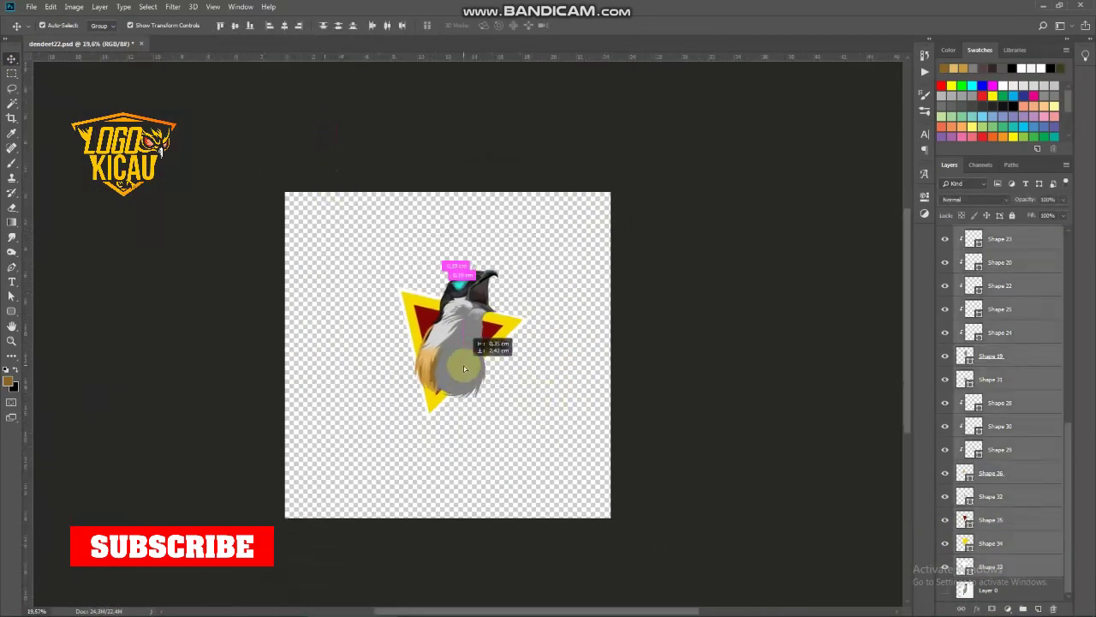
click(665, 365)
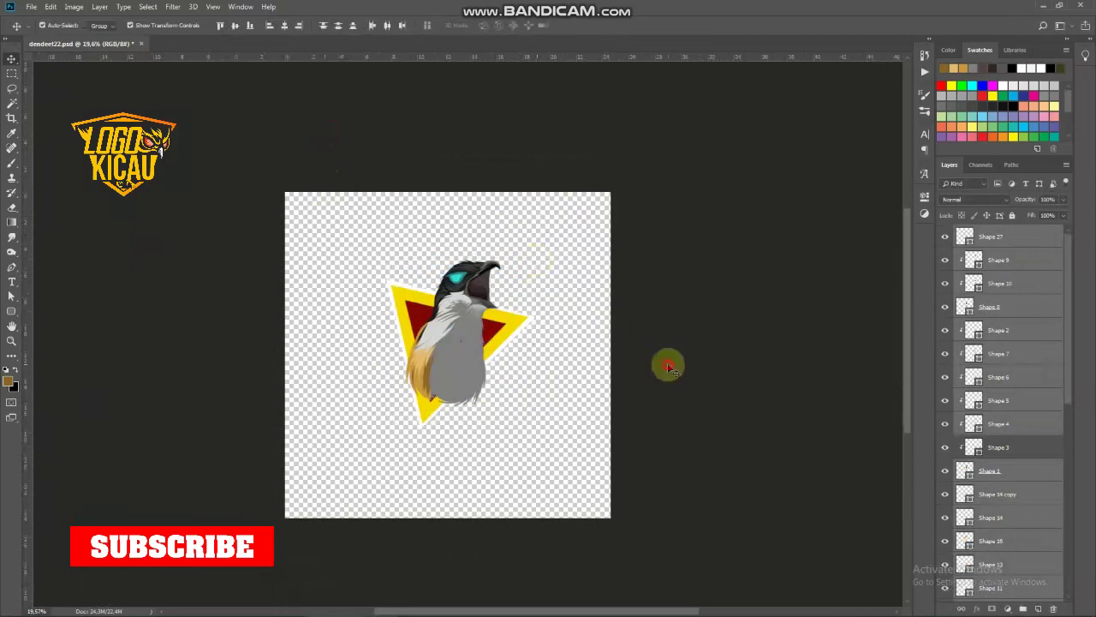
scroll(819, 237, up, 2)
Step: Add the text CENDET below the bird and scale it up across the badge
click(12, 281)
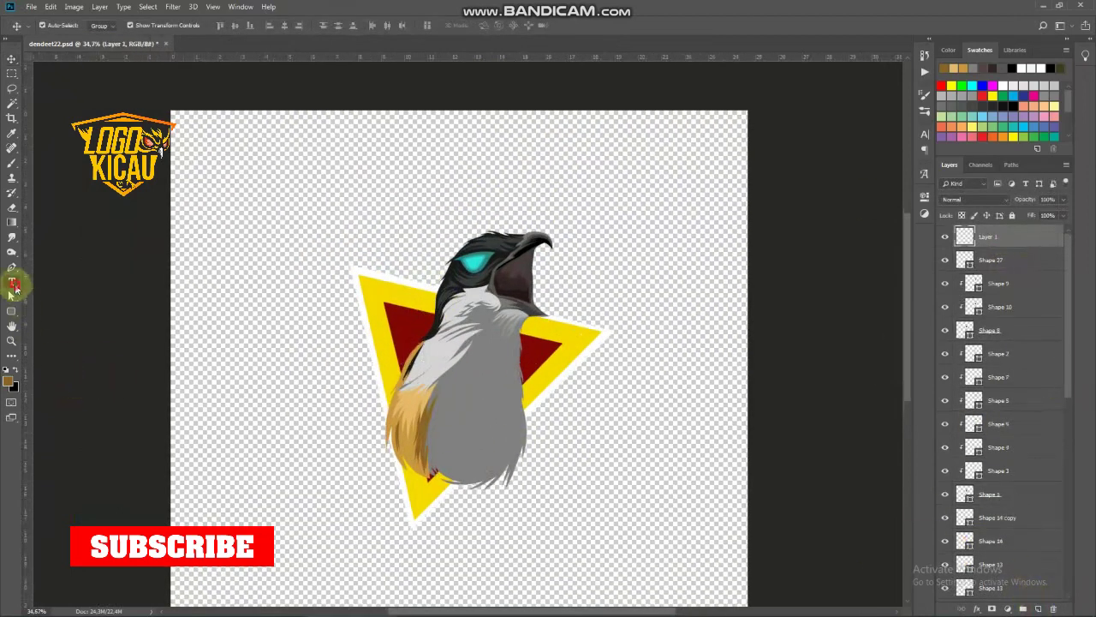
click(323, 485)
text(CENDET)
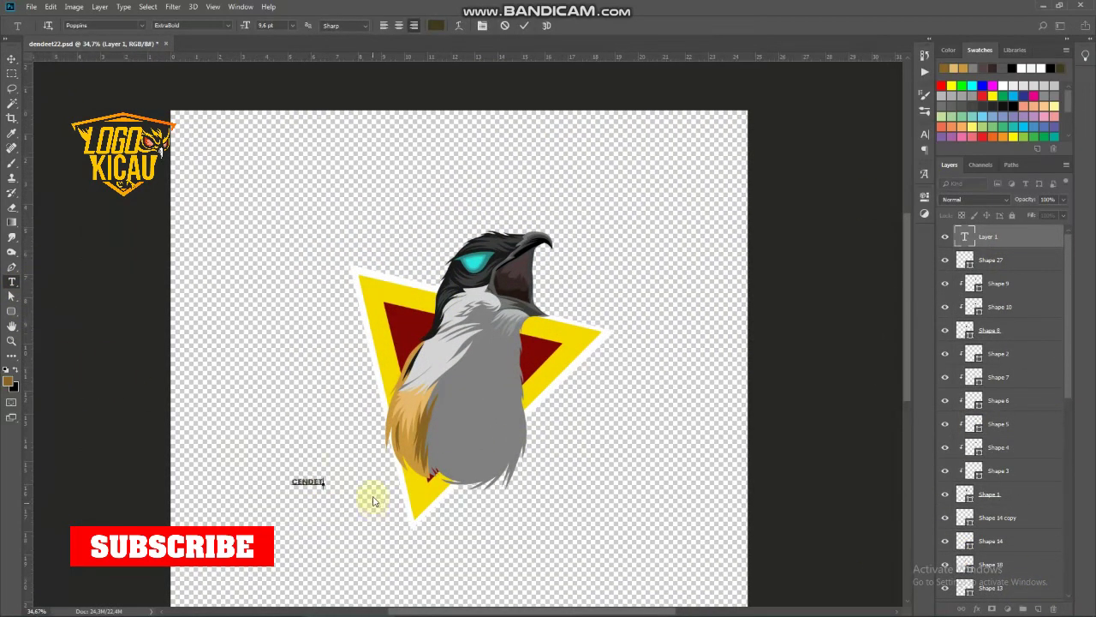
click(12, 58)
key(ctrl+t)
drag(325, 477, 460, 395)
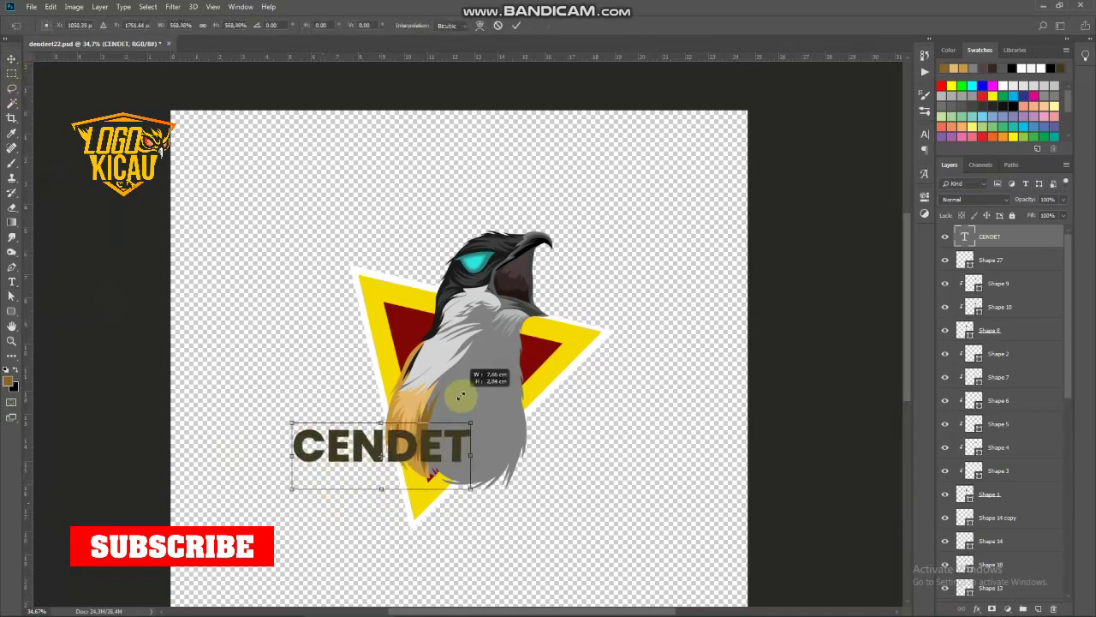
key(Return)
Step: Move CENDET up over the bird's lower body and select its letters for editing
scroll(384, 463, up, 1)
drag(478, 493, 478, 467)
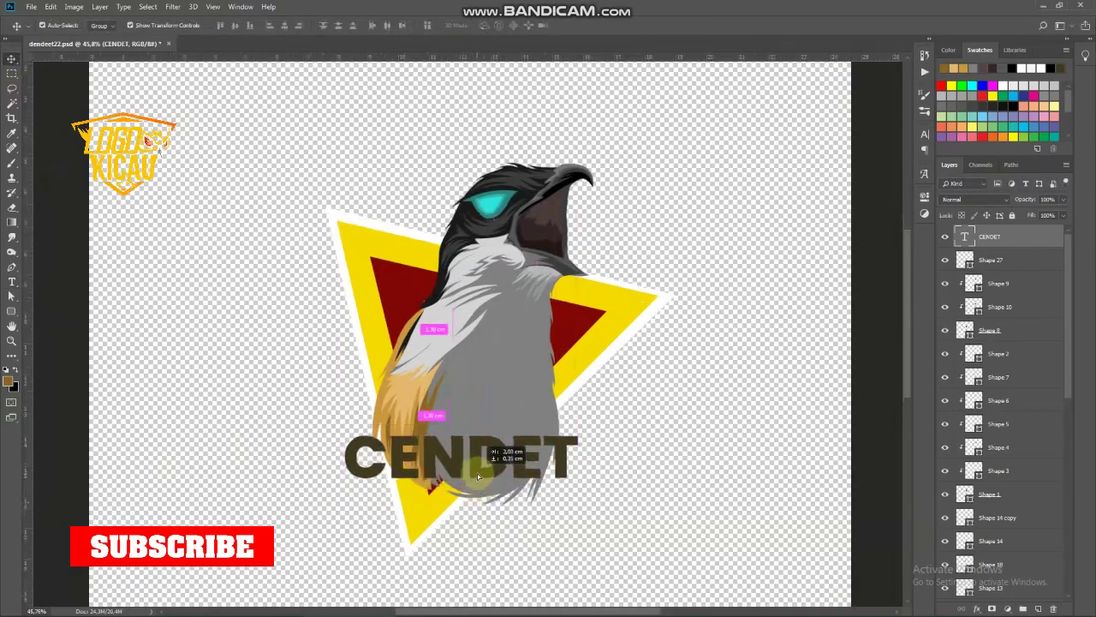
click(12, 282)
double_click(383, 445)
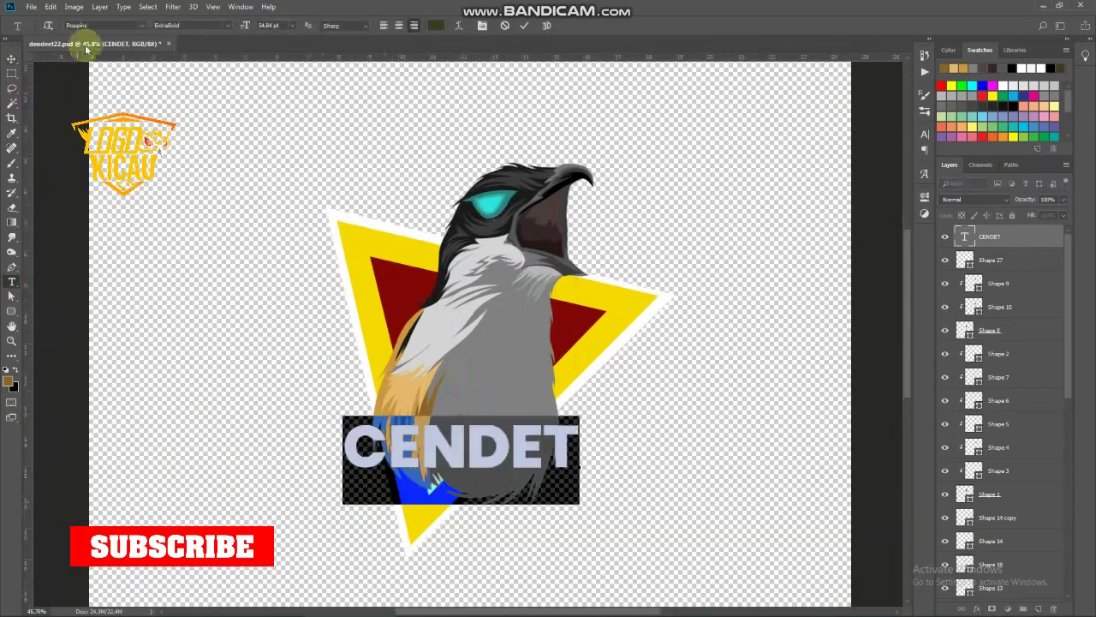
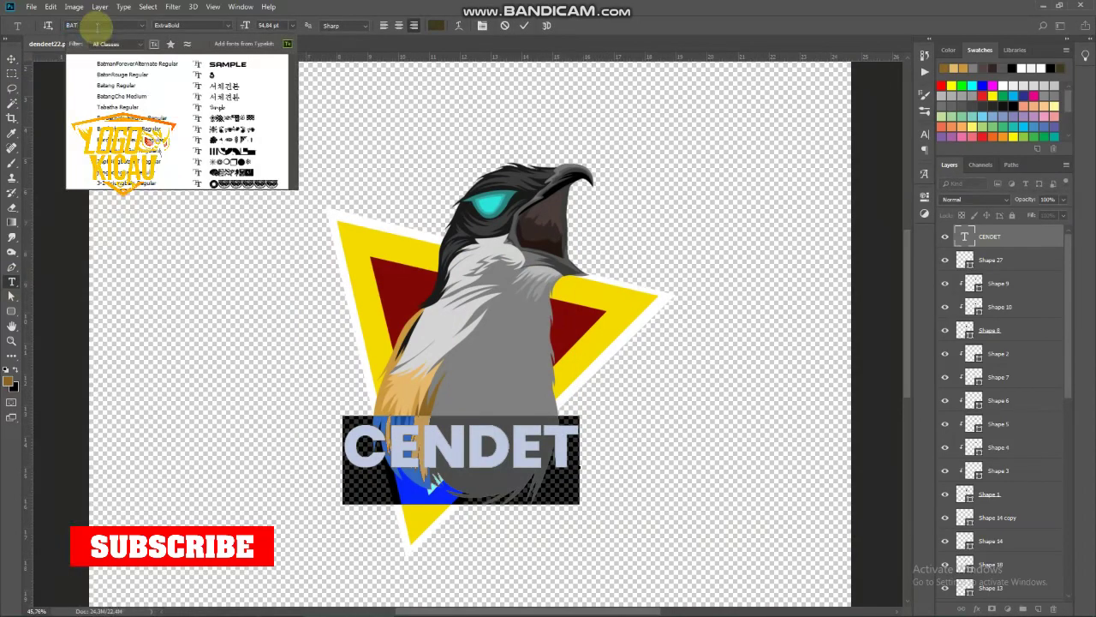
Step: Give CENDET a wide blocky font, narrow it, and shift it right over the bird's chest
click(117, 67)
key(ctrl+Return)
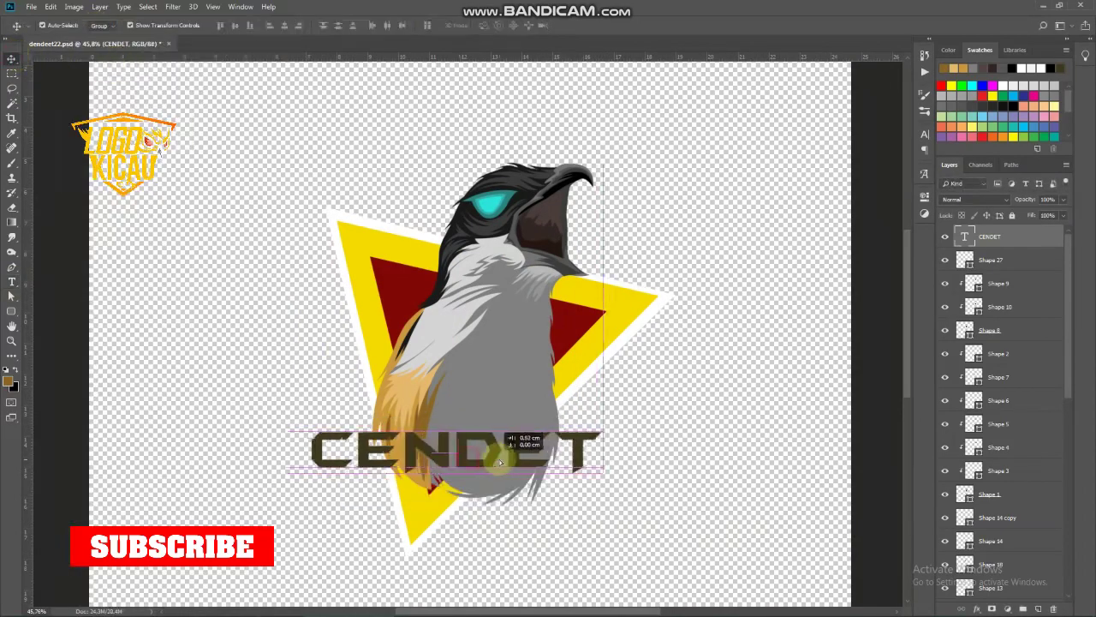
key(ctrl+t)
drag(610, 450, 554, 451)
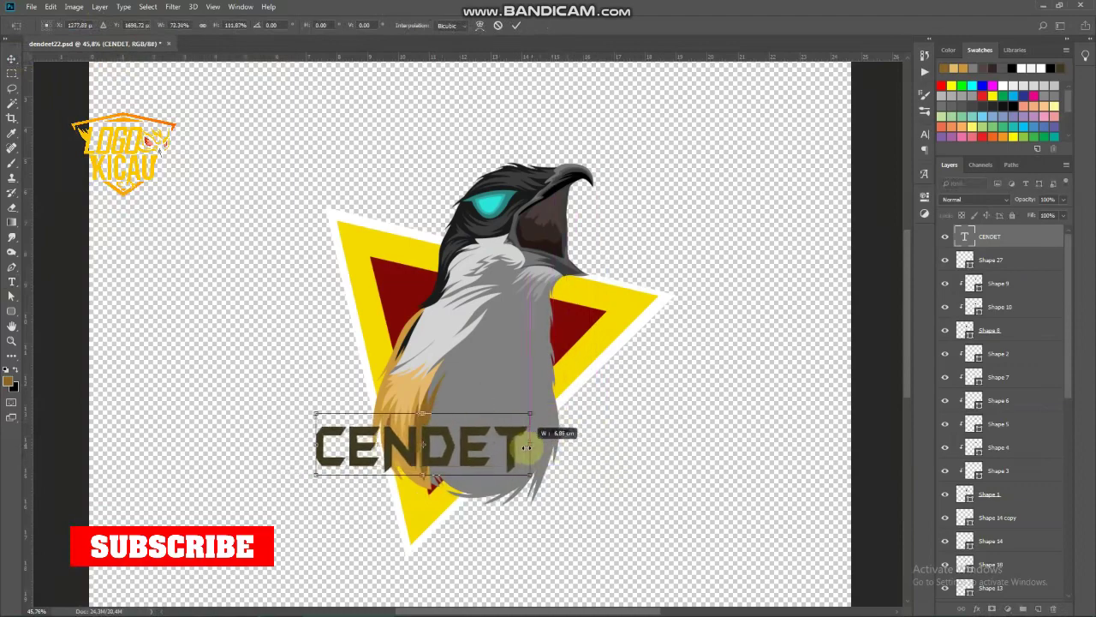
key(Return)
scroll(501, 470, up, 2)
drag(476, 467, 527, 471)
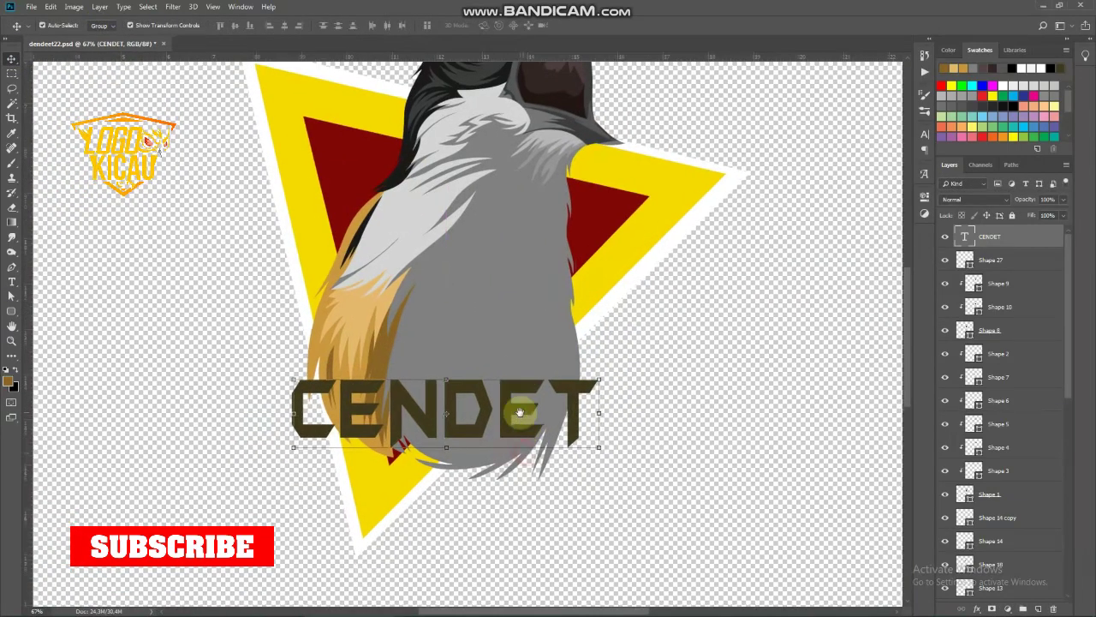
scroll(527, 470, down, 1)
Step: Fill the CENDET text with orange sampled from the bird's feathers
click(14, 385)
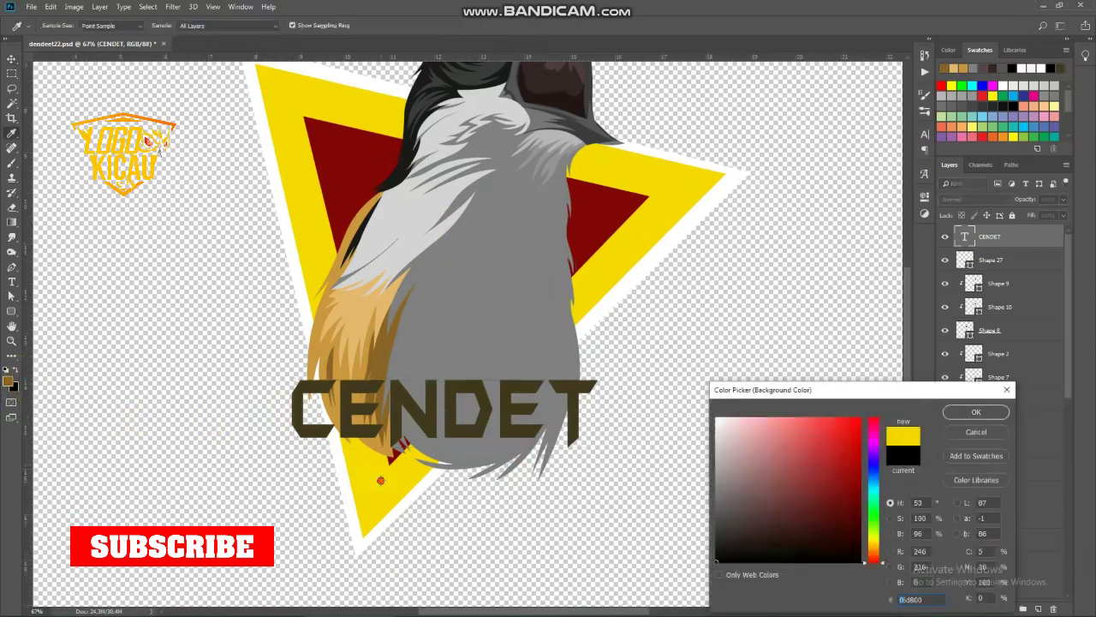
click(651, 206)
click(976, 412)
click(13, 385)
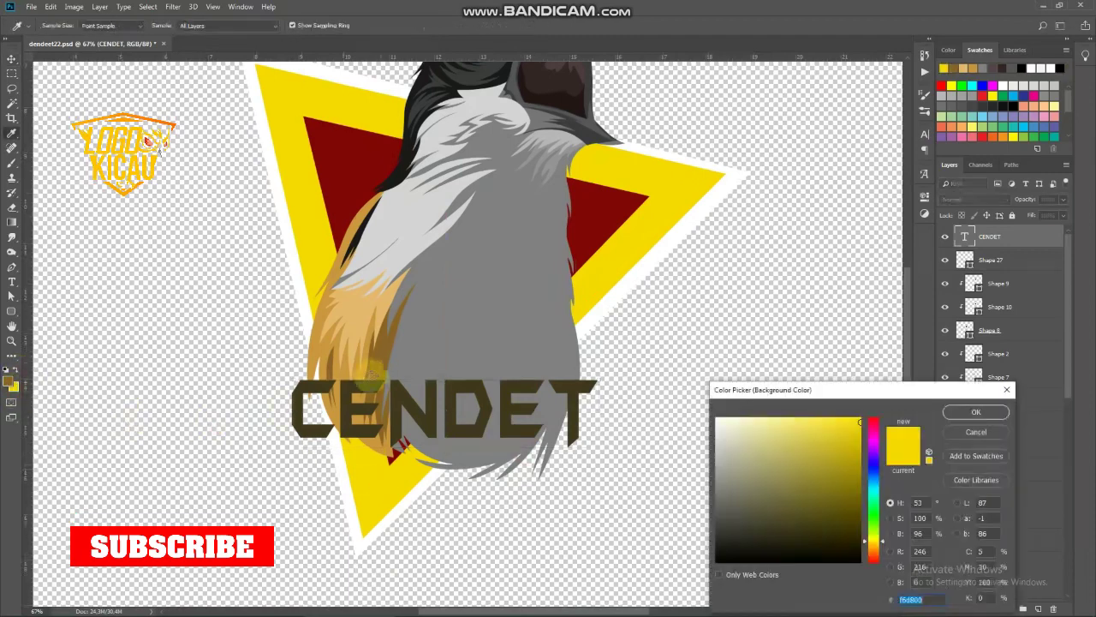
click(330, 343)
click(976, 412)
key(ctrl+BackSpace)
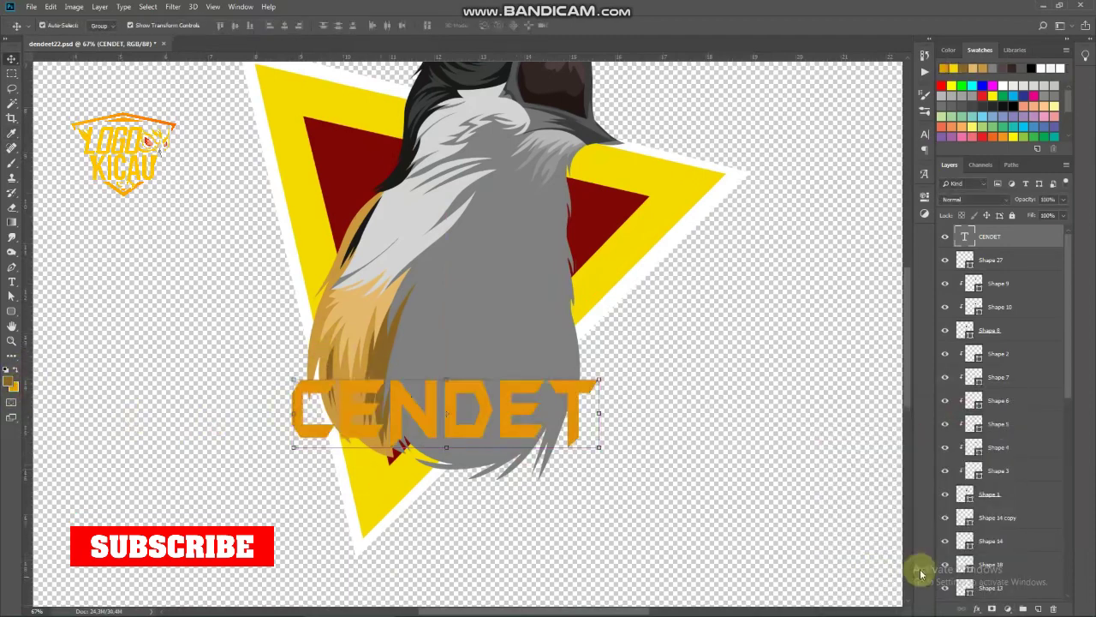
Step: Add a black Stroke layer style around CENDET
click(976, 608)
click(985, 527)
click(832, 447)
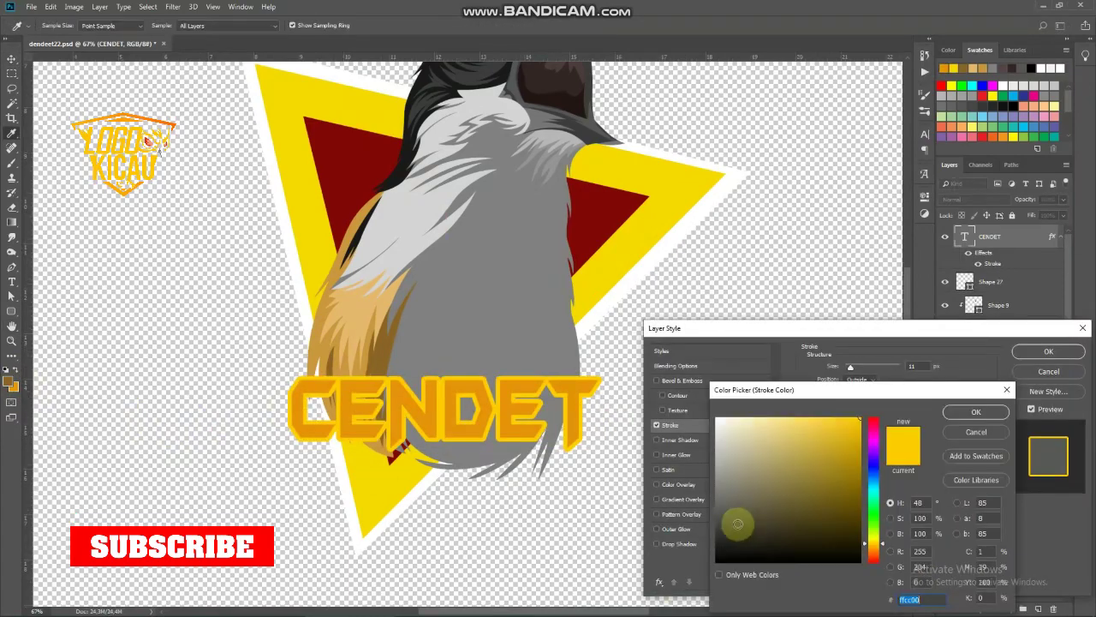
drag(736, 522, 716, 563)
click(975, 412)
click(1049, 352)
key(v)
scroll(526, 465, down, 3)
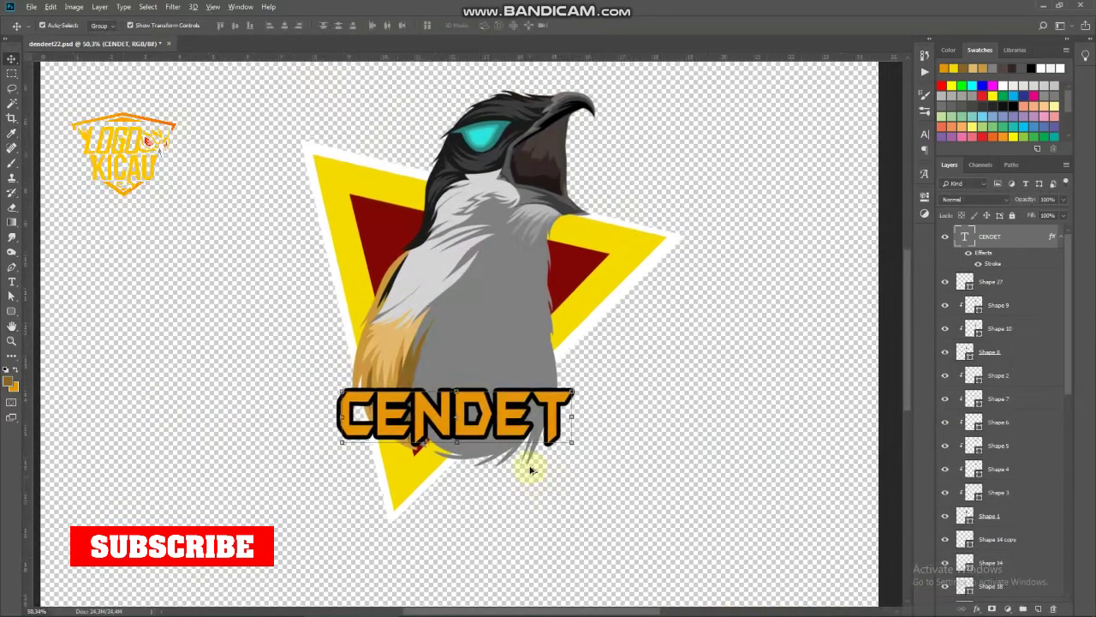
scroll(511, 434, up, 4)
Step: Duplicate CENDET below itself, retype the copy as SAWAH, and shrink it to fit underneath
drag(511, 434, 489, 452)
double_click(420, 454)
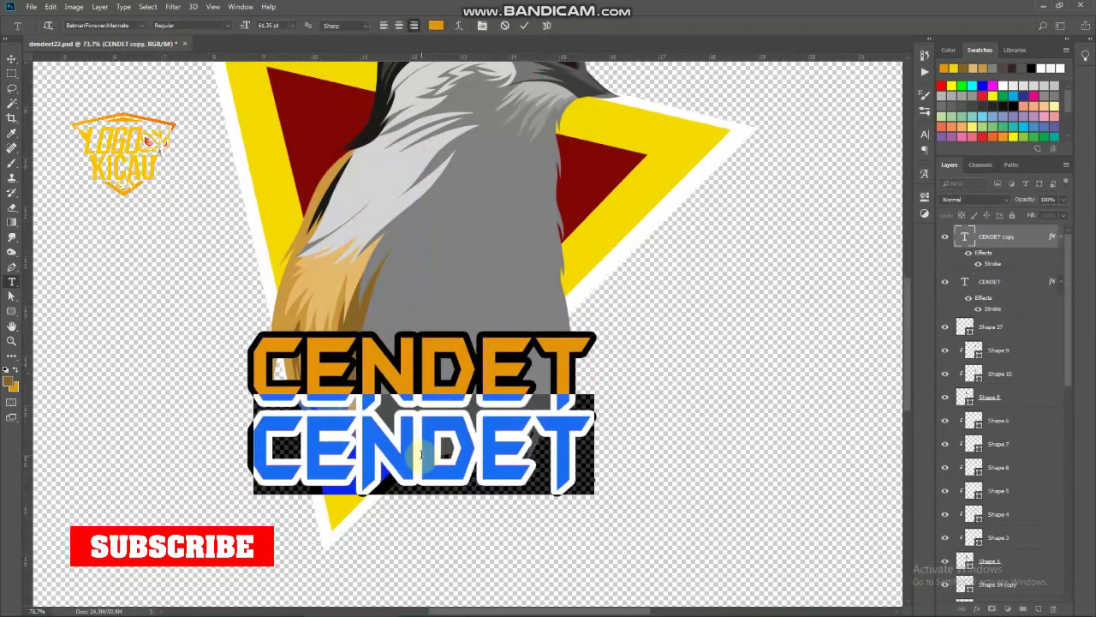
text(SAWAH)
click(10, 60)
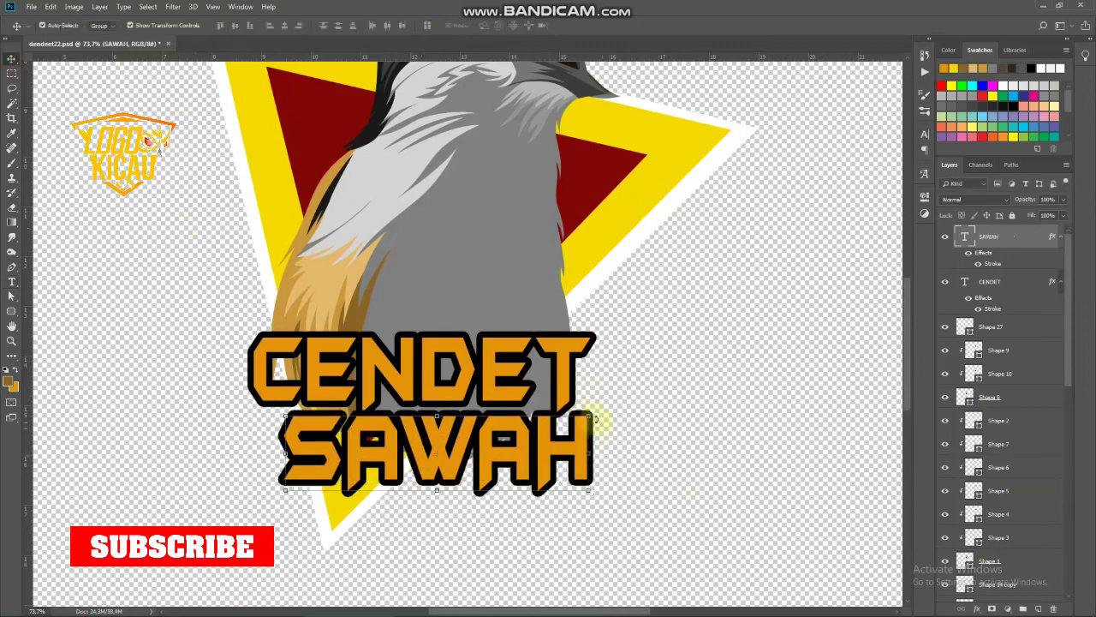
key(ctrl+t)
mouse_move(581, 398)
mouse_down()
mouse_move(543, 434)
mouse_move(469, 437)
mouse_up()
key(Return)
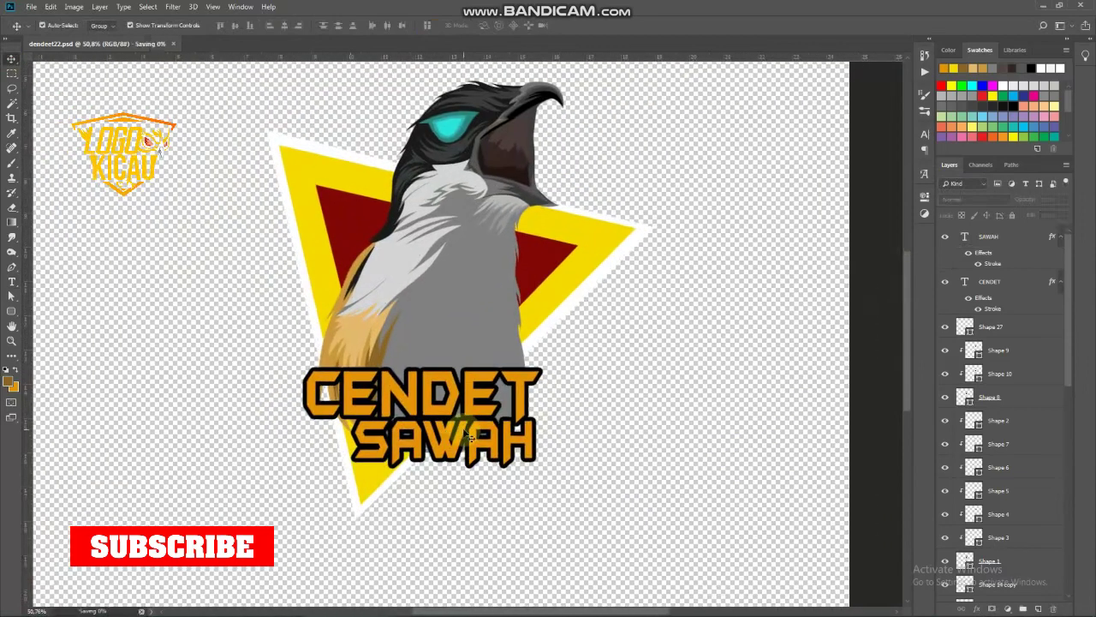
Step: Convert the CENDET text layer into a shape
drag(469, 437, 626, 420)
right_click(993, 283)
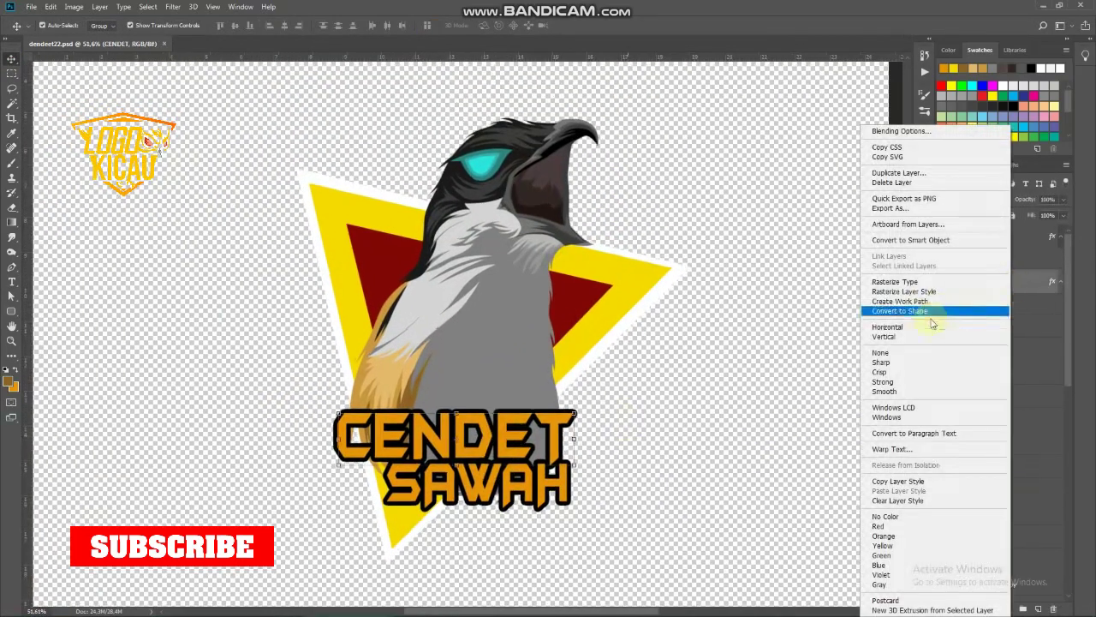
click(765, 388)
Step: Duplicate the CENDET shape, hide the copy, delete ENDE from the original, then show the copy
click(11, 298)
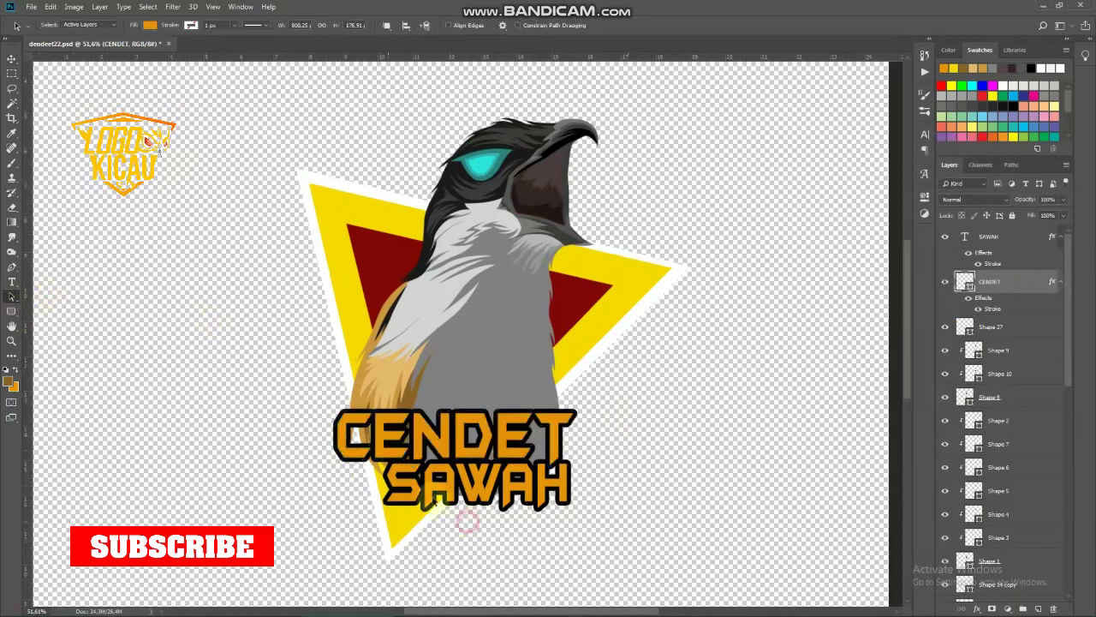
key(ctrl+j)
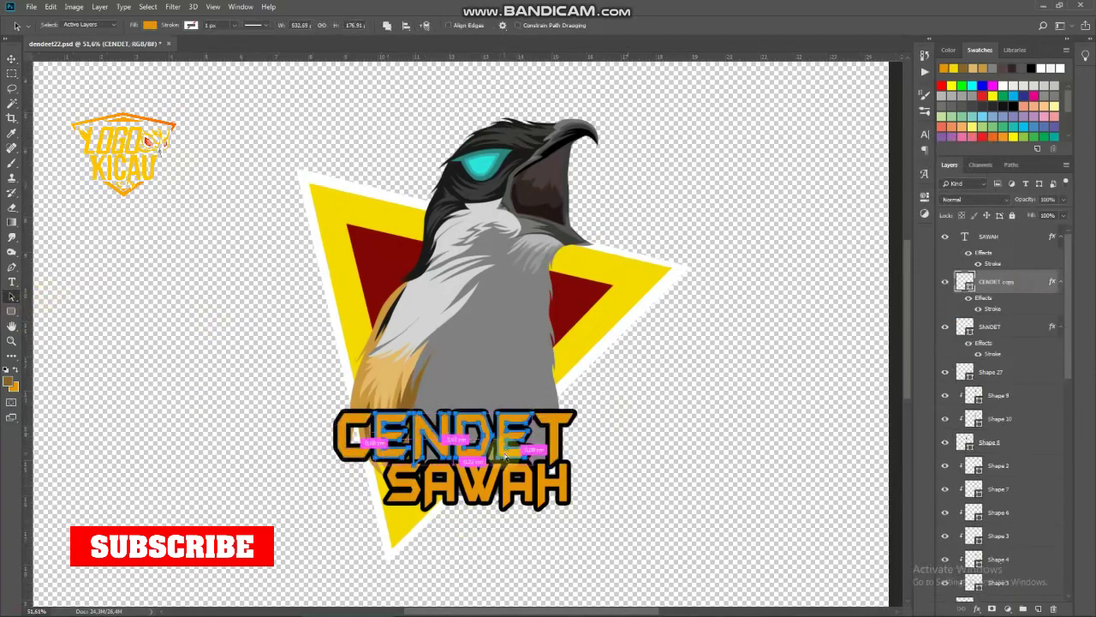
click(945, 281)
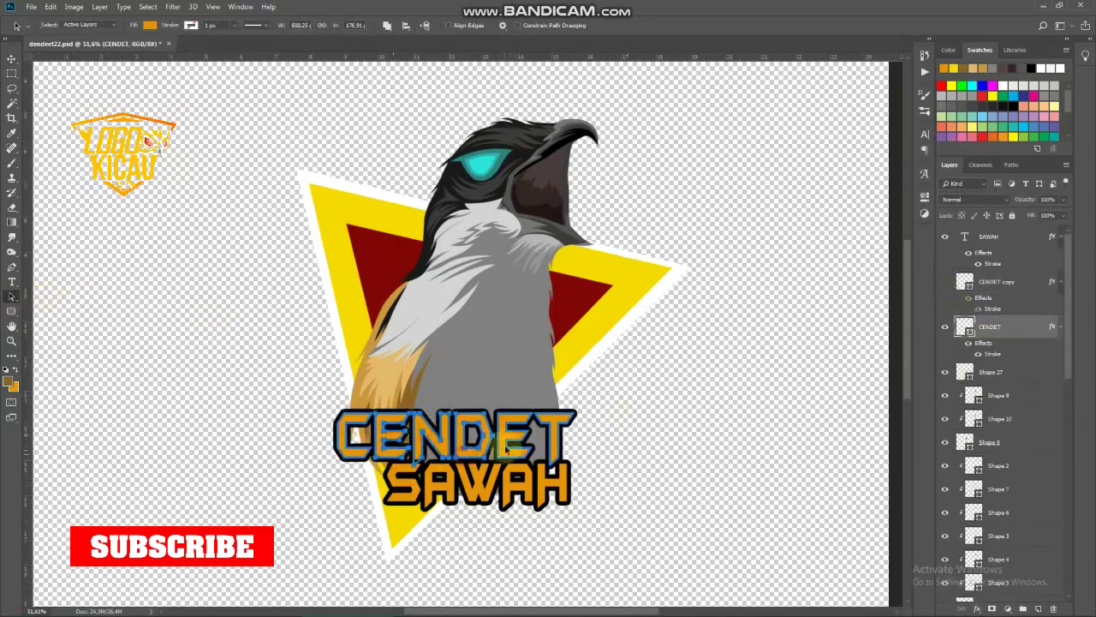
drag(376, 470, 505, 420)
key(Delete)
key(v)
click(944, 281)
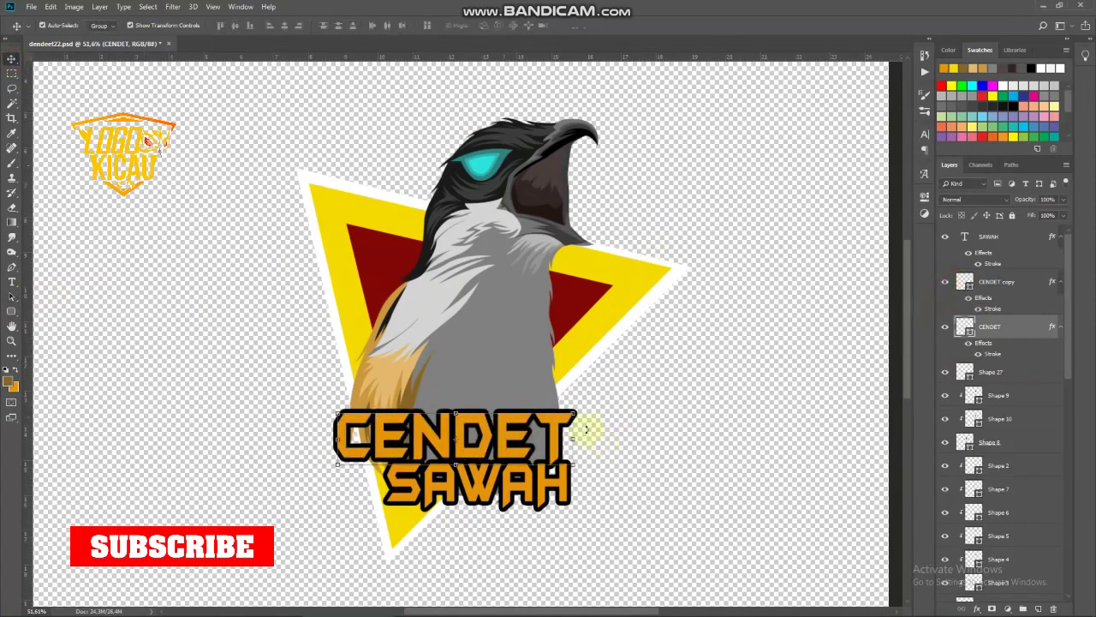
scroll(589, 431, up, 5)
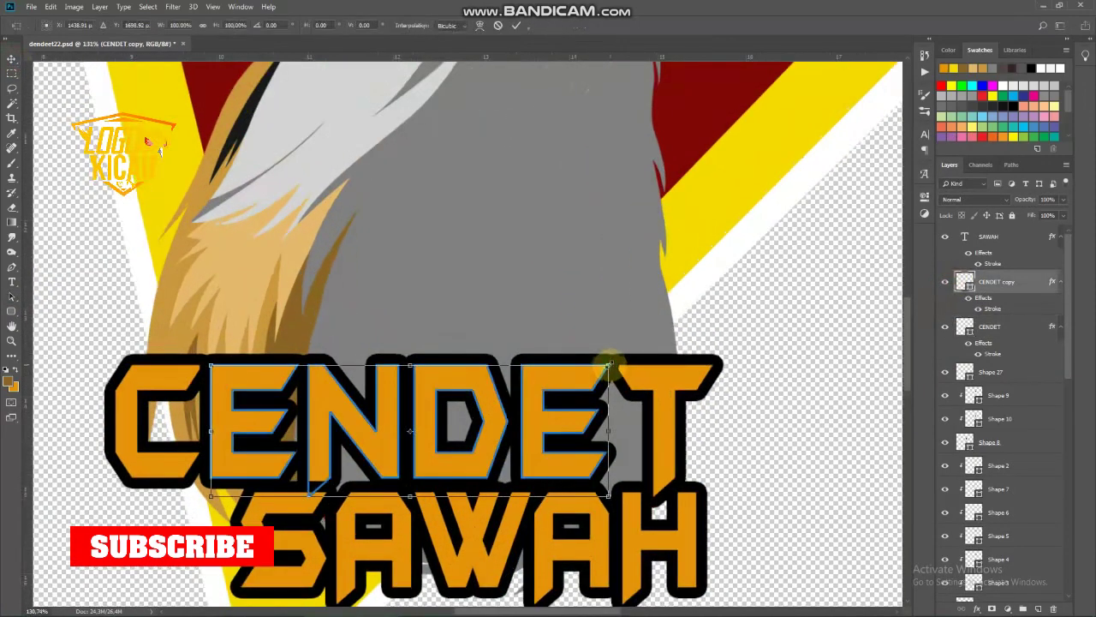
Step: Slide CENDET's C letter right and its T letter left toward ENDE
drag(609, 366, 557, 395)
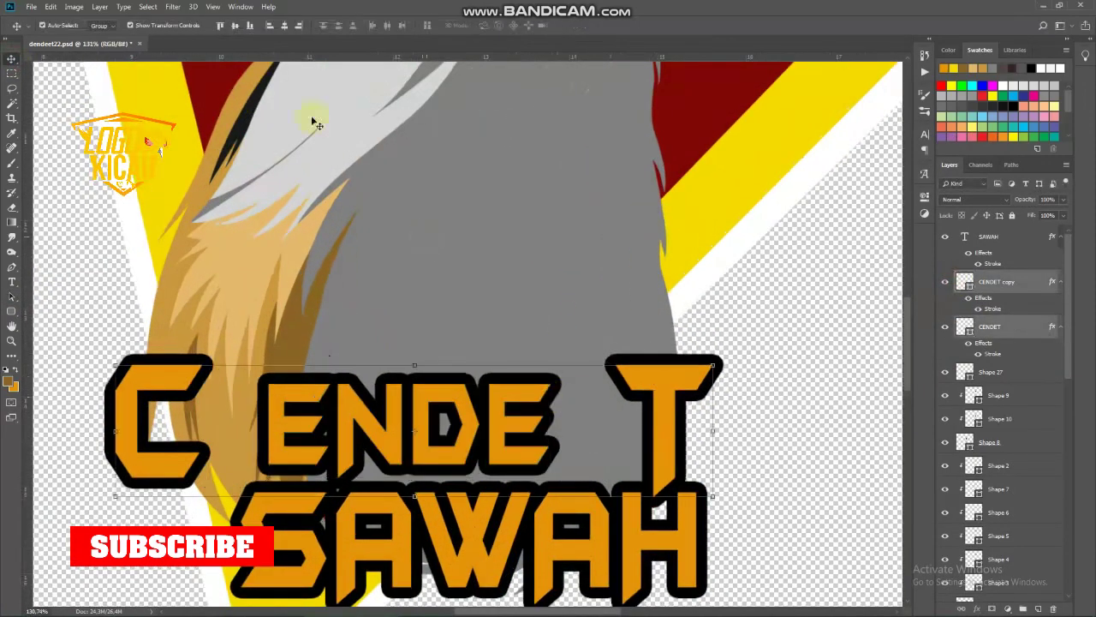
click(362, 235)
click(653, 365)
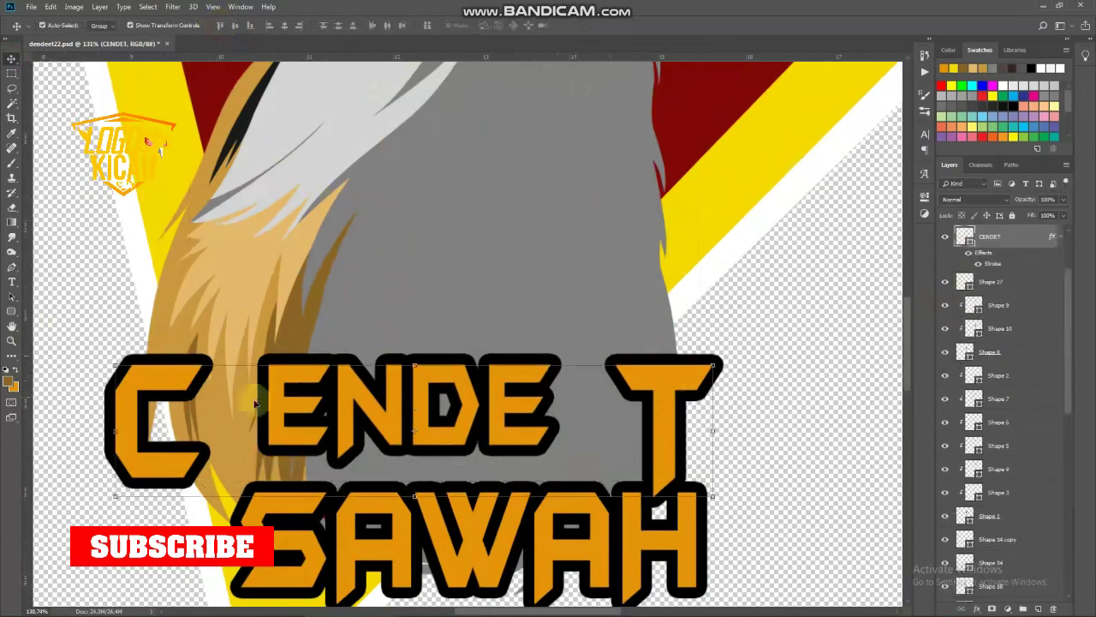
click(12, 297)
click(137, 375)
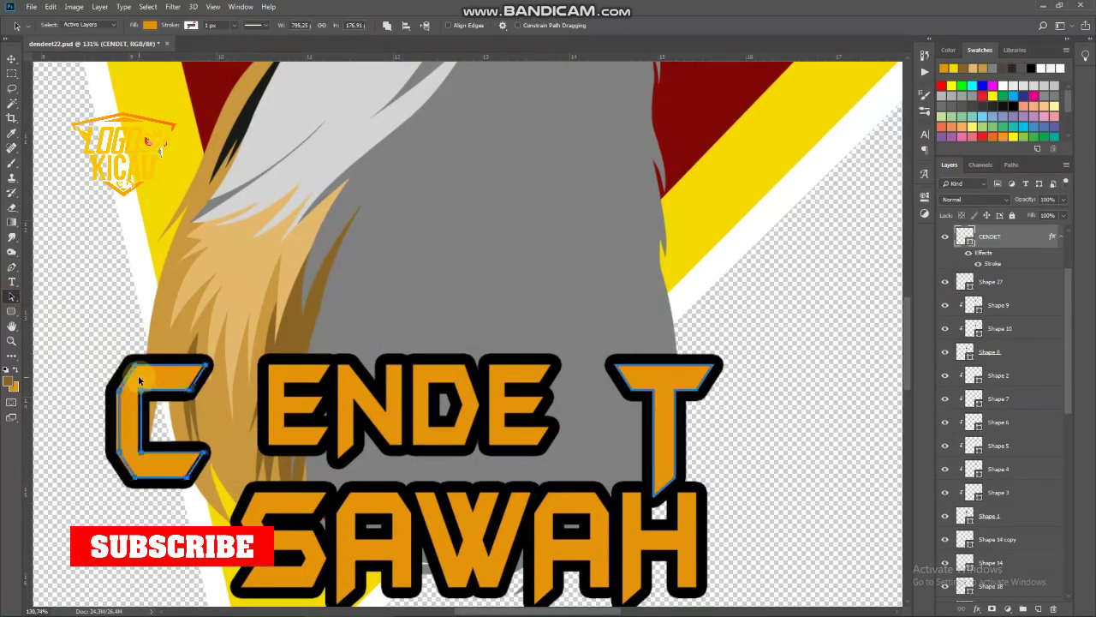
key(shift+Right)
key(shift+Right)
key(shift+Right)
click(191, 387)
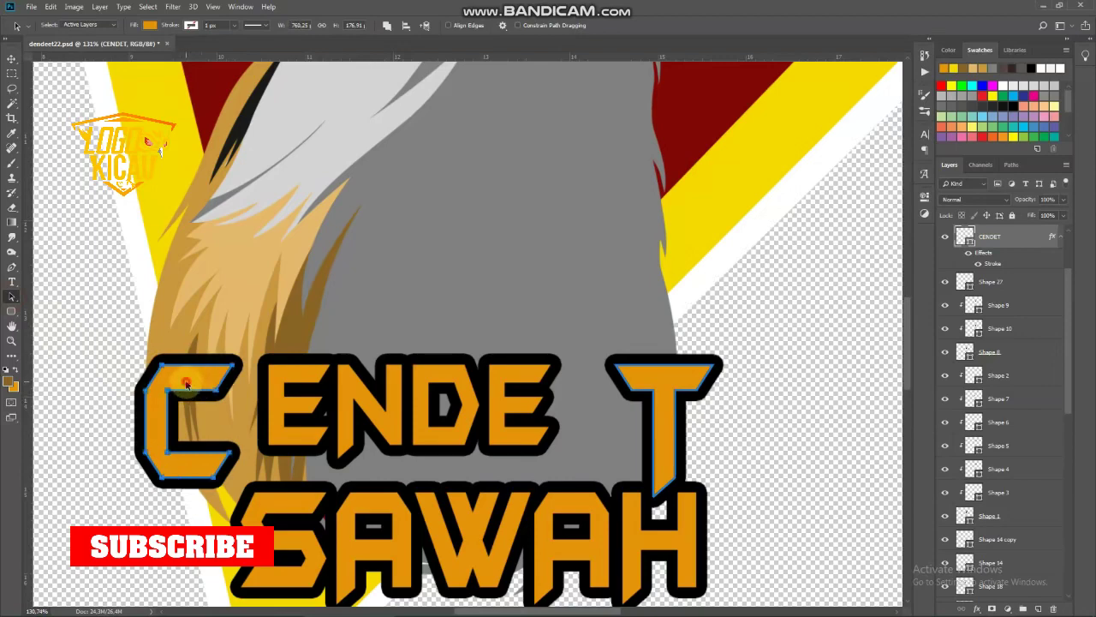
mouse_move(186, 383)
mouse_down()
mouse_move(203, 388)
mouse_move(189, 388)
mouse_up()
click(672, 383)
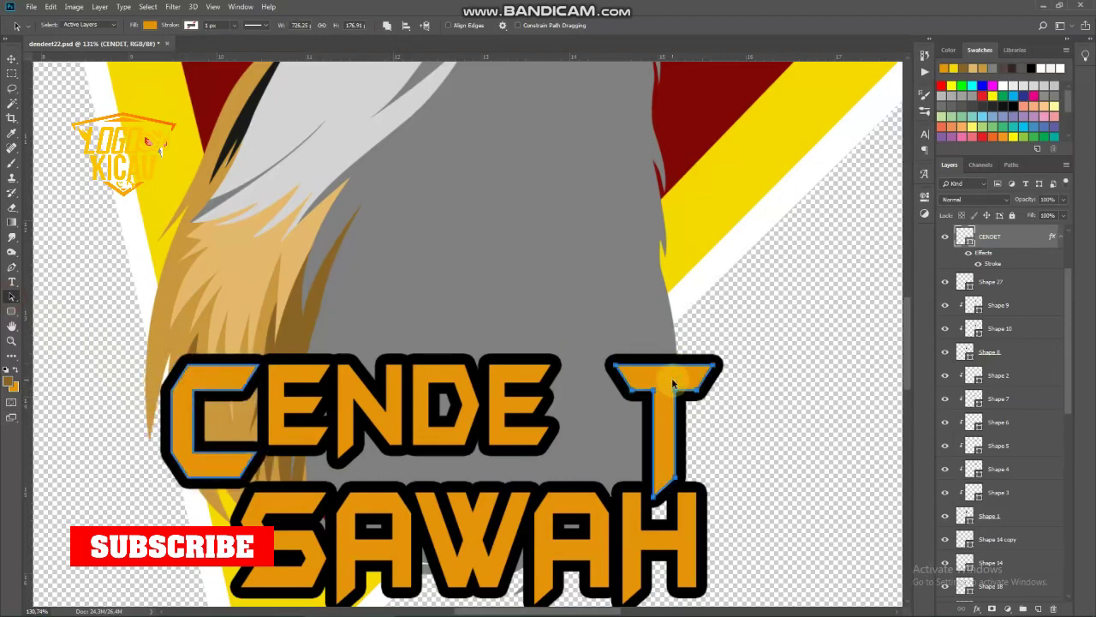
drag(673, 383, 629, 384)
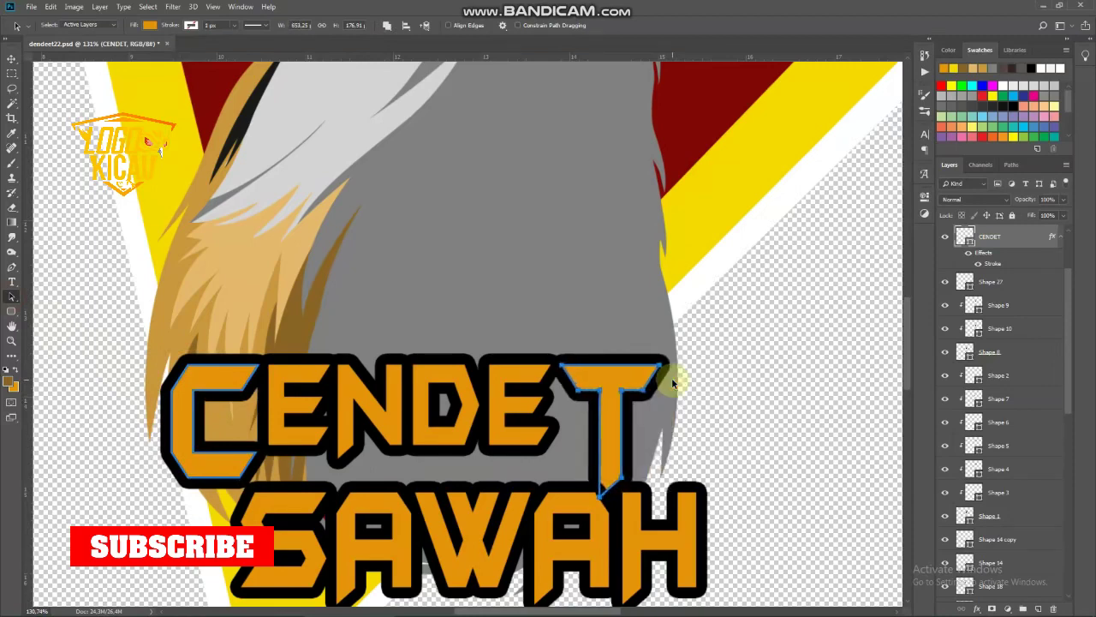
Step: Duplicate the CENDET layer, cancel a transform on the T, and start shrinking SAWAH
click(945, 238)
key(ctrl+j)
click(609, 392)
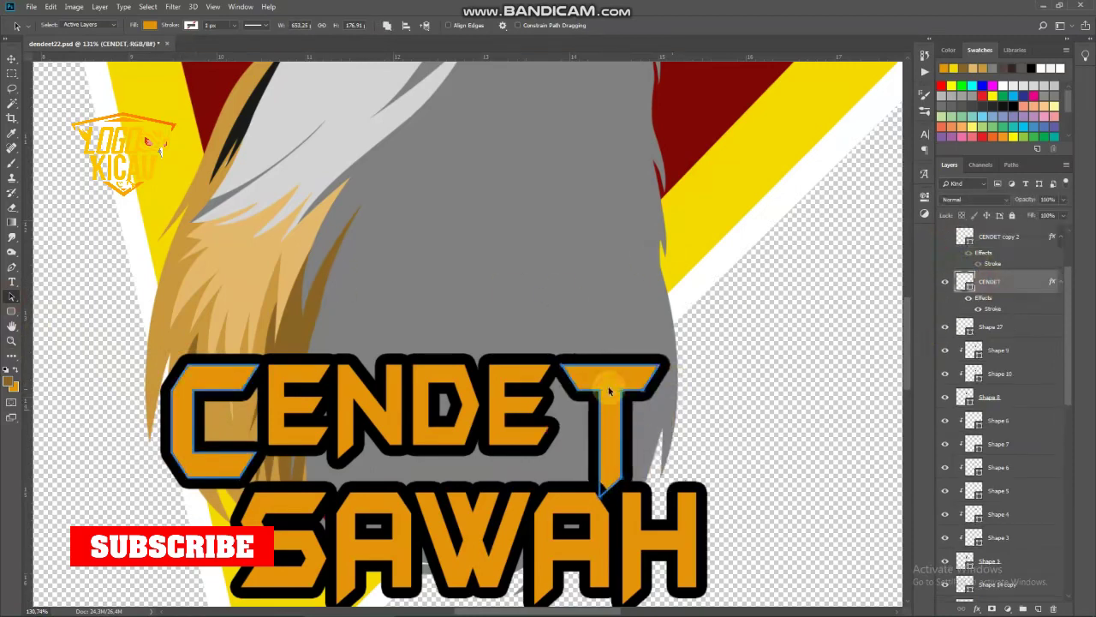
key(Delete)
click(945, 237)
click(998, 237)
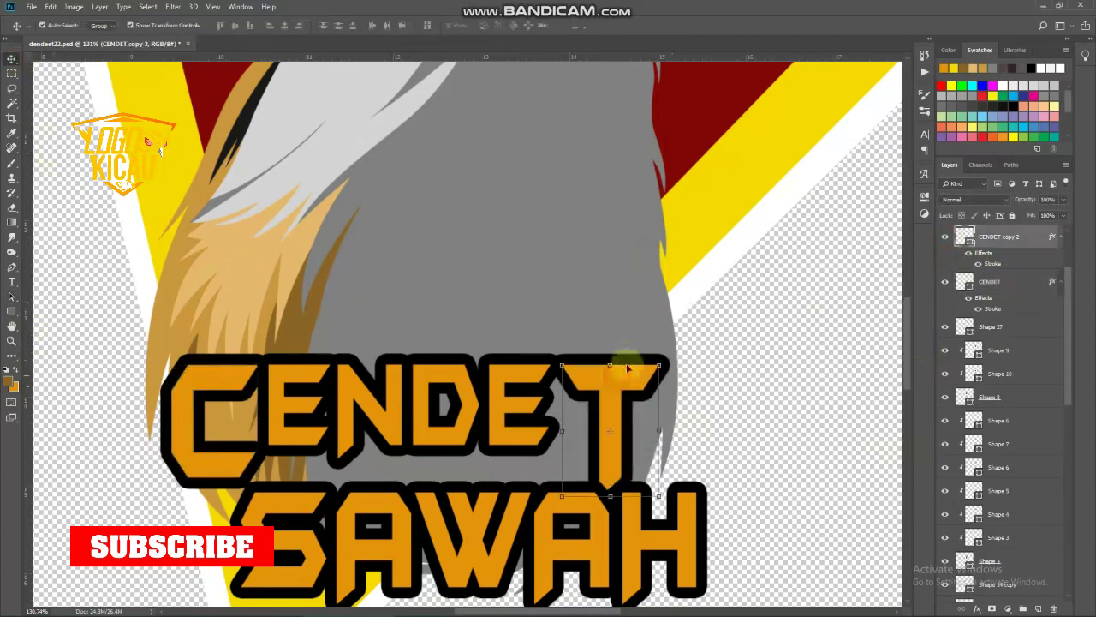
click(609, 392)
key(ctrl+t)
right_click(619, 383)
key(Escape)
click(705, 484)
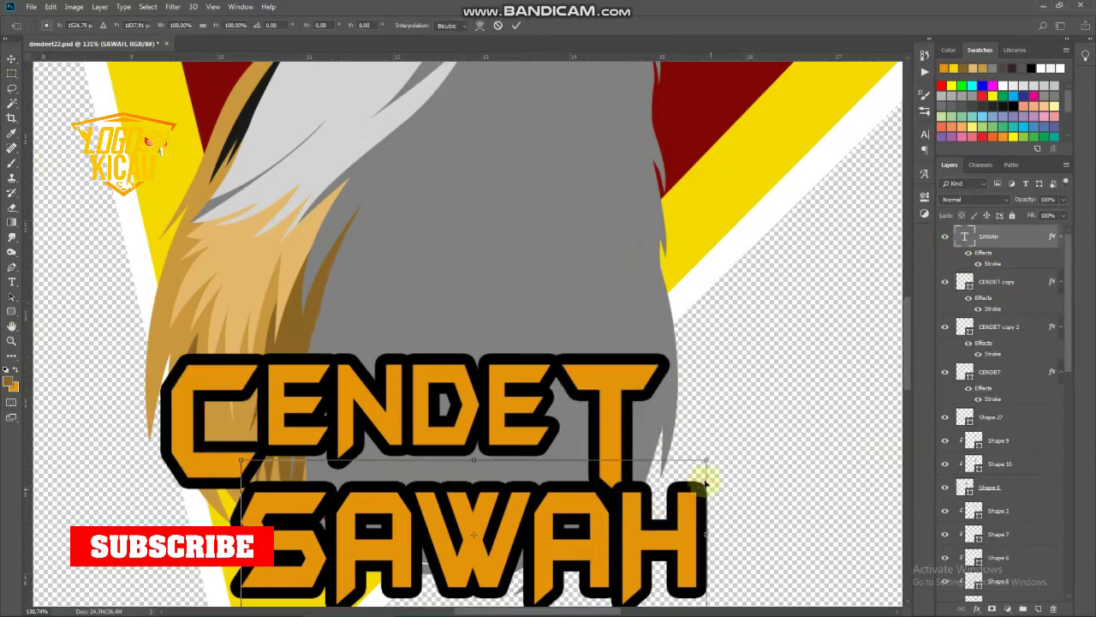
mouse_move(702, 464)
mouse_down()
mouse_move(557, 520)
mouse_move(530, 490)
mouse_up()
Step: Confirm the smaller SAWAH size and delete the extra CENDET layers
key(Return)
scroll(530, 490, down, 2)
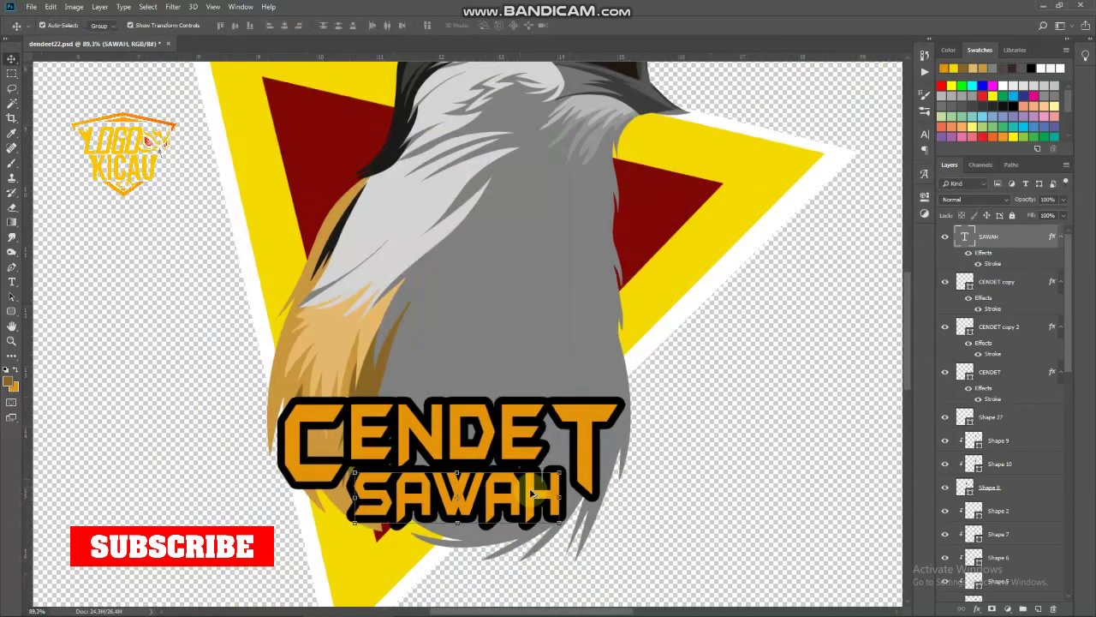
click(322, 434)
key(Delete)
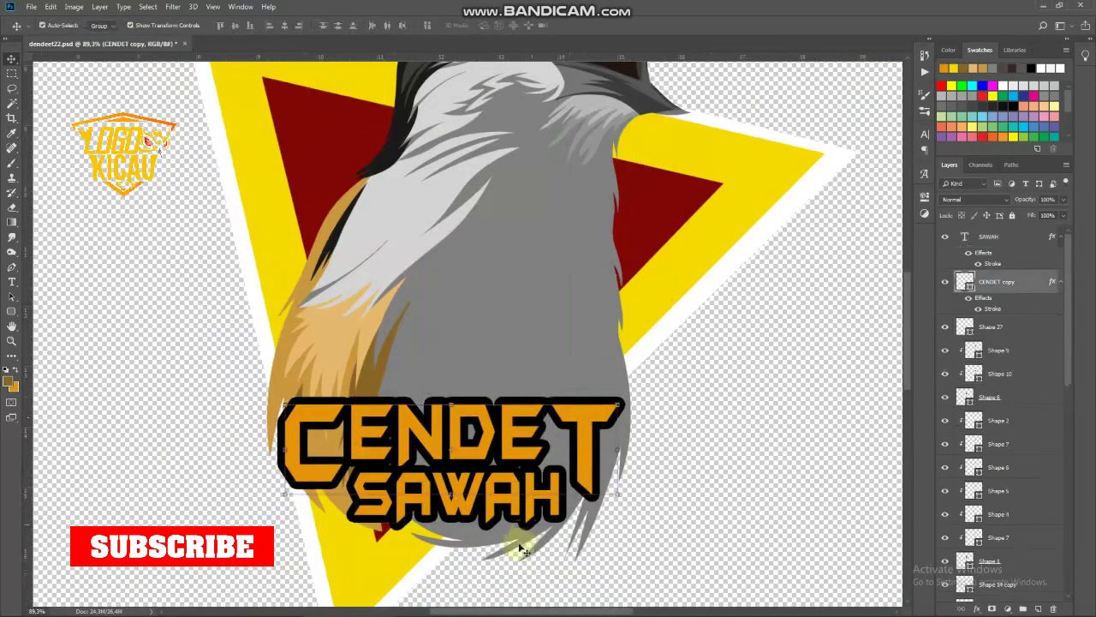
Step: Enlarge CENDET and SAWAH together and move the wordmark down and left on the bird
click(522, 506)
shift+click(567, 434)
key(ctrl+t)
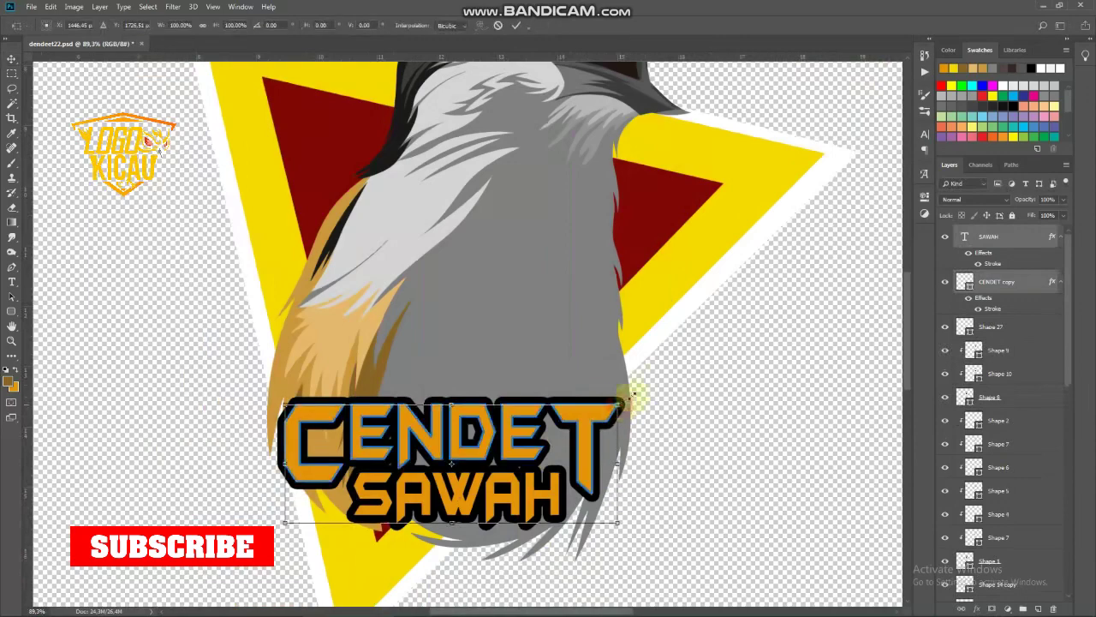
drag(630, 396, 701, 343)
key(Return)
drag(678, 392, 635, 426)
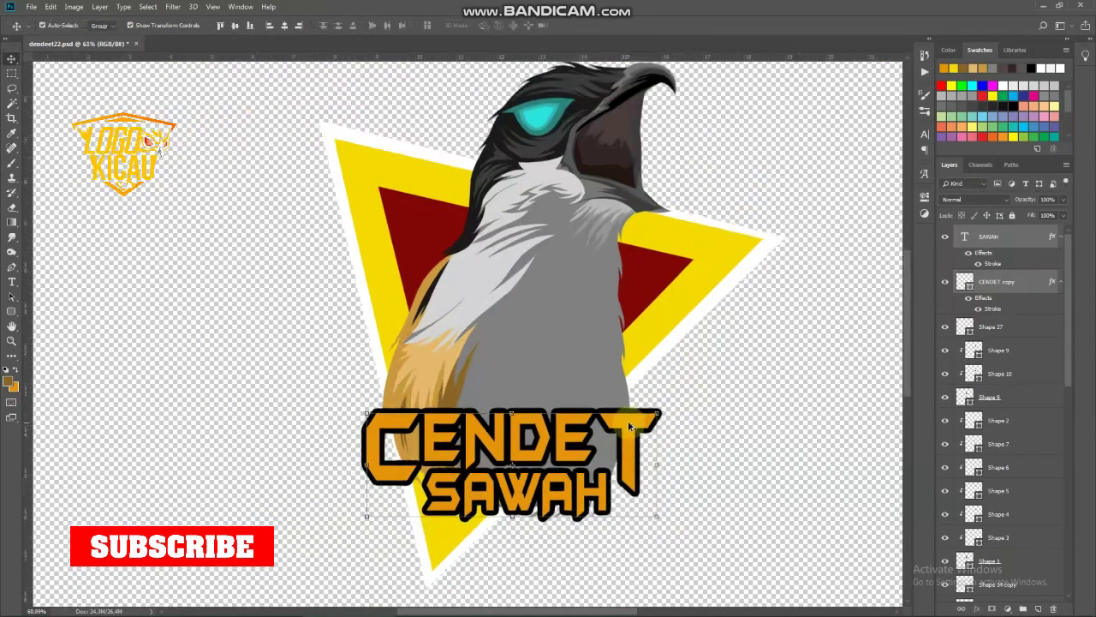
alt+scroll(629, 437, down, 5)
click(617, 455)
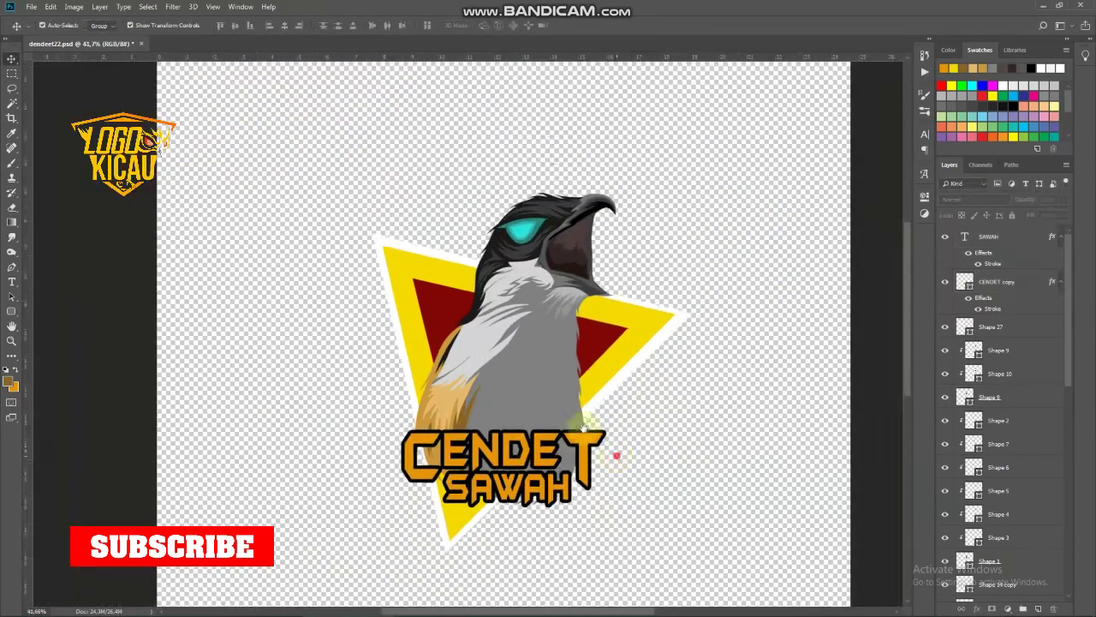
alt+scroll(591, 429, up, 1)
alt+scroll(631, 428, up, 1)
click(429, 415)
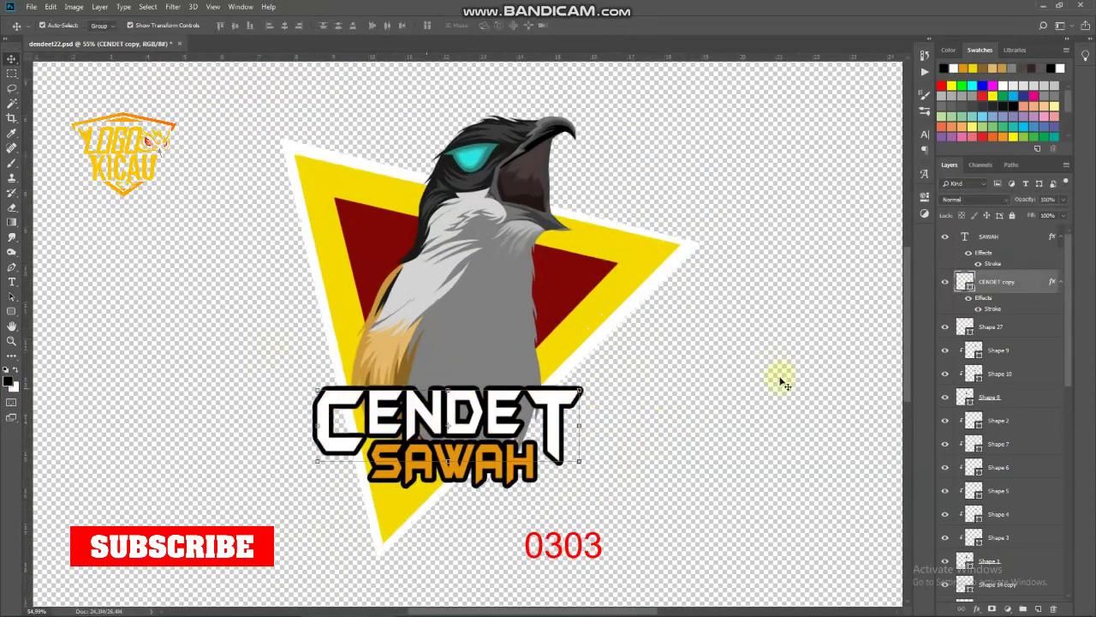
Step: Draw a grey Pen shape on a new layer over CENDET's lower half
click(1038, 608)
key(p)
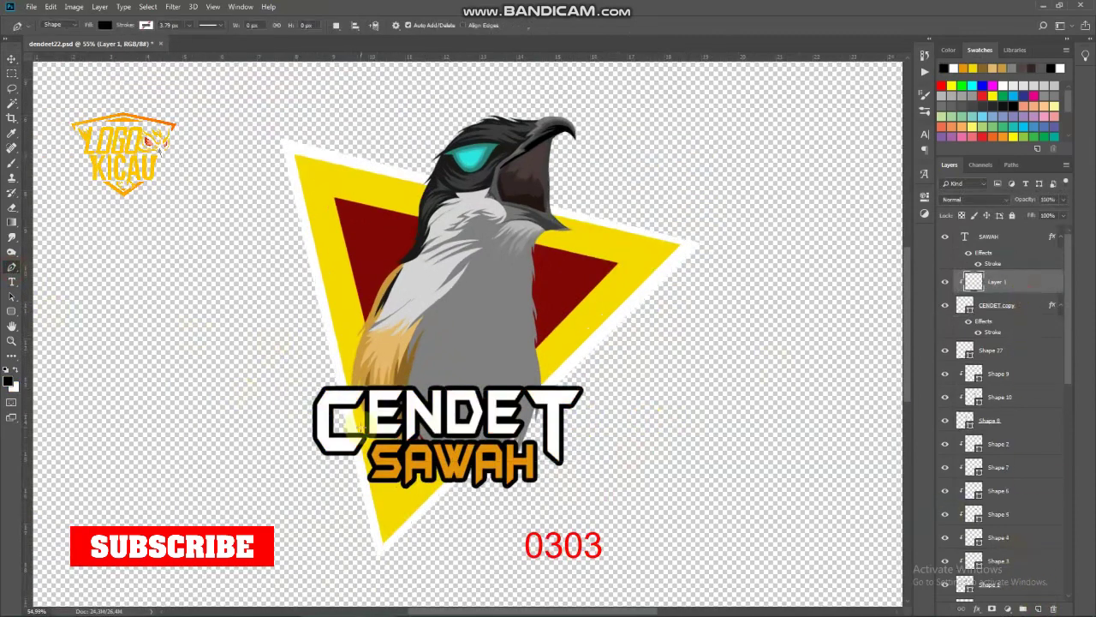
click(305, 484)
click(303, 419)
double_click(972, 284)
drag(724, 506, 710, 489)
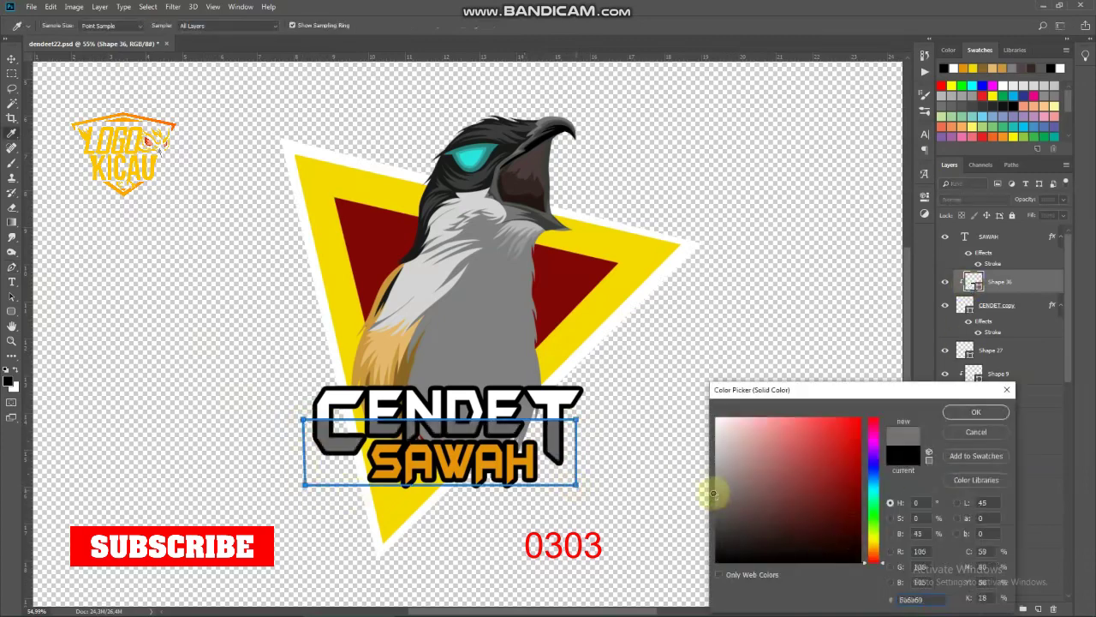
click(993, 418)
click(12, 58)
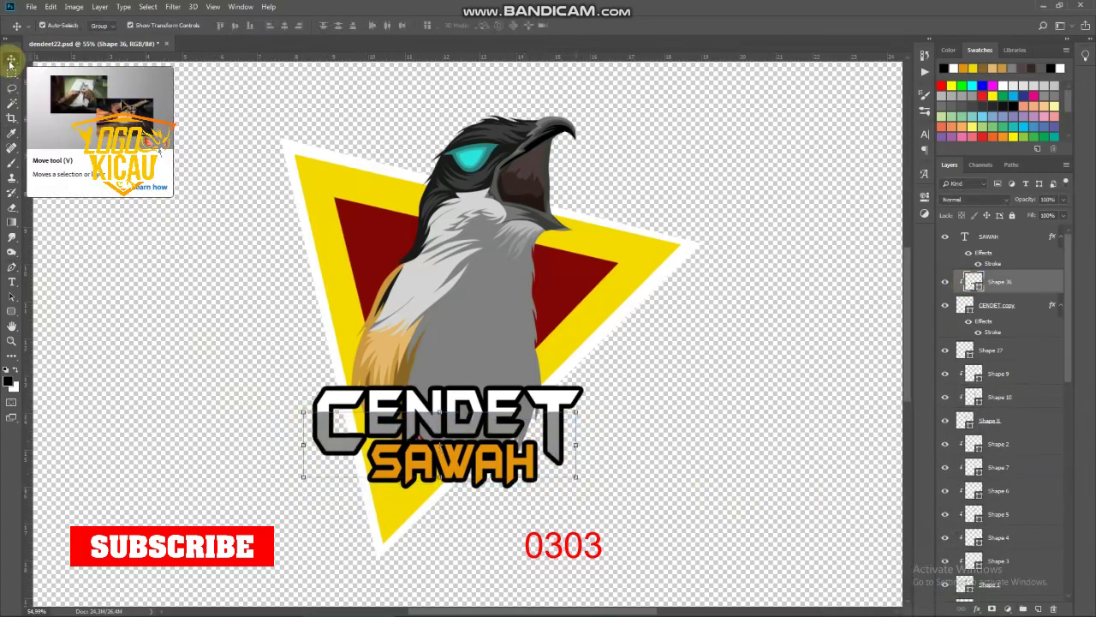
Step: Sample SAWAH's orange into both the foreground and background colours
click(118, 338)
scroll(463, 467, up, 2)
click(463, 467)
click(13, 387)
click(361, 426)
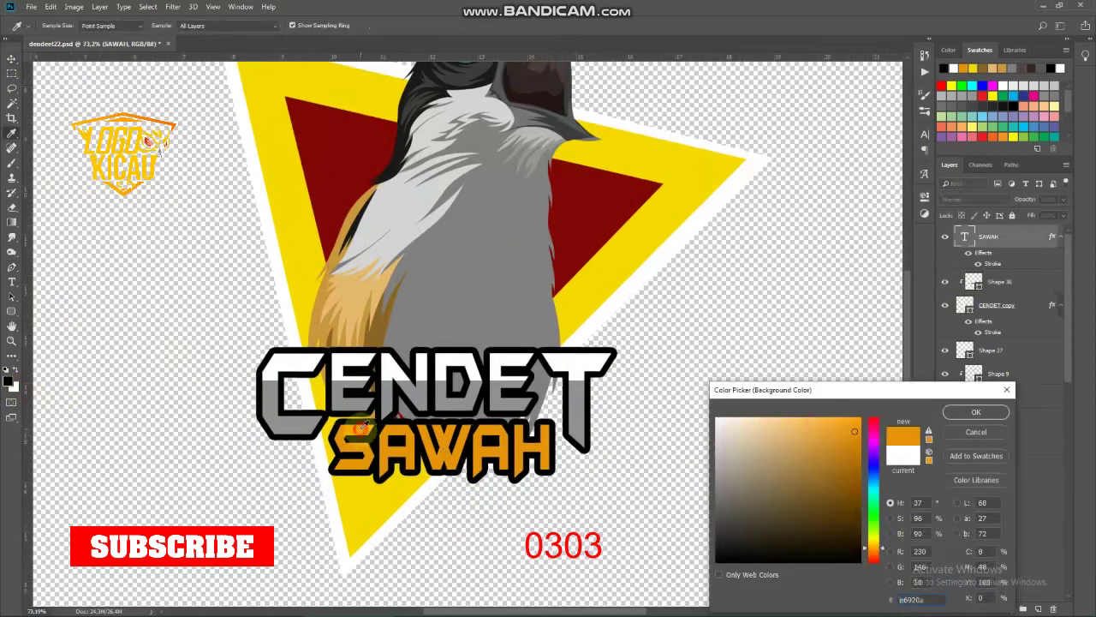
click(975, 412)
click(9, 380)
click(355, 426)
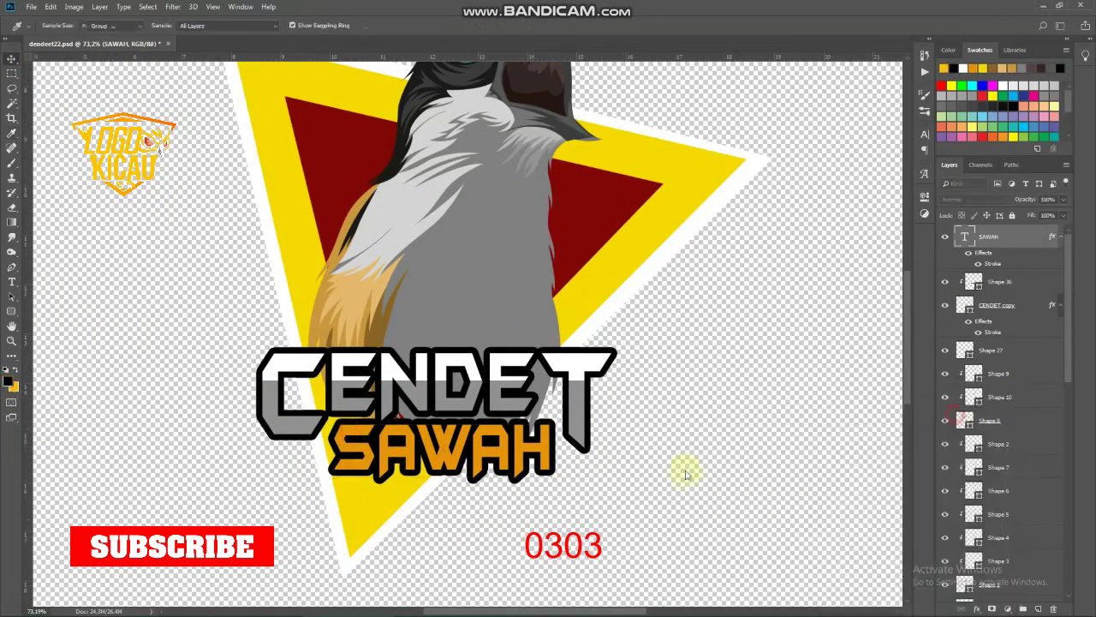
key(Return)
key(v)
Step: Draw a darker orange shape over SAWAH's lower half, then add a new layer above Shape 27
click(1038, 608)
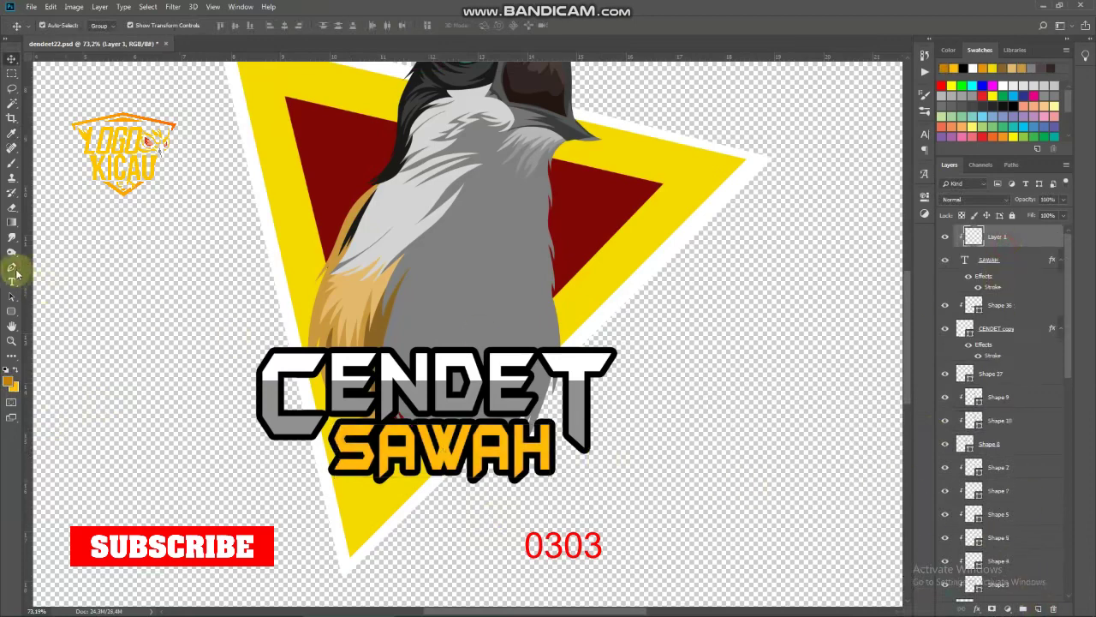
click(12, 268)
click(319, 446)
click(328, 513)
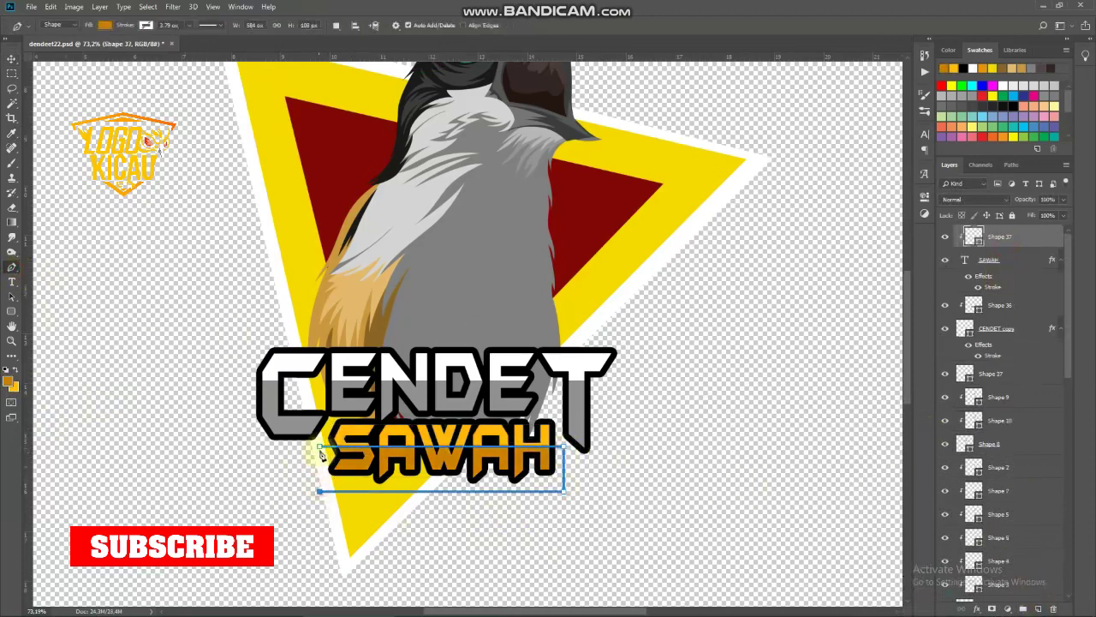
click(319, 446)
click(12, 58)
click(985, 374)
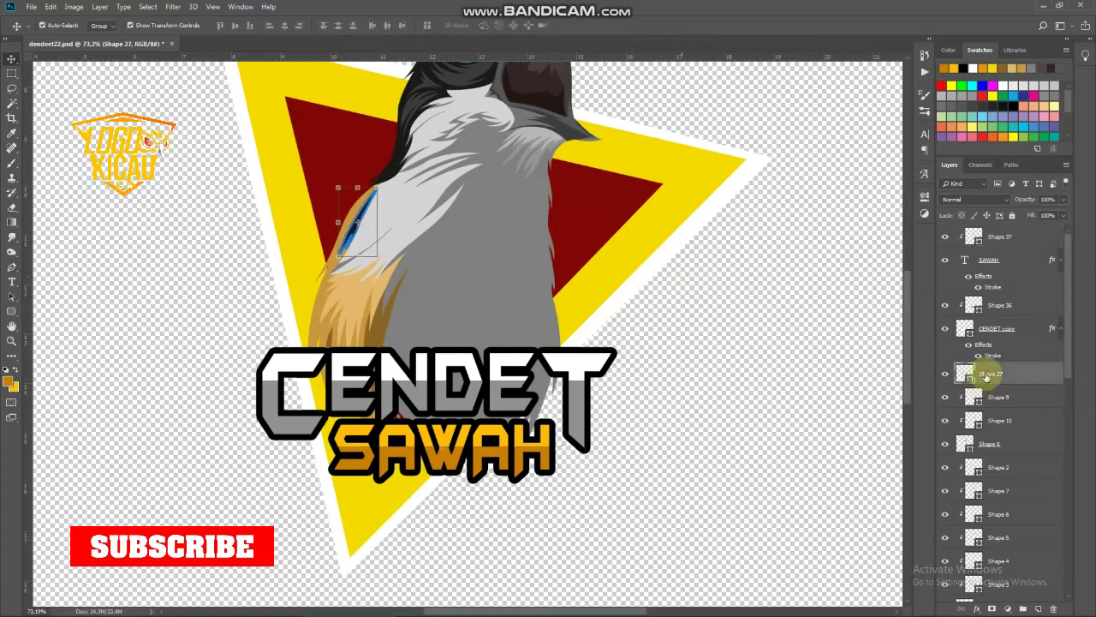
click(1038, 608)
click(12, 268)
Step: Draw the stepped orange banner path around CENDET and SAWAH
alt+scroll(390, 360, up, 2)
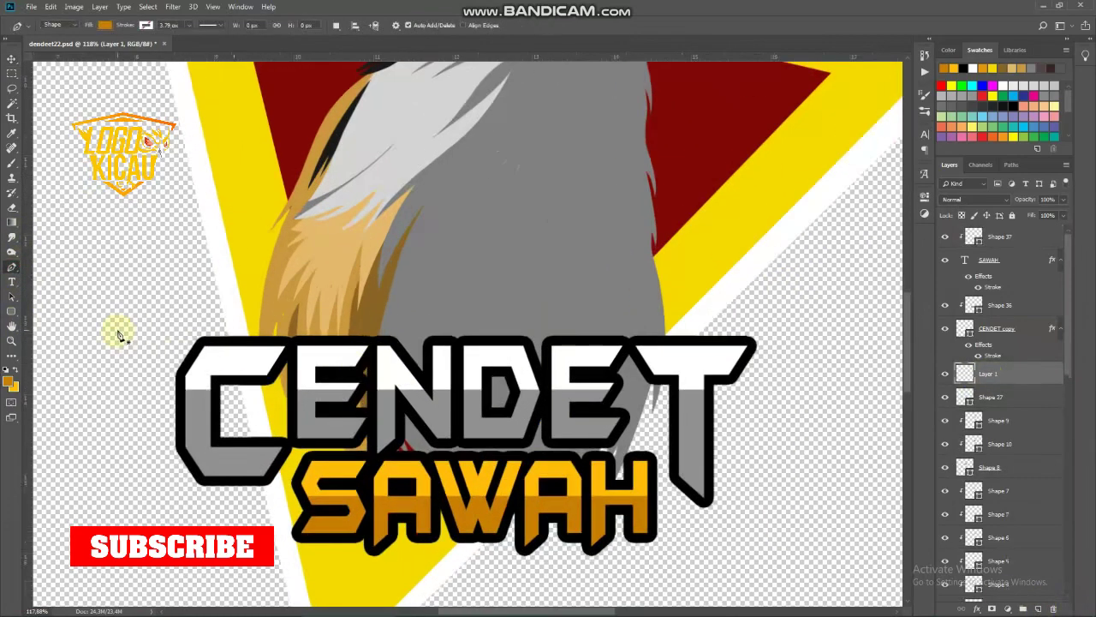
click(803, 331)
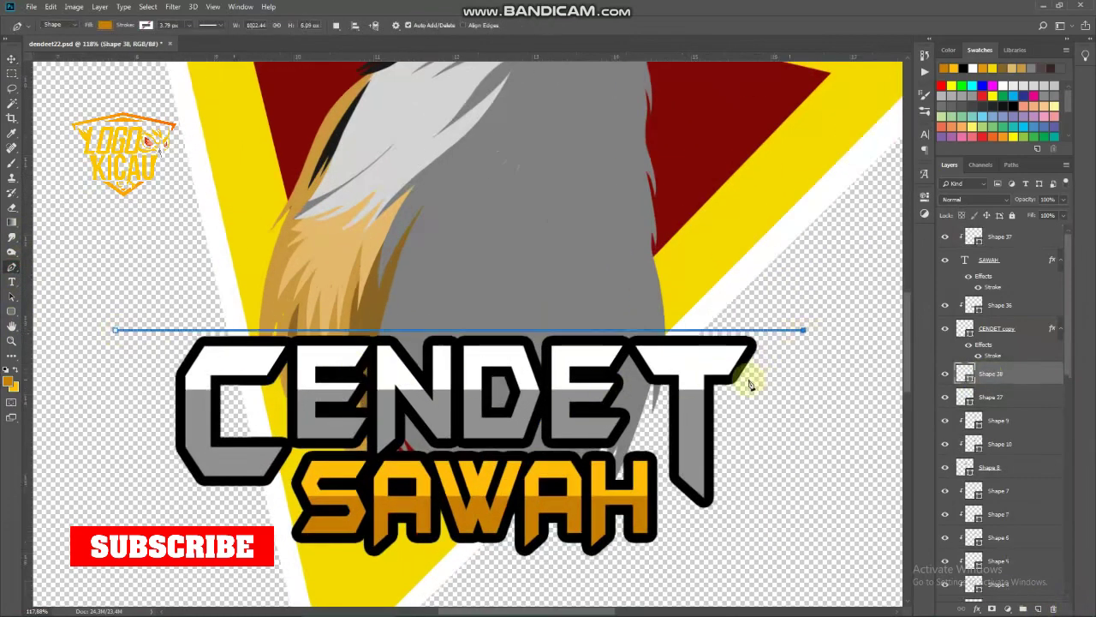
click(725, 410)
click(724, 513)
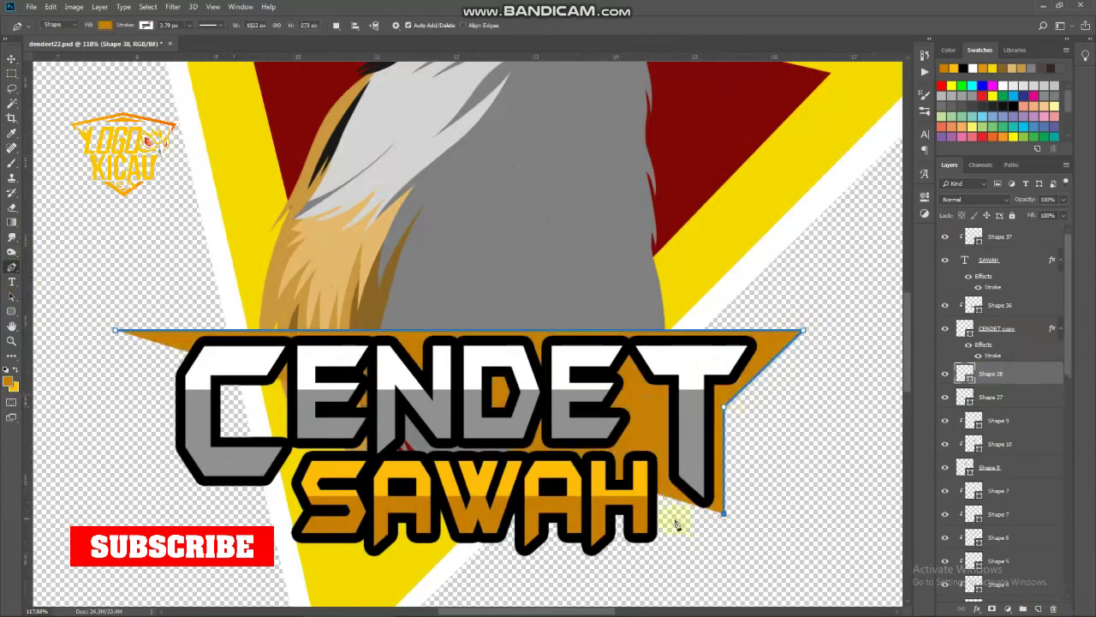
click(664, 514)
click(662, 549)
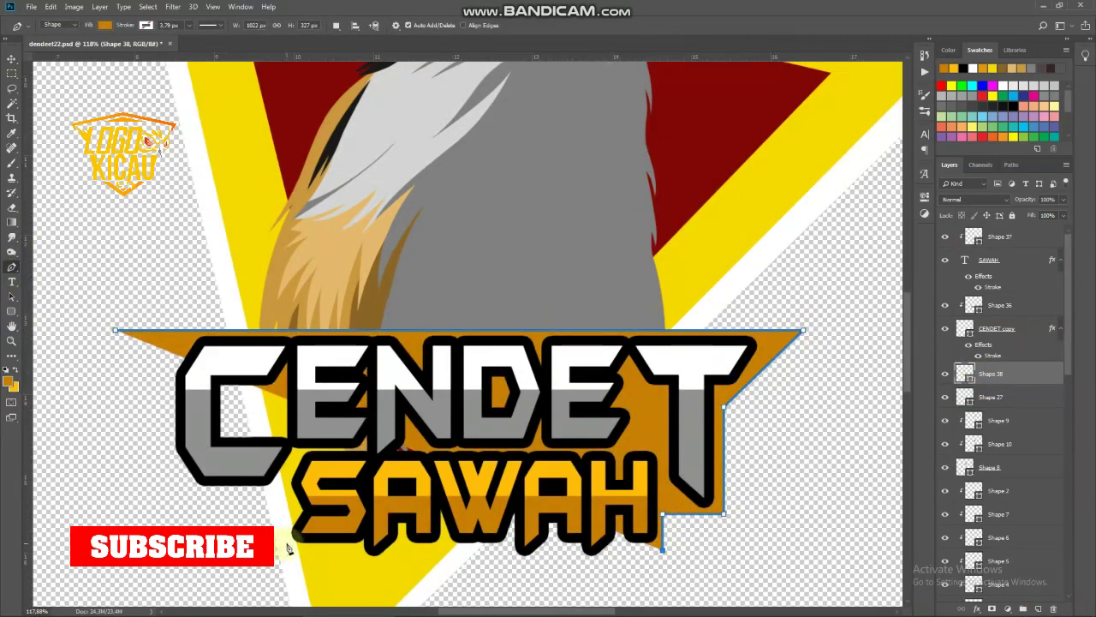
click(288, 549)
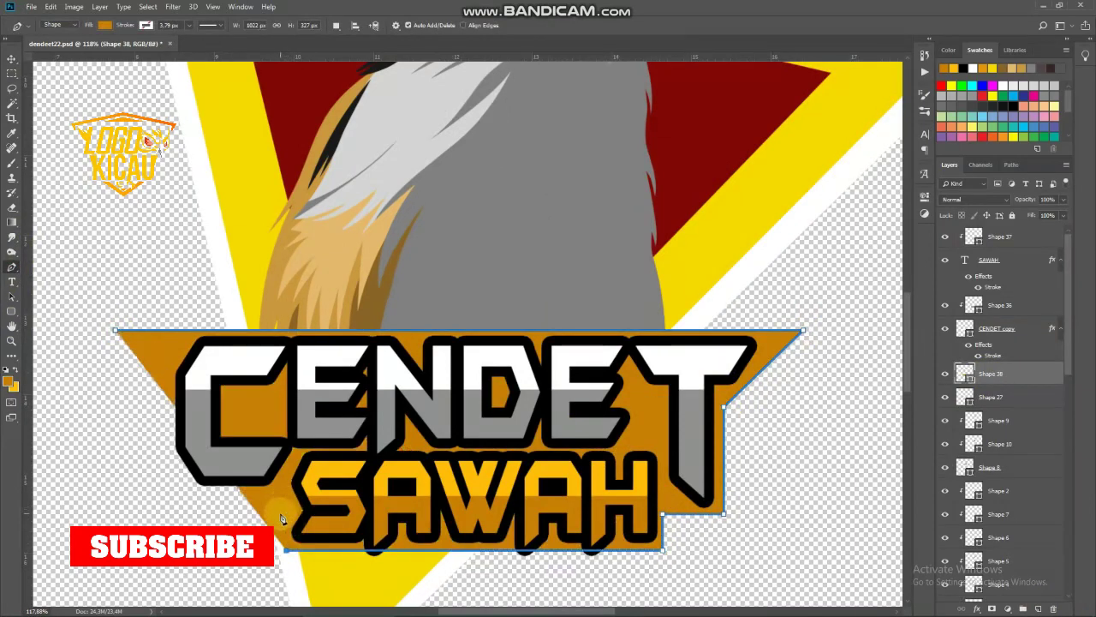
click(285, 508)
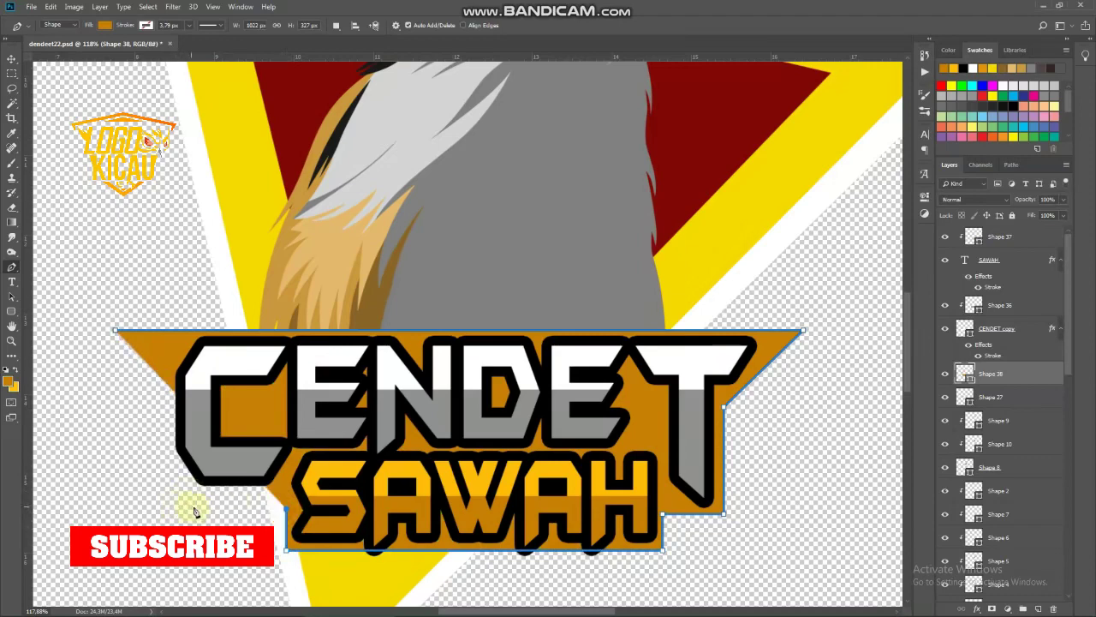
click(165, 509)
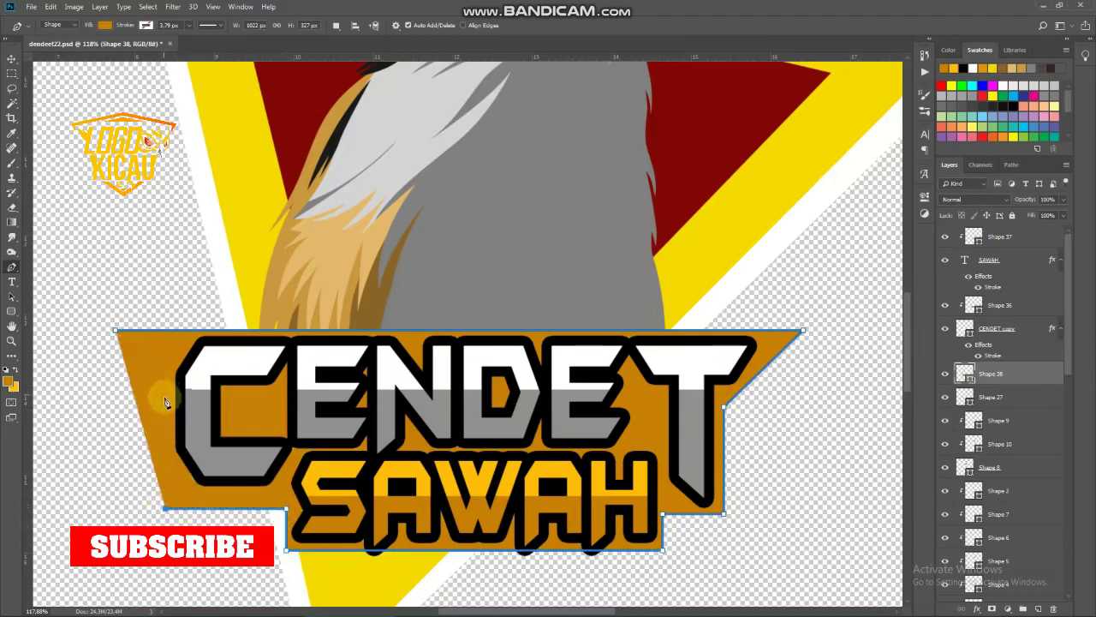
click(116, 330)
Step: Try a black banner fill, keep the orange, and add a new layer above Shape 27
key(ctrl+minus)
key(ctrl+minus)
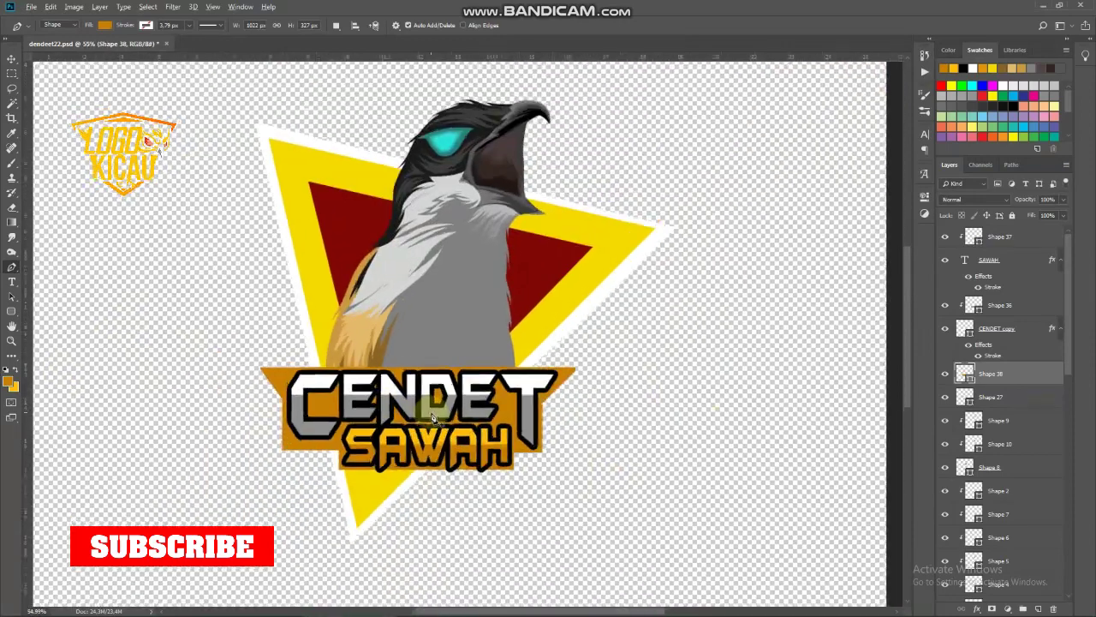
double_click(965, 374)
drag(729, 568, 707, 579)
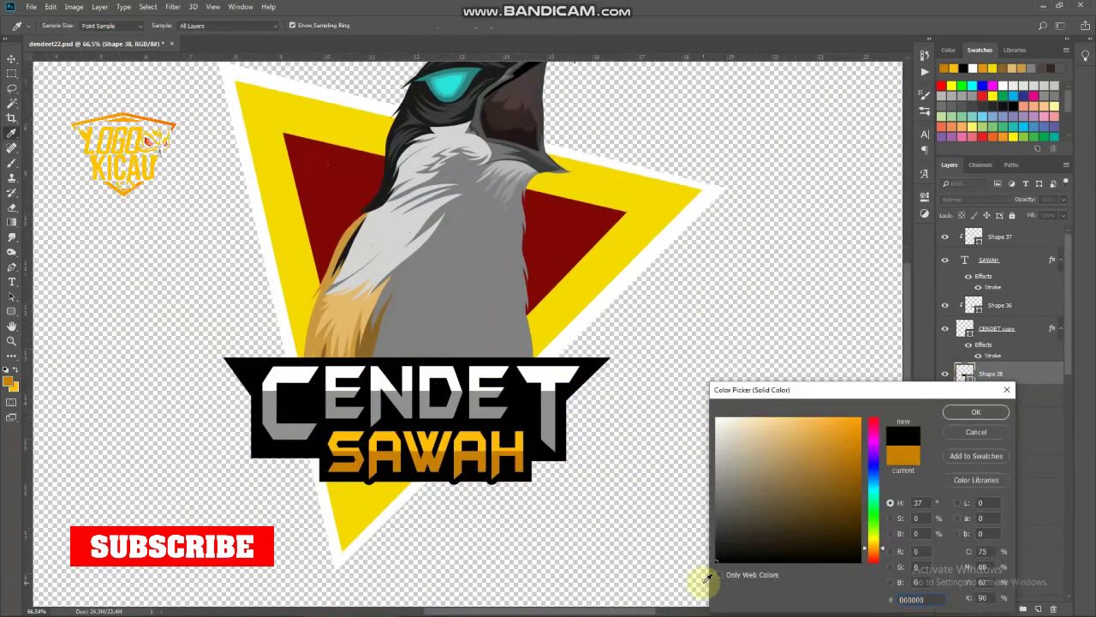
key(Escape)
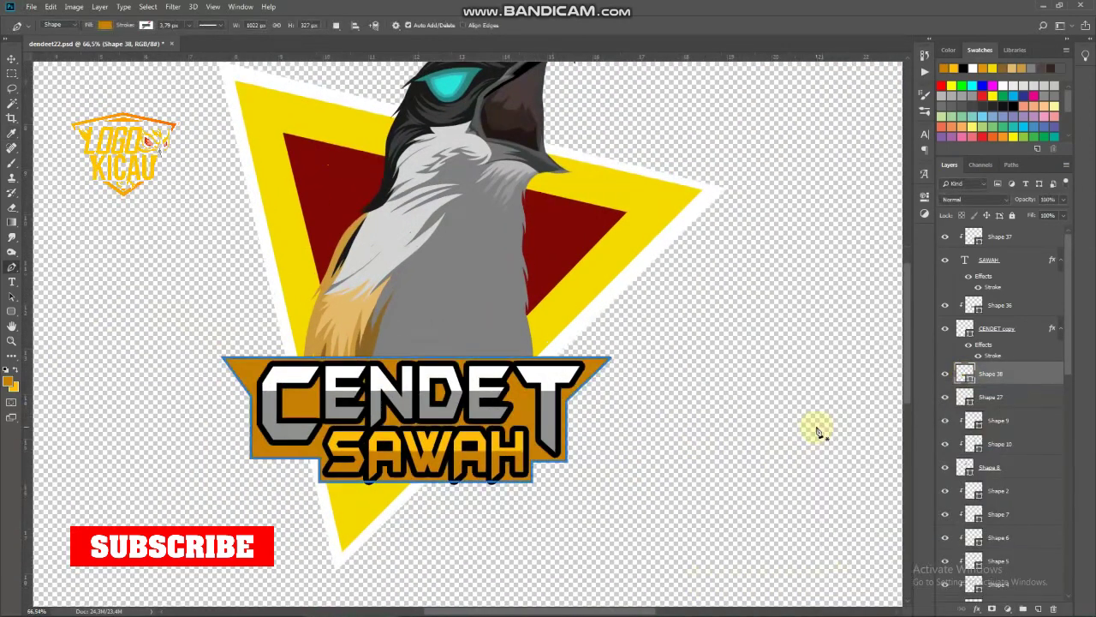
click(991, 398)
click(1038, 607)
key(ctrl+plus)
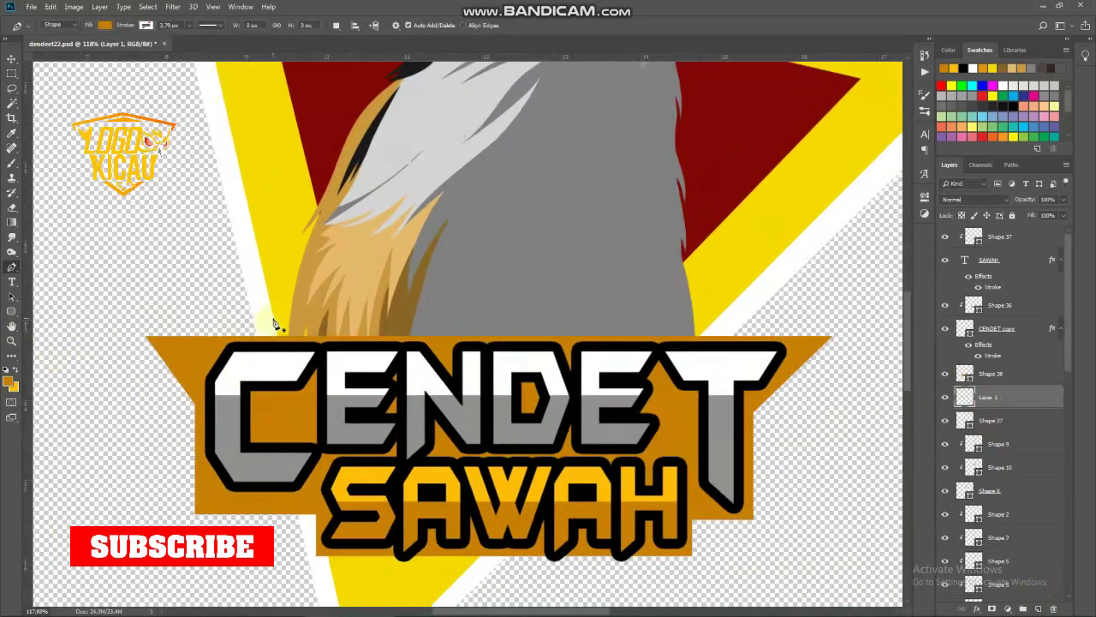
Step: Start a new outline shape and set its fill to white
click(171, 414)
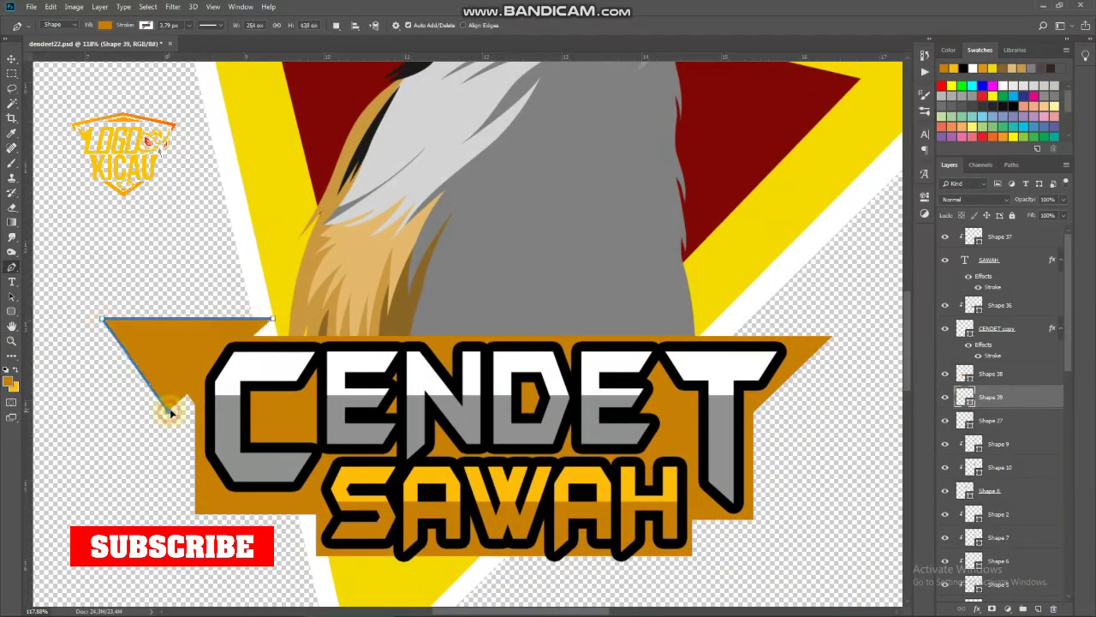
double_click(965, 396)
click(758, 310)
key(Return)
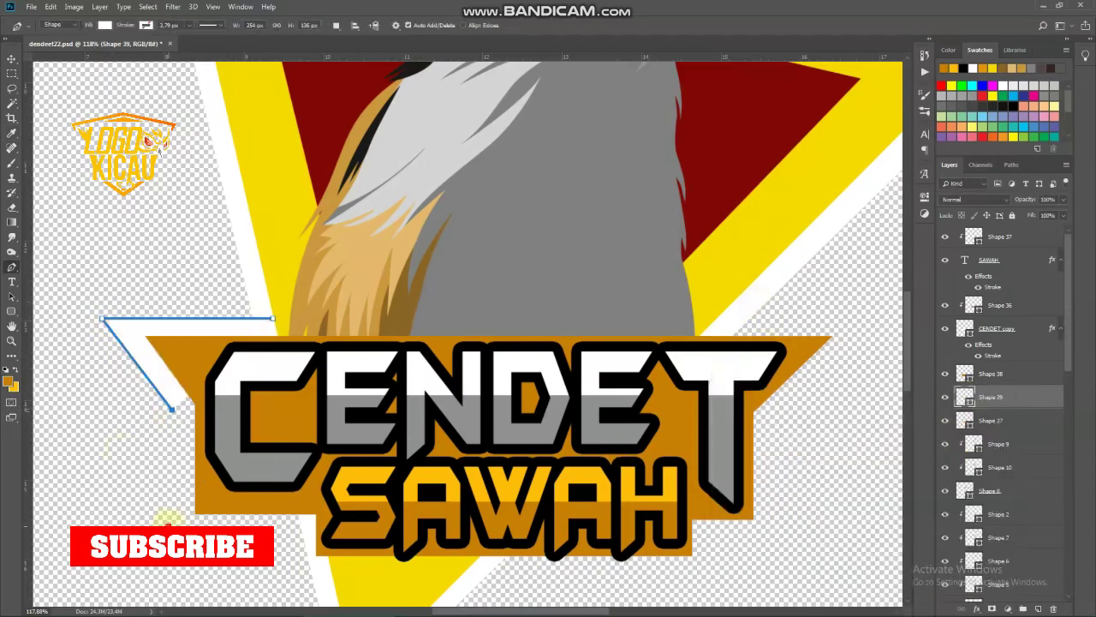
Step: Trace the white outline around the whole banner, close it, and zoom out
click(172, 524)
click(289, 526)
scroll(303, 486, down, 2)
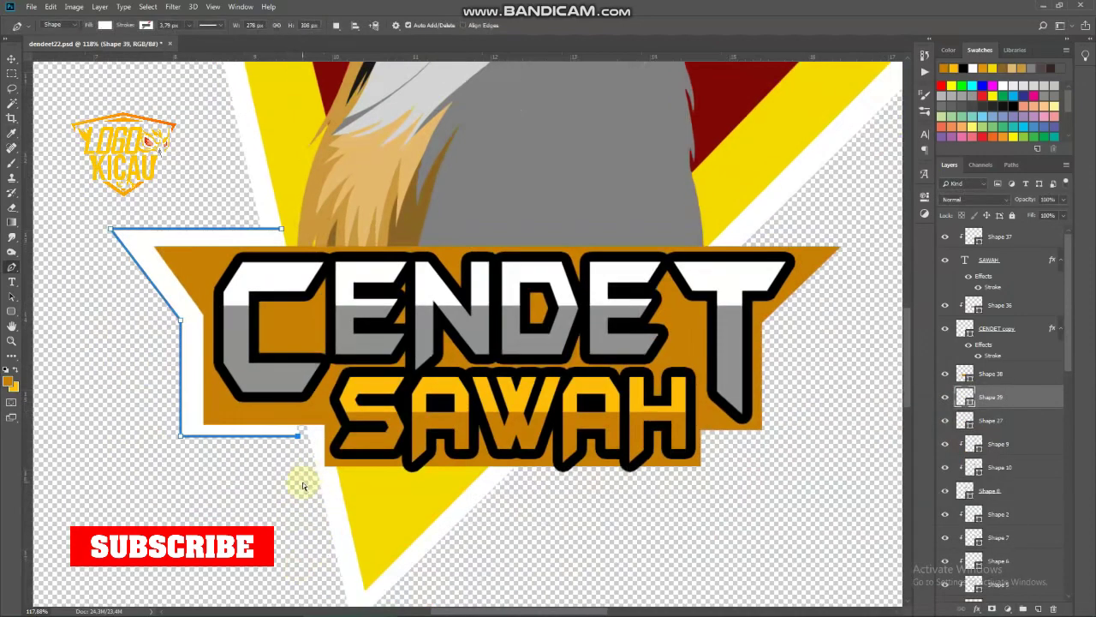
click(720, 477)
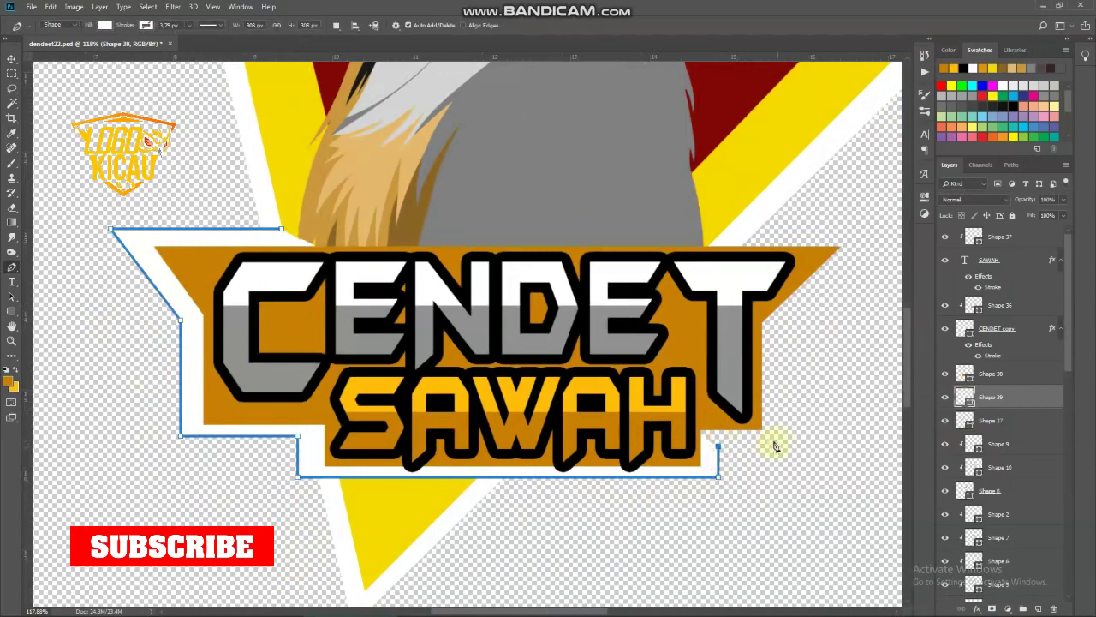
click(783, 335)
scroll(788, 328, up, 1)
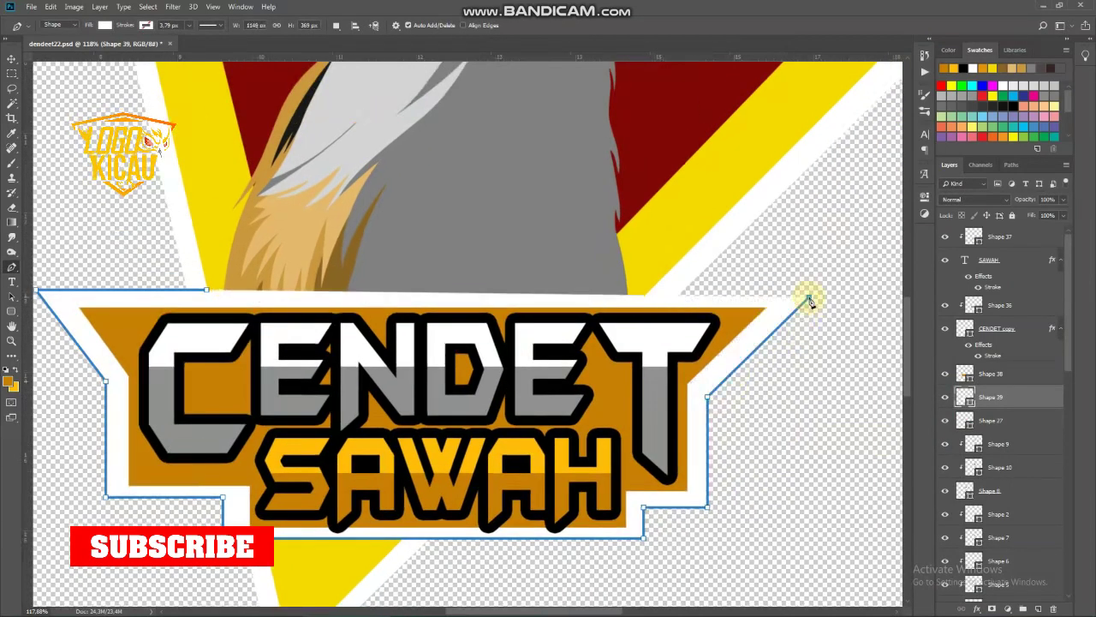
click(818, 293)
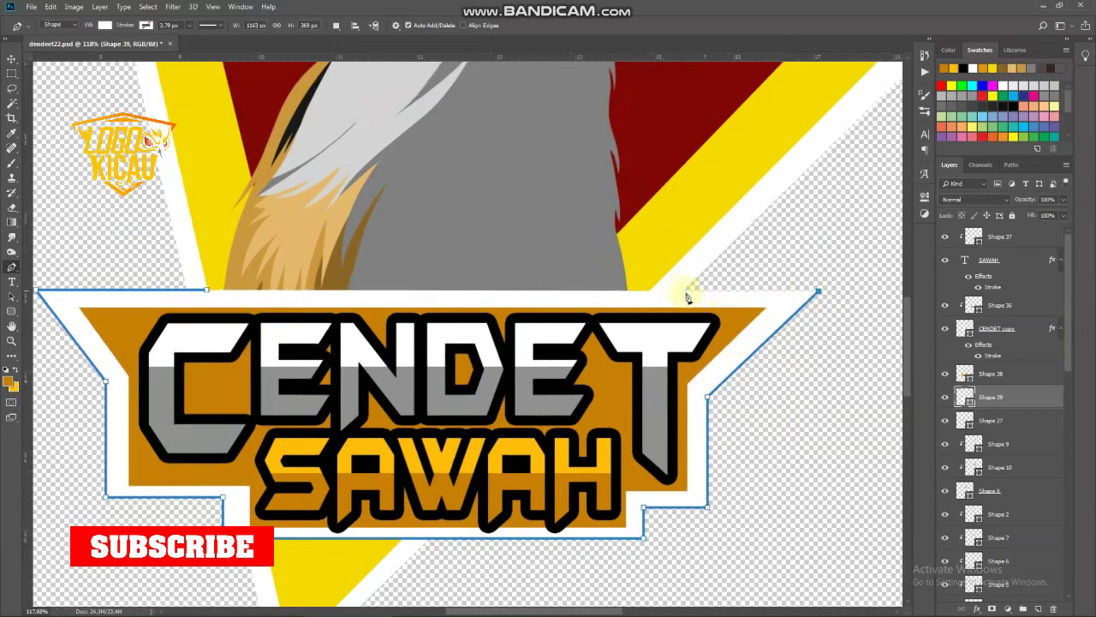
drag(651, 294, 620, 327)
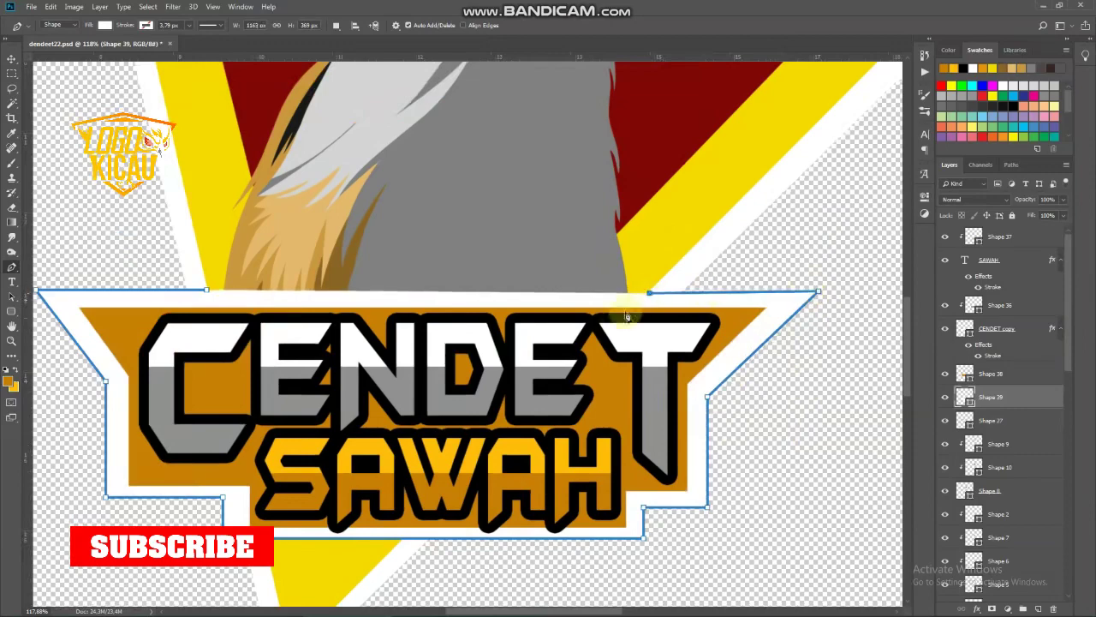
click(211, 310)
key(ctrl+0)
key(v)
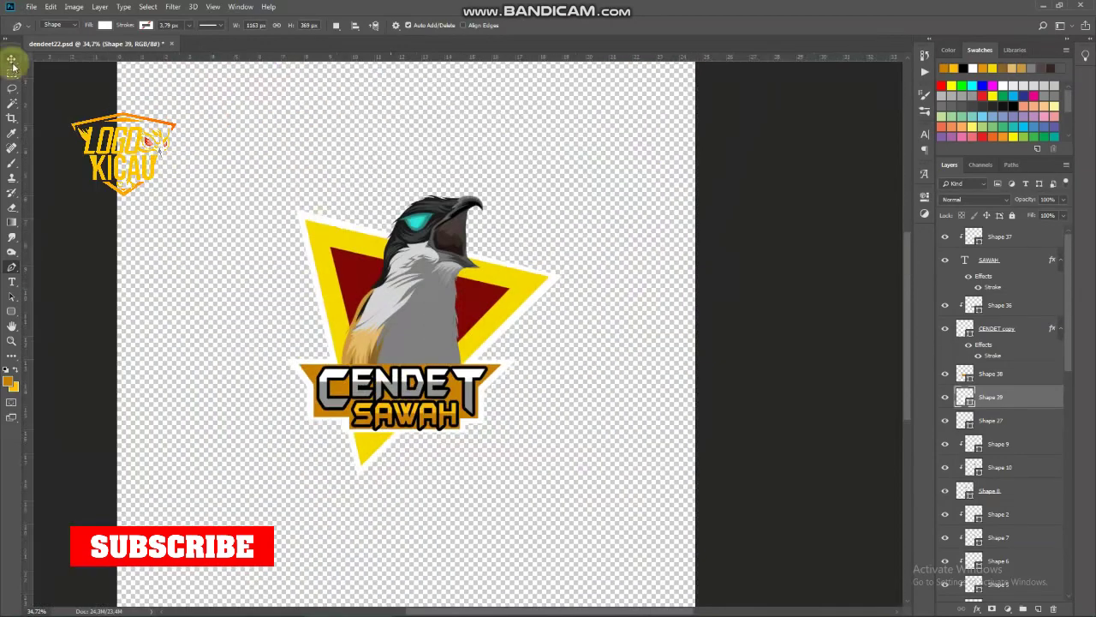
click(705, 375)
Step: On Layer 1, draw an orange shading shape along the triangle's right edge
click(771, 473)
click(1031, 545)
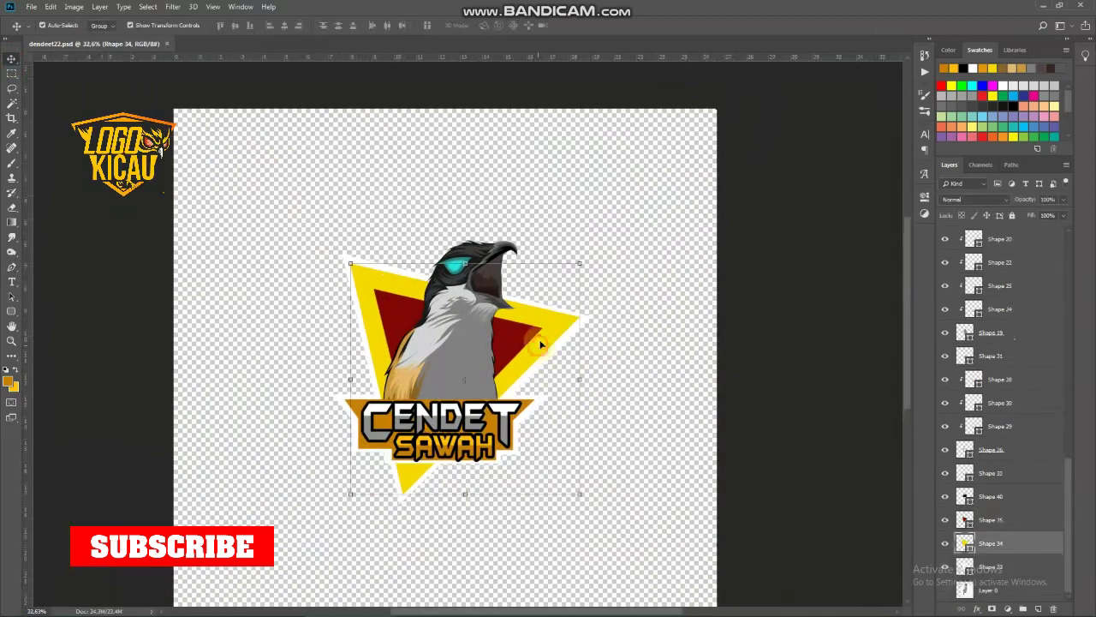
click(12, 268)
scroll(552, 347, up, 3)
scroll(599, 300, up, 2)
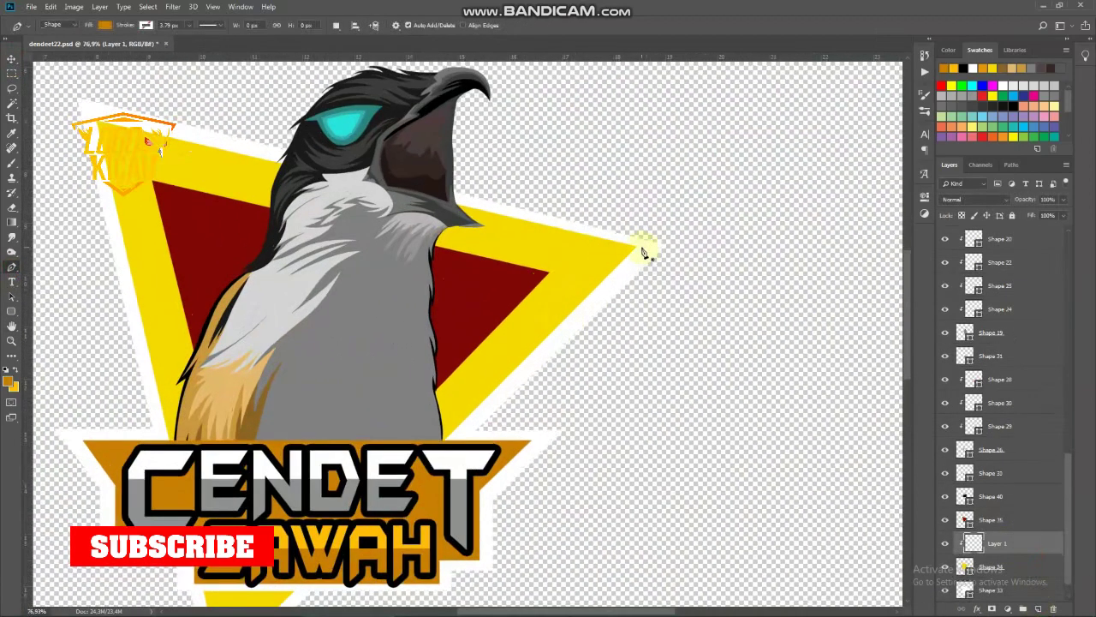
click(457, 371)
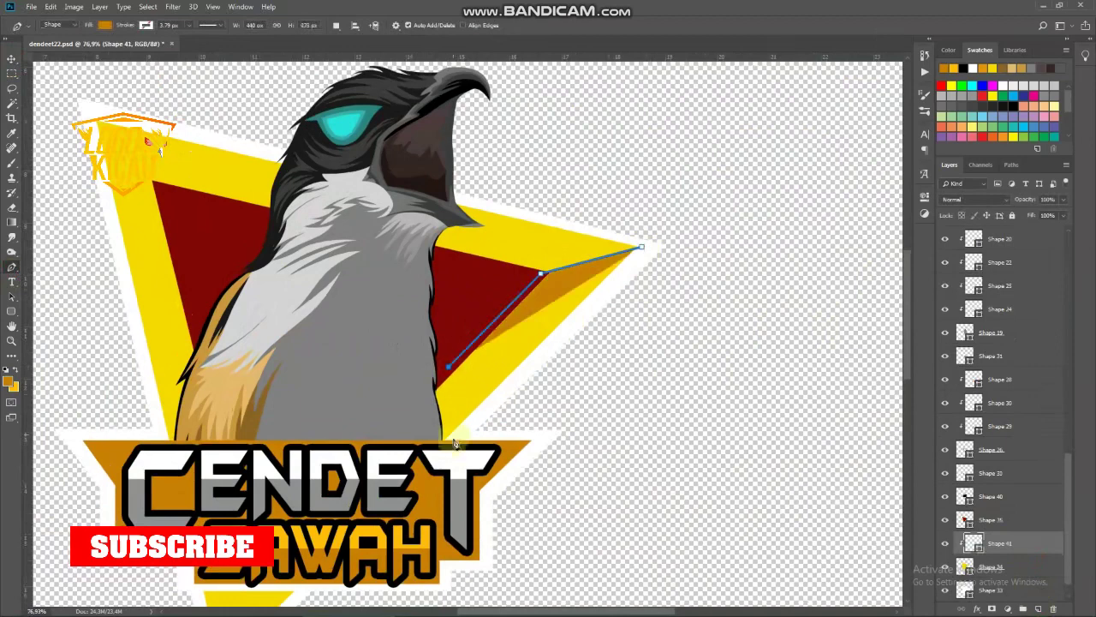
click(453, 436)
click(640, 246)
Step: Draw an orange shading shape at the triangle's lower tip, below SAWAH
scroll(421, 392, down, 2)
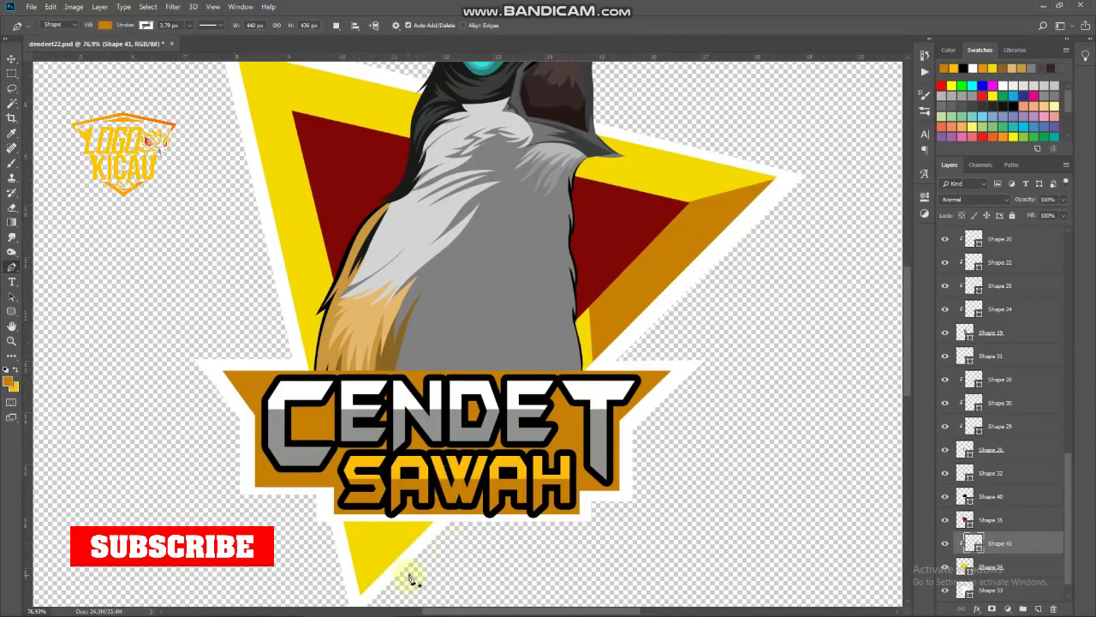
click(380, 474)
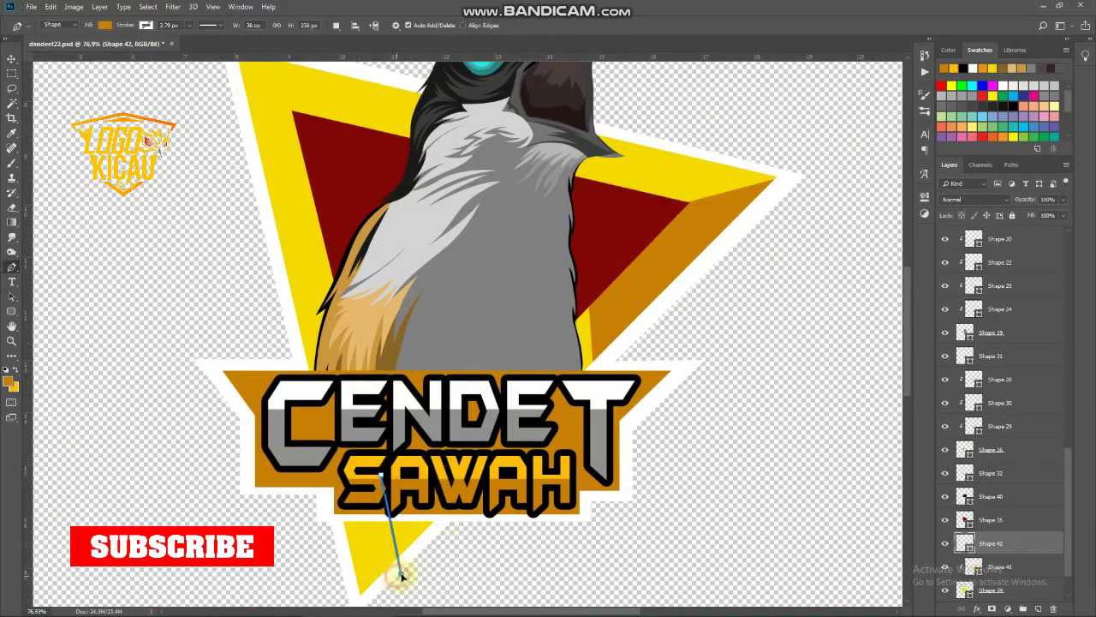
click(359, 597)
click(334, 512)
click(379, 474)
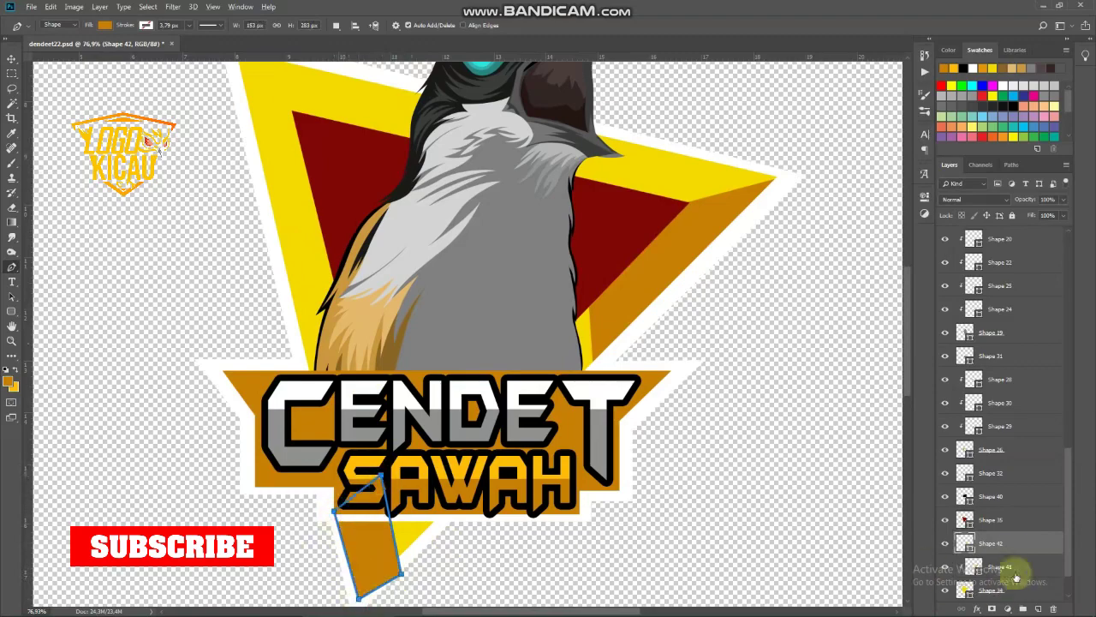
Step: Draw an orange shading shape in the triangle's top-left corner
scroll(629, 436, down, 2)
scroll(423, 234, up, 2)
scroll(369, 189, down, 1)
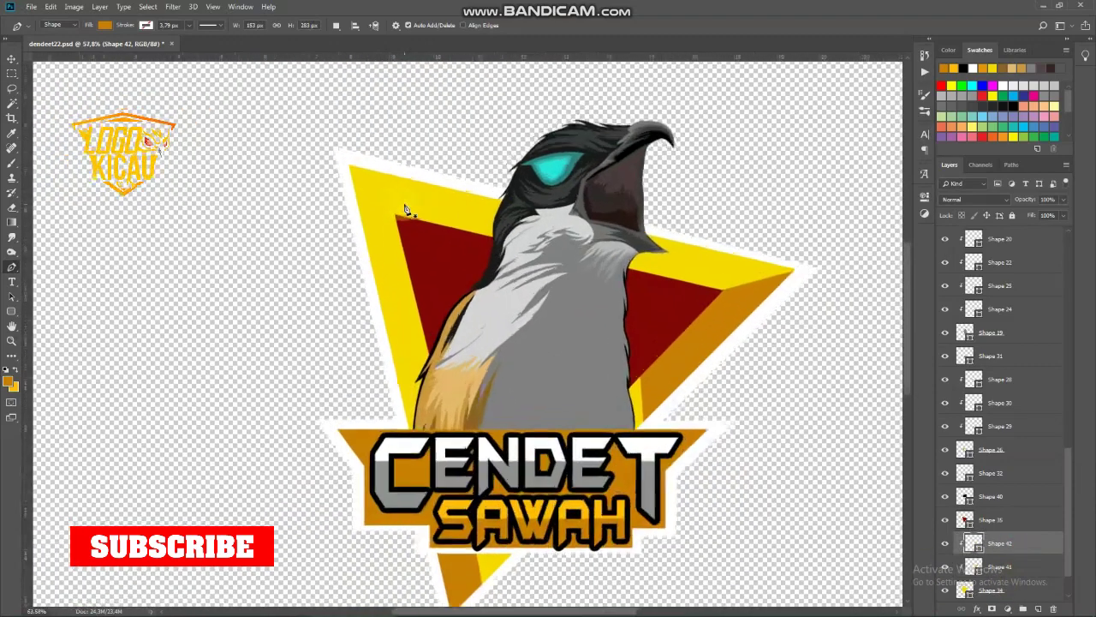
scroll(332, 155, up, 1)
click(331, 152)
click(500, 250)
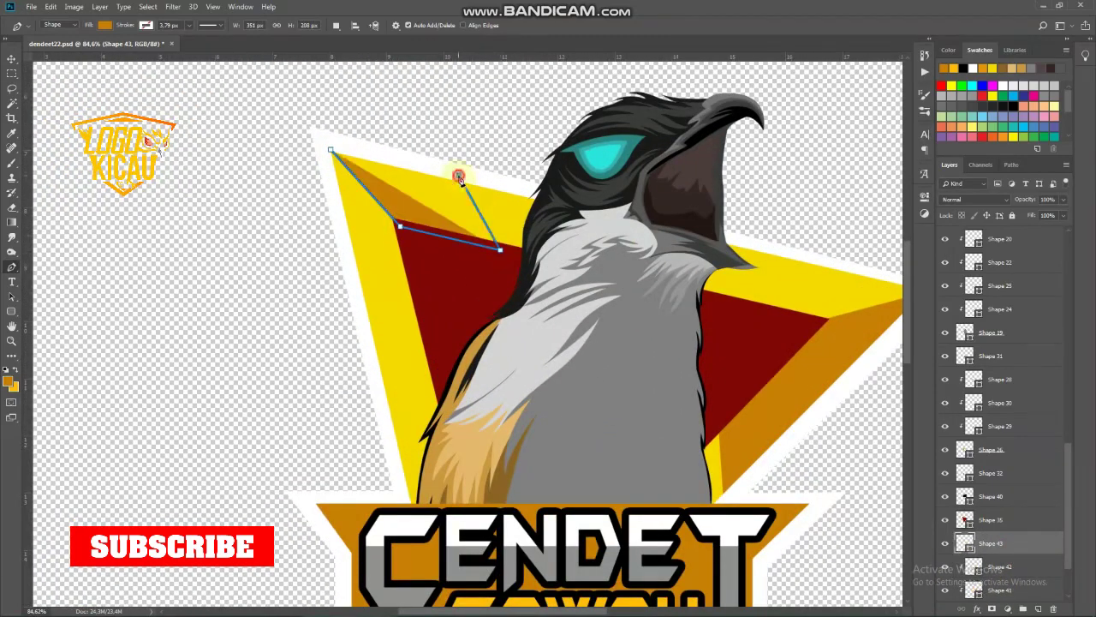
click(459, 176)
click(330, 152)
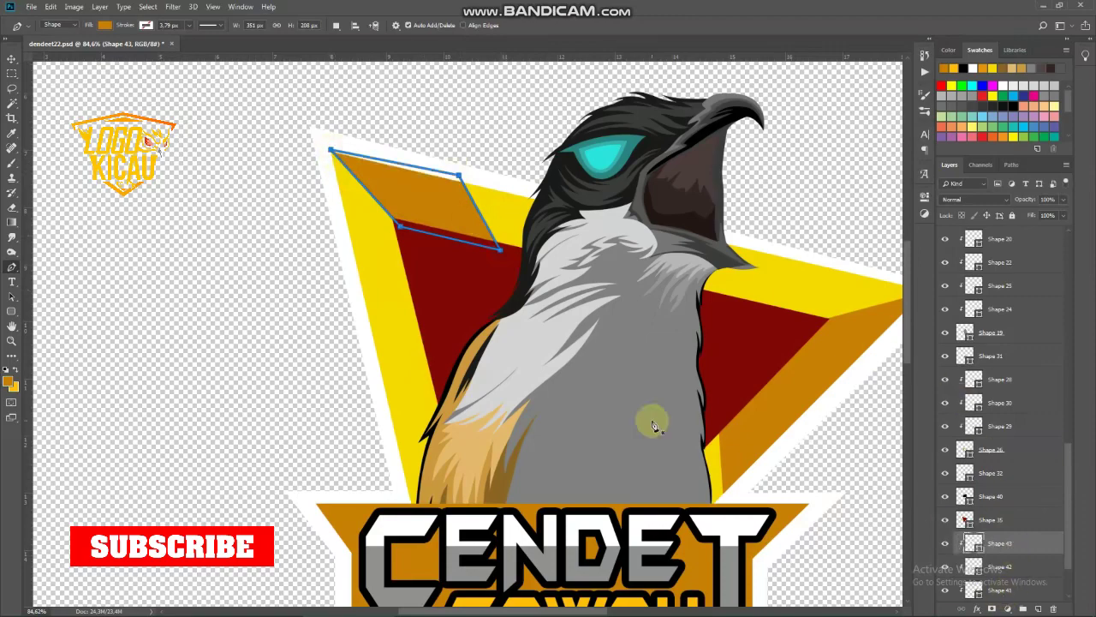
Step: Switch to the Move tool and zoom out to review the shaded logo
key(v)
scroll(314, 237, down, 3)
scroll(313, 237, down, 2)
click(238, 273)
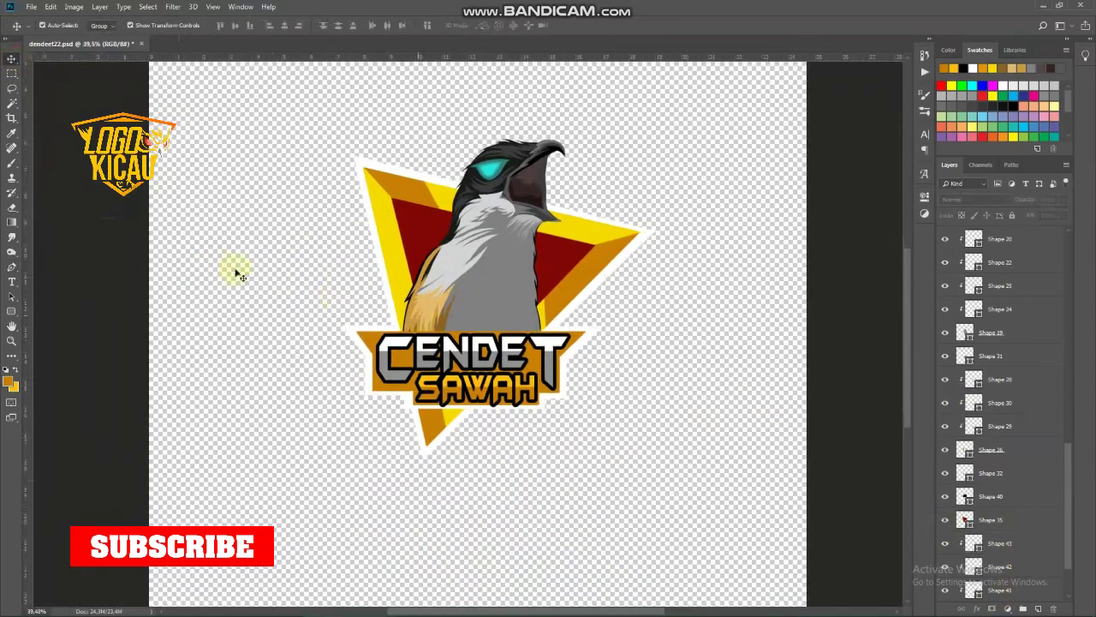